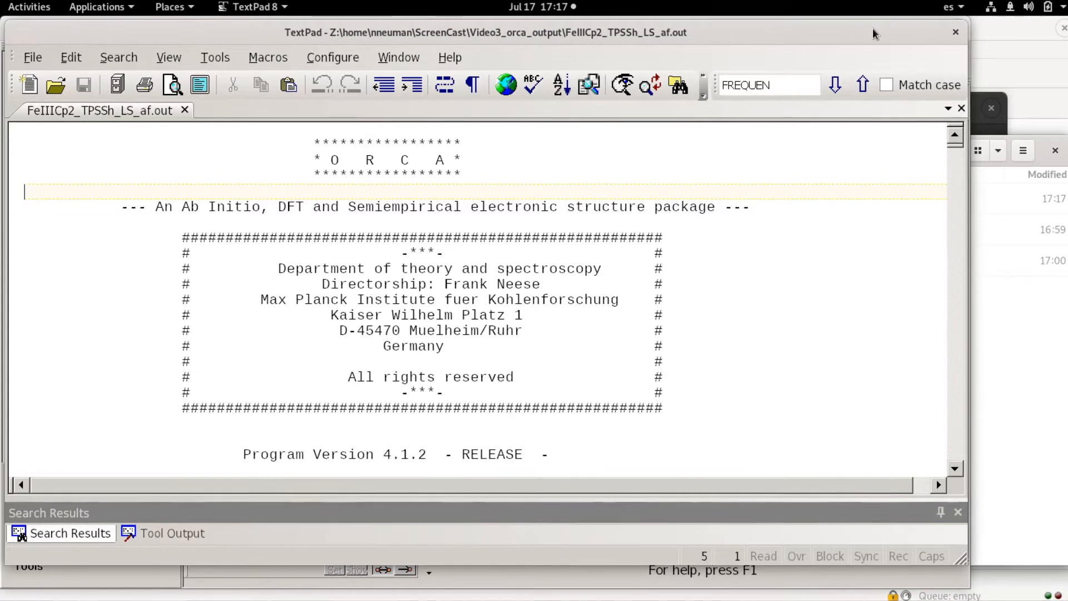
Reposition and enlarge the window showing the output file FeIIICp2_TPSSh_LS_af.out
{"action": "left_click_drag", "start_coordinate": [871, 38], "coordinate": [866, 28]}
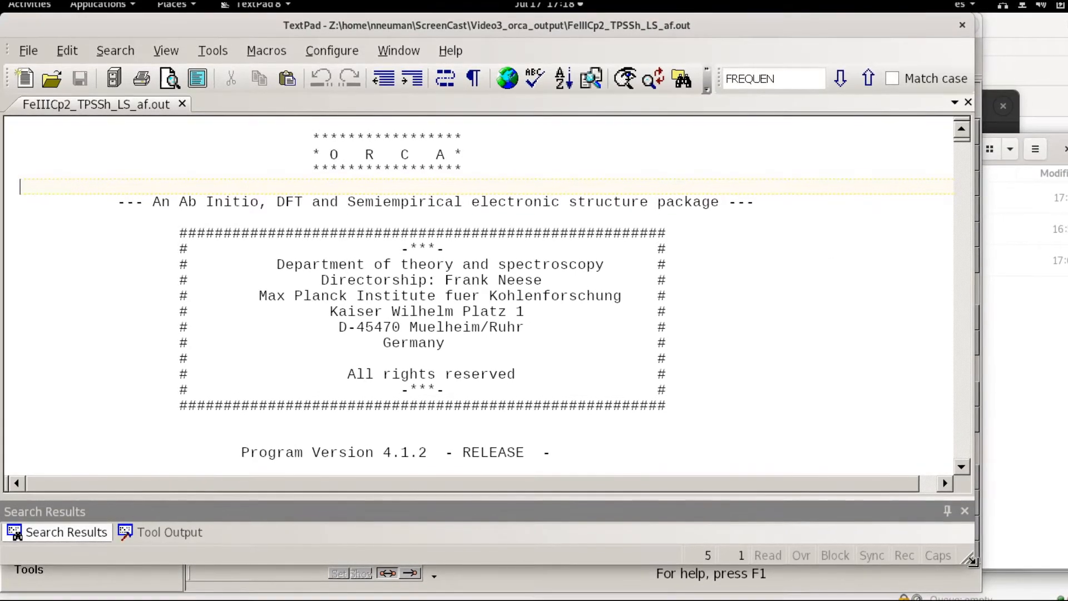
{"action": "left_click_drag", "start_coordinate": [973, 561], "coordinate": [977, 574]}
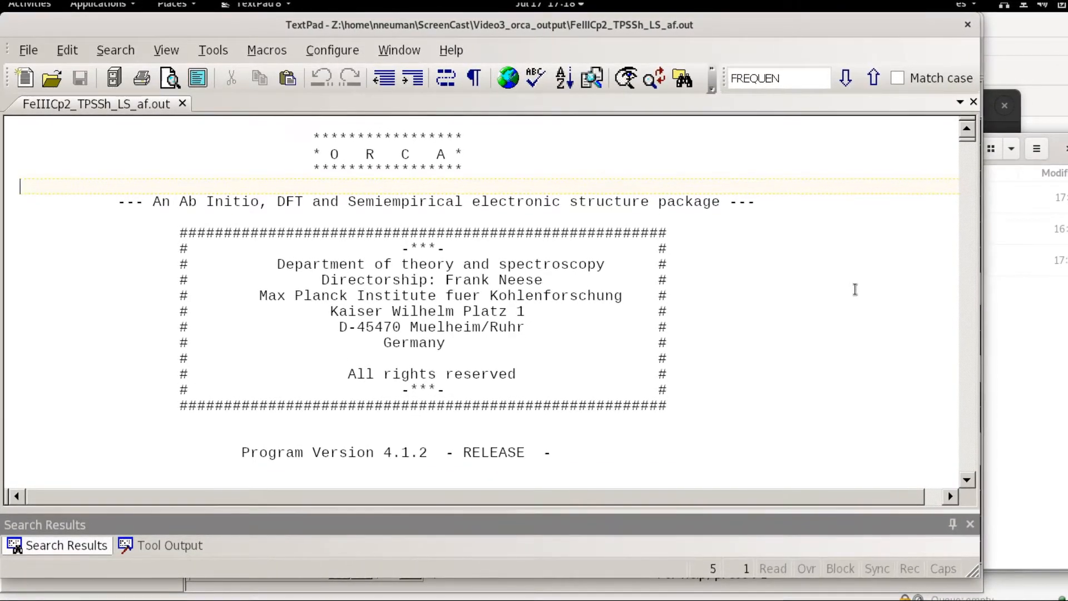
Examine the start of the ORCA output, covering the program banner, version, contributor list and acknowledgements
{"action": "scroll", "coordinate": [841, 263], "scroll_direction": "down", "scroll_amount": 2}
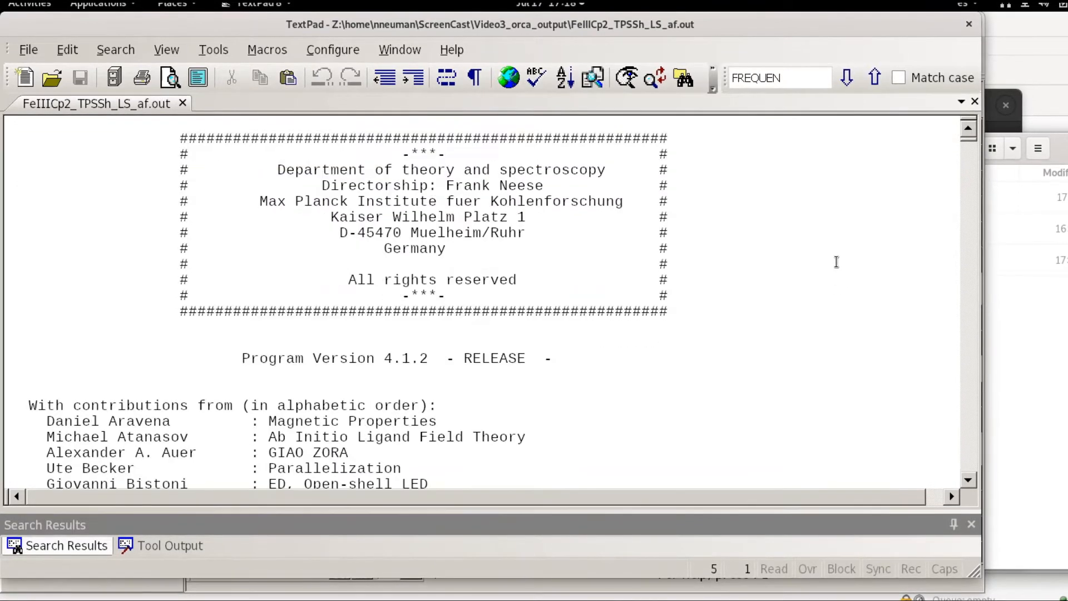
{"action": "scroll", "coordinate": [835, 264], "scroll_direction": "up", "scroll_amount": 2}
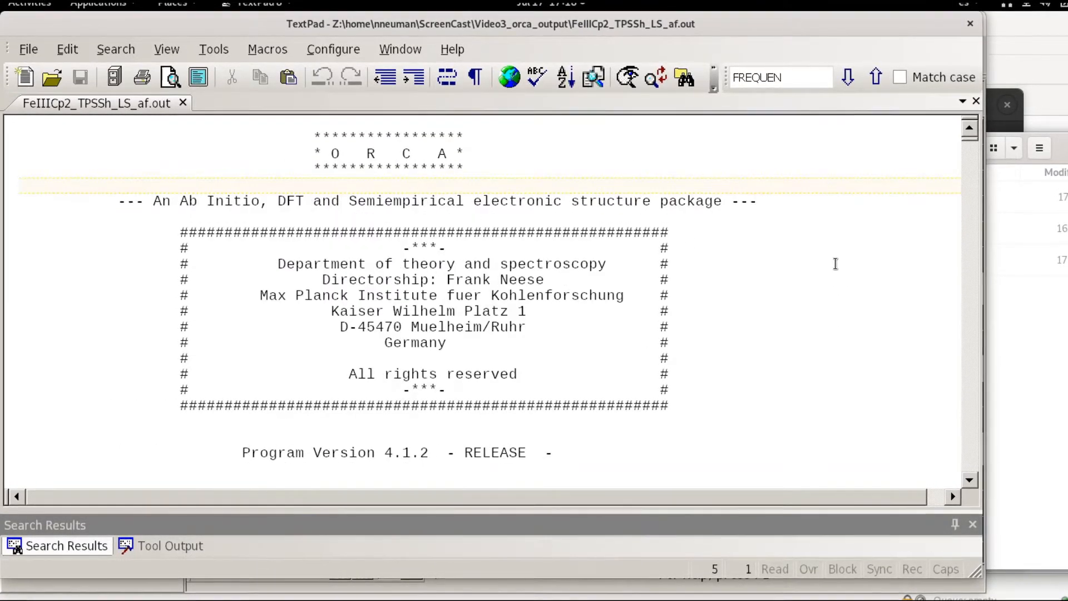
{"action": "scroll", "coordinate": [835, 263], "scroll_direction": "down", "scroll_amount": 6}
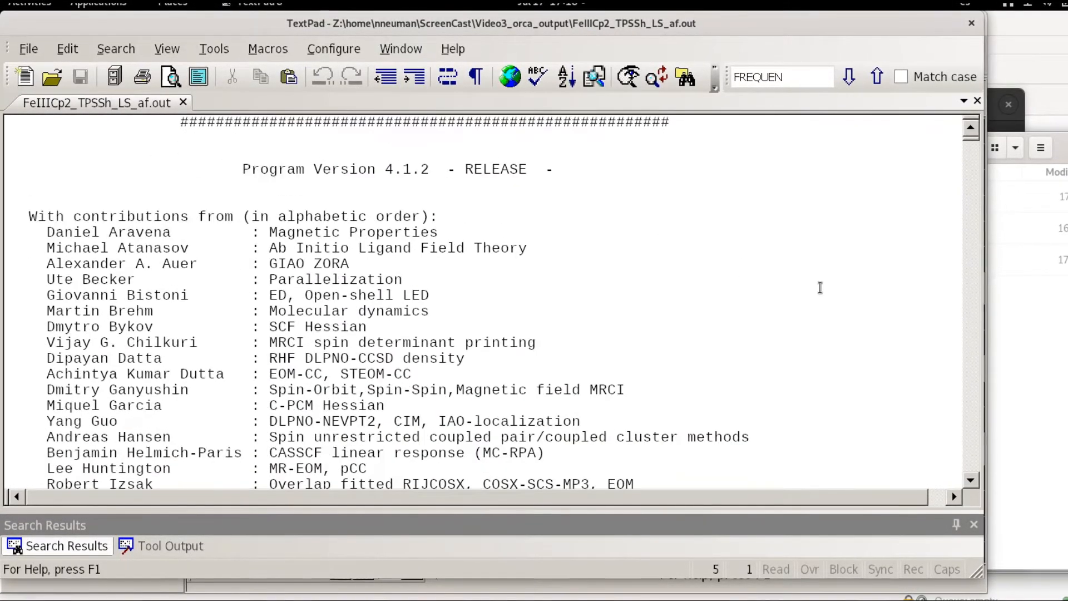
{"action": "scroll", "coordinate": [840, 287], "scroll_direction": "up", "scroll_amount": 6}
{"action": "scroll", "coordinate": [841, 290], "scroll_direction": "down", "scroll_amount": 3}
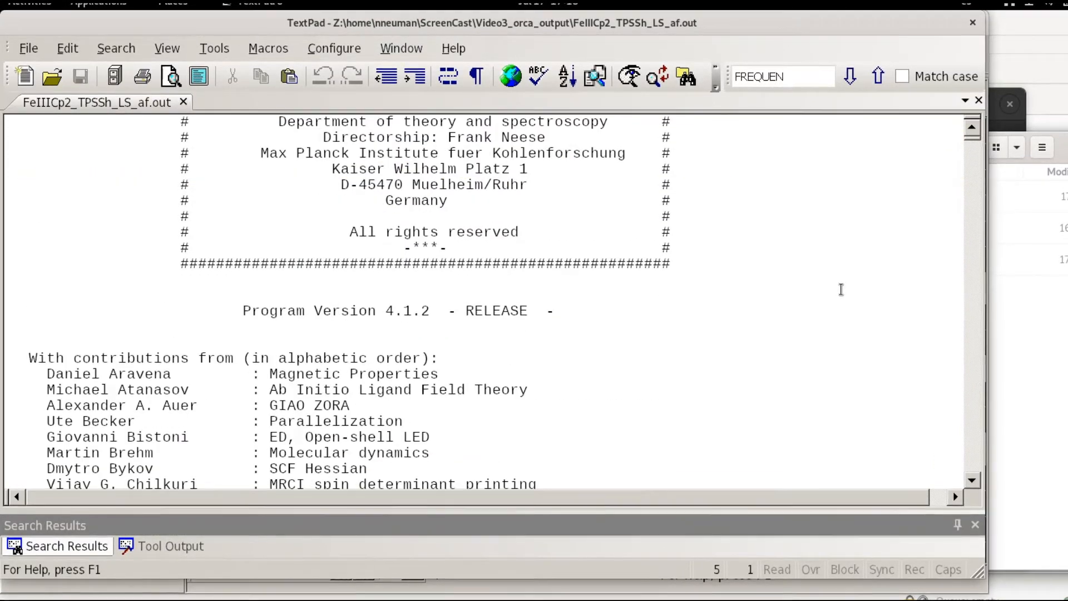
{"action": "scroll", "coordinate": [841, 289], "scroll_direction": "down", "scroll_amount": 11}
{"action": "scroll", "coordinate": [843, 290], "scroll_direction": "up", "scroll_amount": 13}
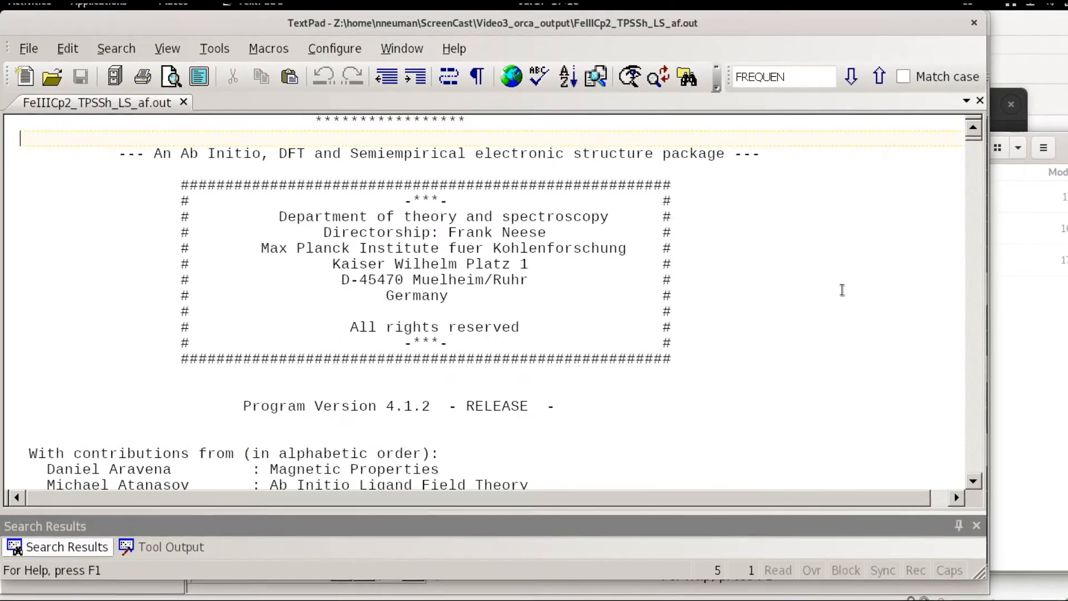
{"action": "scroll", "coordinate": [843, 290], "scroll_direction": "down", "scroll_amount": 10}
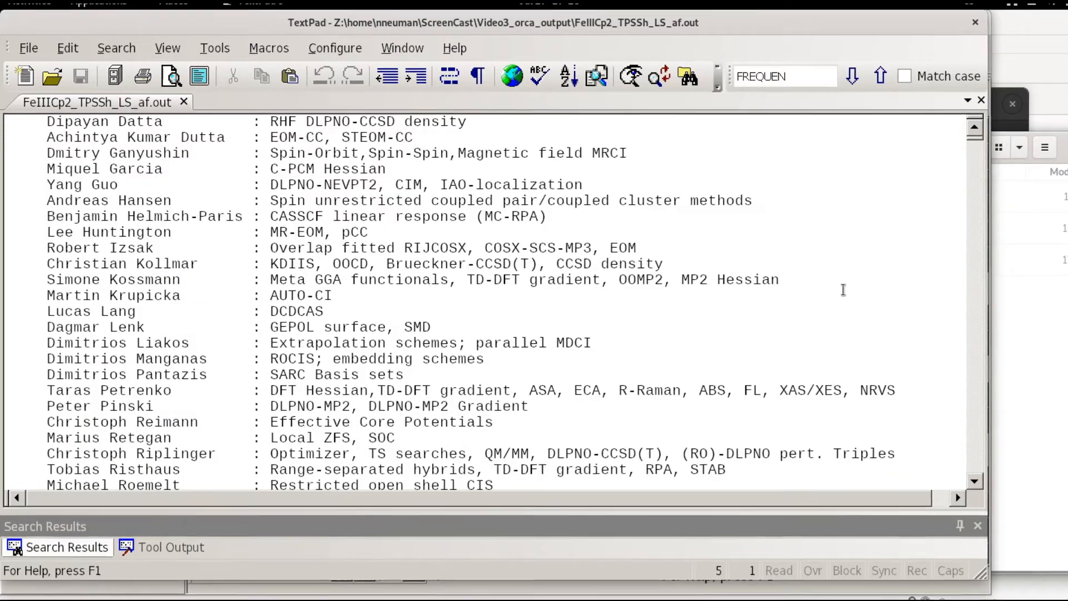
{"action": "scroll", "coordinate": [844, 290], "scroll_direction": "up", "scroll_amount": 11}
{"action": "scroll", "coordinate": [844, 290], "scroll_direction": "down", "scroll_amount": 2}
{"action": "scroll", "coordinate": [845, 290], "scroll_direction": "up", "scroll_amount": 2}
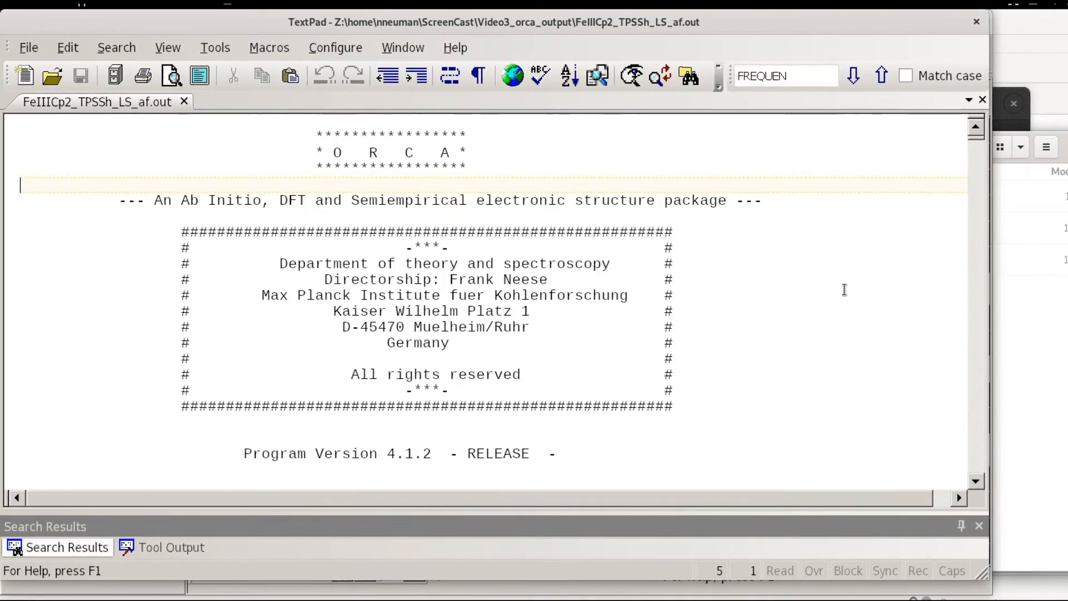
{"action": "scroll", "coordinate": [845, 290], "scroll_direction": "down", "scroll_amount": 8}
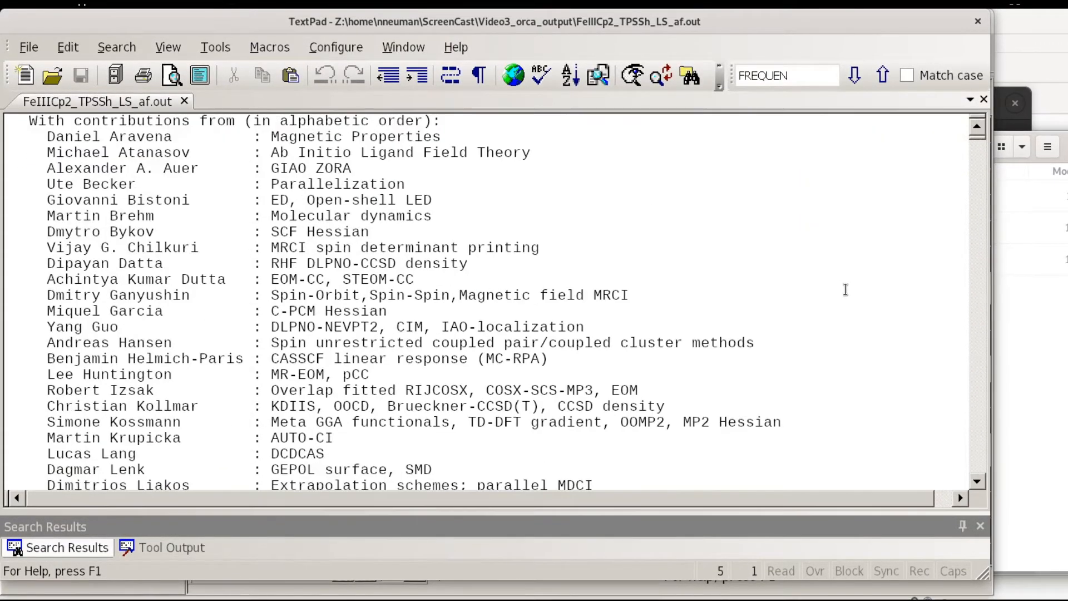
{"action": "scroll", "coordinate": [846, 290], "scroll_direction": "down", "scroll_amount": 10}
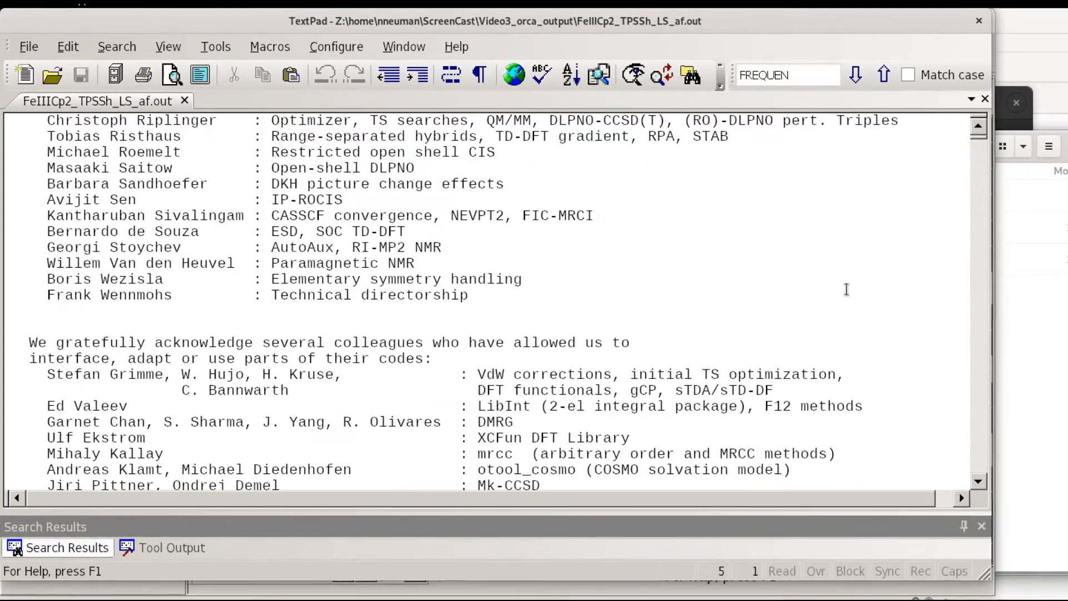
Read through the WARNINGS section of the output and on to the start of the INPUT FILE section
{"action": "scroll", "coordinate": [847, 289], "scroll_direction": "down", "scroll_amount": 19}
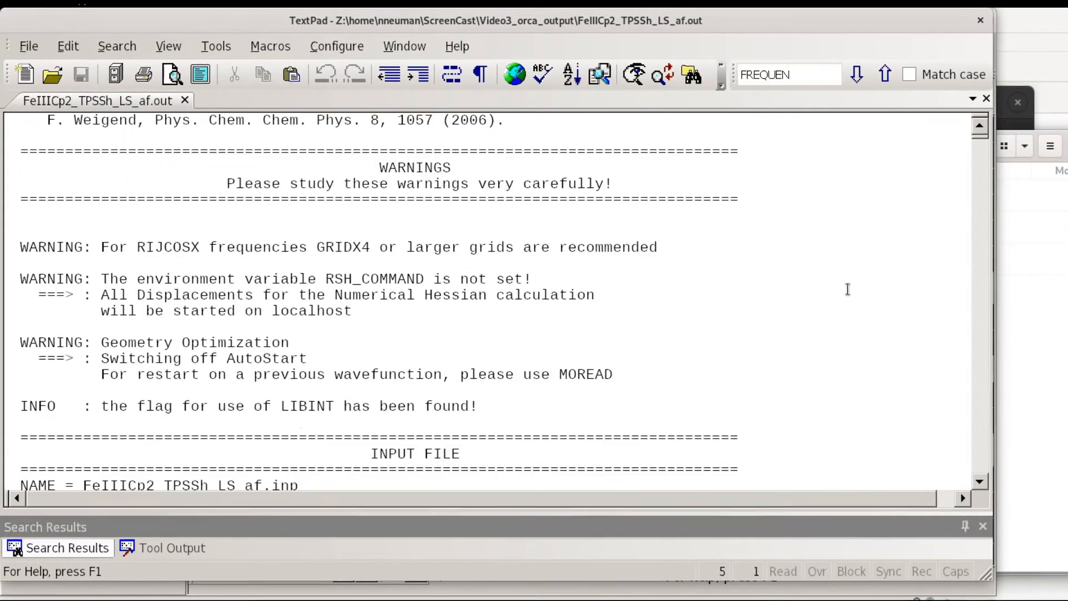
{"action": "scroll", "coordinate": [847, 288], "scroll_direction": "down", "scroll_amount": 5}
{"action": "scroll", "coordinate": [763, 288], "scroll_direction": "up", "scroll_amount": 5}
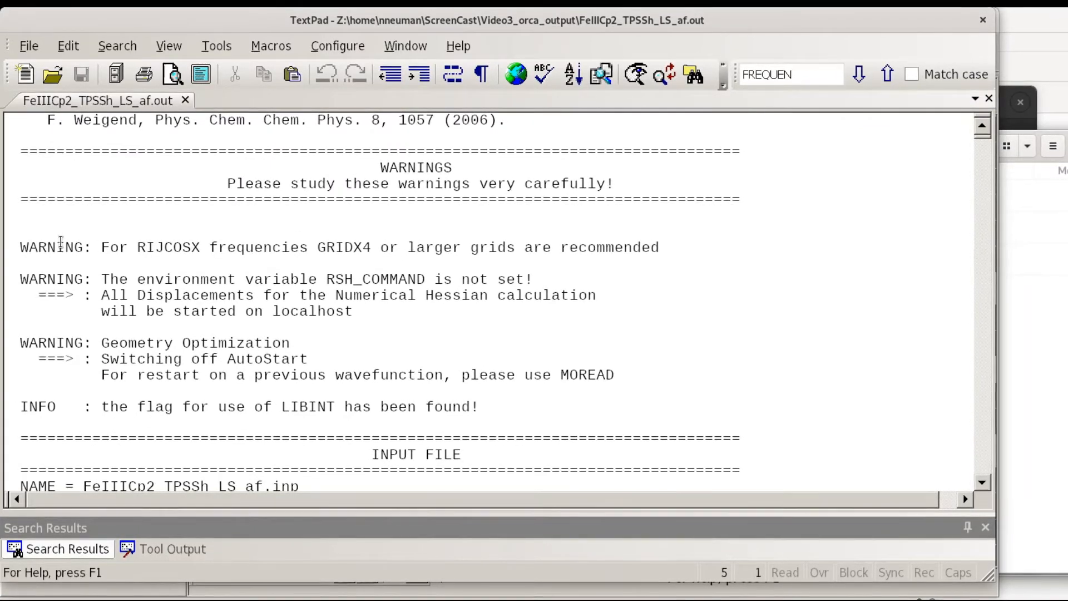
{"action": "scroll", "coordinate": [773, 288], "scroll_direction": "down", "scroll_amount": 1}
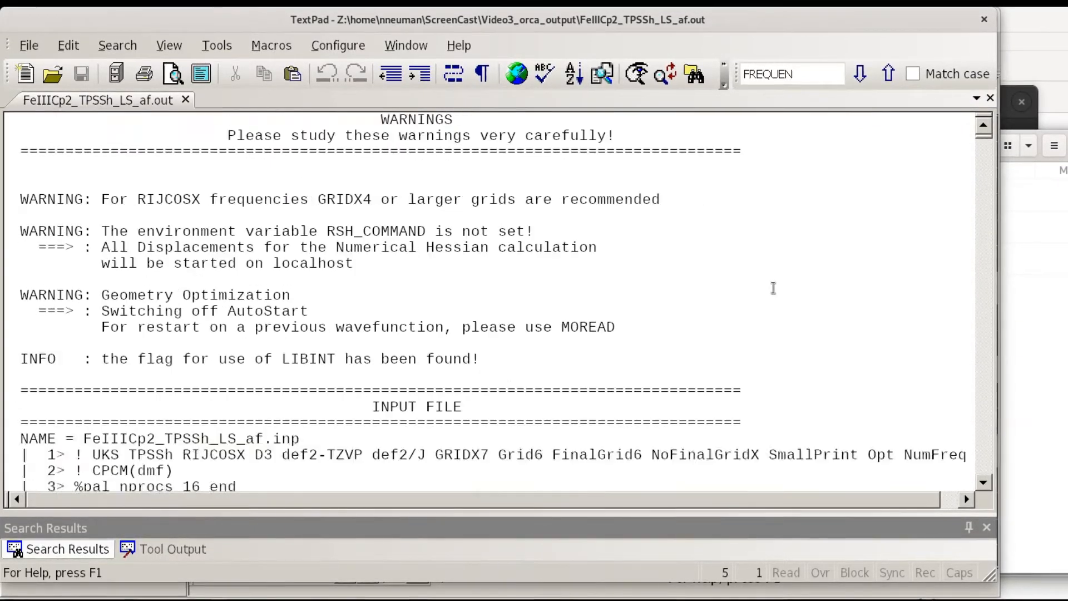
{"action": "scroll", "coordinate": [773, 288], "scroll_direction": "down", "scroll_amount": 2}
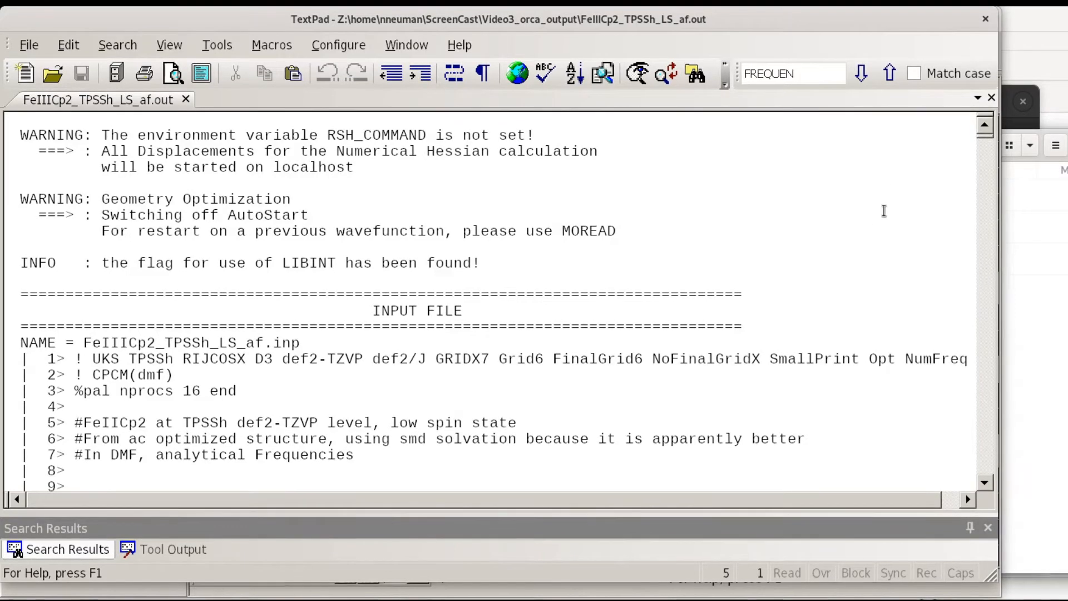
{"action": "scroll", "coordinate": [835, 239], "scroll_direction": "down", "scroll_amount": 2}
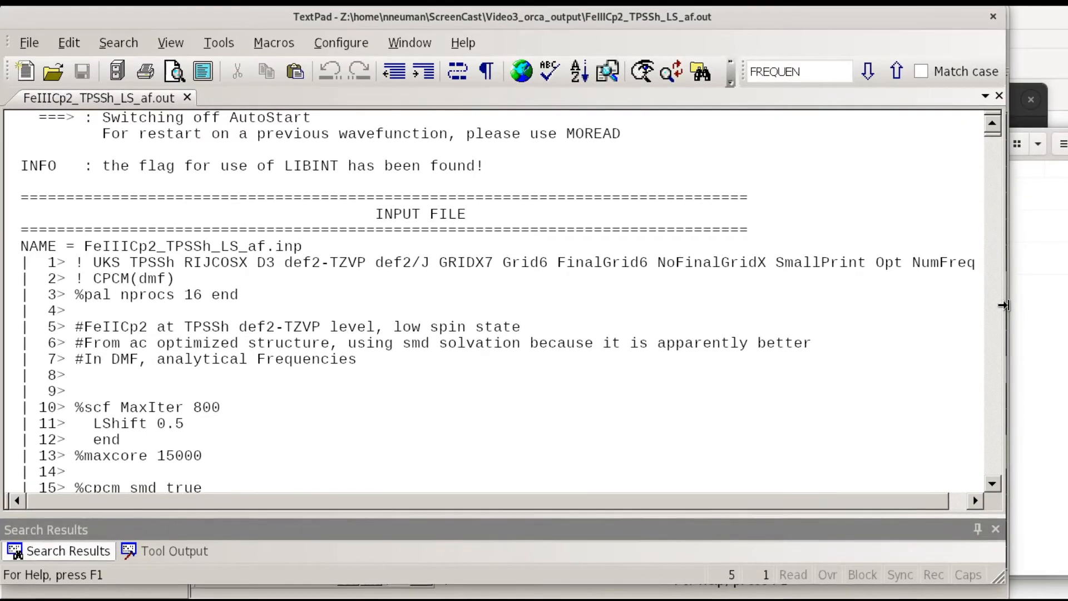
Widen the window around the input file's keyword line, and place the cursor on the empty line 8 below the comments
{"action": "left_click_drag", "start_coordinate": [1005, 305], "coordinate": [1025, 310]}
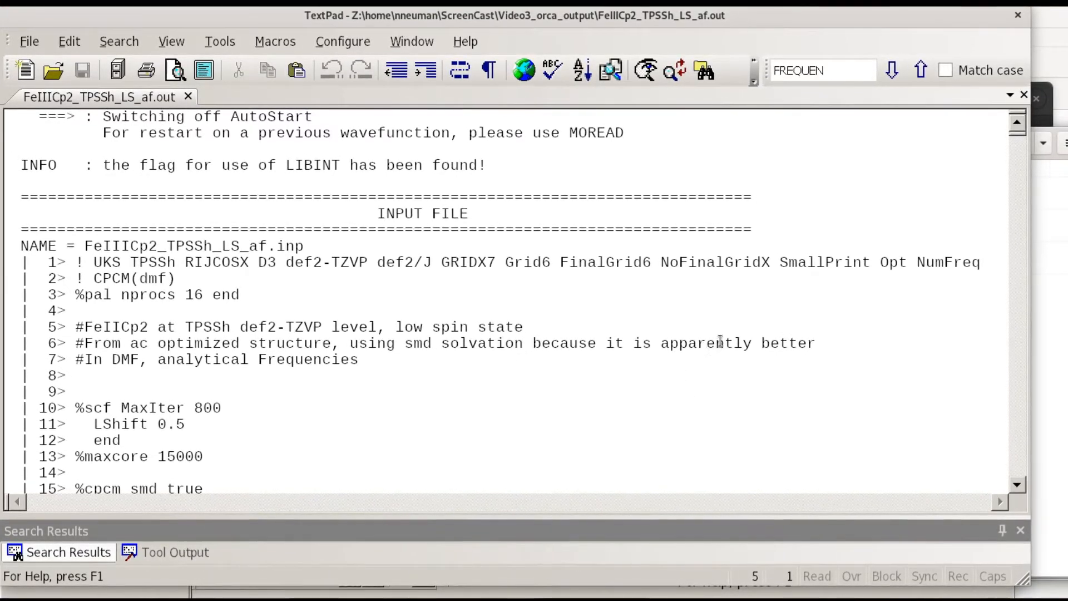
{"action": "scroll", "coordinate": [620, 380], "scroll_direction": "down", "scroll_amount": 2}
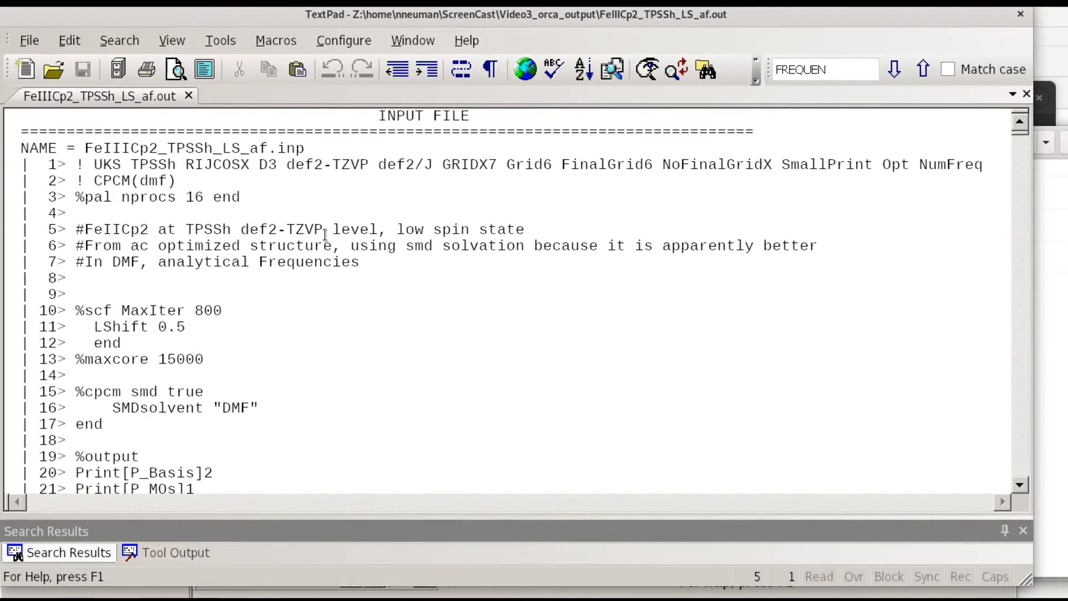
{"action": "left_click", "coordinate": [392, 262]}
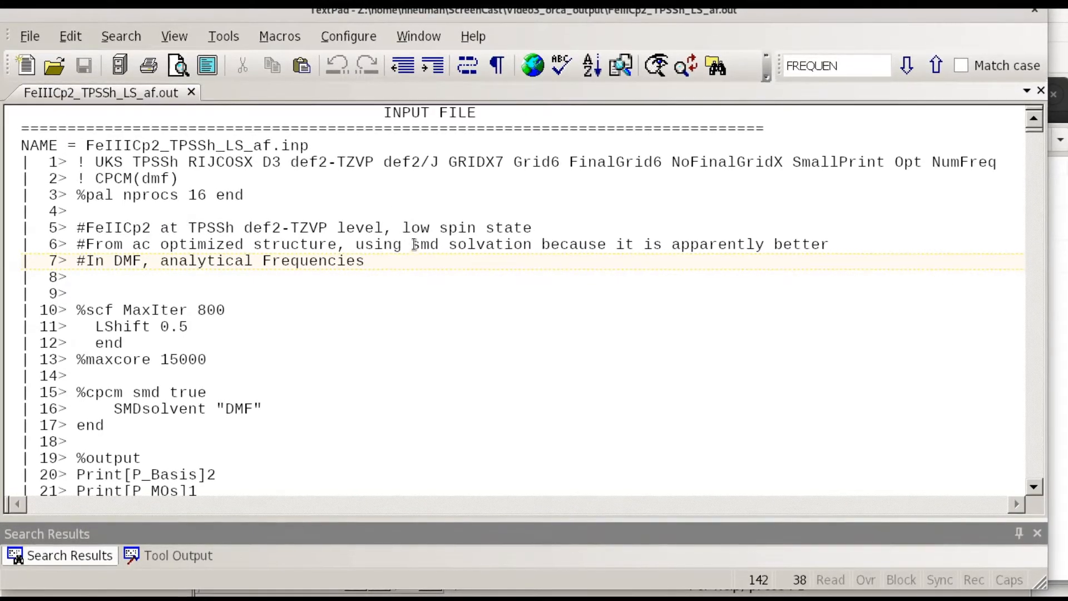
{"action": "left_click", "coordinate": [366, 277]}
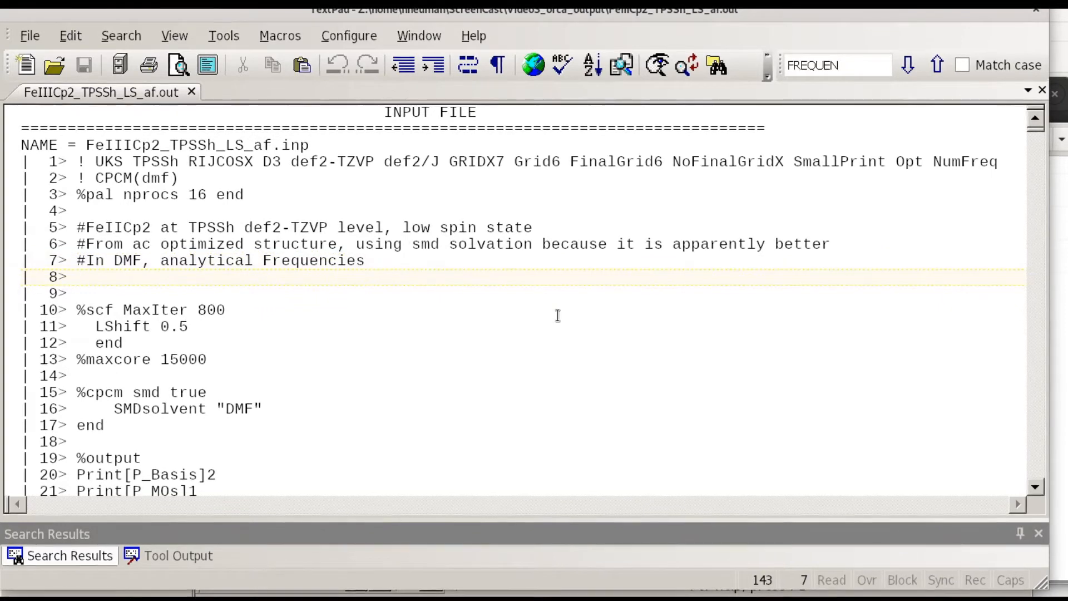
Look over the echoed input file, from its keyword line and comments to the scf, cpcm, output, geom and plots blocks
{"action": "scroll", "coordinate": [558, 314], "scroll_direction": "down", "scroll_amount": 3}
{"action": "scroll", "coordinate": [558, 314], "scroll_direction": "up", "scroll_amount": 4}
{"action": "scroll", "coordinate": [558, 314], "scroll_direction": "down", "scroll_amount": 2}
{"action": "scroll", "coordinate": [558, 314], "scroll_direction": "up", "scroll_amount": 2}
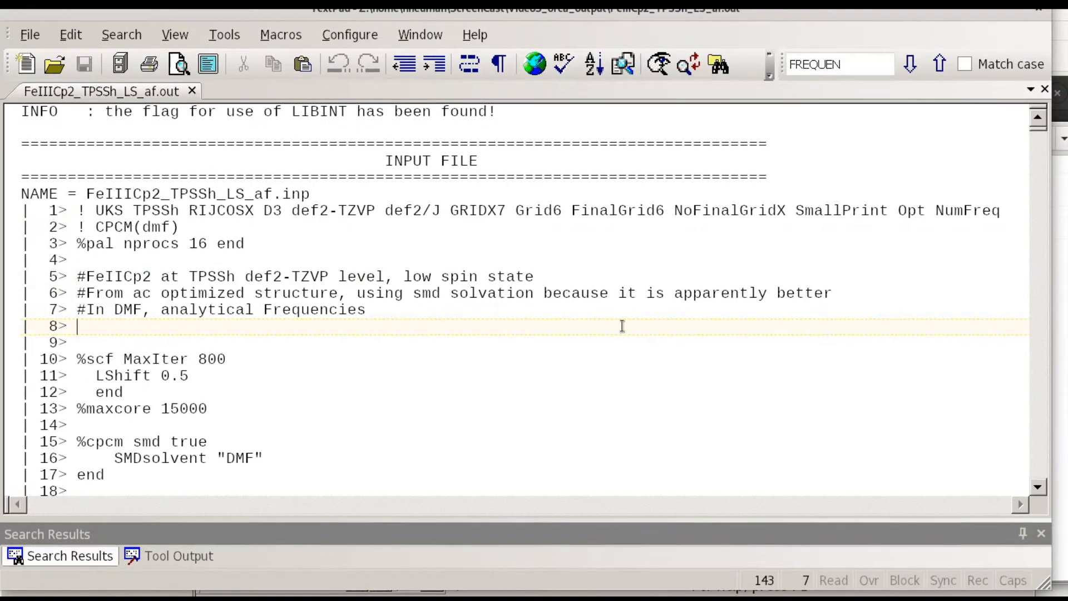
{"action": "scroll", "coordinate": [442, 297], "scroll_direction": "down", "scroll_amount": 3}
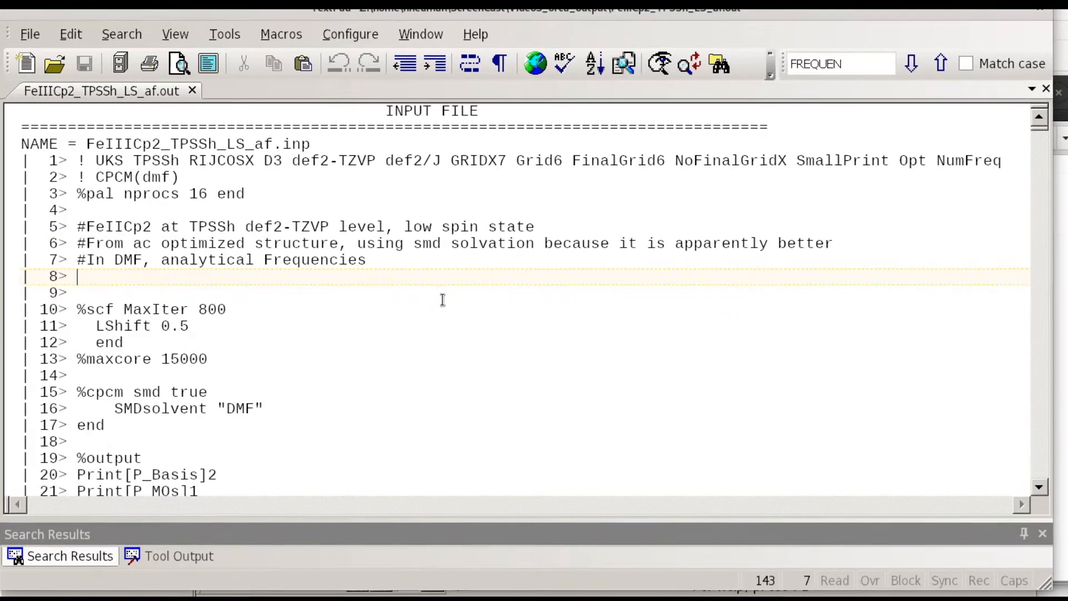
{"action": "scroll", "coordinate": [446, 299], "scroll_direction": "down", "scroll_amount": 3}
{"action": "scroll", "coordinate": [446, 298], "scroll_direction": "down", "scroll_amount": 2}
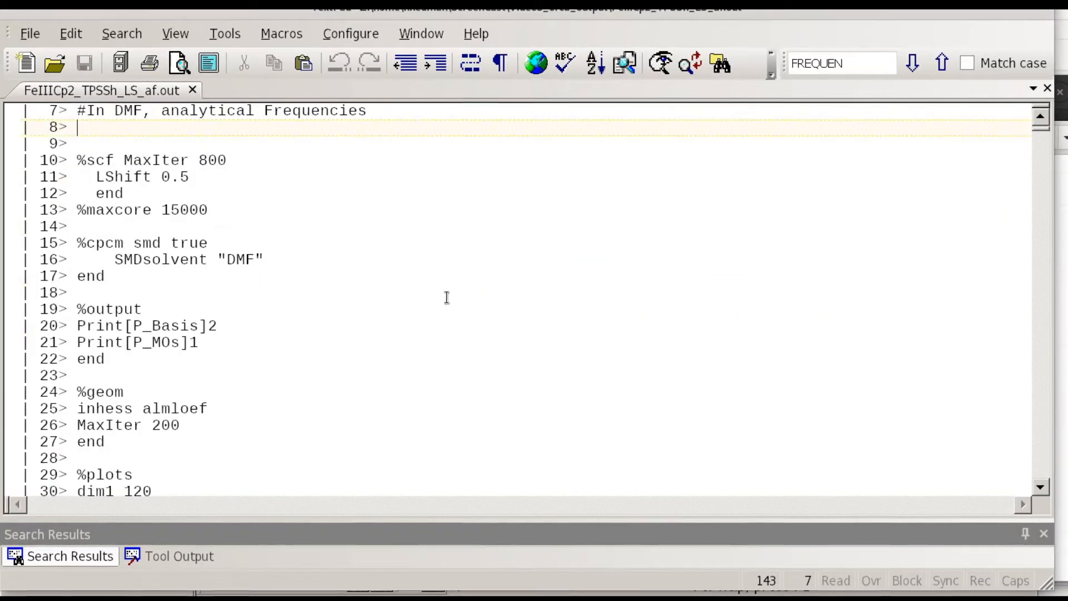
{"action": "scroll", "coordinate": [446, 298], "scroll_direction": "up", "scroll_amount": 2}
{"action": "scroll", "coordinate": [461, 296], "scroll_direction": "up", "scroll_amount": 2}
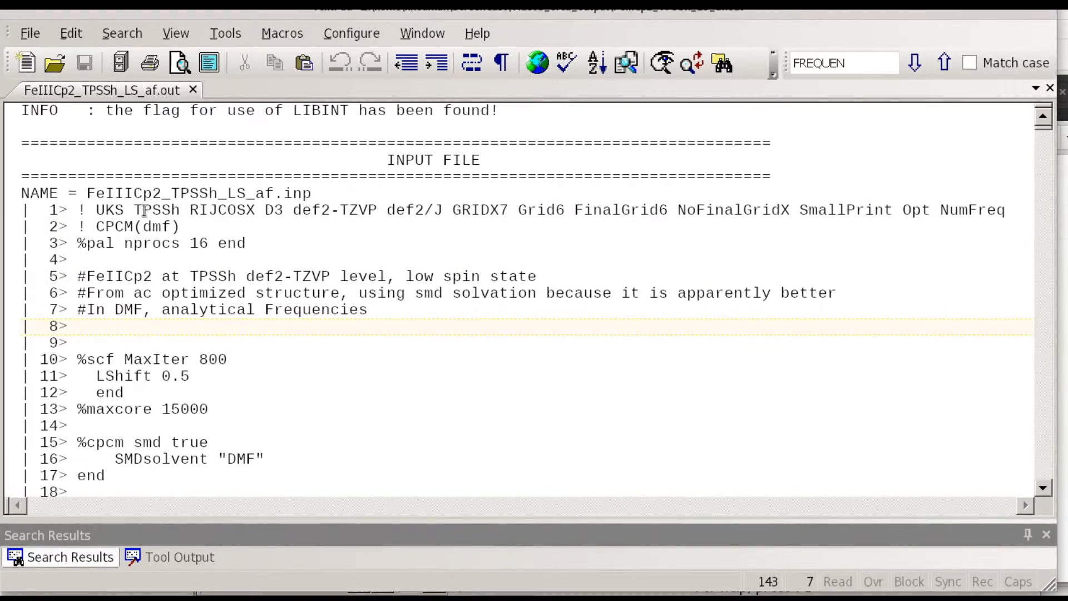
Highlight the TPSSh functional and the NumFreq keyword in turn on line 1 of the echoed input file
{"action": "left_click_drag", "start_coordinate": [134, 210], "coordinate": [179, 207]}
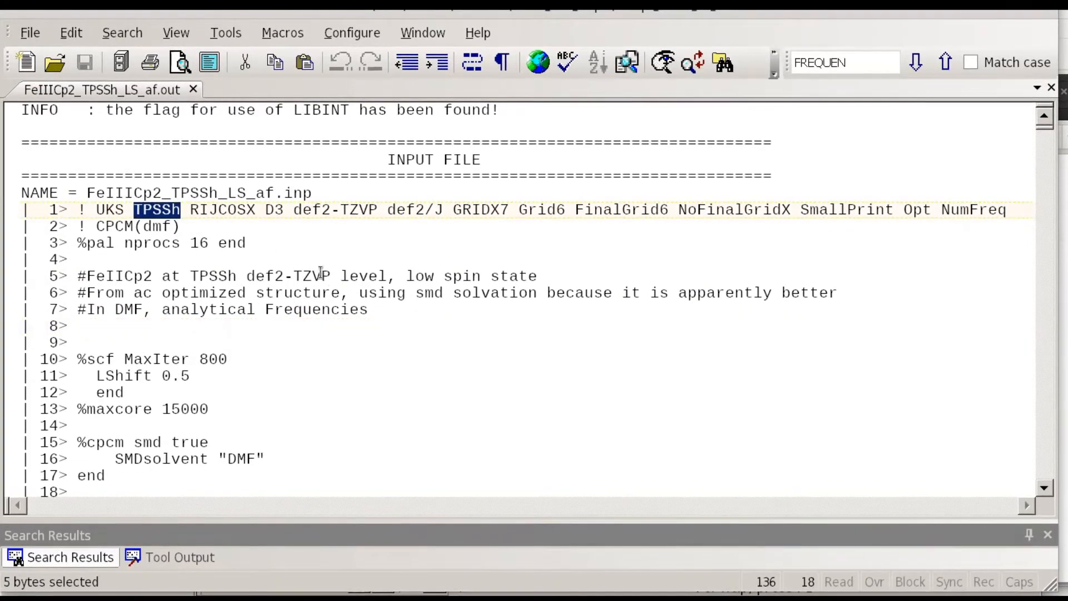
{"action": "left_click", "coordinate": [455, 363]}
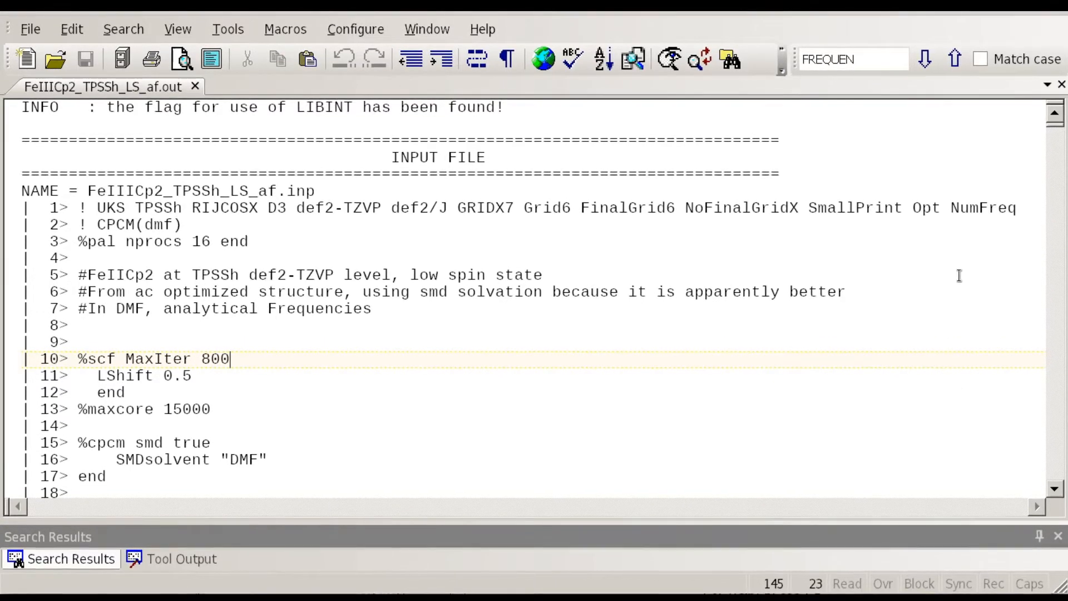
{"action": "left_click_drag", "start_coordinate": [951, 206], "coordinate": [1019, 209]}
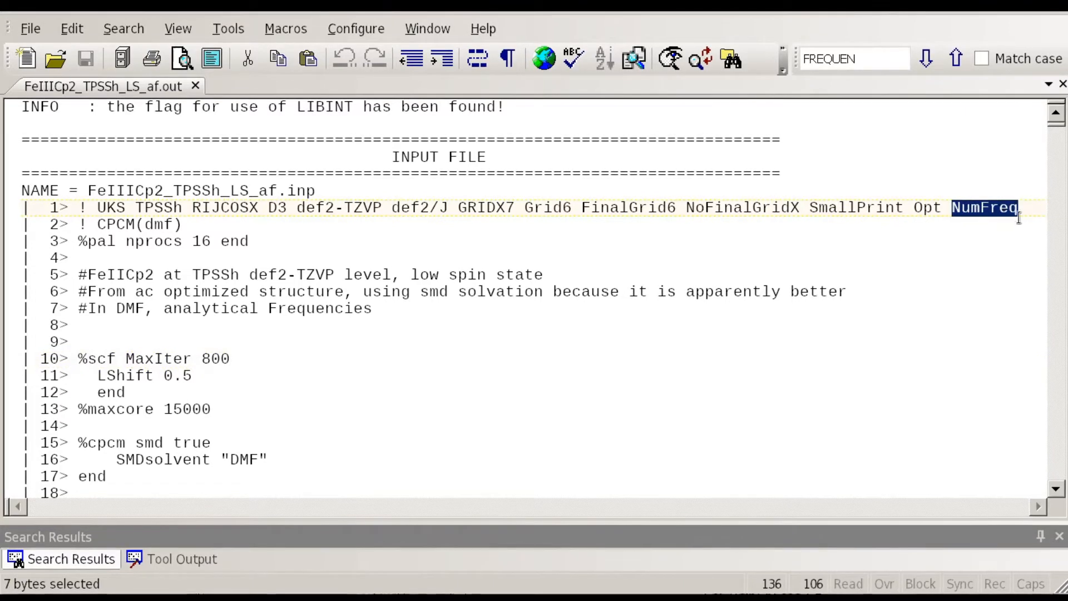
{"action": "left_click", "coordinate": [1026, 209]}
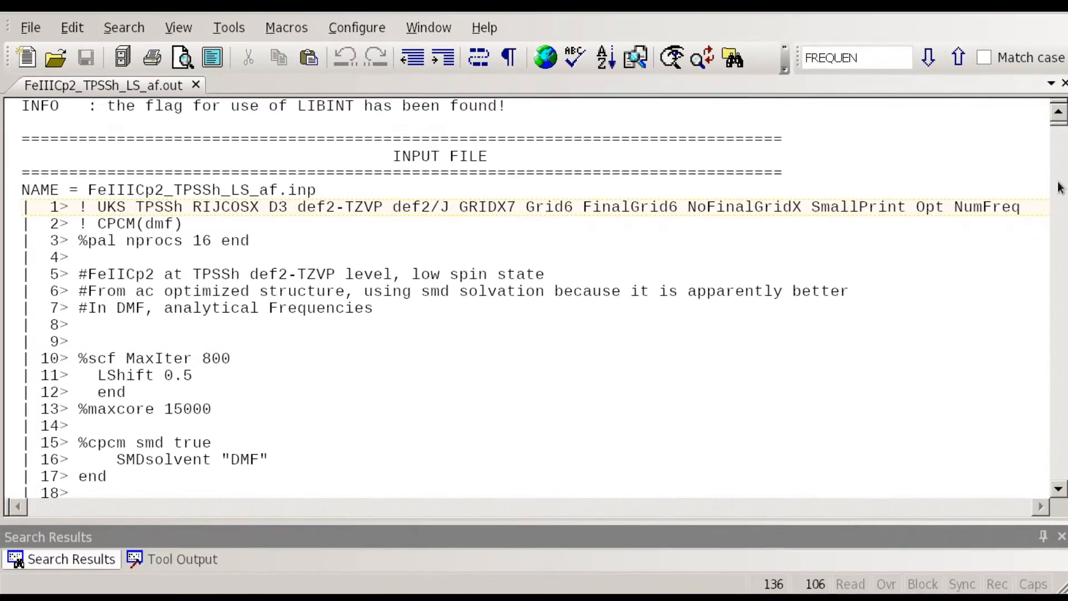
{"action": "scroll", "coordinate": [791, 251], "scroll_direction": "down", "scroll_amount": 1}
{"action": "scroll", "coordinate": [790, 251], "scroll_direction": "up", "scroll_amount": 2}
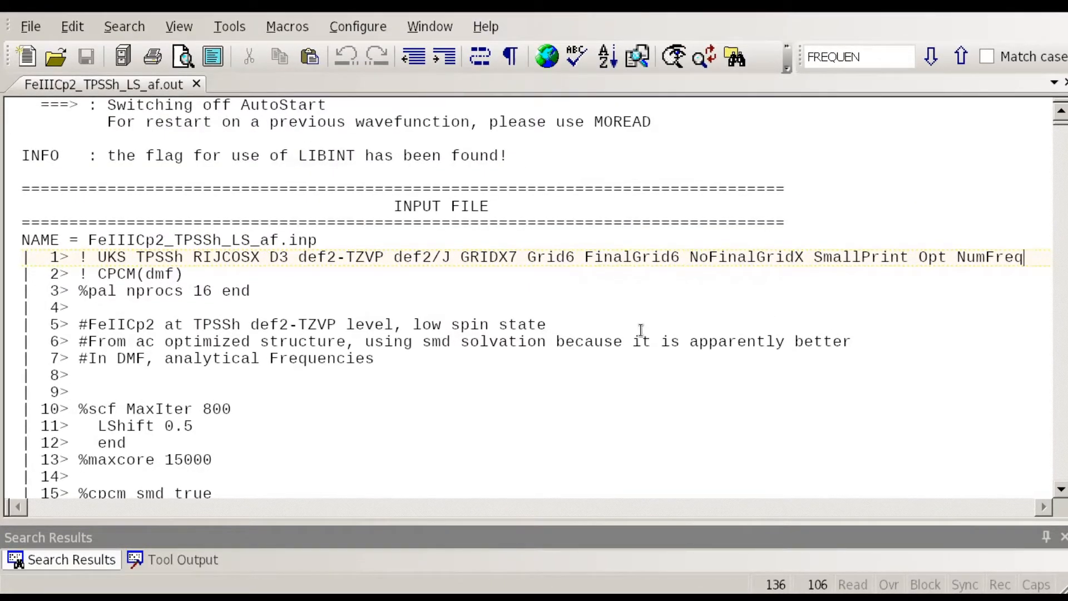
{"action": "scroll", "coordinate": [641, 329], "scroll_direction": "down", "scroll_amount": 1}
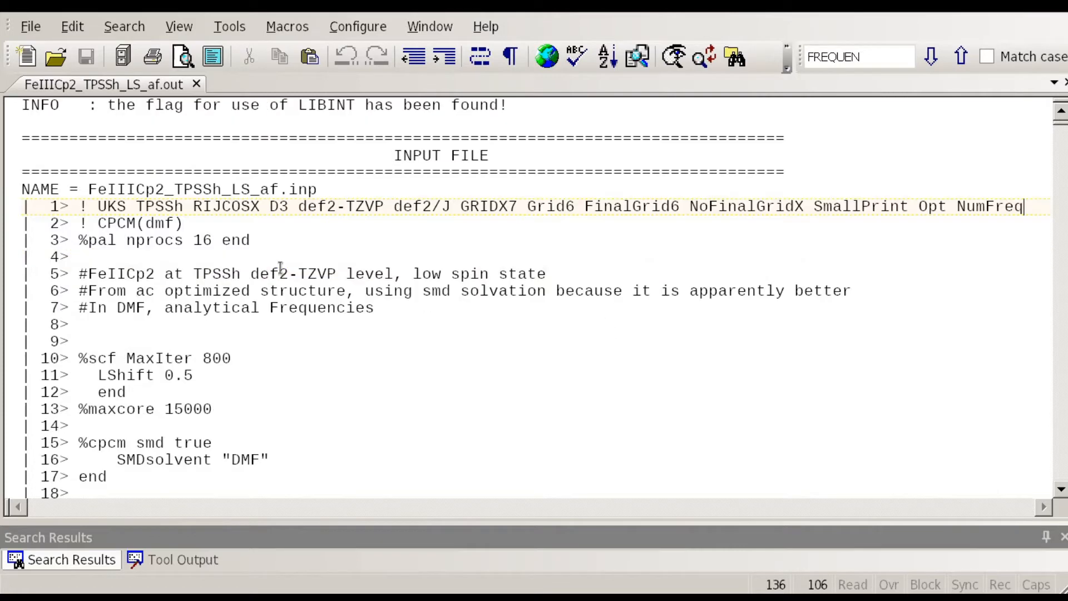
Highlight the CPCM(dmf) solvation keyword on line 2, and review the %cpcm block that sets SMD with DMF solvent
{"action": "left_click", "coordinate": [187, 226]}
{"action": "left_click_drag", "start_coordinate": [186, 225], "coordinate": [98, 226]}
{"action": "left_click", "coordinate": [186, 225]}
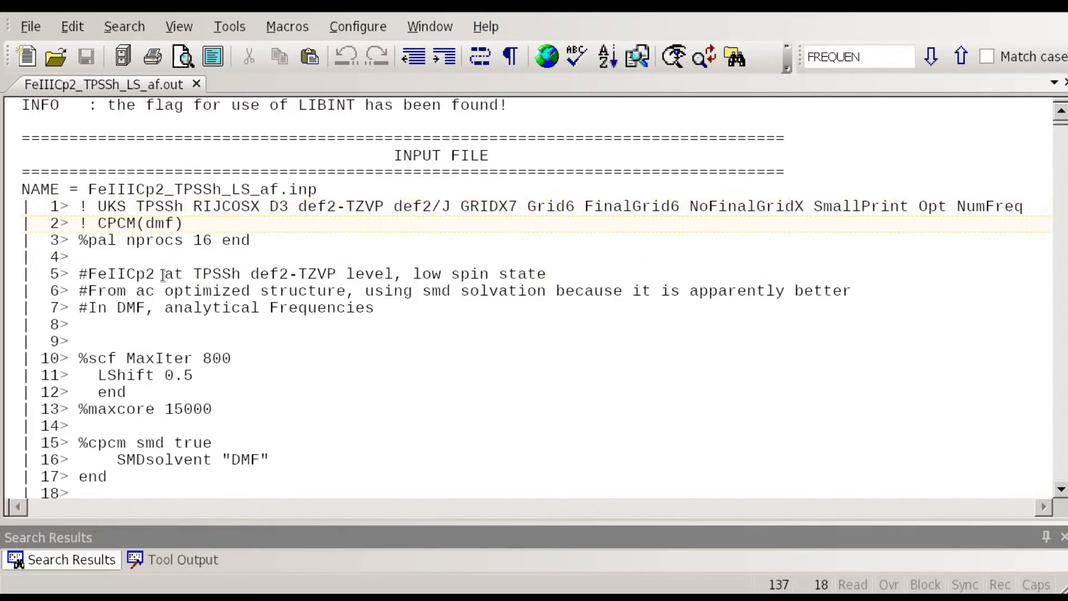
{"action": "scroll", "coordinate": [306, 288], "scroll_direction": "up", "scroll_amount": 1}
{"action": "scroll", "coordinate": [221, 245], "scroll_direction": "down", "scroll_amount": 2}
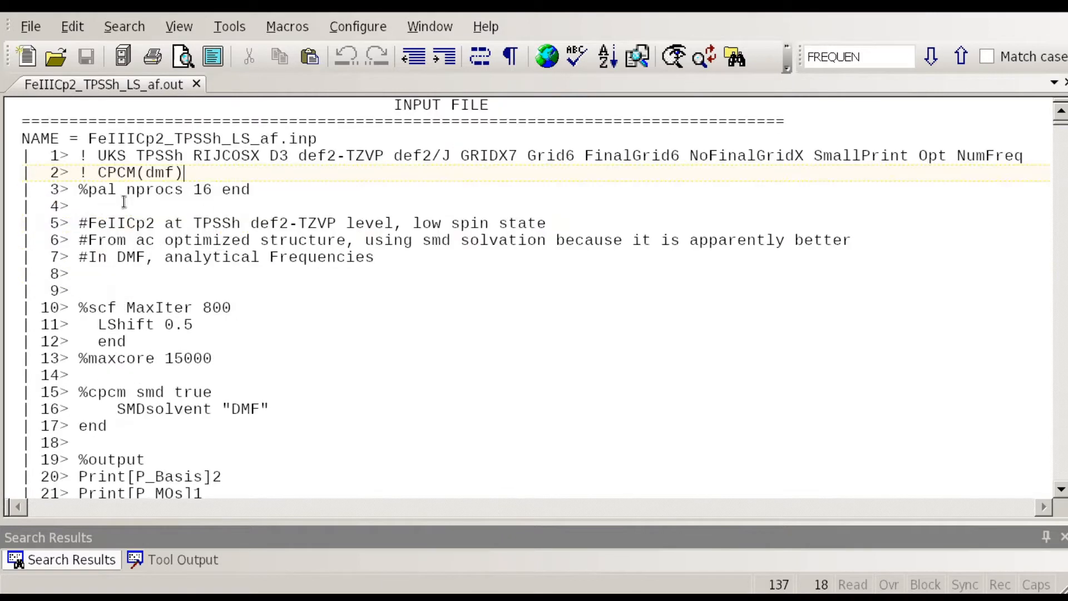
{"action": "left_click_drag", "start_coordinate": [201, 175], "coordinate": [78, 176]}
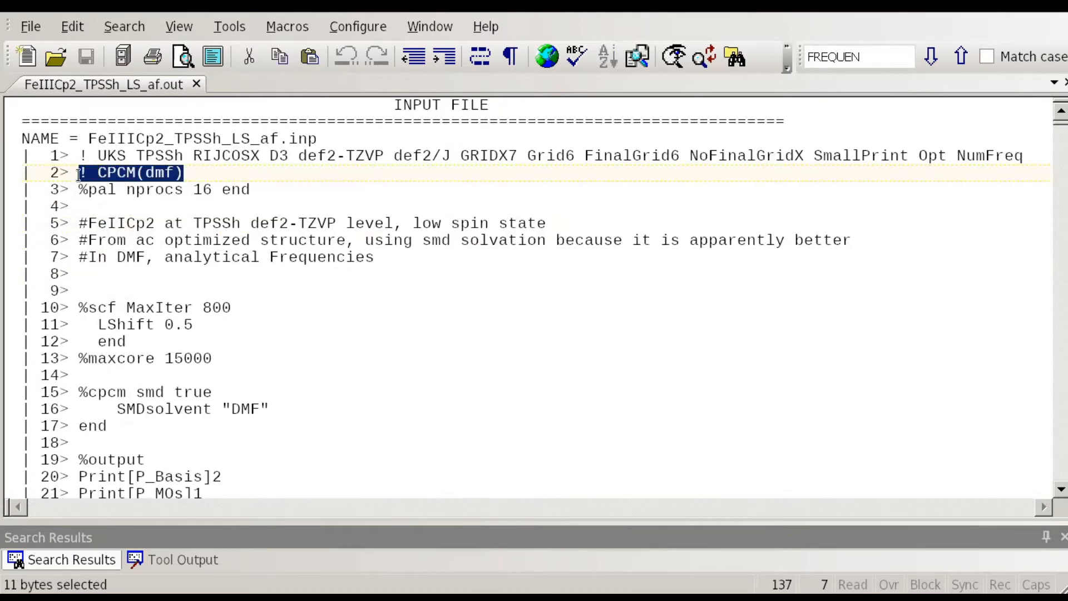
{"action": "left_click", "coordinate": [198, 174]}
{"action": "left_click_drag", "start_coordinate": [197, 175], "coordinate": [81, 175]}
{"action": "left_click", "coordinate": [217, 175]}
{"action": "scroll", "coordinate": [415, 282], "scroll_direction": "down", "scroll_amount": 3}
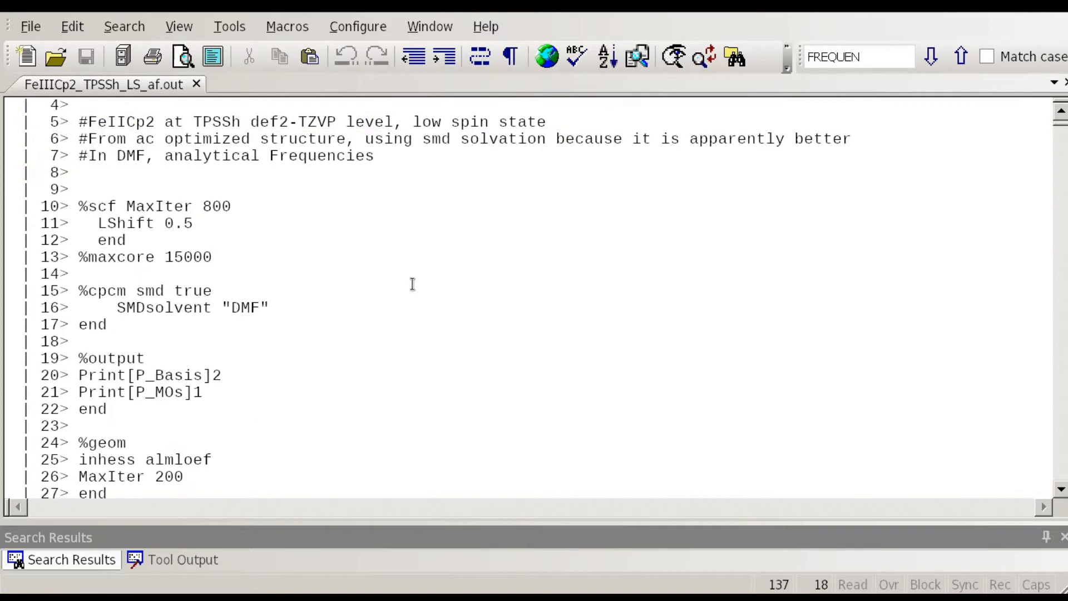
{"action": "scroll", "coordinate": [412, 282], "scroll_direction": "up", "scroll_amount": 4}
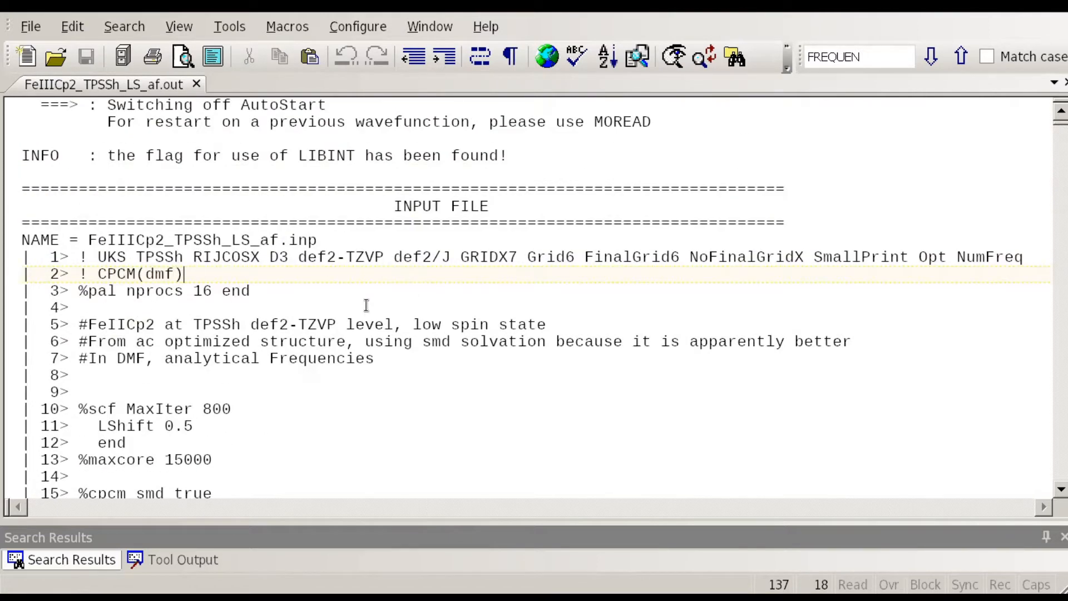
Highlight the whole %plots block on lines 29 to 35 of the echoed input file, then clear the selection
{"action": "scroll", "coordinate": [382, 296], "scroll_direction": "down", "scroll_amount": 3}
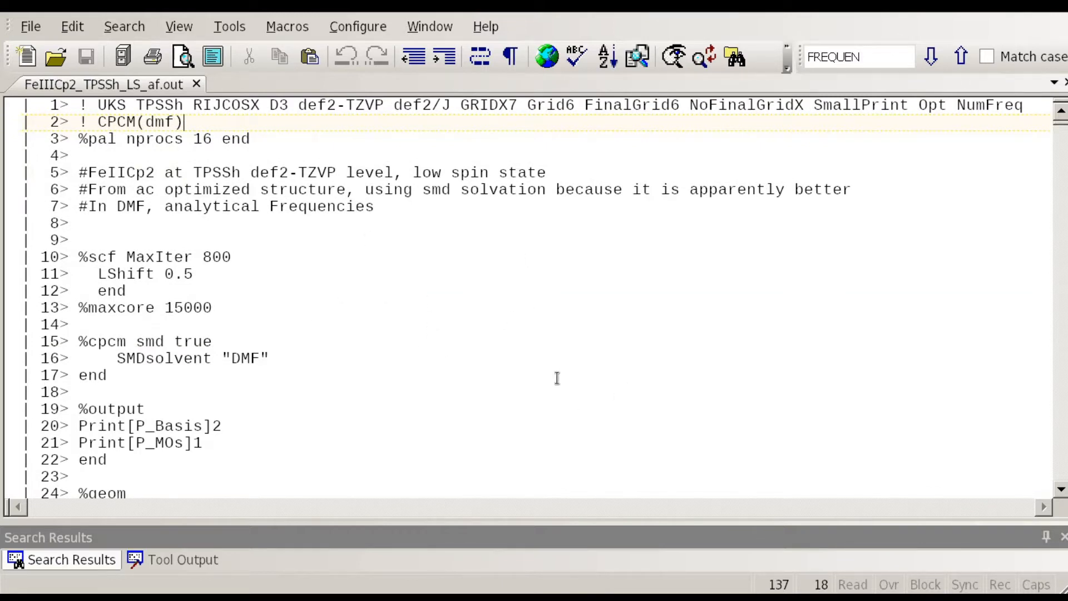
{"action": "scroll", "coordinate": [548, 342], "scroll_direction": "down", "scroll_amount": 1}
{"action": "scroll", "coordinate": [316, 376], "scroll_direction": "down", "scroll_amount": 5}
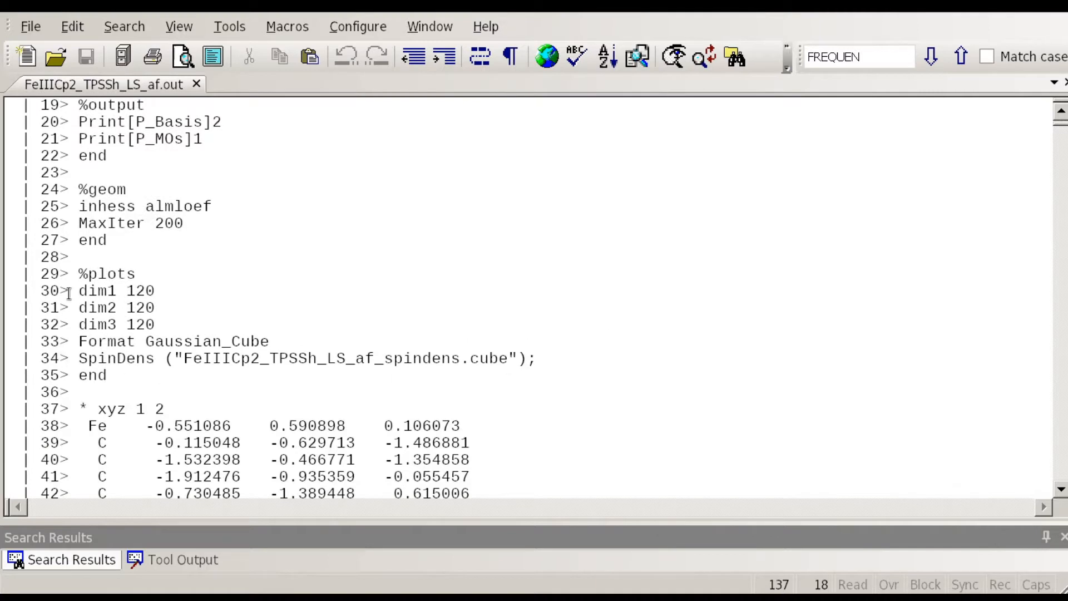
{"action": "left_click_drag", "start_coordinate": [78, 277], "coordinate": [117, 372]}
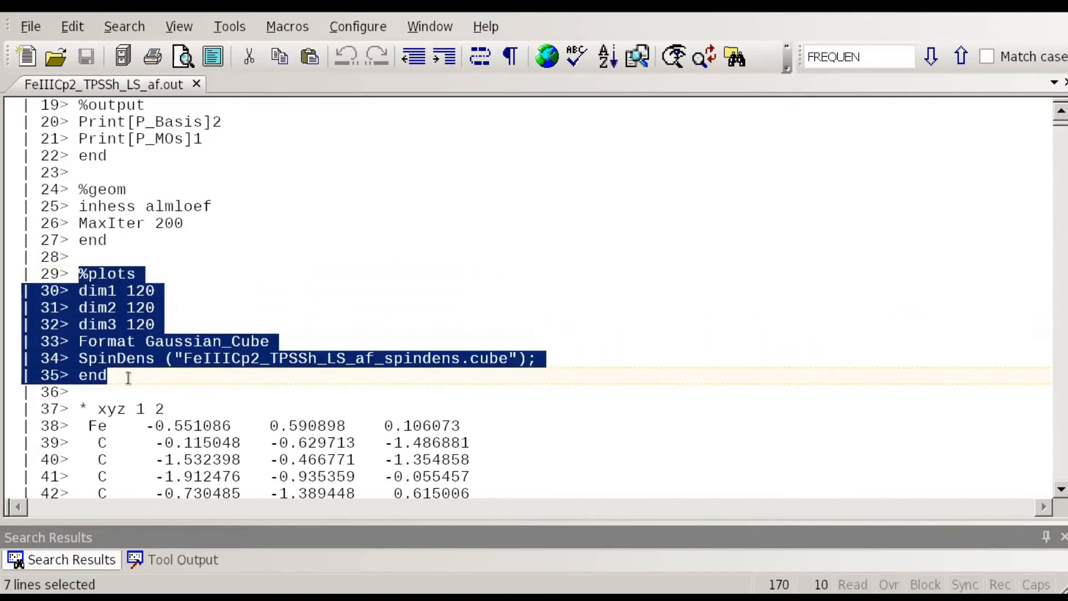
{"action": "left_click", "coordinate": [129, 378]}
{"action": "scroll", "coordinate": [171, 351], "scroll_direction": "down", "scroll_amount": 1}
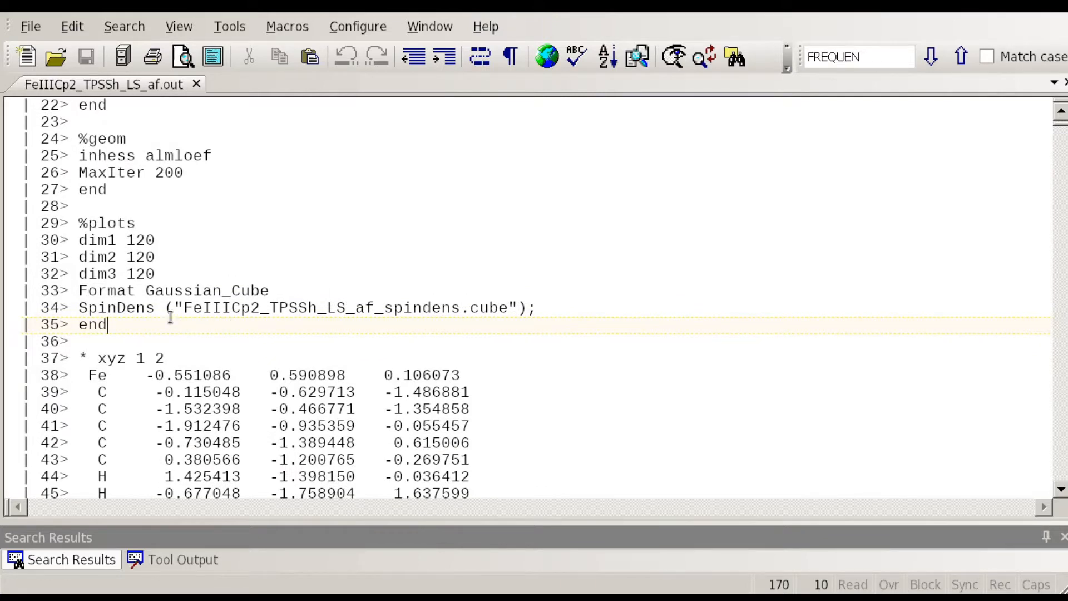
Highlight the SpinDens line 34 of the %plots block, followed by the cube extension in its file name
{"action": "left_click_drag", "start_coordinate": [582, 307], "coordinate": [79, 309]}
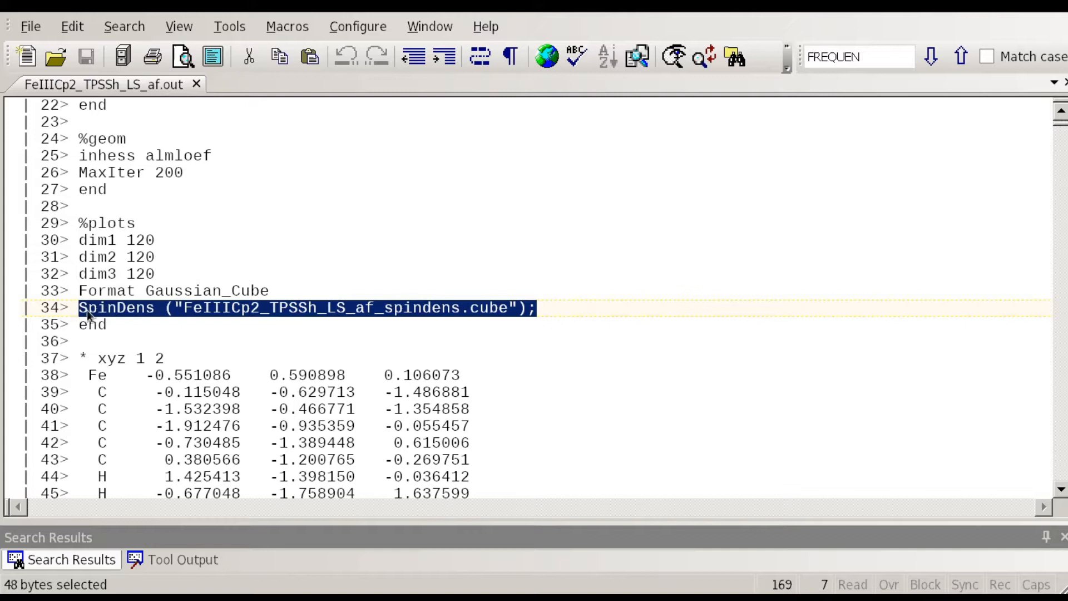
{"action": "left_click", "coordinate": [554, 305]}
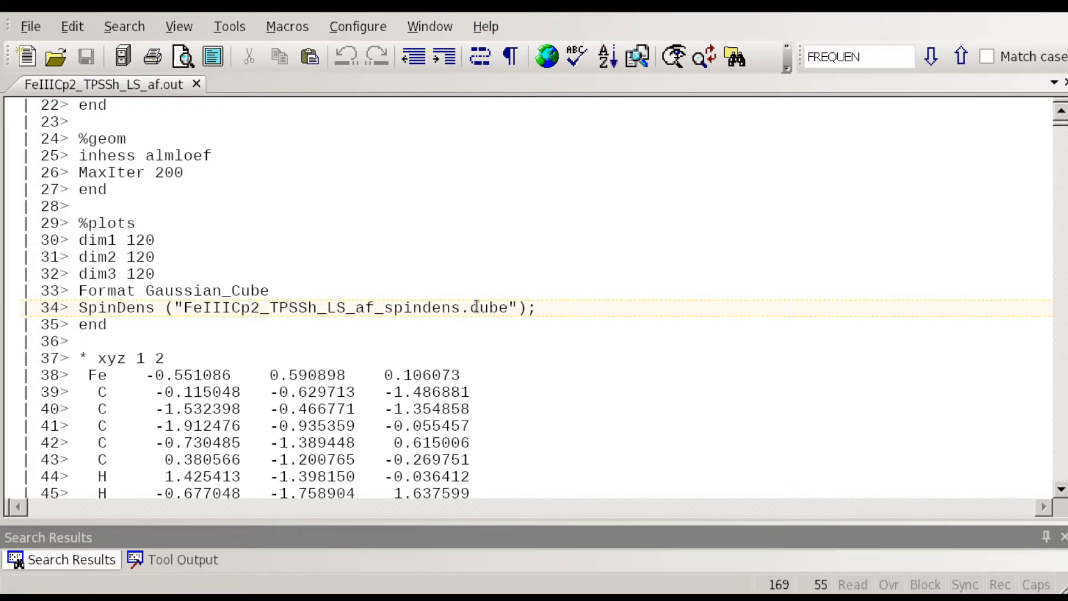
{"action": "left_click_drag", "start_coordinate": [471, 307], "coordinate": [507, 308]}
{"action": "left_click", "coordinate": [545, 309]}
Highlight the %plots block again from end up to its heading, and place the cursor in the spin density file name
{"action": "left_click_drag", "start_coordinate": [143, 332], "coordinate": [1, 223]}
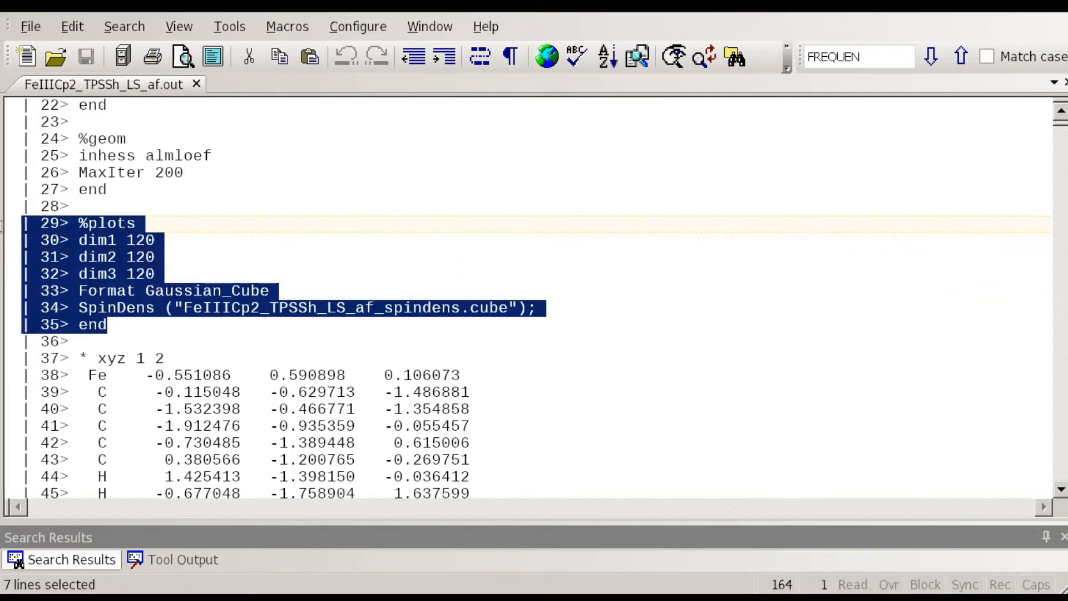
{"action": "left_click", "coordinate": [273, 215]}
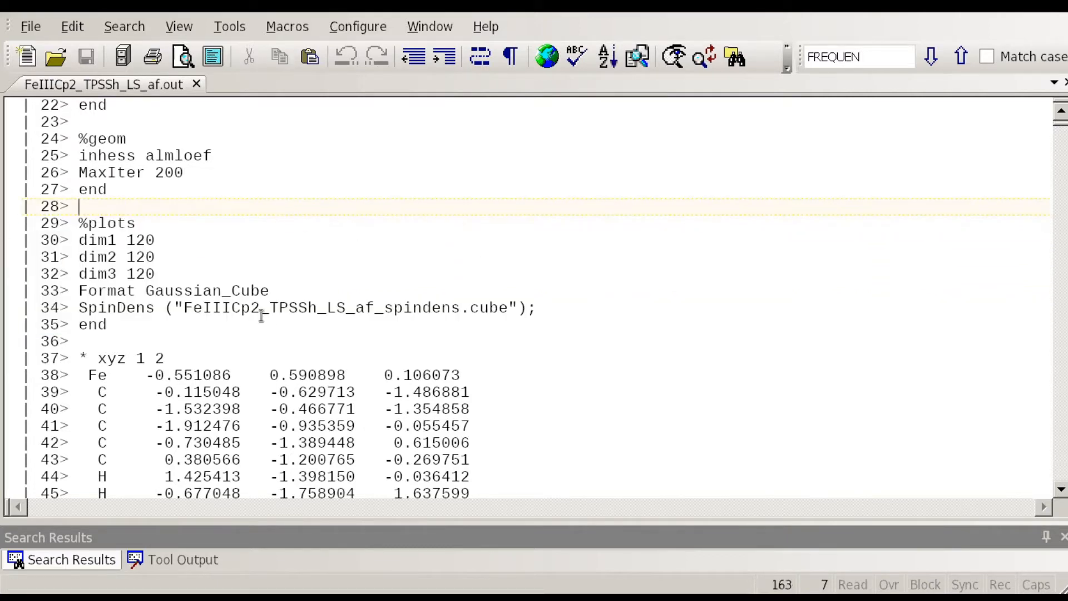
{"action": "left_click", "coordinate": [311, 309]}
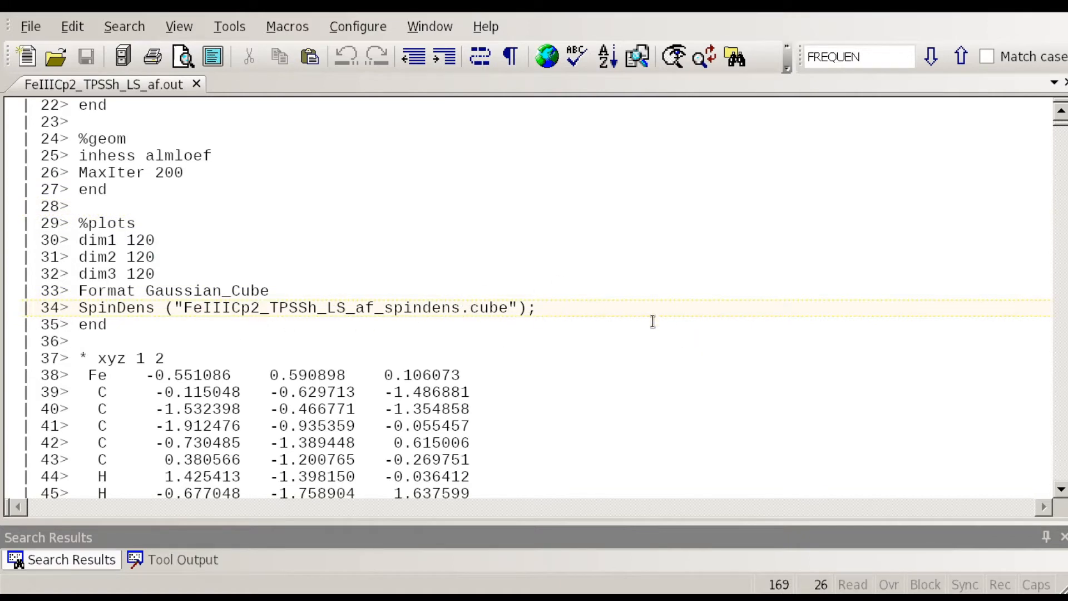
Highlight the starting atomic coordinates on lines 38 to 58, from the Fe atom to the last H atom
{"action": "scroll", "coordinate": [640, 329], "scroll_direction": "down", "scroll_amount": 6}
{"action": "scroll", "coordinate": [332, 271], "scroll_direction": "up", "scroll_amount": 1}
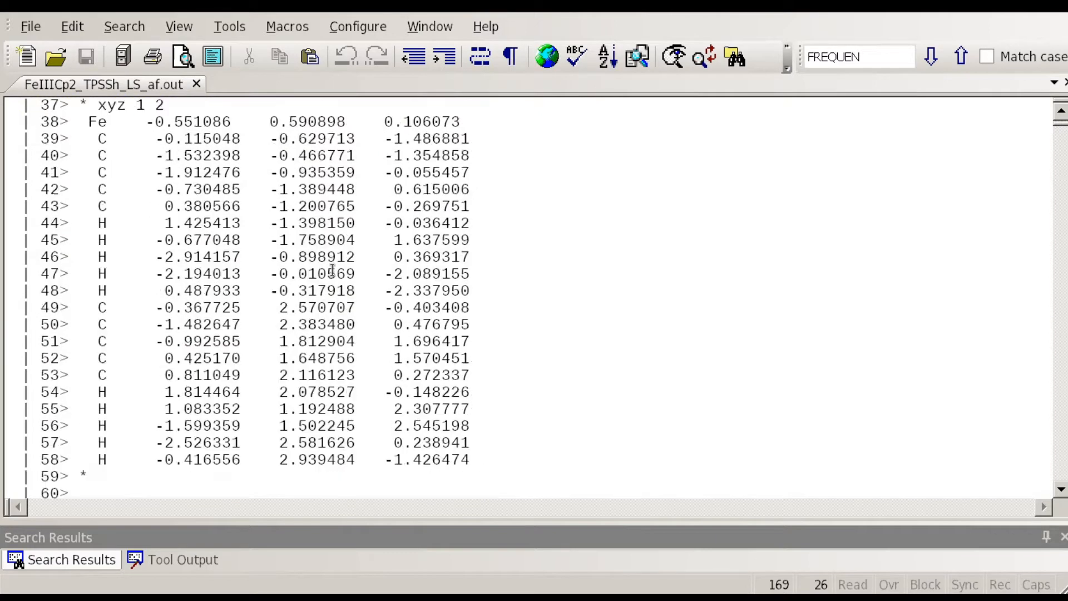
{"action": "scroll", "coordinate": [332, 271], "scroll_direction": "up", "scroll_amount": 2}
{"action": "left_click_drag", "start_coordinate": [88, 223], "coordinate": [519, 353]}
{"action": "scroll", "coordinate": [520, 356], "scroll_direction": "up", "scroll_amount": 4}
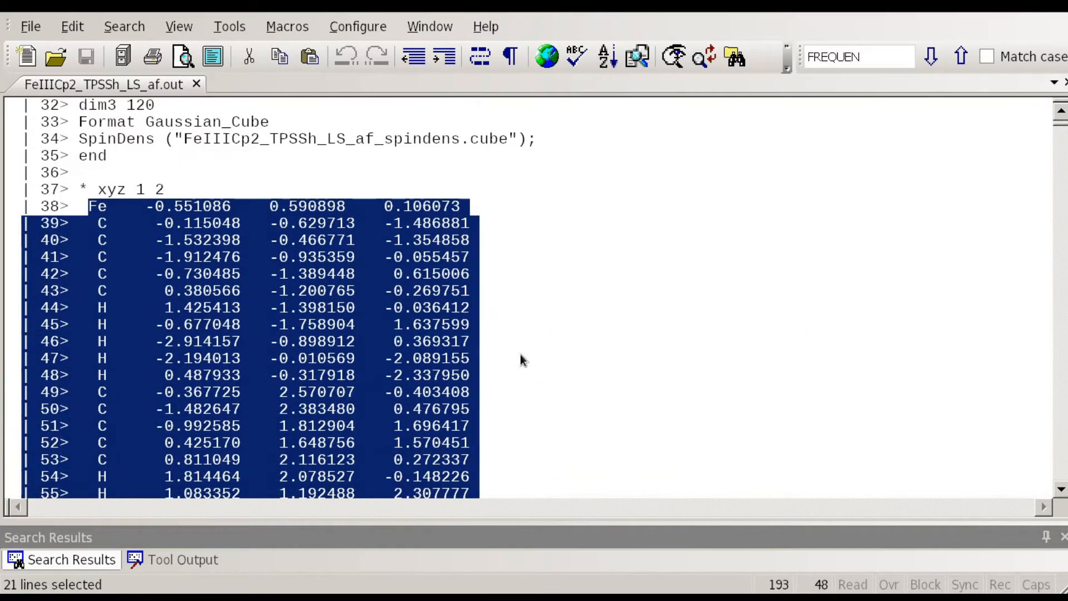
{"action": "scroll", "coordinate": [521, 356], "scroll_direction": "up", "scroll_amount": 2}
{"action": "scroll", "coordinate": [522, 356], "scroll_direction": "down", "scroll_amount": 4}
{"action": "scroll", "coordinate": [522, 356], "scroll_direction": "up", "scroll_amount": 1}
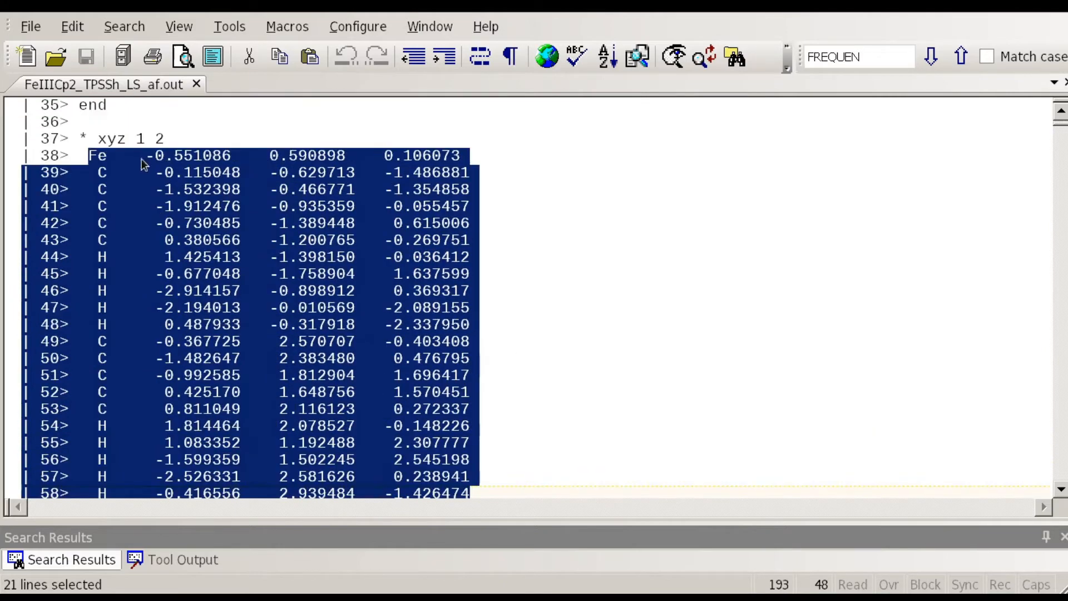
Highlight the "* xyz 1 2" line above the coordinates, and single out its charge 1 and multiplicity 2 in turn
{"action": "left_click_drag", "start_coordinate": [206, 129], "coordinate": [80, 140]}
{"action": "left_click", "coordinate": [159, 137]}
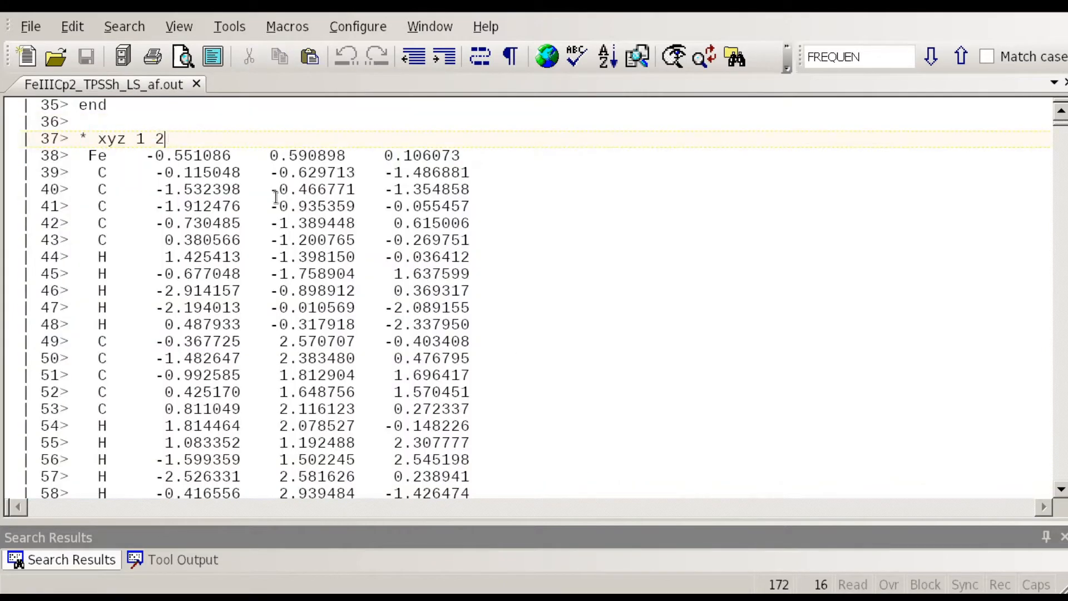
{"action": "scroll", "coordinate": [212, 184], "scroll_direction": "up", "scroll_amount": 8}
{"action": "scroll", "coordinate": [381, 316], "scroll_direction": "down", "scroll_amount": 3}
{"action": "scroll", "coordinate": [380, 314], "scroll_direction": "down", "scroll_amount": 2}
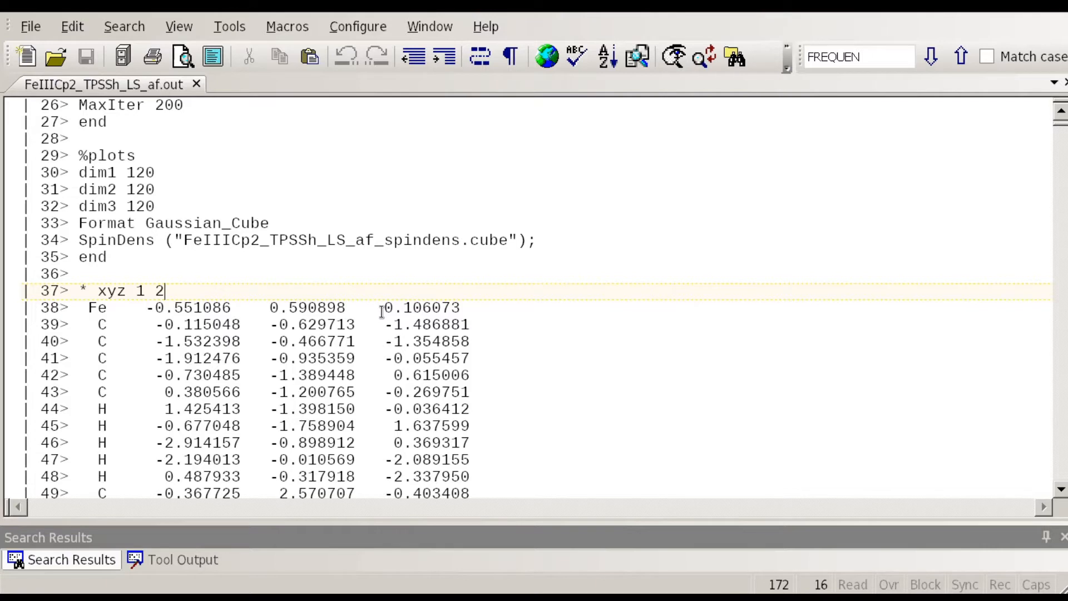
{"action": "double_click", "coordinate": [143, 291]}
{"action": "left_click", "coordinate": [161, 291]}
{"action": "double_click", "coordinate": [160, 291]}
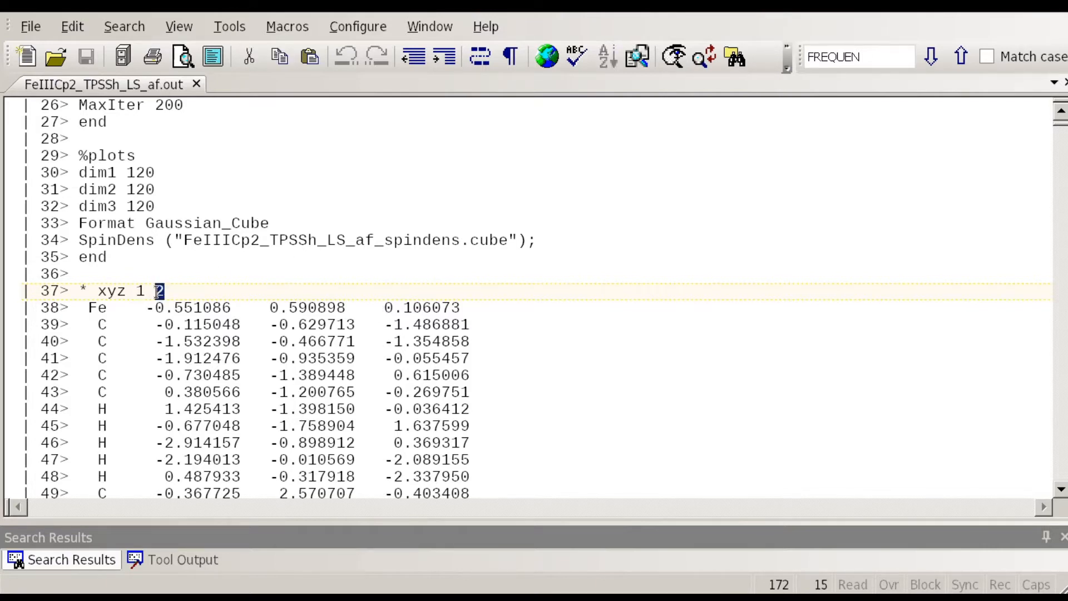
{"action": "left_click", "coordinate": [365, 294]}
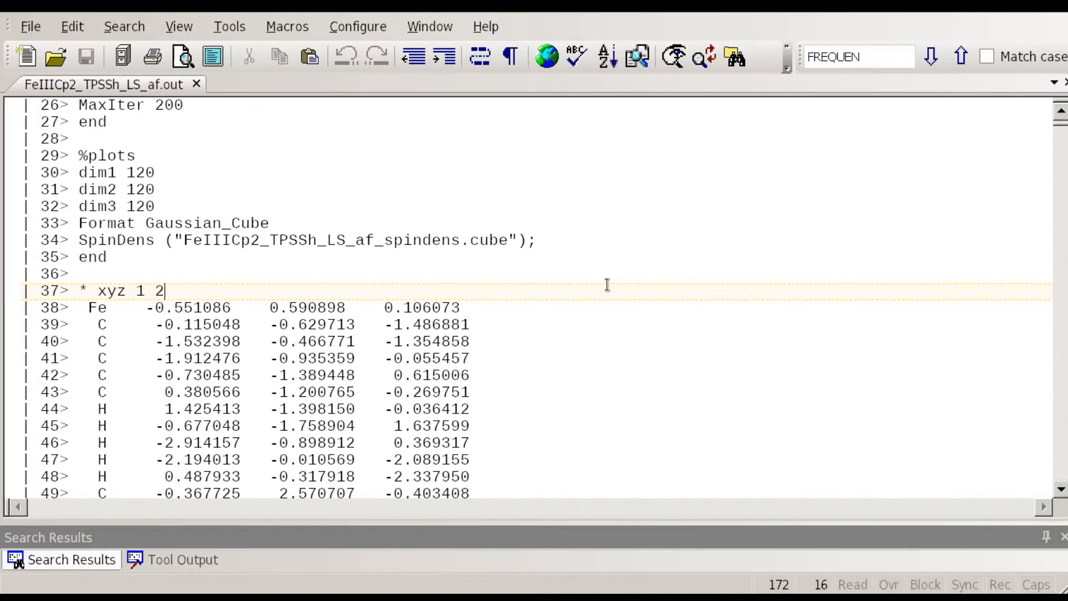
Review the Geometry Optimization Run section with its optimization settings and convergence tolerances
{"action": "scroll", "coordinate": [608, 285], "scroll_direction": "down", "scroll_amount": 11}
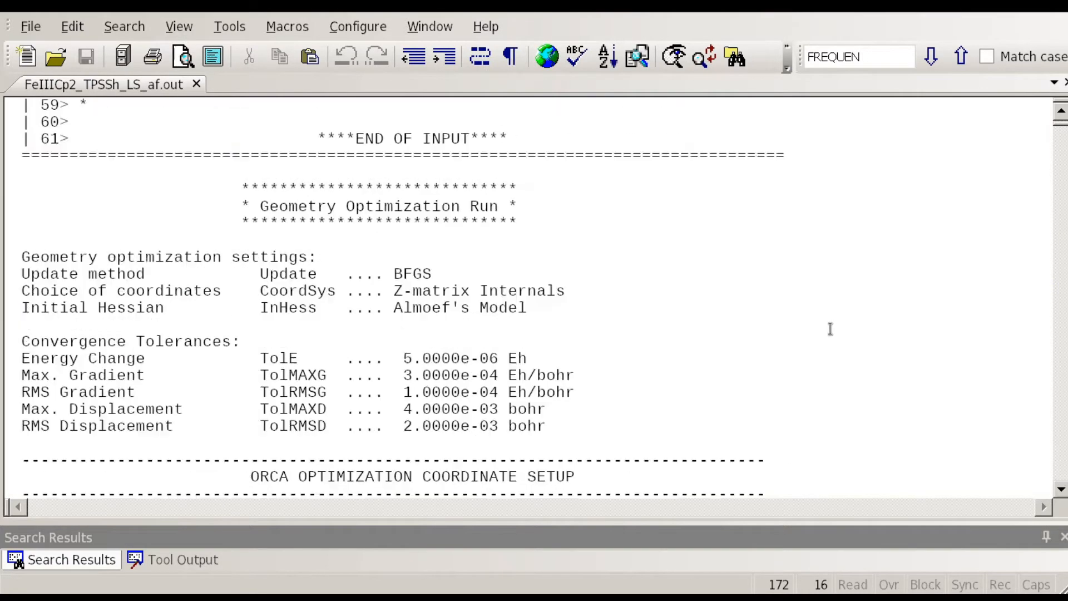
{"action": "scroll", "coordinate": [448, 190], "scroll_direction": "down", "scroll_amount": 2}
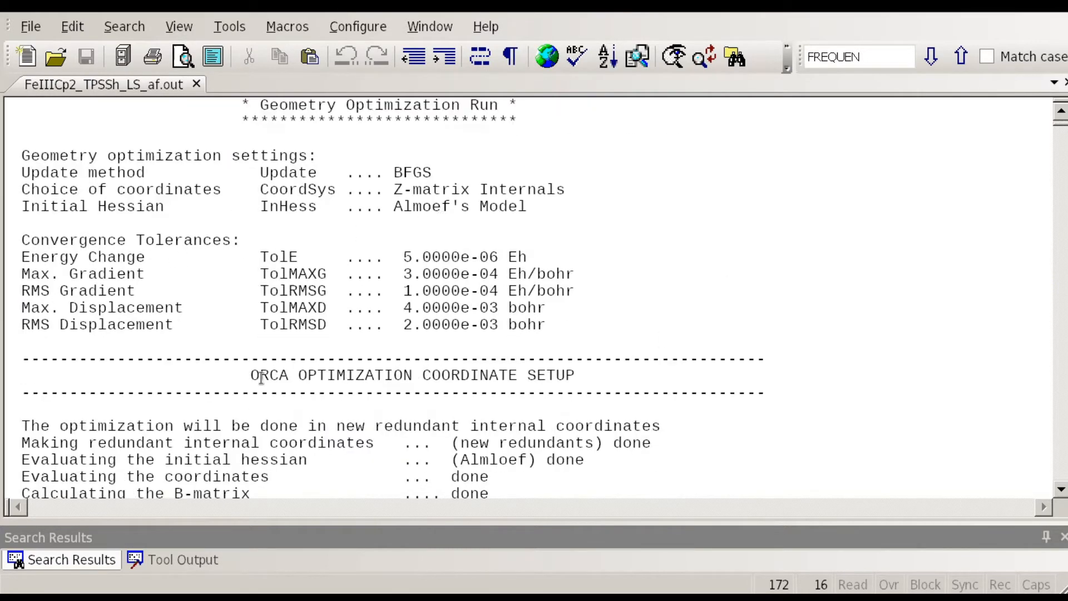
{"action": "scroll", "coordinate": [398, 317], "scroll_direction": "down", "scroll_amount": 2}
{"action": "scroll", "coordinate": [412, 284], "scroll_direction": "up", "scroll_amount": 3}
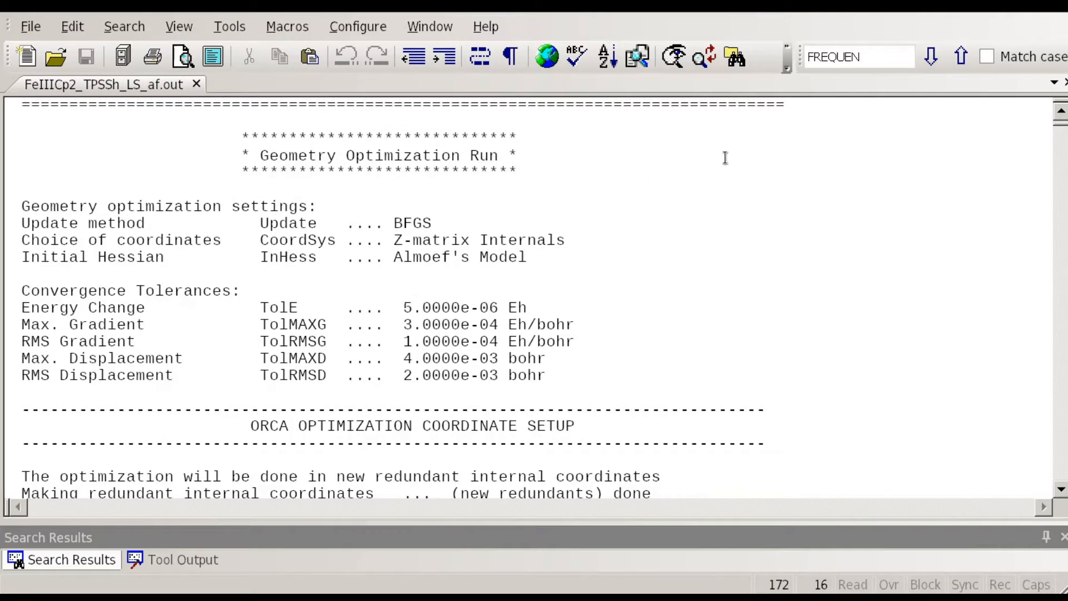
Examine the ORCA optimization coordinate setup, and skim the redundant internal coordinates list through its bonds, angles and dihedrals
{"action": "scroll", "coordinate": [690, 309], "scroll_direction": "down", "scroll_amount": 8}
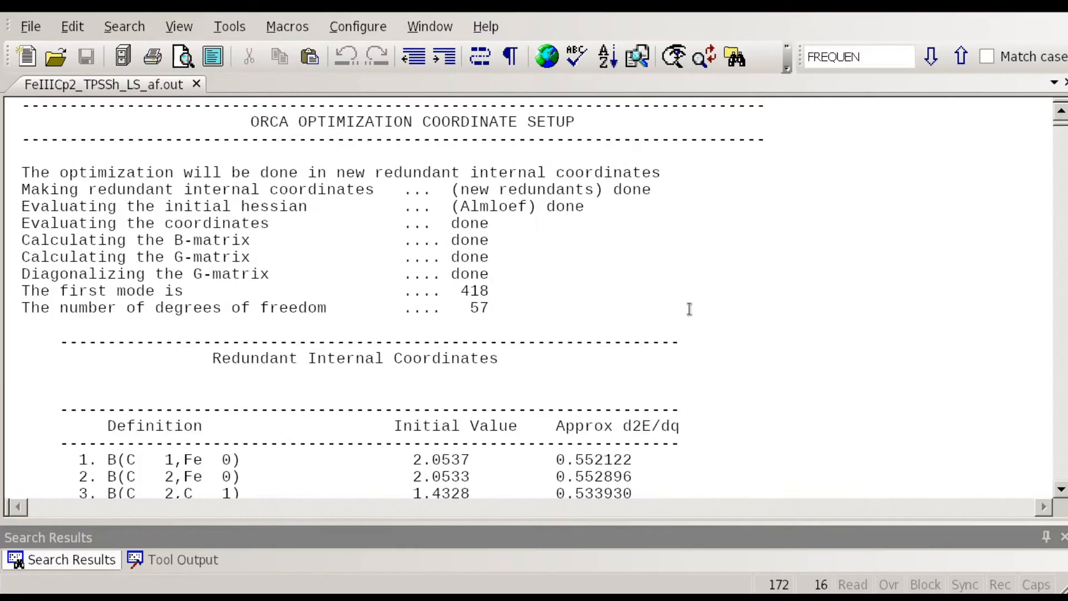
{"action": "scroll", "coordinate": [690, 310], "scroll_direction": "down", "scroll_amount": 1}
{"action": "scroll", "coordinate": [801, 284], "scroll_direction": "down", "scroll_amount": 1}
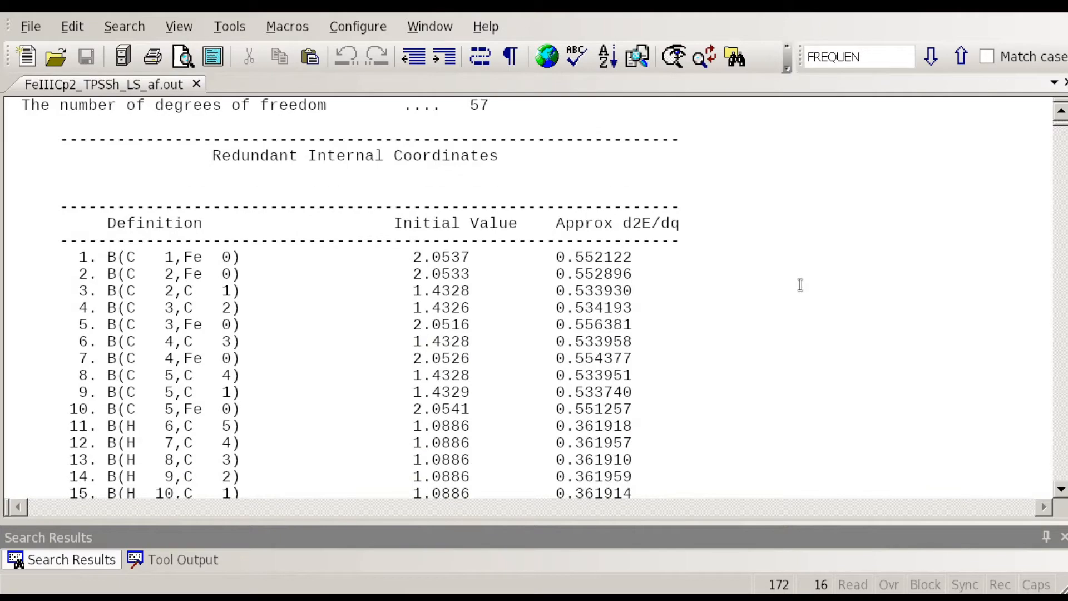
{"action": "scroll", "coordinate": [801, 284], "scroll_direction": "up", "scroll_amount": 2}
{"action": "scroll", "coordinate": [813, 286], "scroll_direction": "down", "scroll_amount": 20}
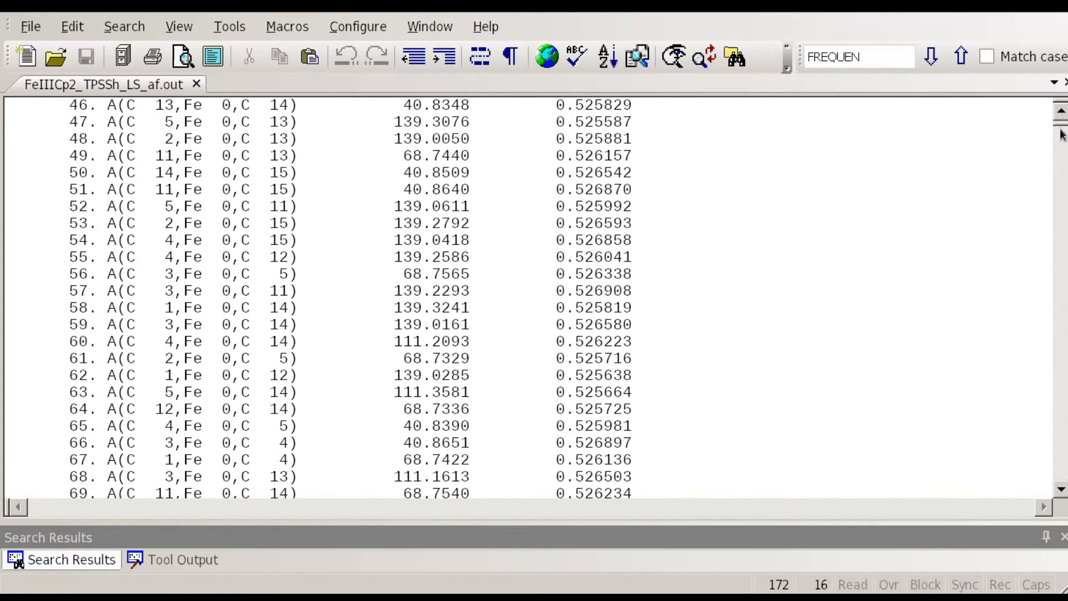
{"action": "scroll", "coordinate": [920, 214], "scroll_direction": "down", "scroll_amount": 5}
{"action": "scroll", "coordinate": [919, 213], "scroll_direction": "down", "scroll_amount": 20}
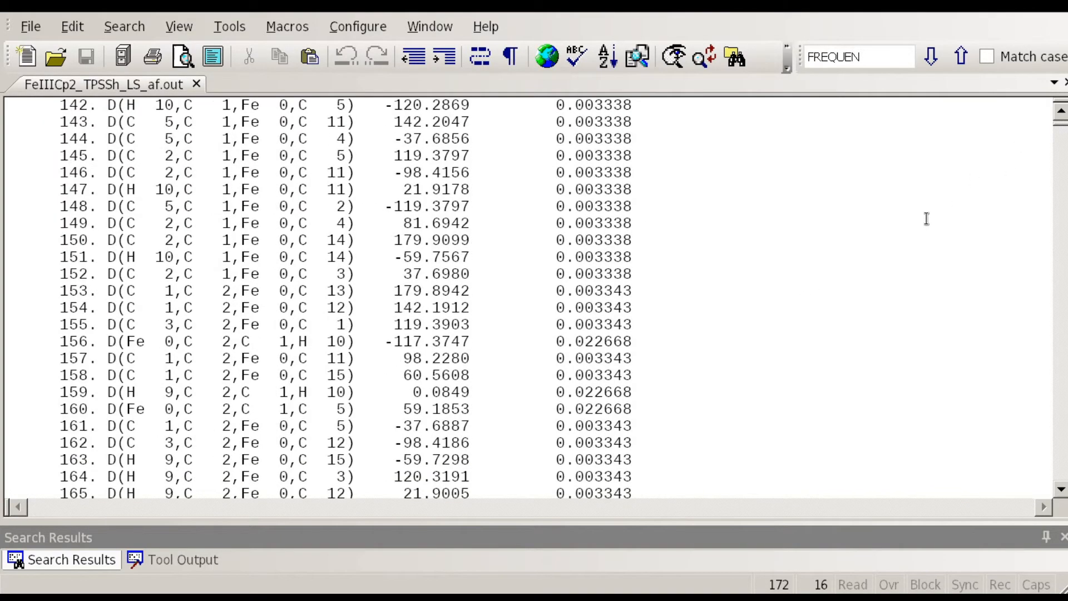
{"action": "scroll", "coordinate": [926, 219], "scroll_direction": "down", "scroll_amount": 18}
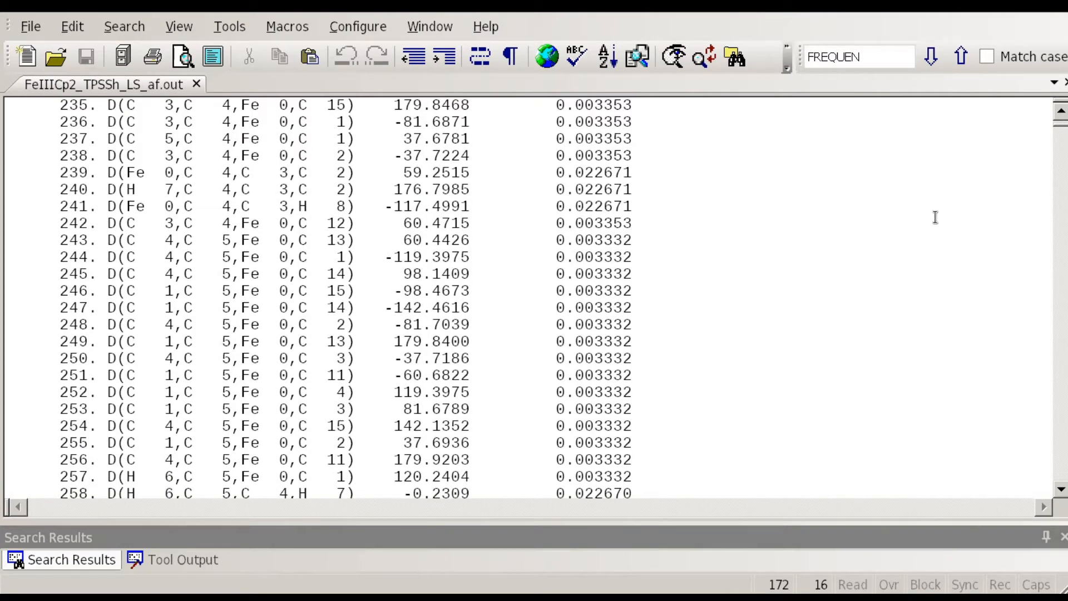
{"action": "scroll", "coordinate": [887, 289], "scroll_direction": "down", "scroll_amount": 14}
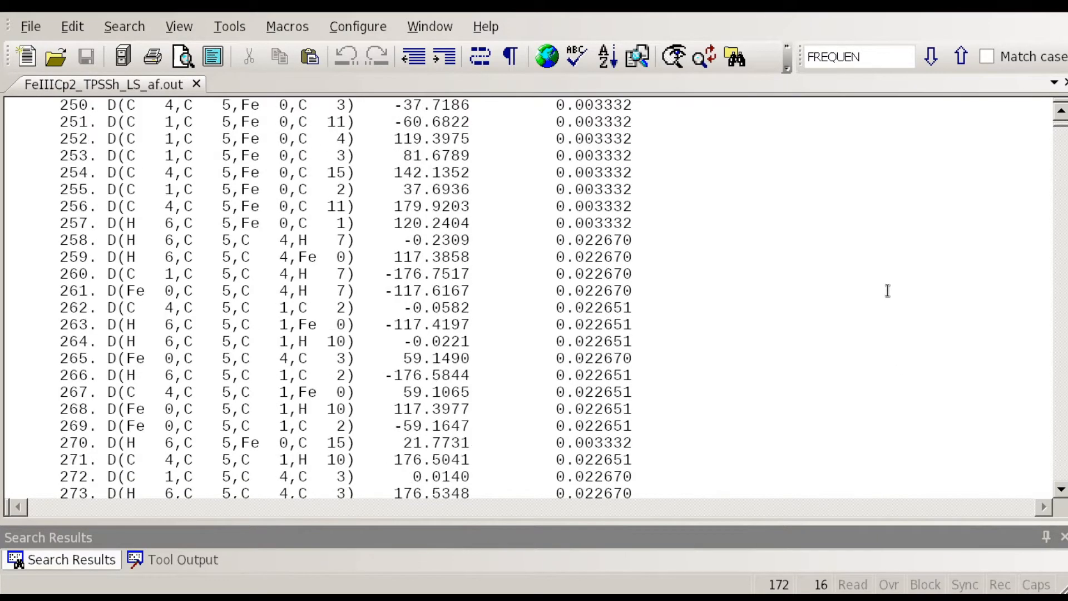
{"action": "scroll", "coordinate": [891, 291], "scroll_direction": "down", "scroll_amount": 20}
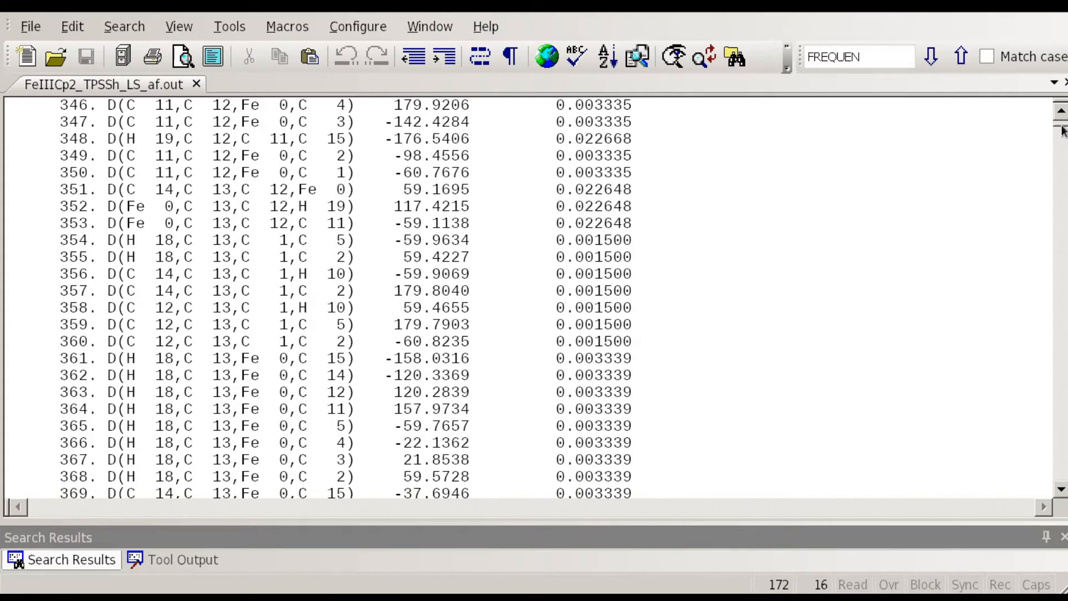
Find the AUXILIARY BASIS SET IN INPUT FORMAT section and highlight the basis set block for element H
{"action": "left_click_drag", "start_coordinate": [1062, 125], "coordinate": [1063, 127]}
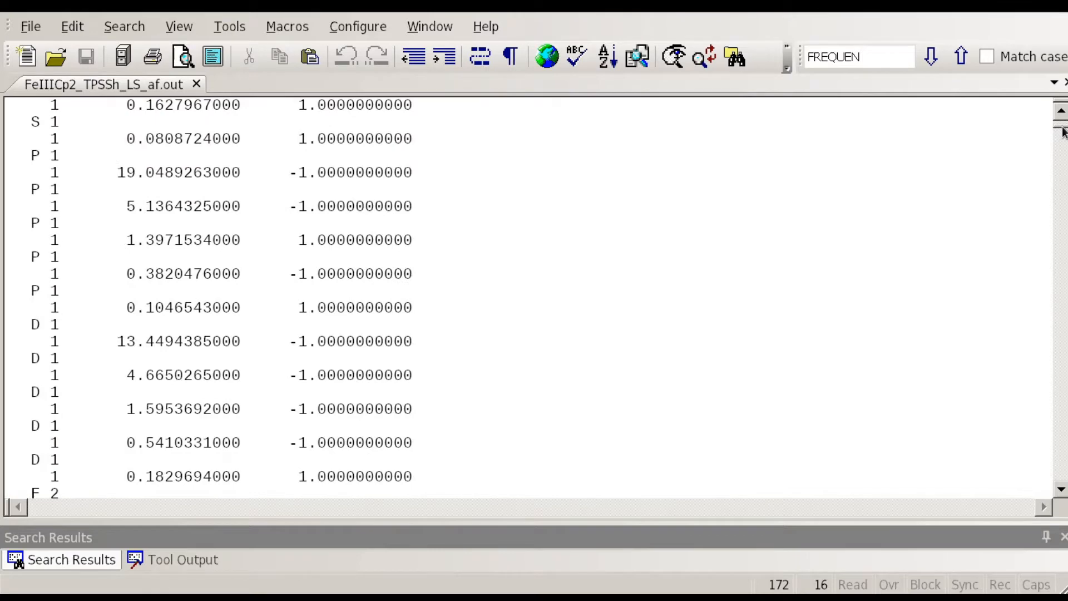
{"action": "scroll", "coordinate": [947, 257], "scroll_direction": "down", "scroll_amount": 15}
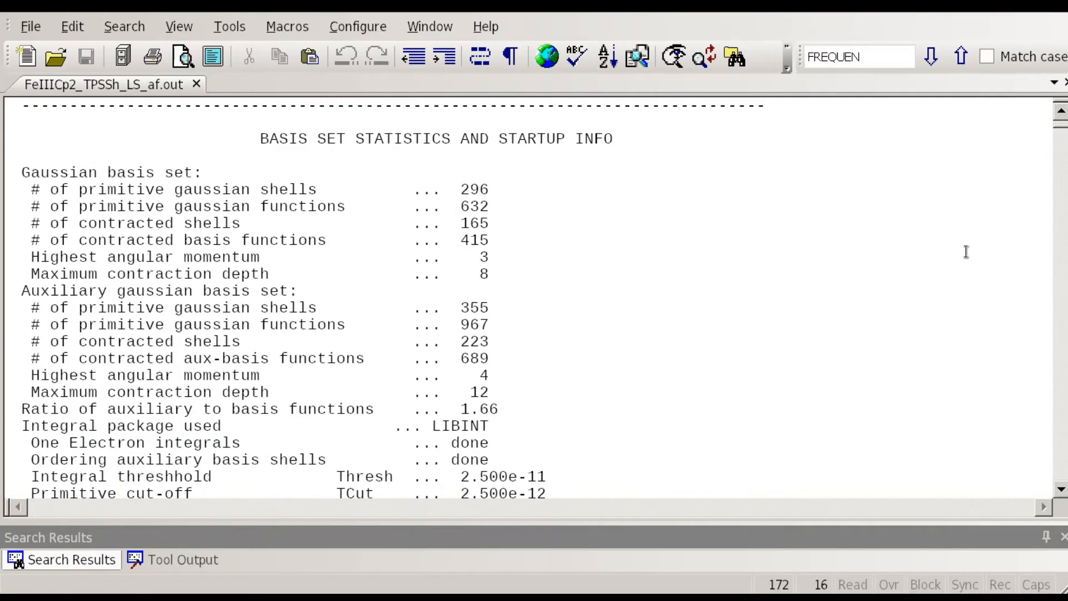
{"action": "scroll", "coordinate": [963, 250], "scroll_direction": "up", "scroll_amount": 15}
{"action": "scroll", "coordinate": [963, 251], "scroll_direction": "up", "scroll_amount": 20}
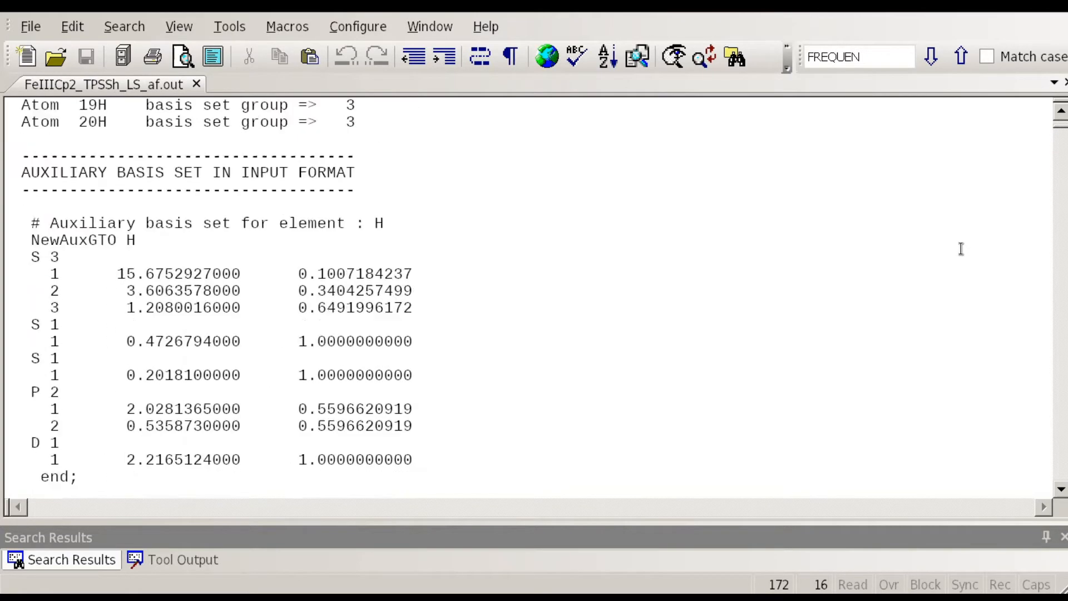
{"action": "scroll", "coordinate": [961, 248], "scroll_direction": "down", "scroll_amount": 10}
{"action": "scroll", "coordinate": [172, 222], "scroll_direction": "up", "scroll_amount": 3}
{"action": "left_click_drag", "start_coordinate": [31, 240], "coordinate": [435, 463]}
{"action": "left_click", "coordinate": [426, 341]}
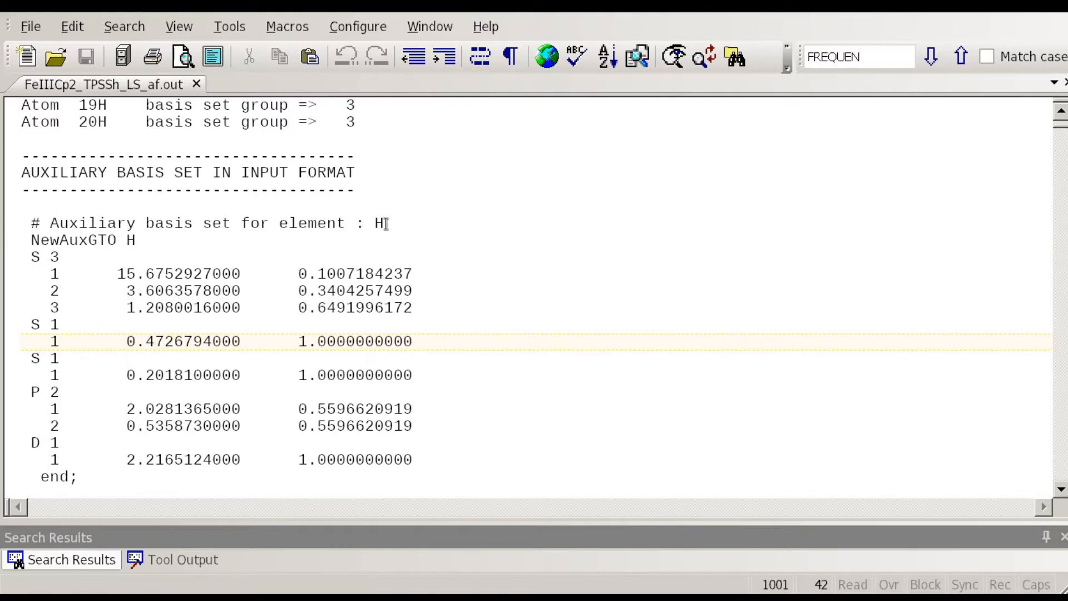
Highlight the first S-function row of the auxiliary basis set for element C, and look over the rest of its block
{"action": "scroll", "coordinate": [385, 223], "scroll_direction": "down", "scroll_amount": 6}
{"action": "scroll", "coordinate": [188, 246], "scroll_direction": "down", "scroll_amount": 8}
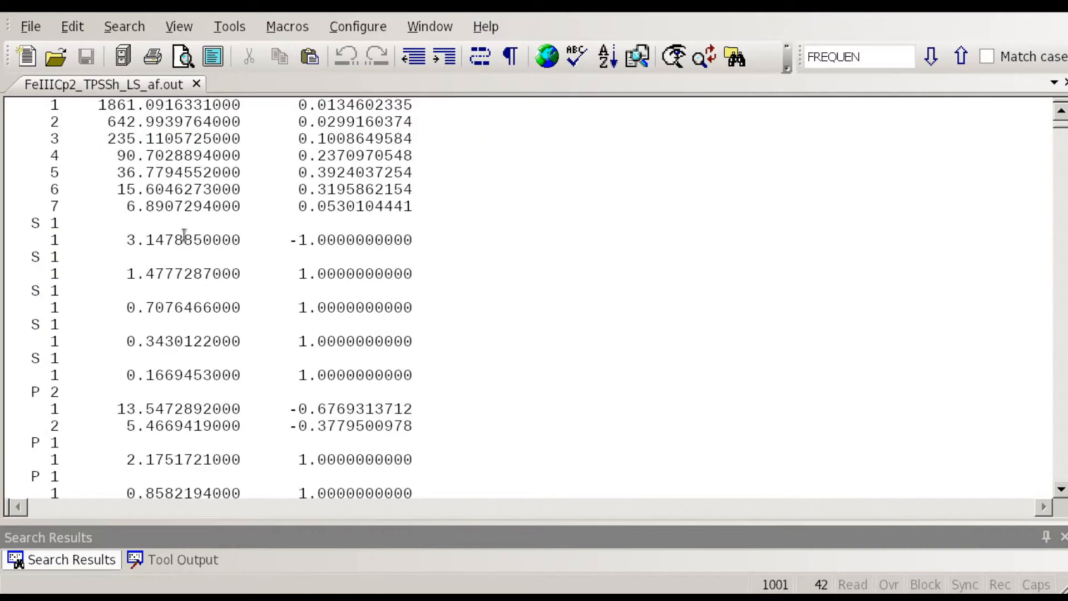
{"action": "scroll", "coordinate": [196, 191], "scroll_direction": "up", "scroll_amount": 6}
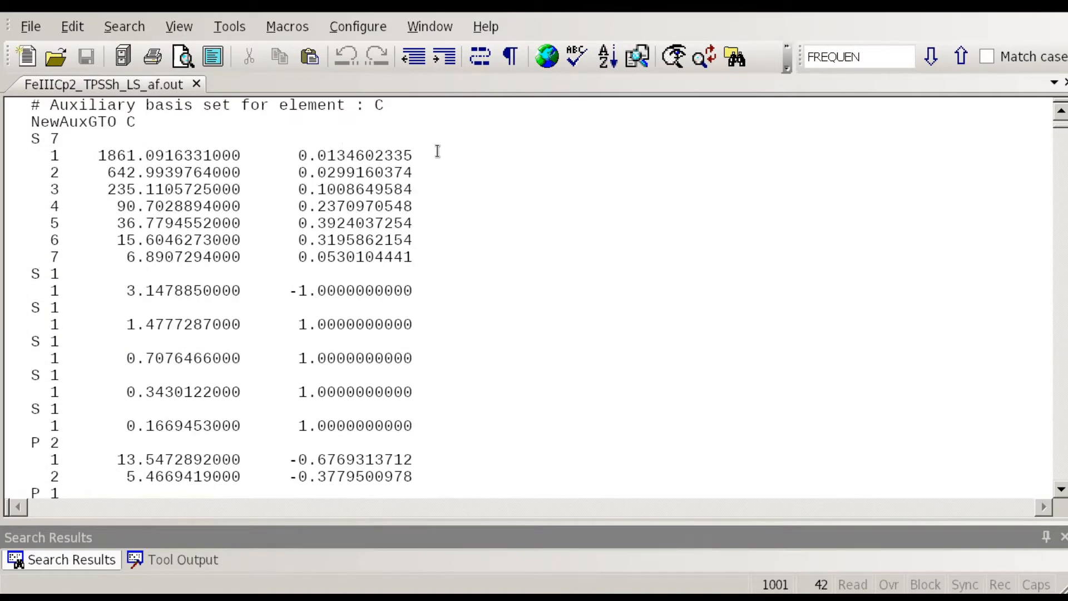
{"action": "left_click_drag", "start_coordinate": [438, 151], "coordinate": [47, 154]}
{"action": "scroll", "coordinate": [407, 239], "scroll_direction": "down", "scroll_amount": 2}
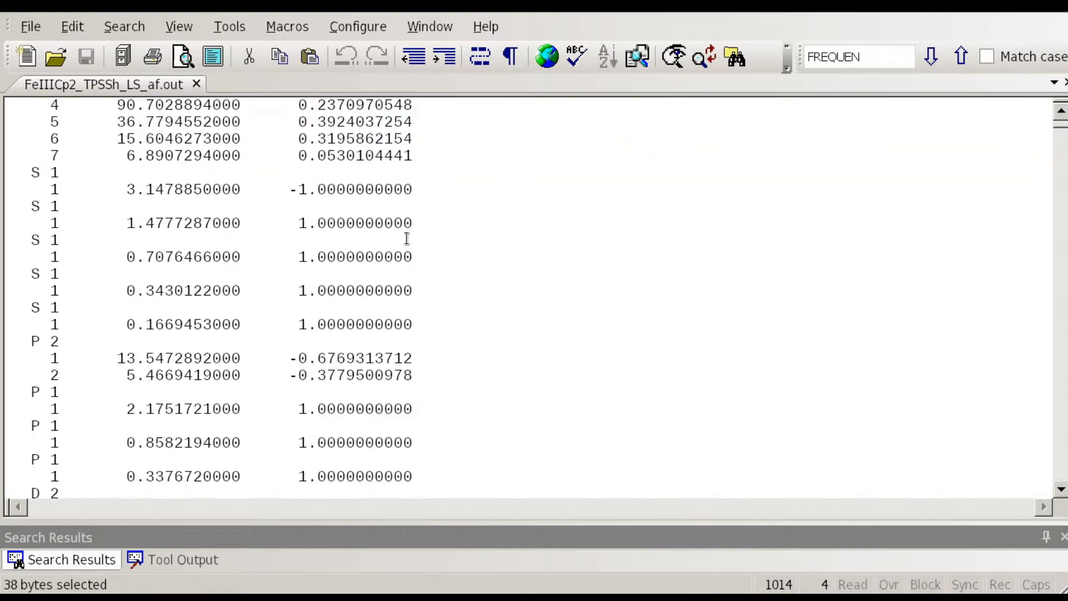
{"action": "scroll", "coordinate": [407, 239], "scroll_direction": "down", "scroll_amount": 2}
{"action": "left_click", "coordinate": [672, 336]}
Skim the rest of the auxiliary basis sets, and continue through the ORCA SCF settings, convergence tolerances and initial guess output
{"action": "scroll", "coordinate": [543, 334], "scroll_direction": "down", "scroll_amount": 18}
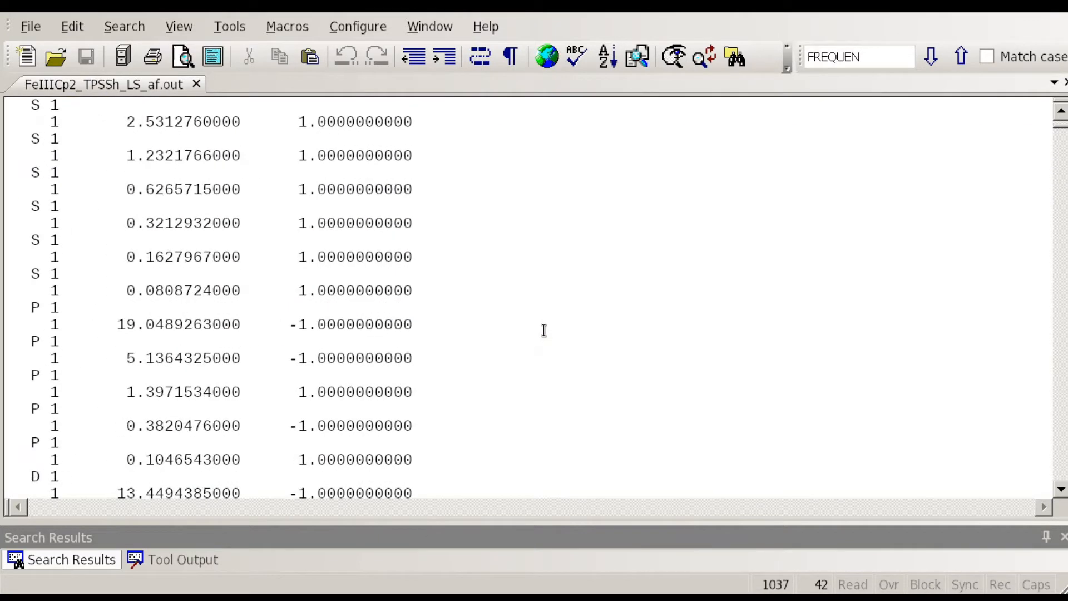
{"action": "scroll", "coordinate": [545, 331], "scroll_direction": "down", "scroll_amount": 20}
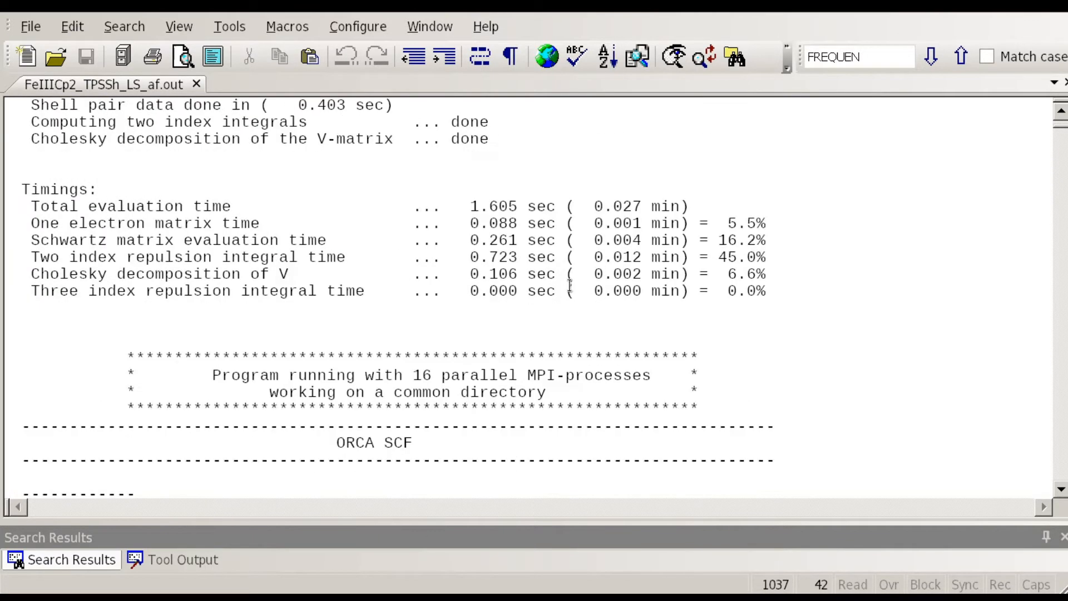
{"action": "scroll", "coordinate": [571, 285], "scroll_direction": "down", "scroll_amount": 20}
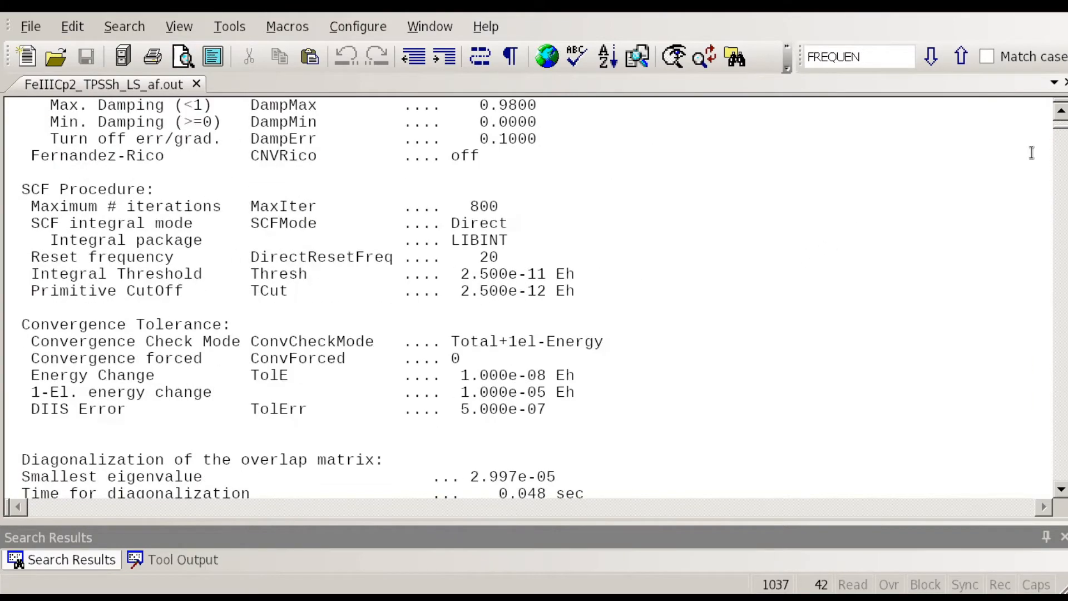
{"action": "scroll", "coordinate": [937, 220], "scroll_direction": "down", "scroll_amount": 20}
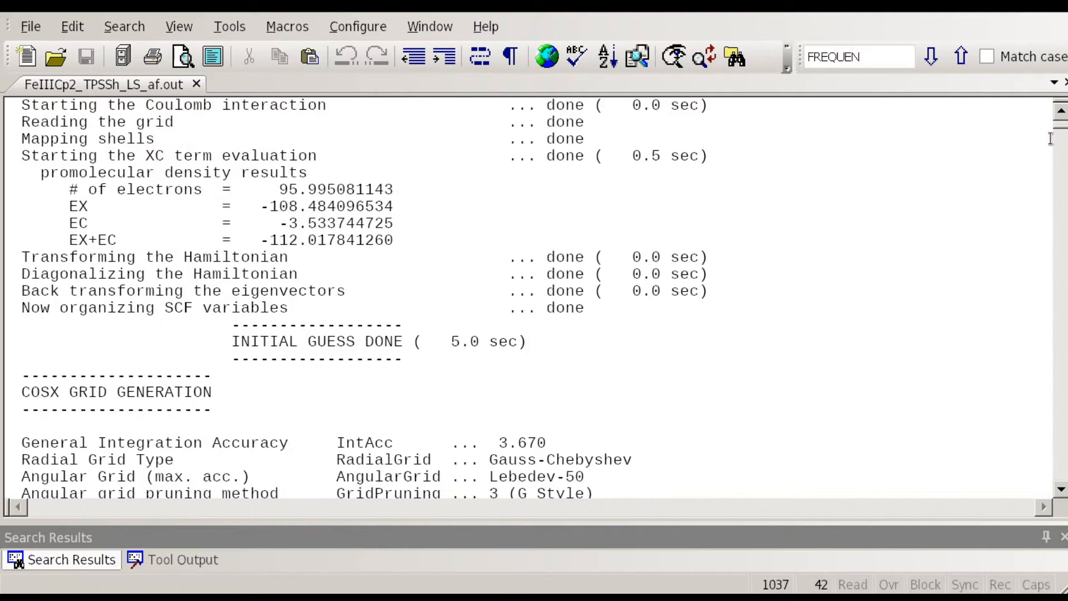
Jump ahead to the molecular orbital coefficient tables and examine the C and Fe contributions up to the header of orbitals 30 to 35
{"action": "left_click_drag", "start_coordinate": [1063, 129], "coordinate": [1064, 142]}
{"action": "scroll", "coordinate": [995, 202], "scroll_direction": "up", "scroll_amount": 20}
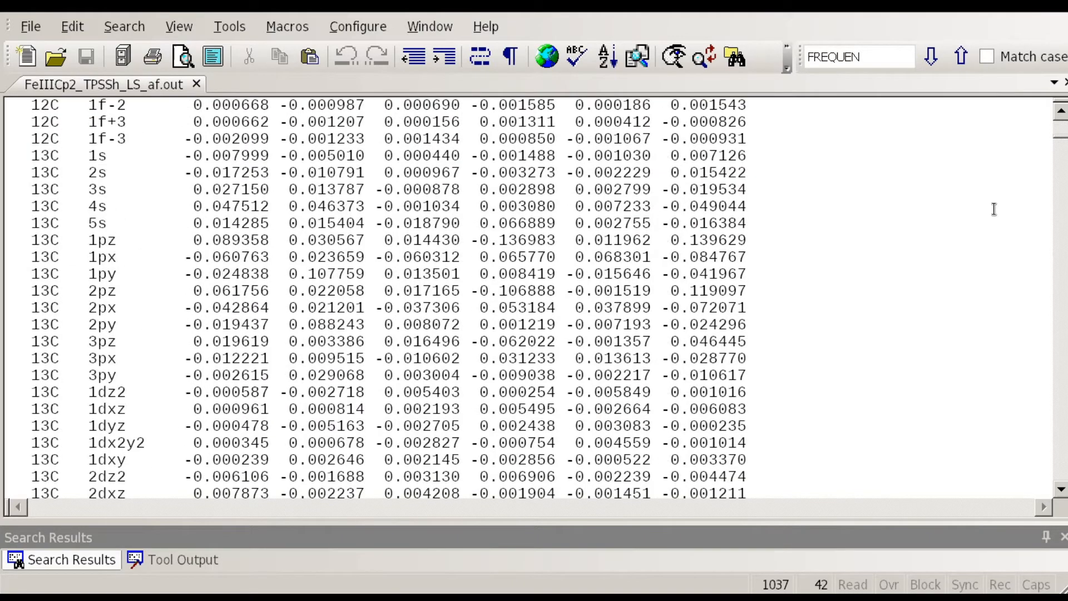
{"action": "scroll", "coordinate": [994, 209], "scroll_direction": "up", "scroll_amount": 20}
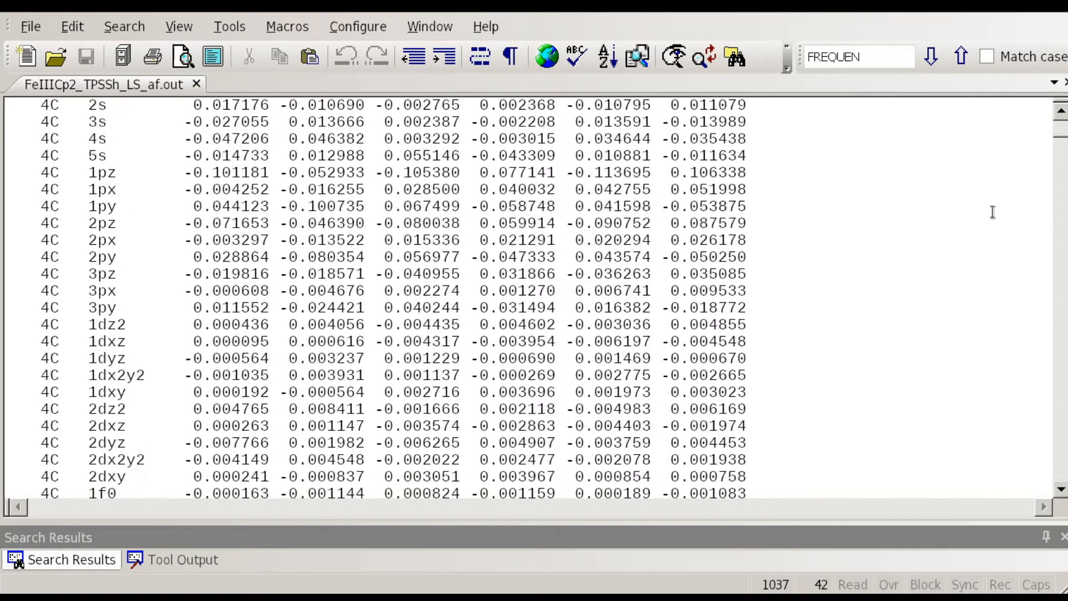
{"action": "scroll", "coordinate": [999, 225], "scroll_direction": "up", "scroll_amount": 20}
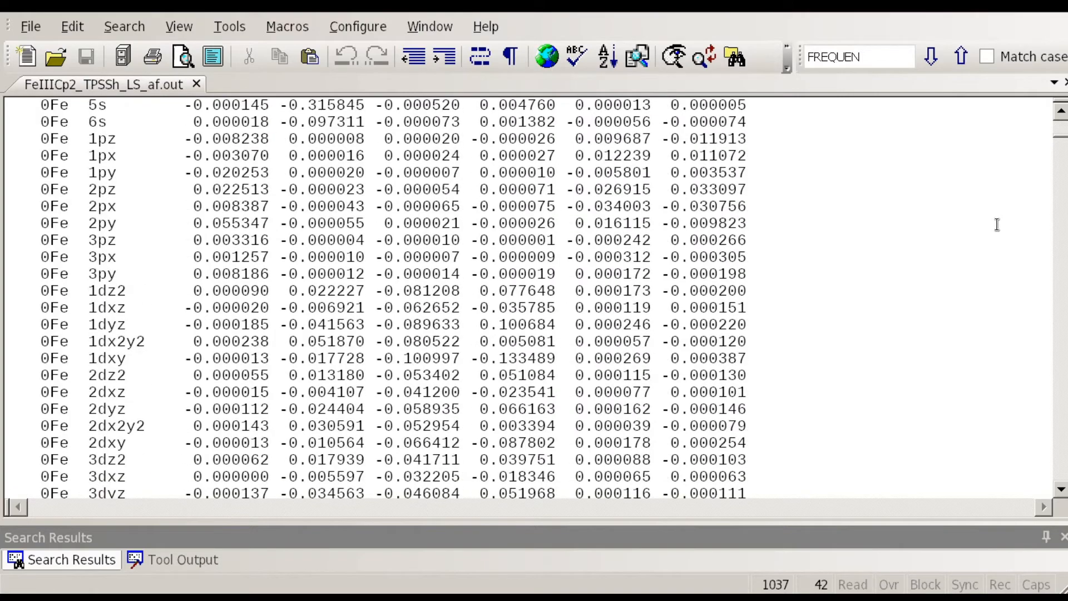
{"action": "scroll", "coordinate": [997, 225], "scroll_direction": "down", "scroll_amount": 6}
{"action": "scroll", "coordinate": [996, 225], "scroll_direction": "down", "scroll_amount": 5}
{"action": "scroll", "coordinate": [245, 160], "scroll_direction": "up", "scroll_amount": 2}
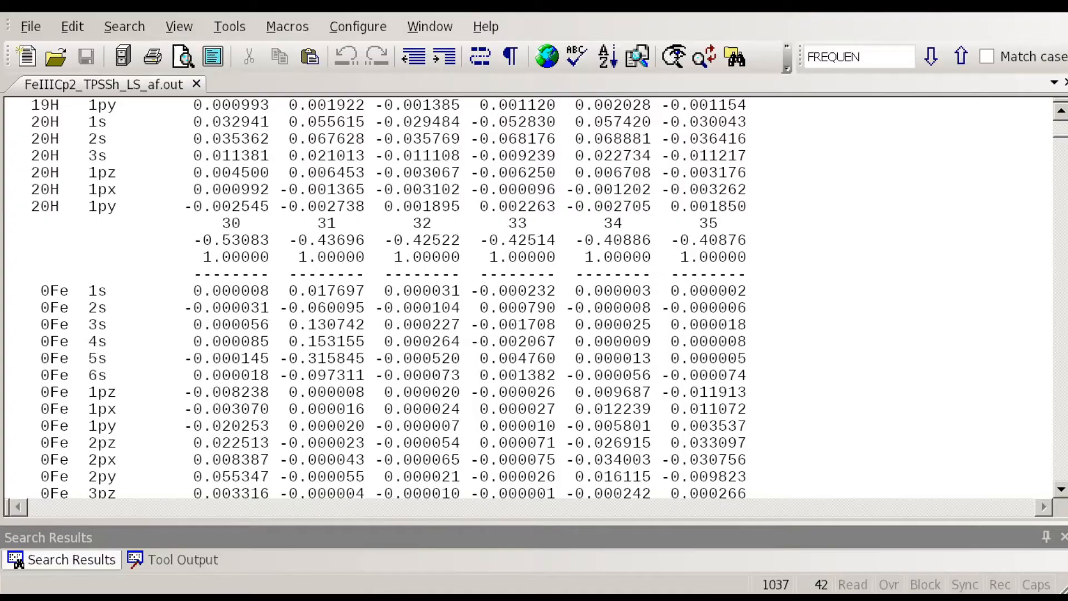
Go to the end of the output file and review the Gibbs free enthalpy section, module timings and termination lines
{"action": "left_click_drag", "start_coordinate": [1064, 145], "coordinate": [1058, 480]}
{"action": "scroll", "coordinate": [818, 234], "scroll_direction": "down", "scroll_amount": 4}
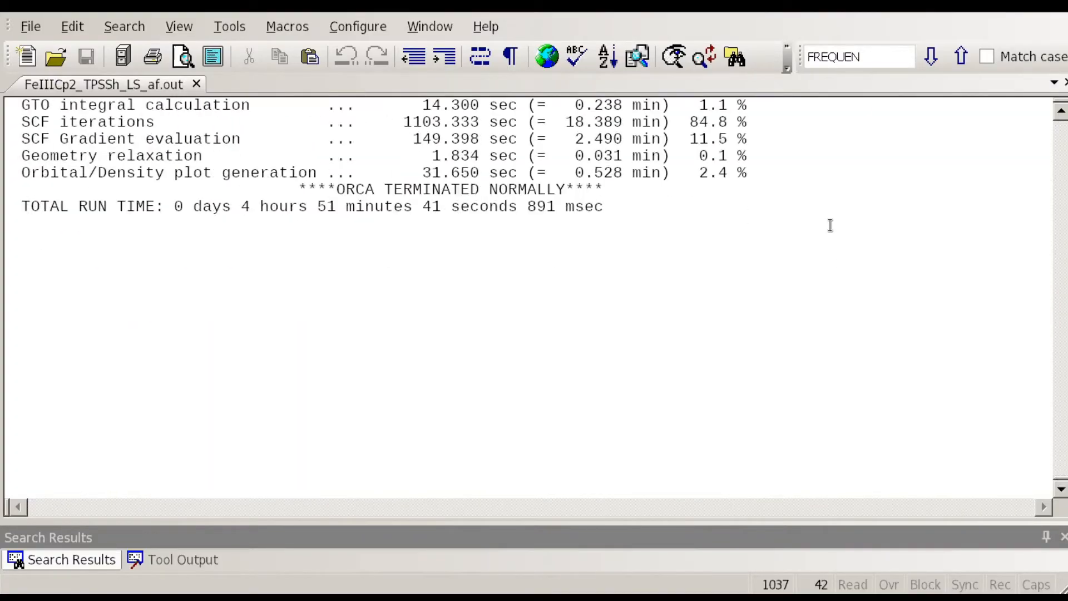
{"action": "scroll", "coordinate": [877, 279], "scroll_direction": "up", "scroll_amount": 8}
{"action": "scroll", "coordinate": [891, 289], "scroll_direction": "down", "scroll_amount": 4}
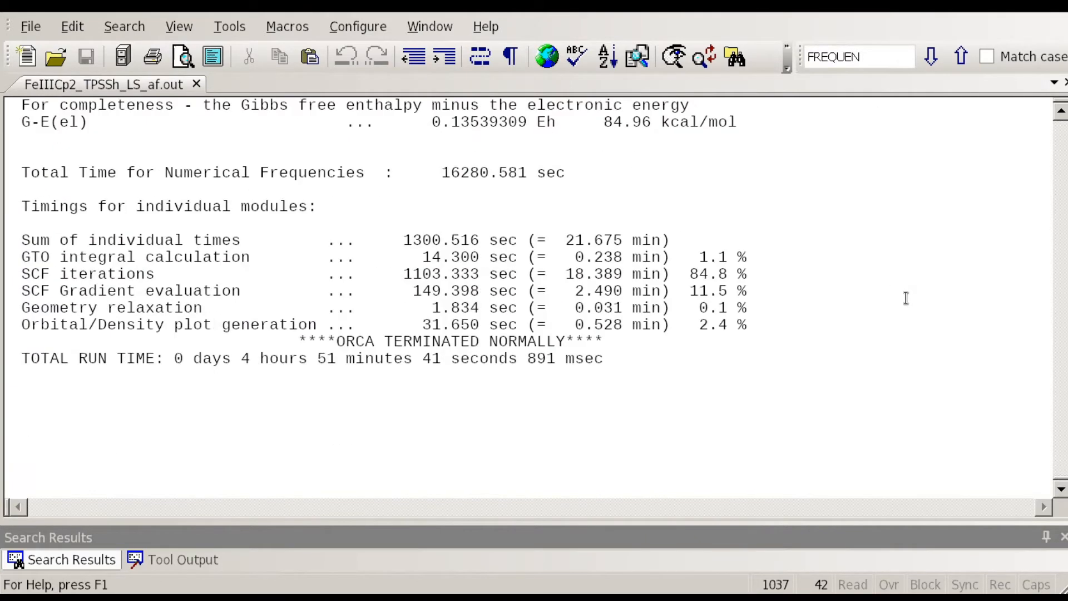
{"action": "scroll", "coordinate": [906, 299], "scroll_direction": "up", "scroll_amount": 2}
{"action": "scroll", "coordinate": [1009, 323], "scroll_direction": "up", "scroll_amount": 5}
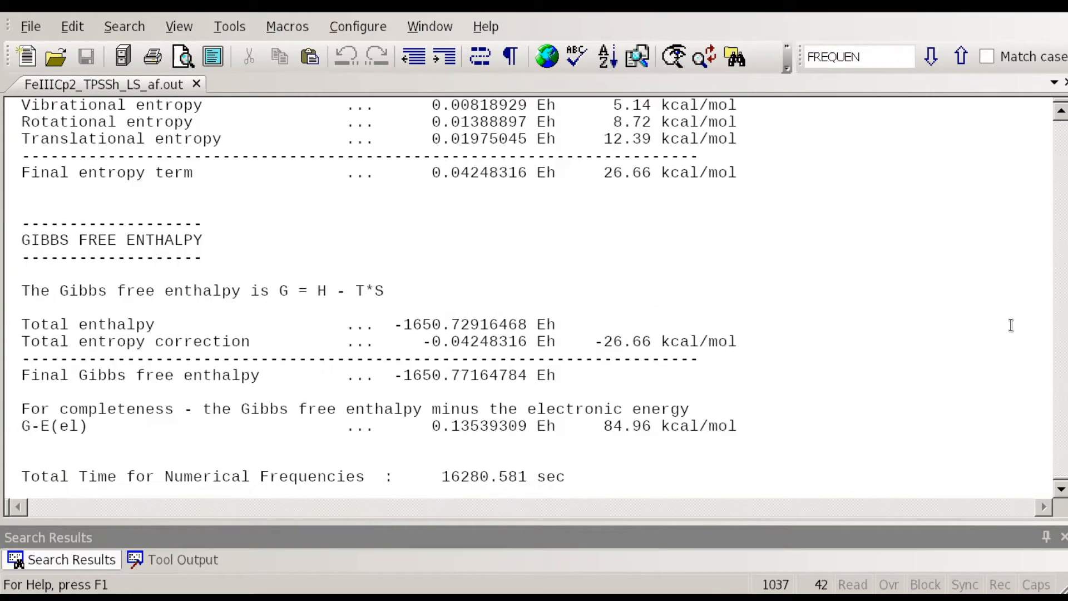
{"action": "scroll", "coordinate": [968, 340], "scroll_direction": "down", "scroll_amount": 6}
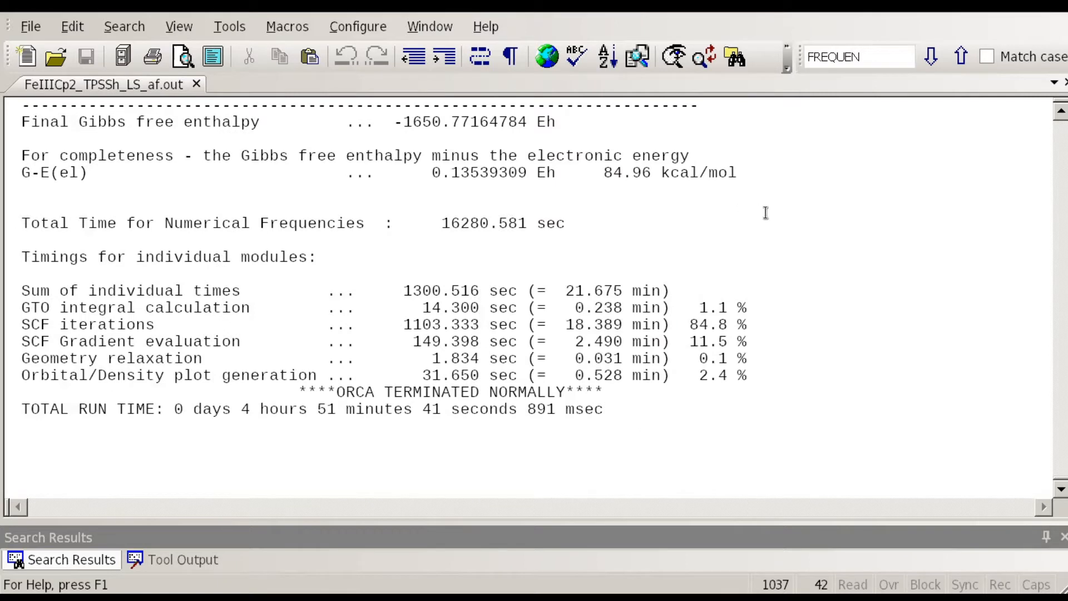
Highlight the TOTAL RUN TIME line at the end of the file, and place the cursor at its hours value
{"action": "left_click", "coordinate": [882, 52]}
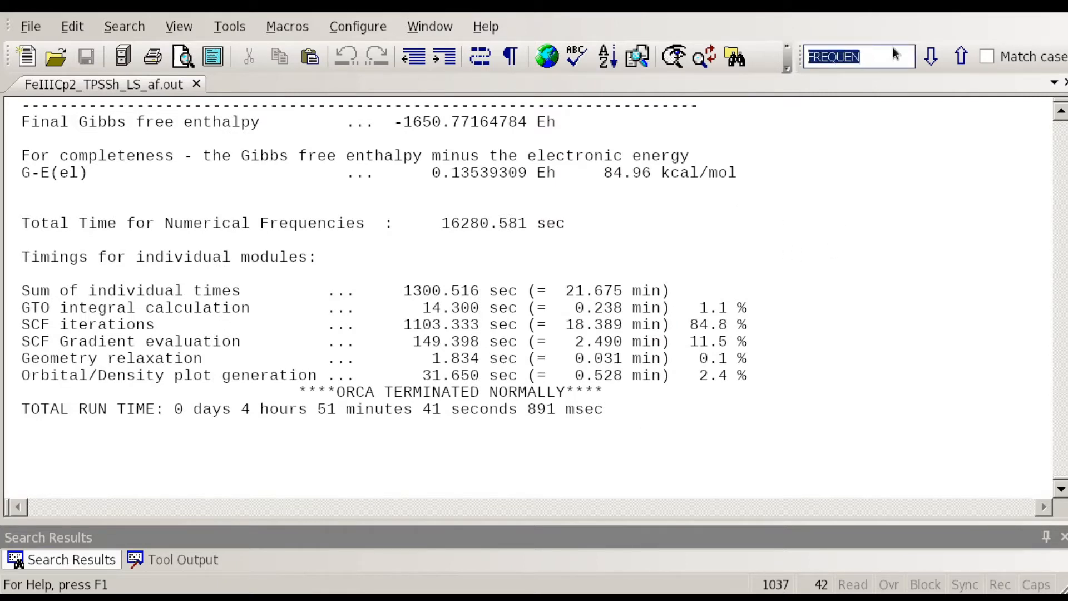
{"action": "left_click", "coordinate": [896, 62]}
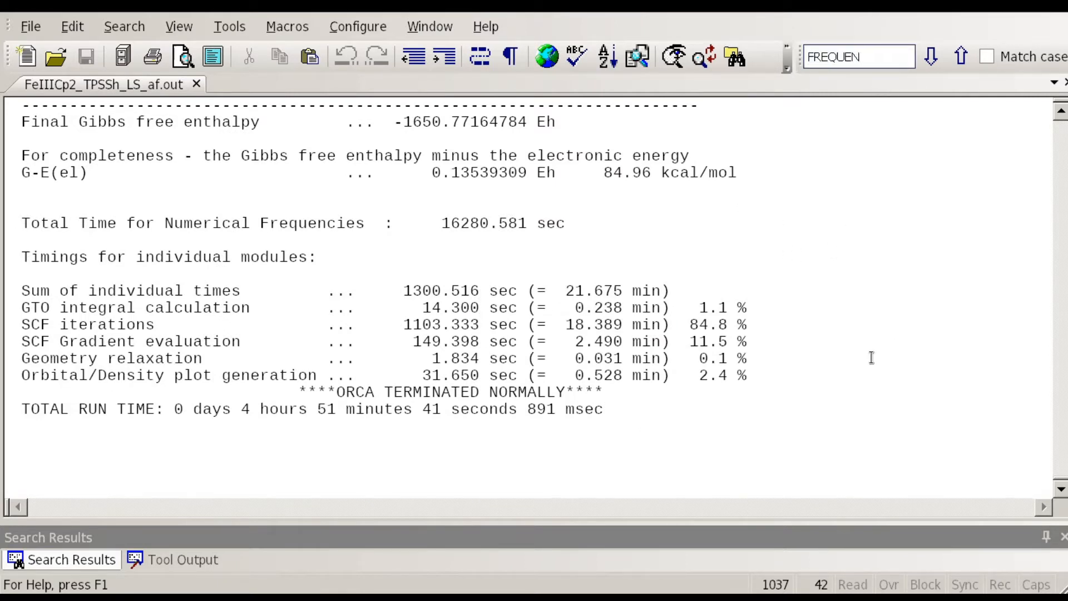
{"action": "left_click", "coordinate": [782, 430]}
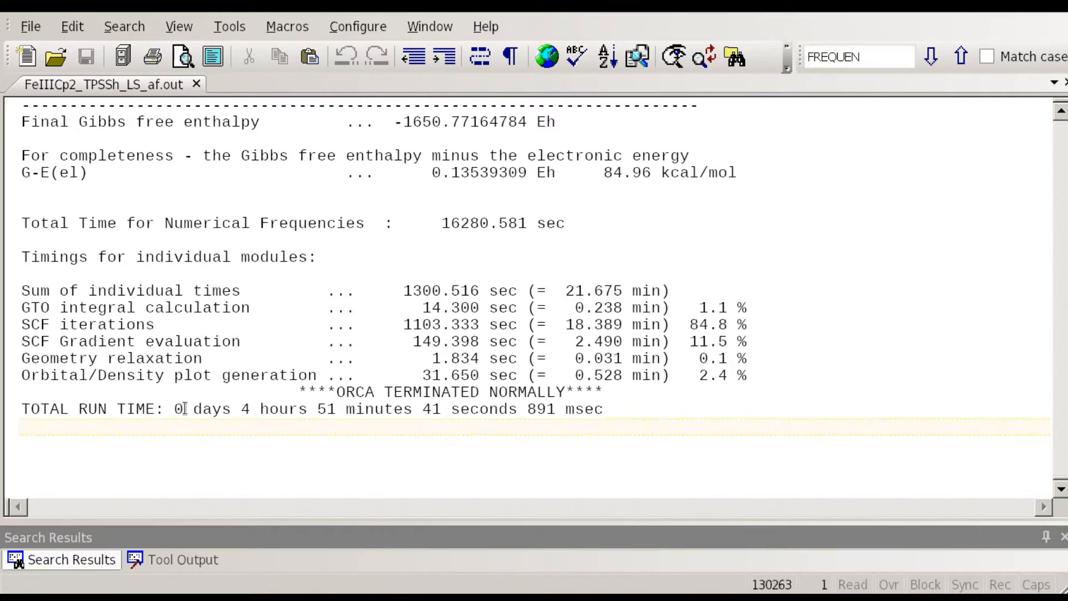
{"action": "left_click_drag", "start_coordinate": [630, 409], "coordinate": [21, 412]}
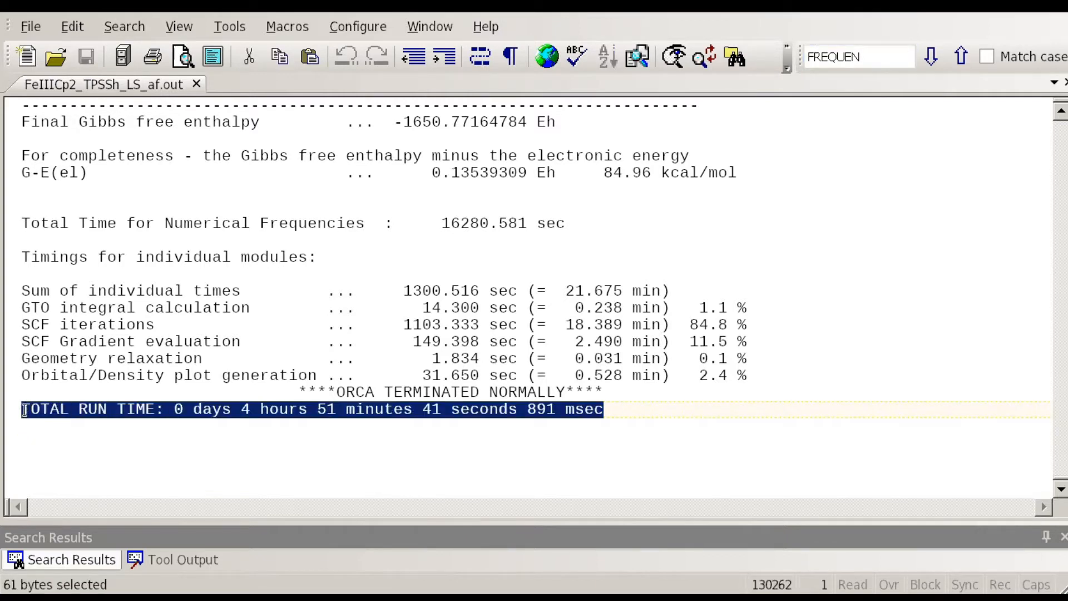
{"action": "left_click", "coordinate": [251, 411]}
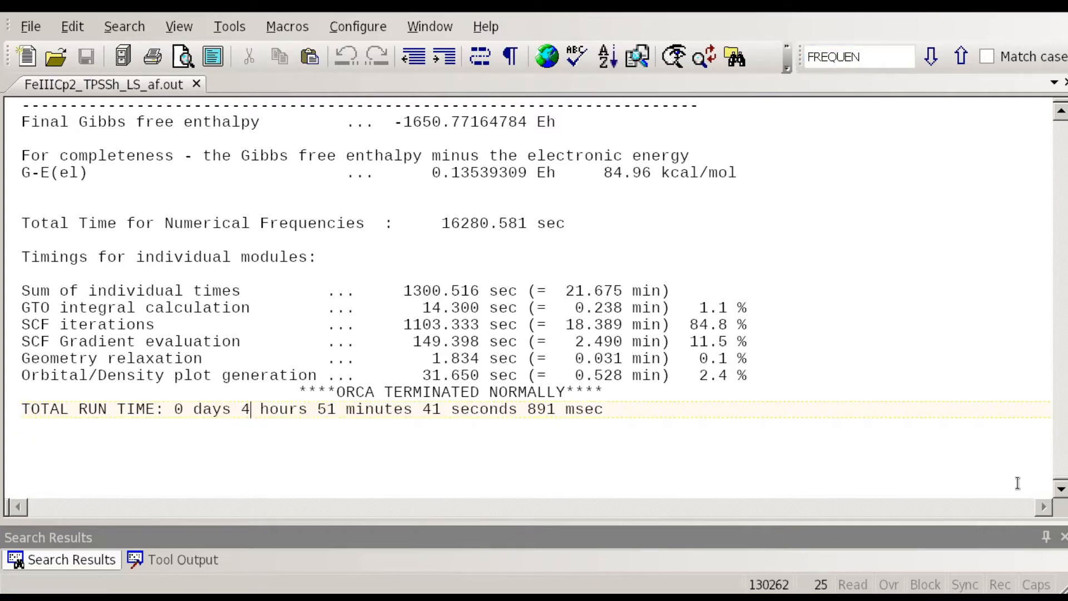
Return to the echoed INPUT FILE section near the file's beginning and highlight the line "%pal nprocs 16 end"
{"action": "left_click_drag", "start_coordinate": [1063, 479], "coordinate": [1064, 114]}
{"action": "scroll", "coordinate": [781, 338], "scroll_direction": "down", "scroll_amount": 14}
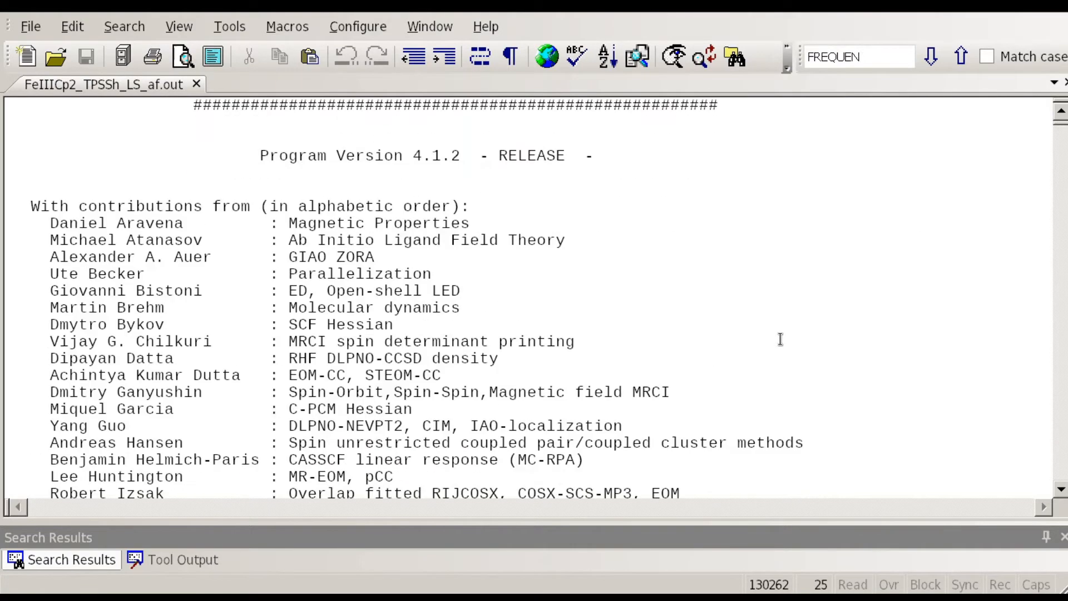
{"action": "scroll", "coordinate": [781, 341], "scroll_direction": "down", "scroll_amount": 20}
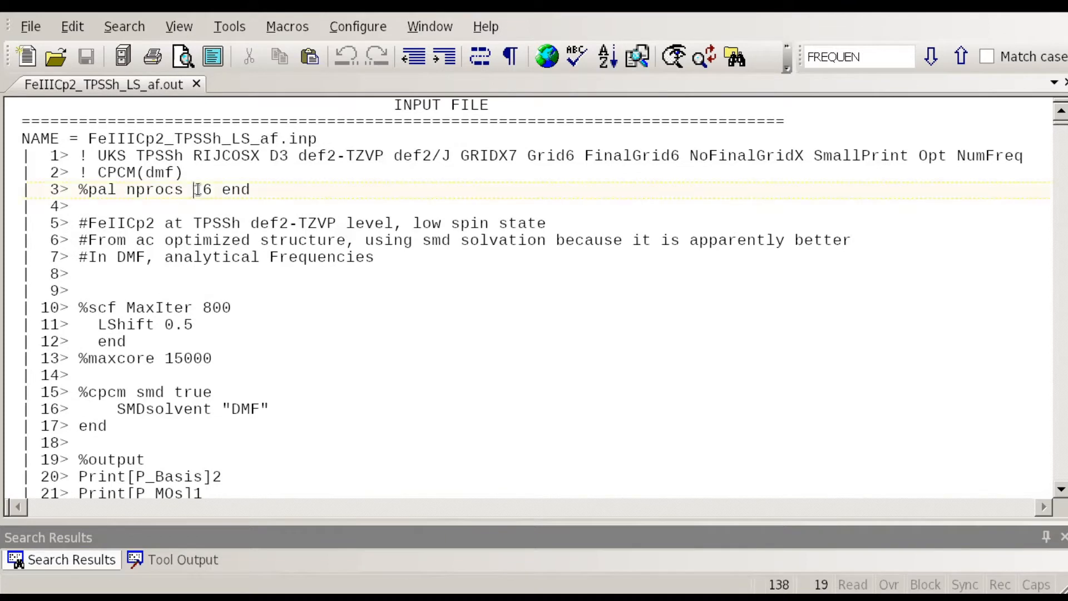
{"action": "double_click", "coordinate": [201, 189]}
{"action": "left_click_drag", "start_coordinate": [251, 190], "coordinate": [79, 191]}
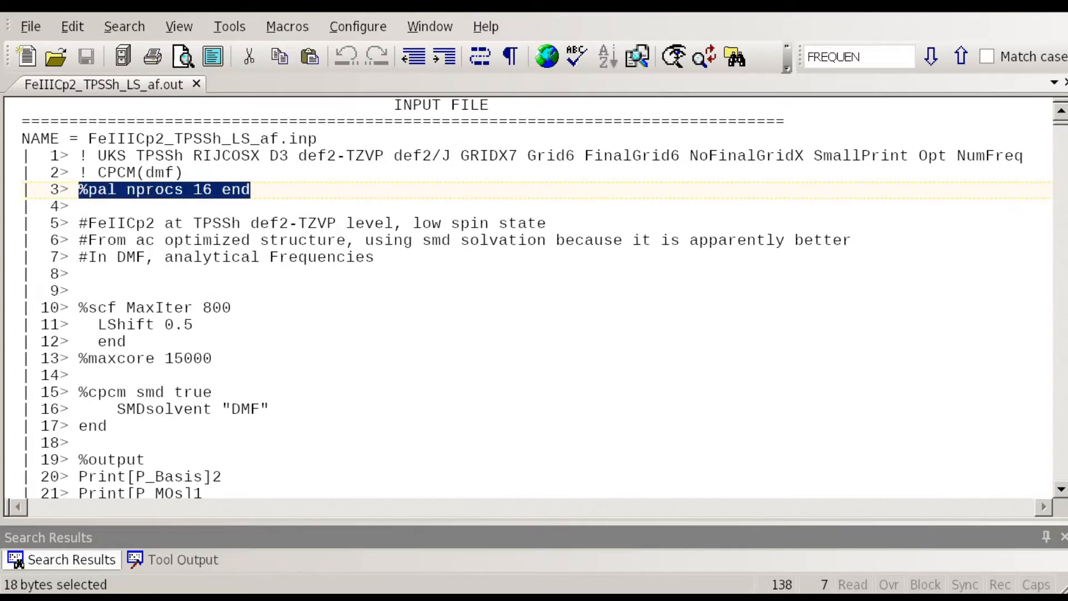
Go back to the TOTAL RUN TIME line at the file's end, and highlight its hours value and the full duration
{"action": "left_click_drag", "start_coordinate": [1064, 125], "coordinate": [1065, 483]}
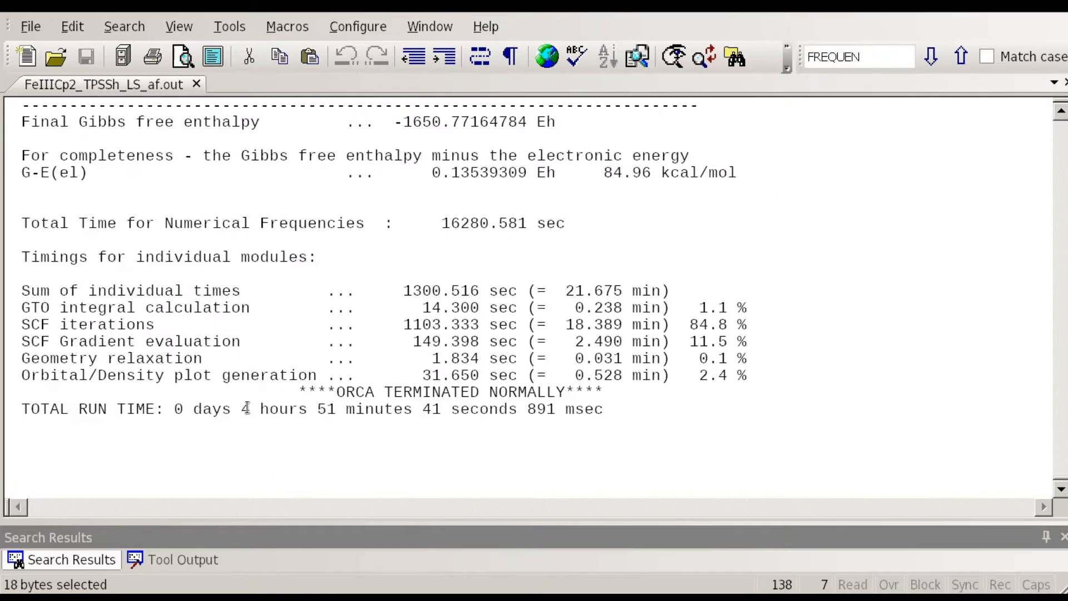
{"action": "left_click_drag", "start_coordinate": [247, 409], "coordinate": [237, 410]}
{"action": "left_click", "coordinate": [614, 403]}
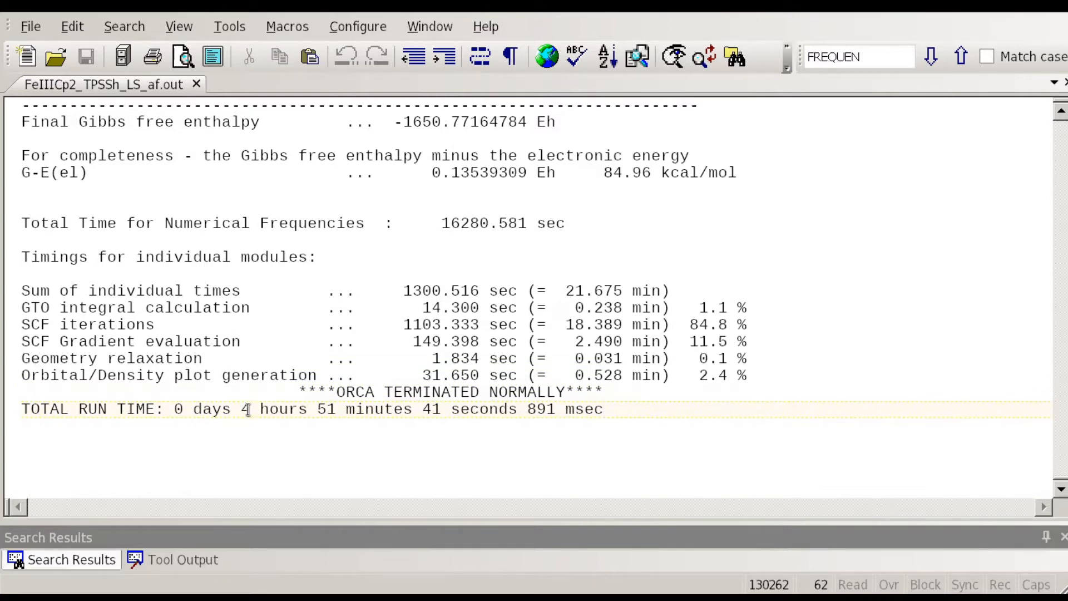
{"action": "left_click_drag", "start_coordinate": [247, 410], "coordinate": [241, 410]}
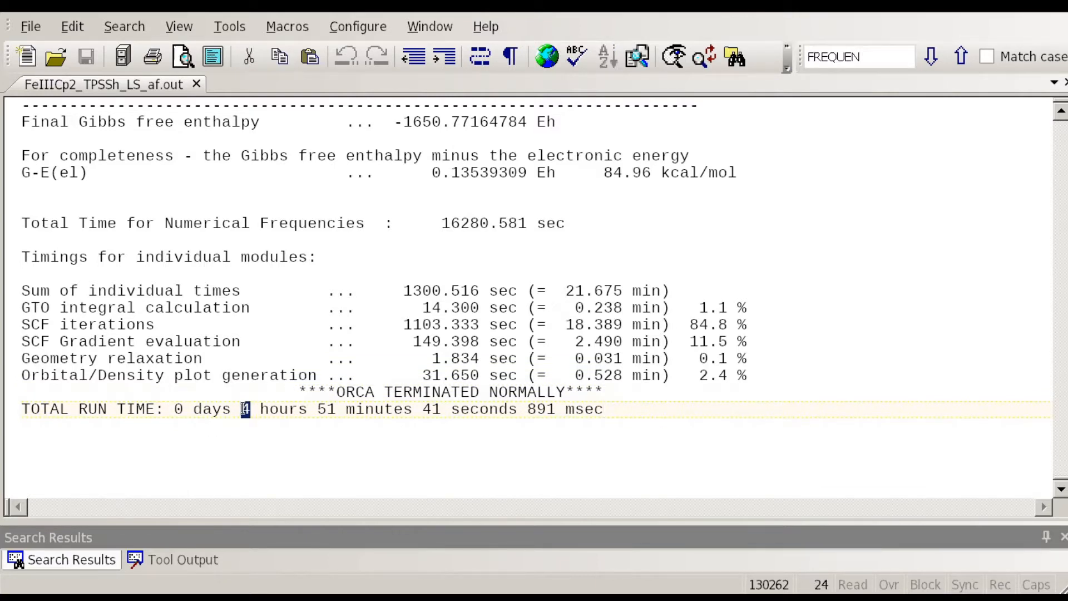
{"action": "left_click", "coordinate": [266, 409]}
{"action": "left_click_drag", "start_coordinate": [639, 406], "coordinate": [174, 409]}
{"action": "left_click", "coordinate": [248, 411]}
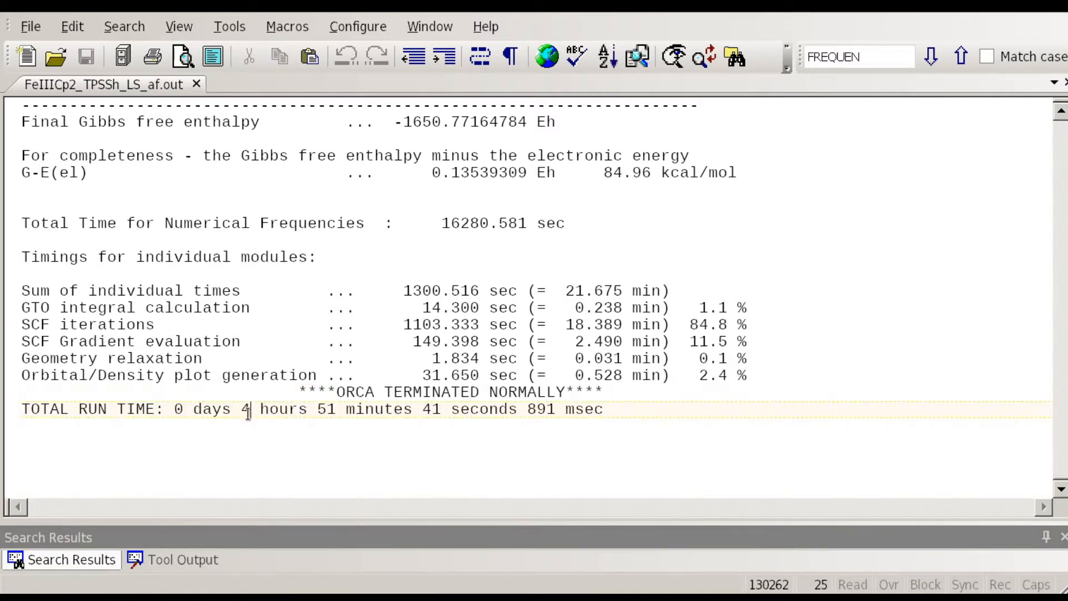
{"action": "left_click", "coordinate": [661, 413]}
Look back from the timings through the Gibbs free enthalpy and enthalpy sections to the vibrational energy list
{"action": "scroll", "coordinate": [1000, 408], "scroll_direction": "up", "scroll_amount": 2}
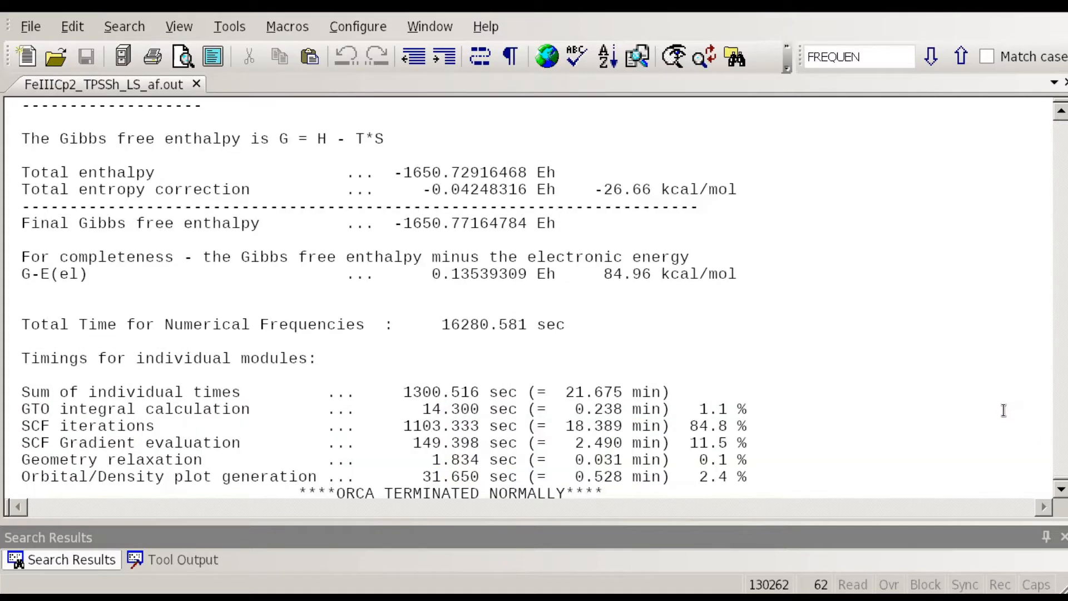
{"action": "scroll", "coordinate": [802, 334], "scroll_direction": "up", "scroll_amount": 15}
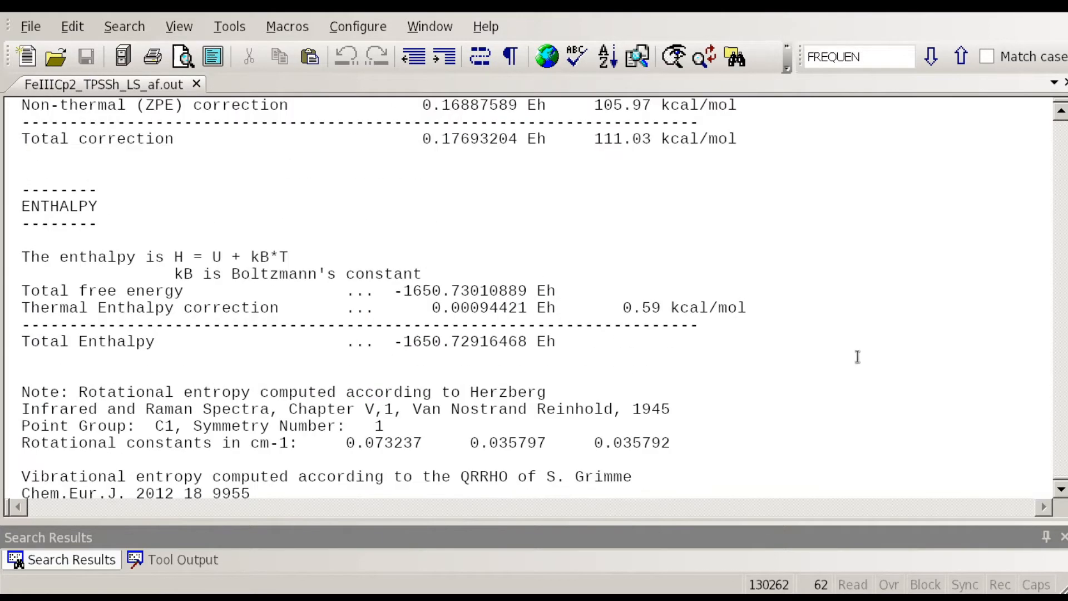
{"action": "scroll", "coordinate": [858, 357], "scroll_direction": "up", "scroll_amount": 15}
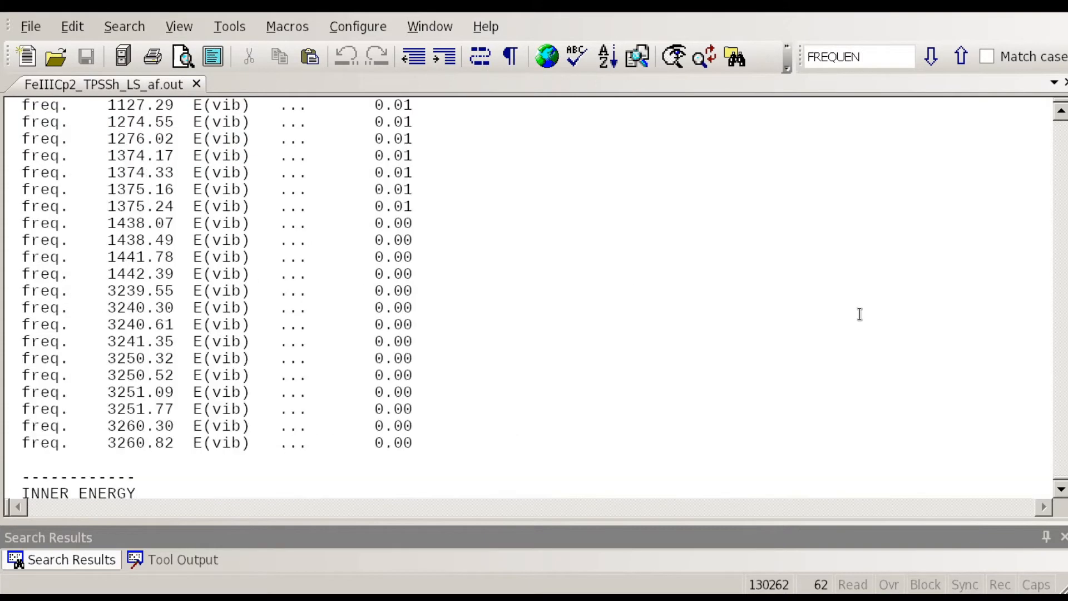
{"action": "scroll", "coordinate": [860, 314], "scroll_direction": "up", "scroll_amount": 3}
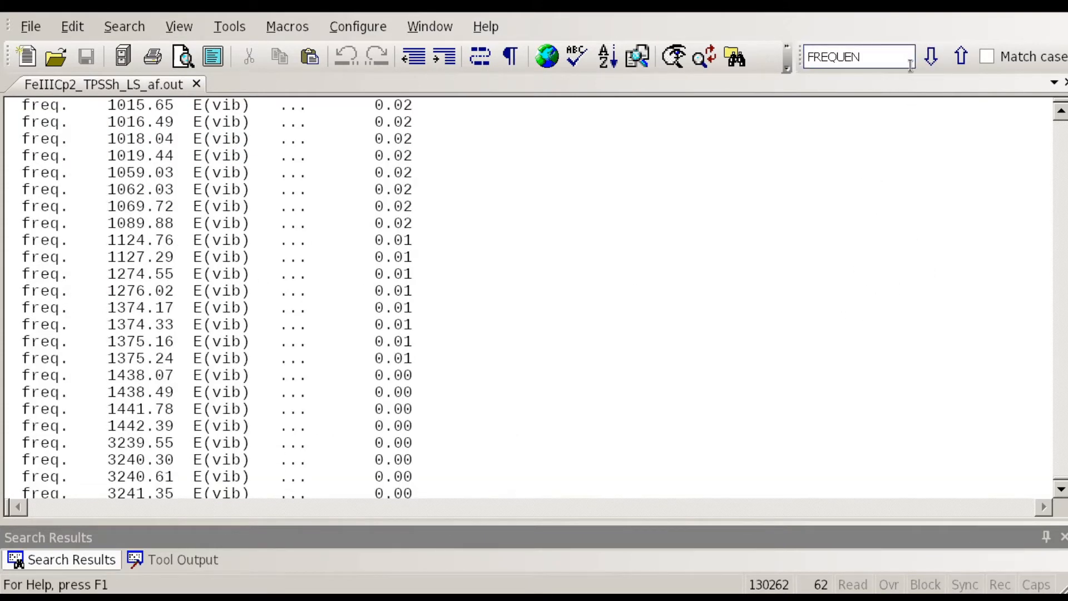
Search backwards for "FREQUENCIES" to reach the scaling factor line in the VIBRATIONAL FREQUENCIES section
{"action": "left_click", "coordinate": [896, 63]}
{"action": "left_click", "coordinate": [888, 56]}
{"action": "key", "text": "BackSpace"}
{"action": "key", "text": "BackSpace"}
{"action": "key", "text": "BackSpace"}
{"action": "key", "text": "BackSpace"}
{"action": "key", "text": "BackSpace"}
{"action": "key", "text": "BackSpace"}
{"action": "key", "text": "BackSpace"}
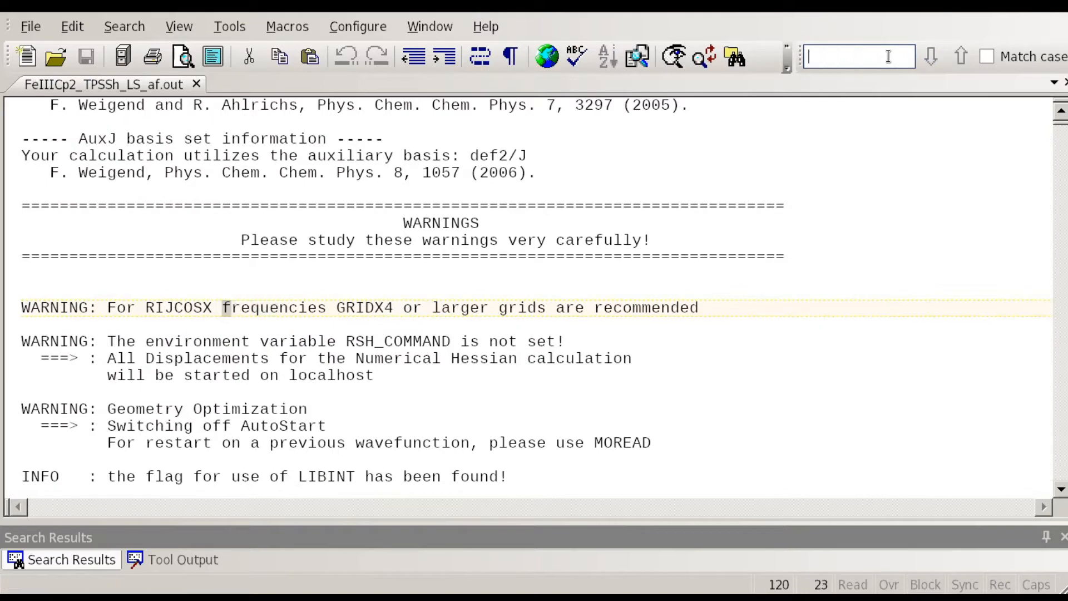
{"action": "type", "text": "FREQUEN"}
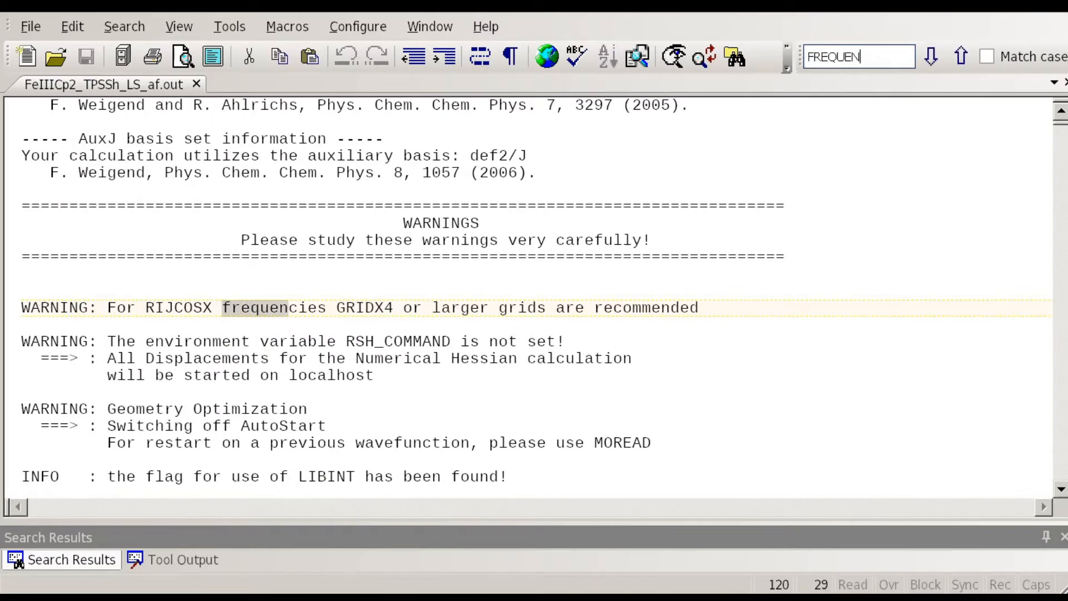
{"action": "type", "text": "CIES"}
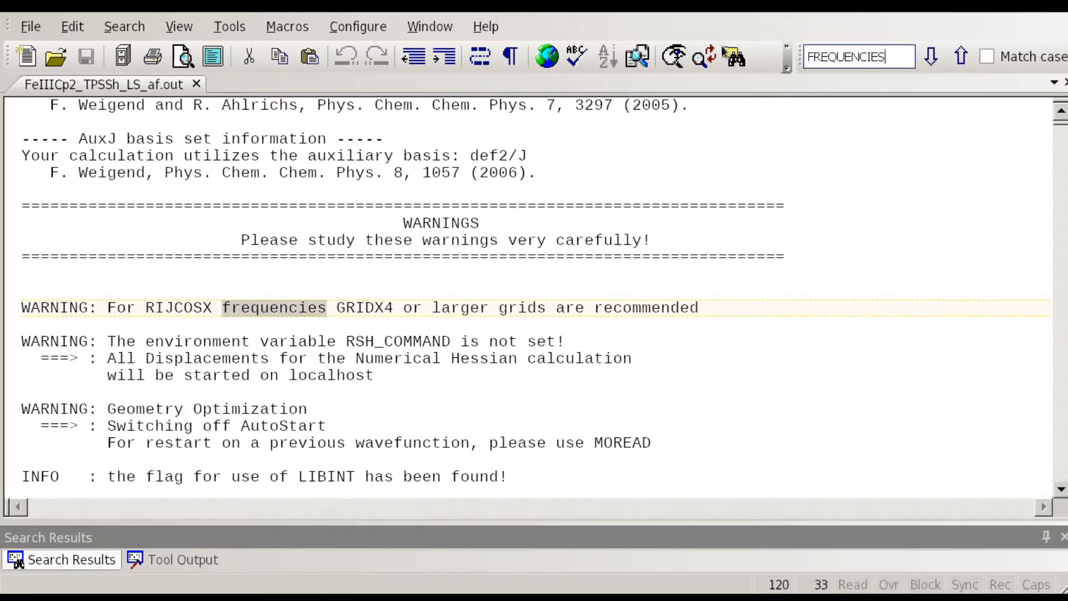
{"action": "left_click", "coordinate": [961, 56]}
{"action": "left_click", "coordinate": [961, 56]}
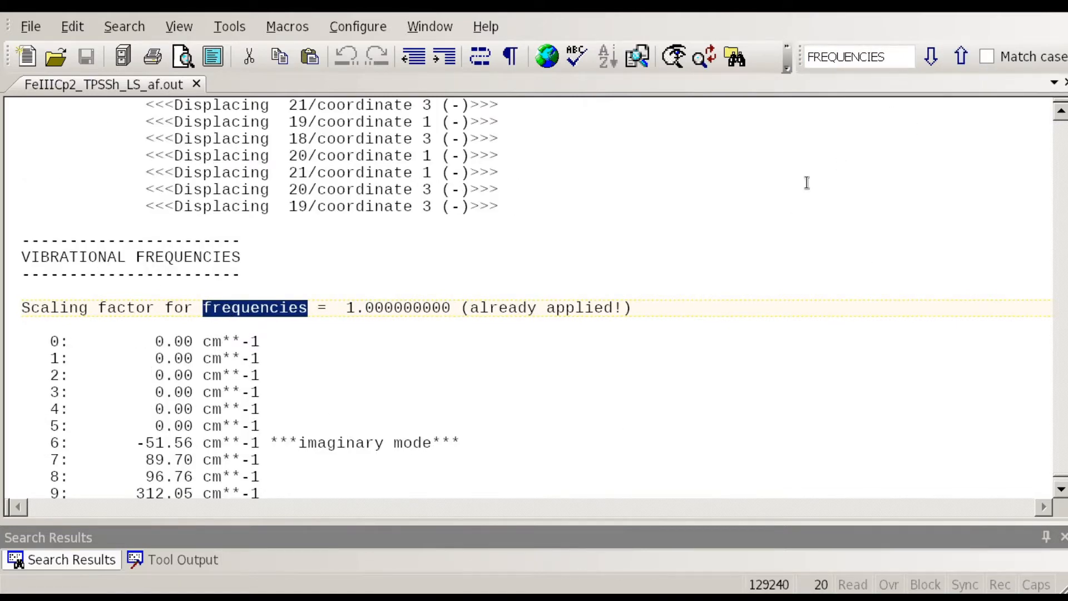
Examine the list of coordinate displacements above the VIBRATIONAL FREQUENCIES heading, and return to the heading
{"action": "scroll", "coordinate": [790, 195], "scroll_direction": "up", "scroll_amount": 6}
{"action": "scroll", "coordinate": [749, 227], "scroll_direction": "up", "scroll_amount": 20}
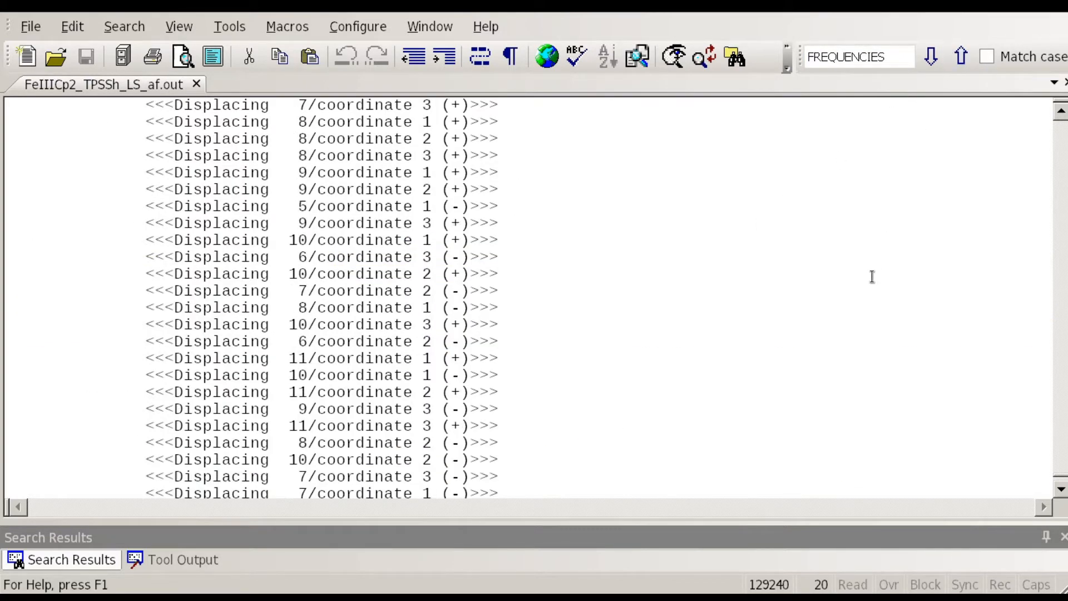
{"action": "scroll", "coordinate": [885, 248], "scroll_direction": "down", "scroll_amount": 20}
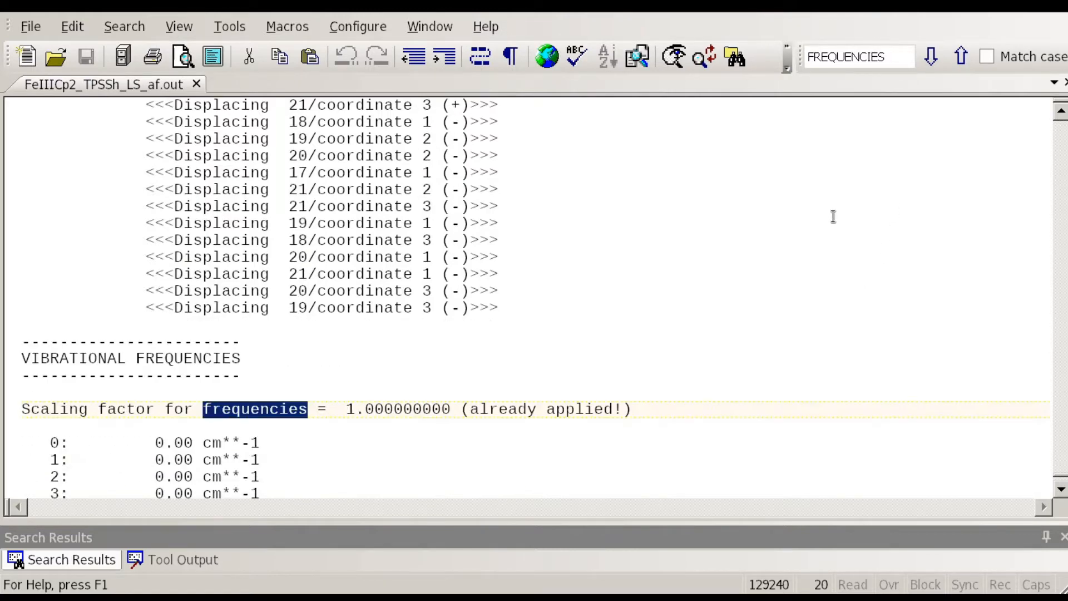
{"action": "left_click", "coordinate": [327, 237]}
{"action": "left_click", "coordinate": [151, 157]}
{"action": "scroll", "coordinate": [145, 161], "scroll_direction": "up", "scroll_amount": 4}
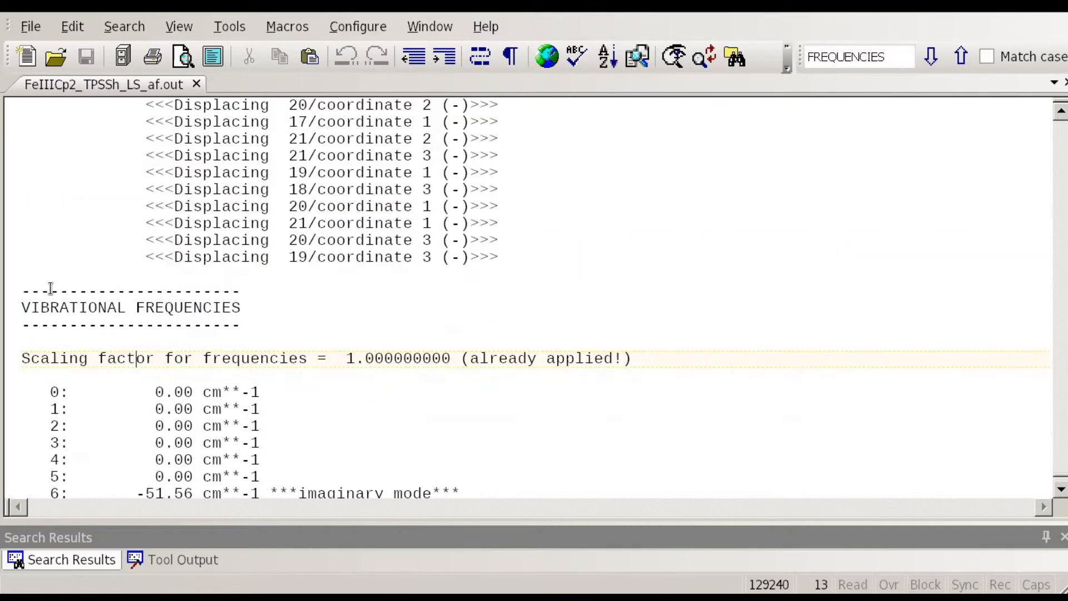
Go through the start of the VIBRATIONAL FREQUENCIES list and highlight the entries for modes 0 to 5
{"action": "scroll", "coordinate": [298, 317], "scroll_direction": "down", "scroll_amount": 4}
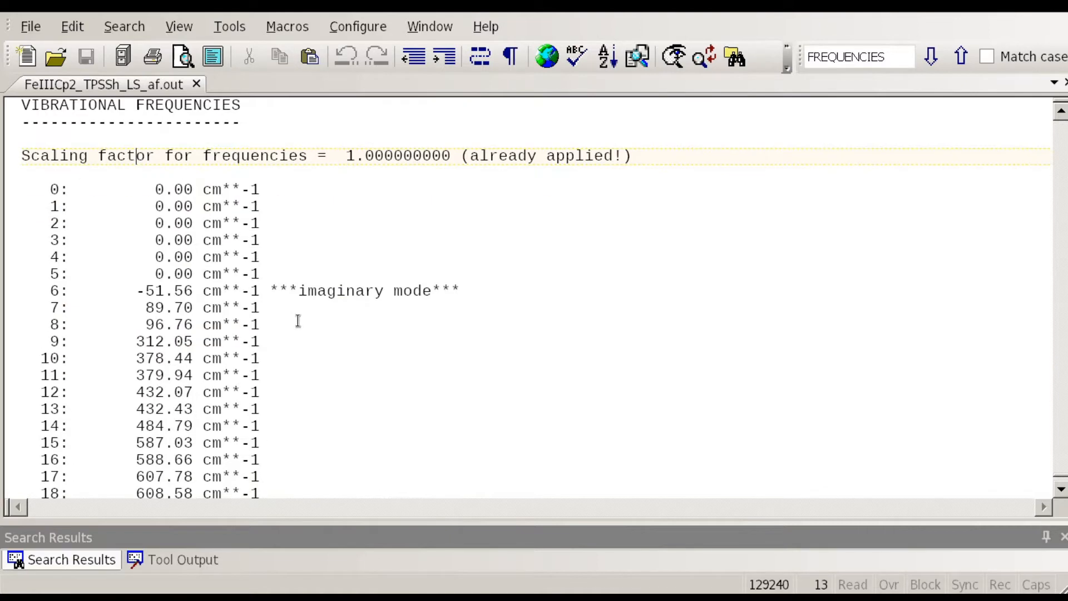
{"action": "scroll", "coordinate": [270, 310], "scroll_direction": "up", "scroll_amount": 5}
{"action": "scroll", "coordinate": [390, 307], "scroll_direction": "down", "scroll_amount": 5}
{"action": "scroll", "coordinate": [246, 253], "scroll_direction": "down", "scroll_amount": 5}
{"action": "scroll", "coordinate": [232, 214], "scroll_direction": "up", "scroll_amount": 4}
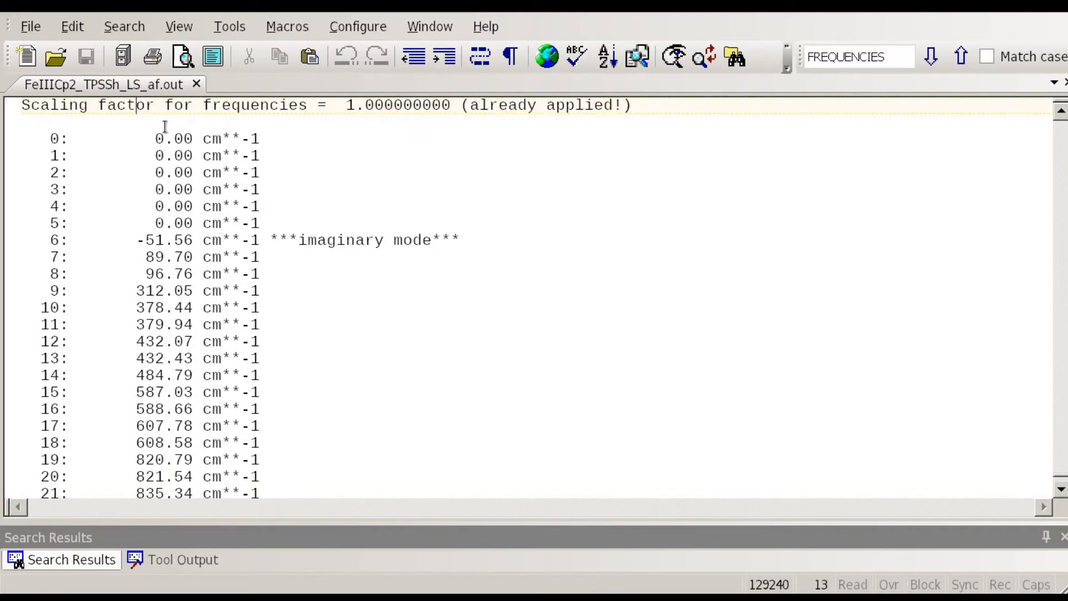
{"action": "left_click_drag", "start_coordinate": [270, 222], "coordinate": [3, 136]}
{"action": "left_click", "coordinate": [328, 172]}
{"action": "left_click_drag", "start_coordinate": [296, 227], "coordinate": [17, 138]}
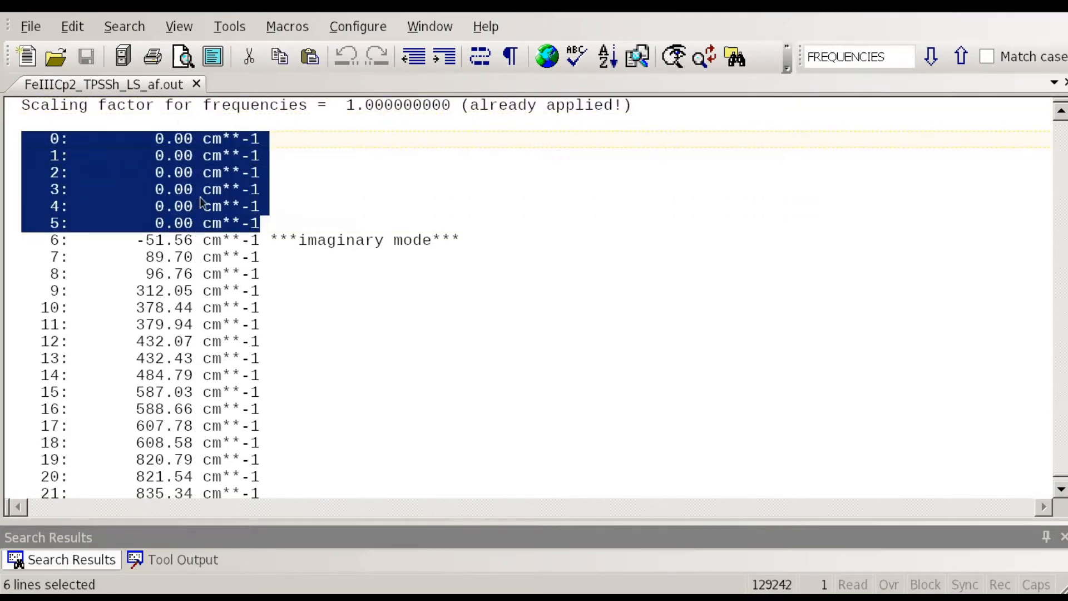
{"action": "left_click", "coordinate": [312, 214]}
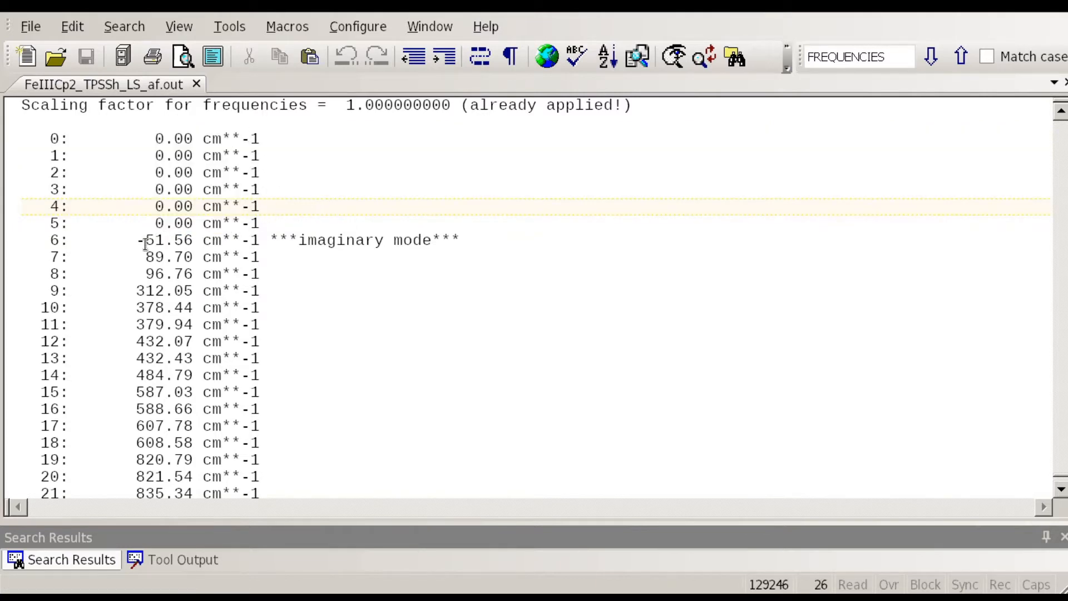
Highlight the imaginary mode entry for mode 6, and the frequency of mode 62 at the end of the list
{"action": "left_click_drag", "start_coordinate": [137, 240], "coordinate": [514, 235]}
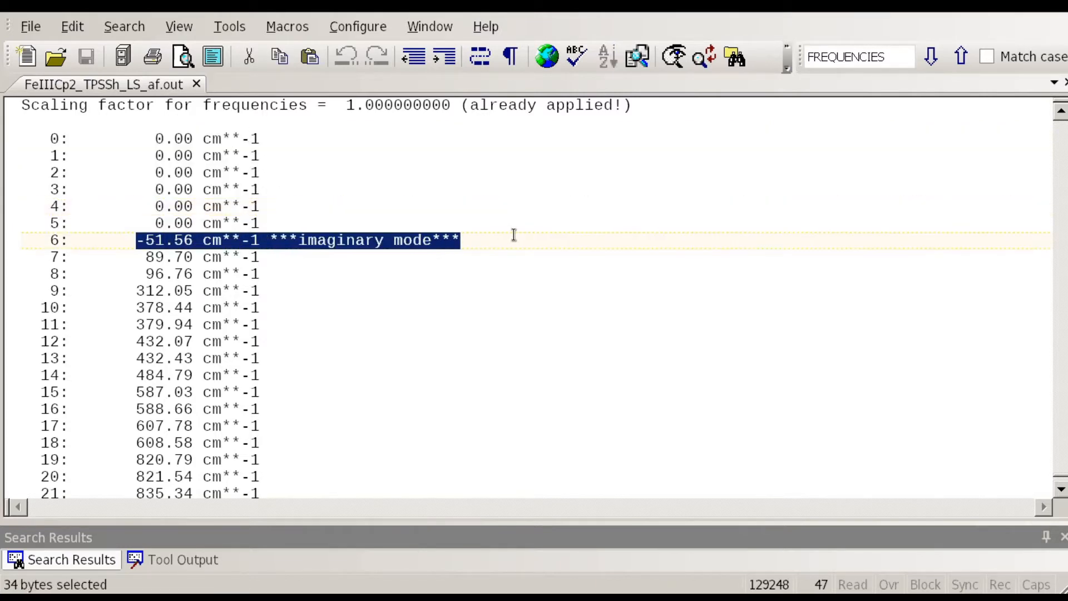
{"action": "left_click", "coordinate": [267, 257]}
{"action": "scroll", "coordinate": [230, 251], "scroll_direction": "down", "scroll_amount": 2}
{"action": "scroll", "coordinate": [174, 157], "scroll_direction": "down", "scroll_amount": 16}
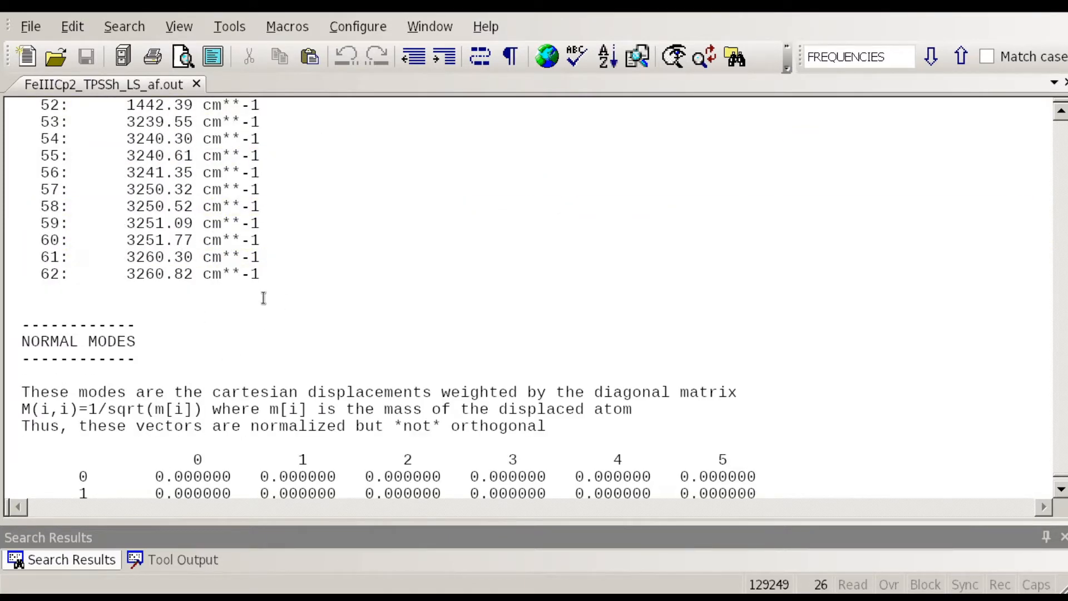
{"action": "left_click_drag", "start_coordinate": [127, 275], "coordinate": [267, 270]}
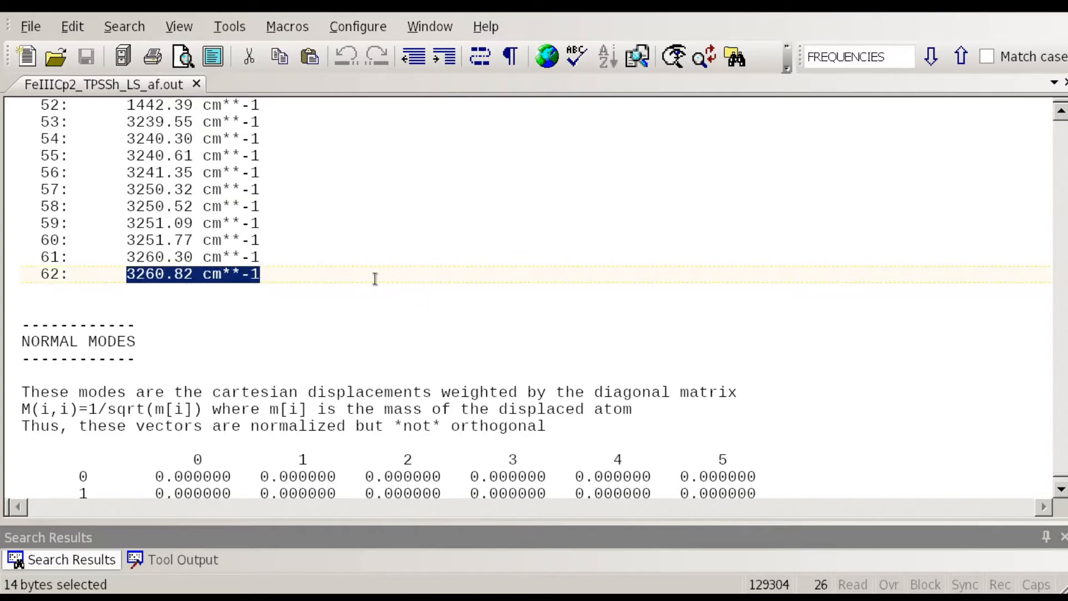
{"action": "left_click", "coordinate": [276, 271]}
Return to the start of the frequency list and highlight the imaginary mode 6 line and its frequency value
{"action": "scroll", "coordinate": [314, 260], "scroll_direction": "up", "scroll_amount": 20}
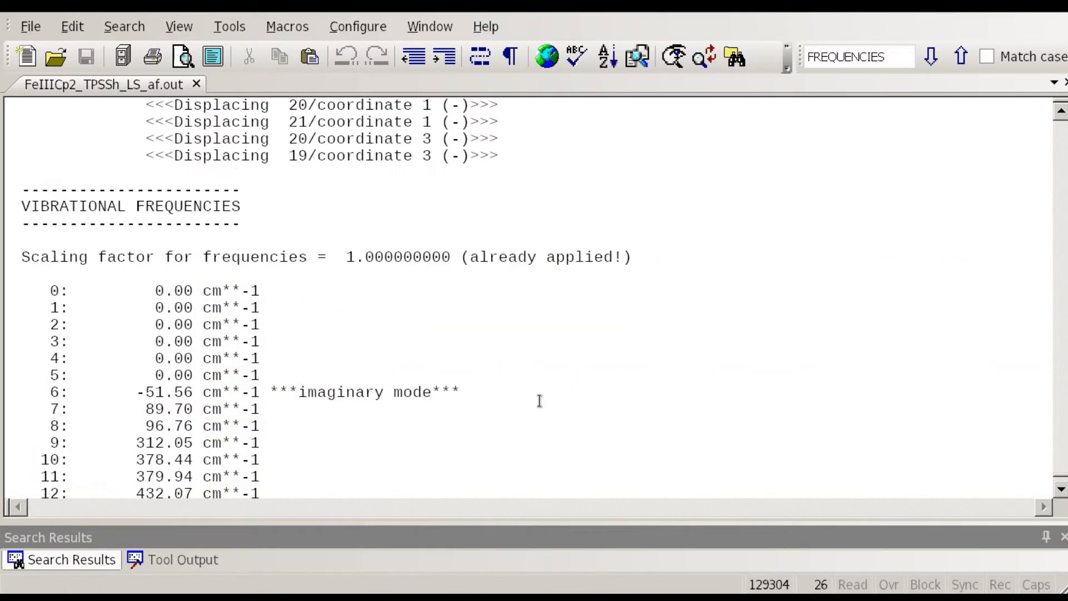
{"action": "left_click_drag", "start_coordinate": [470, 394], "coordinate": [107, 386]}
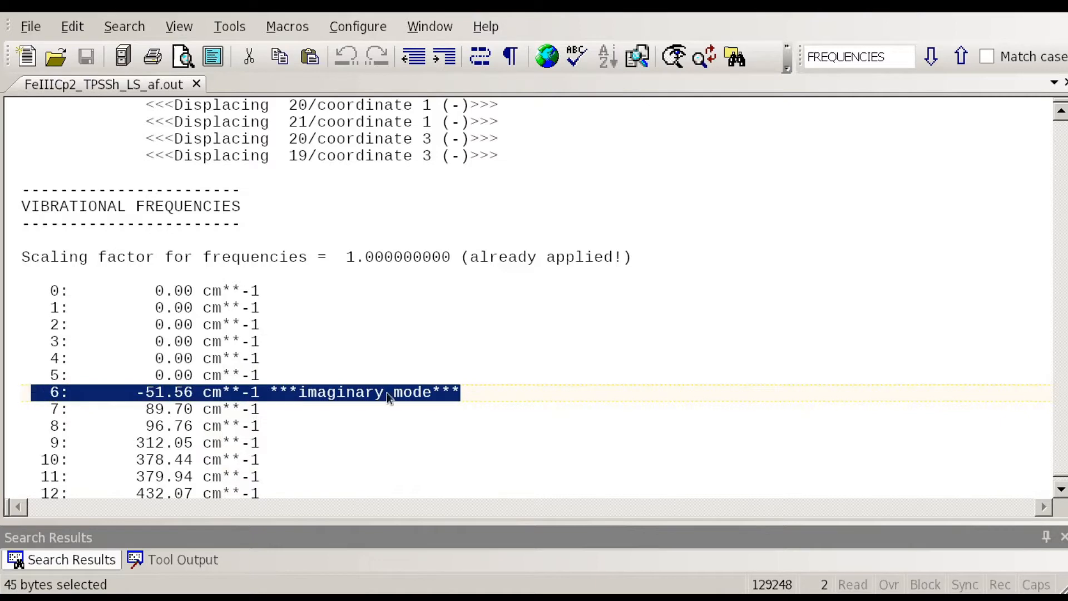
{"action": "left_click", "coordinate": [462, 383]}
{"action": "left_click_drag", "start_coordinate": [461, 392], "coordinate": [31, 392]}
{"action": "left_click", "coordinate": [471, 395]}
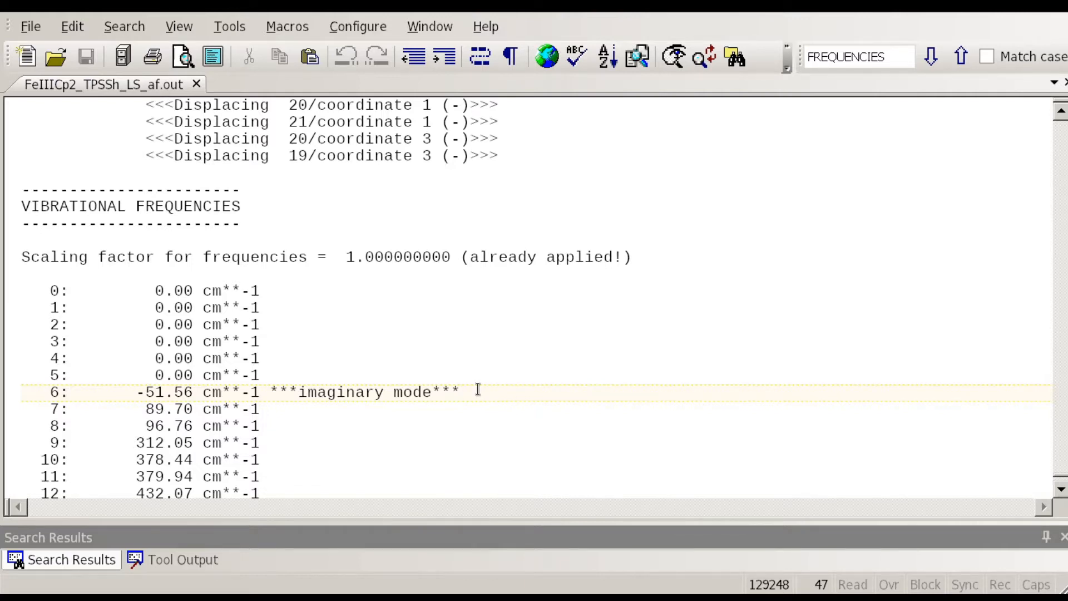
{"action": "left_click_drag", "start_coordinate": [478, 390], "coordinate": [32, 394]}
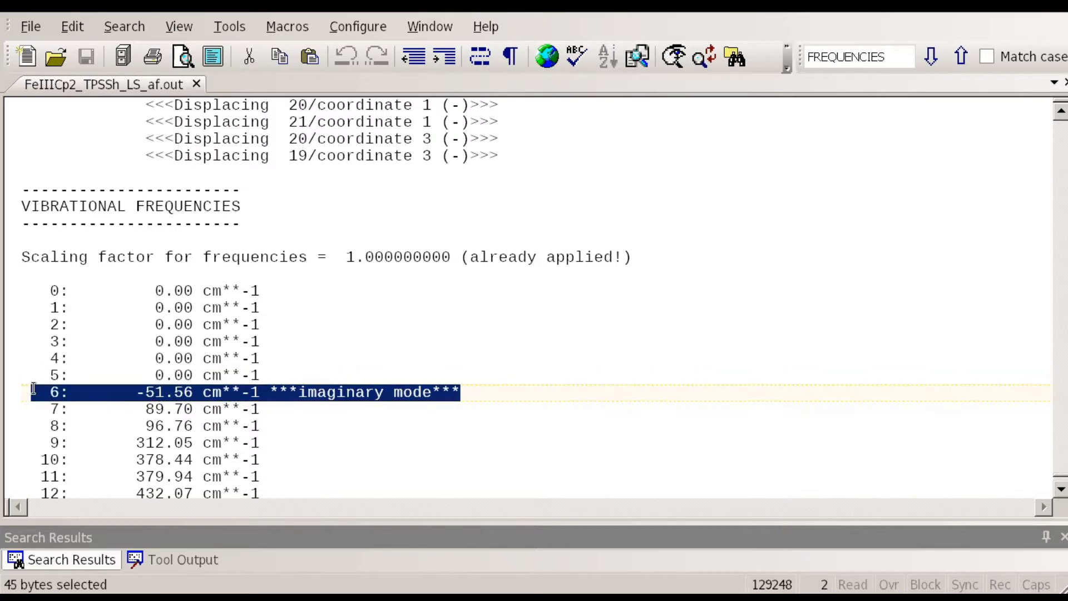
{"action": "left_click", "coordinate": [135, 395]}
{"action": "left_click_drag", "start_coordinate": [471, 393], "coordinate": [193, 392]}
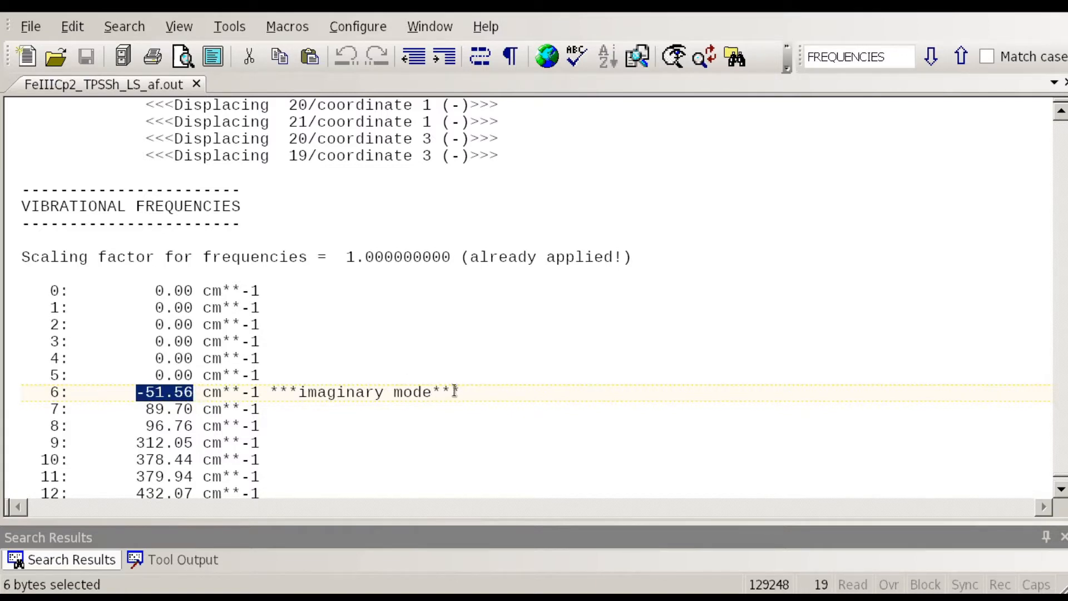
{"action": "left_click", "coordinate": [484, 395]}
{"action": "left_click_drag", "start_coordinate": [484, 395], "coordinate": [23, 394]}
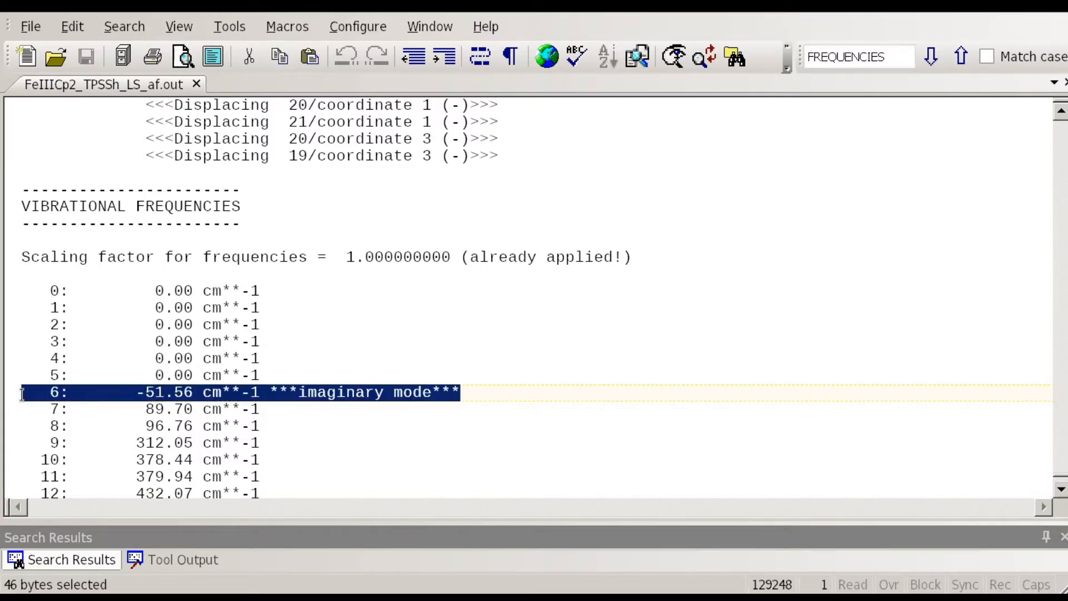
{"action": "left_click", "coordinate": [483, 398]}
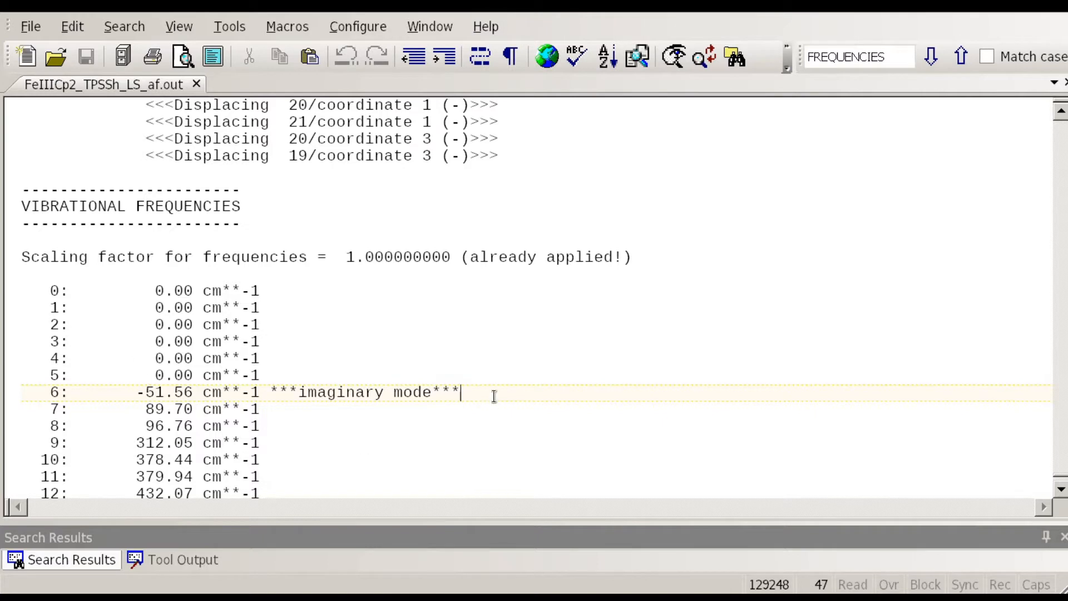
{"action": "scroll", "coordinate": [477, 369], "scroll_direction": "down", "scroll_amount": 3}
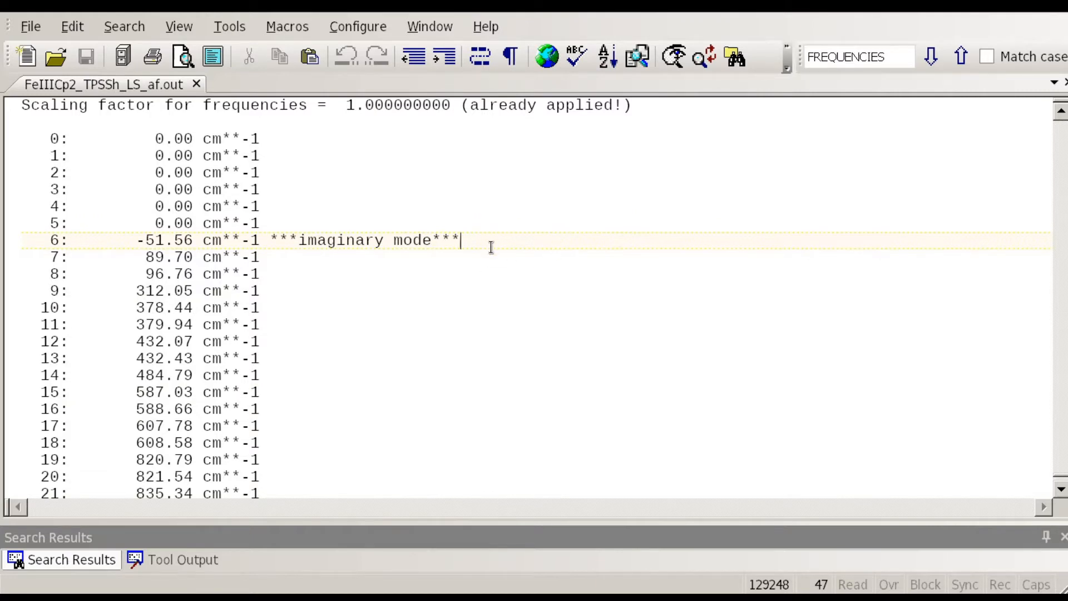
{"action": "left_click_drag", "start_coordinate": [489, 239], "coordinate": [20, 241]}
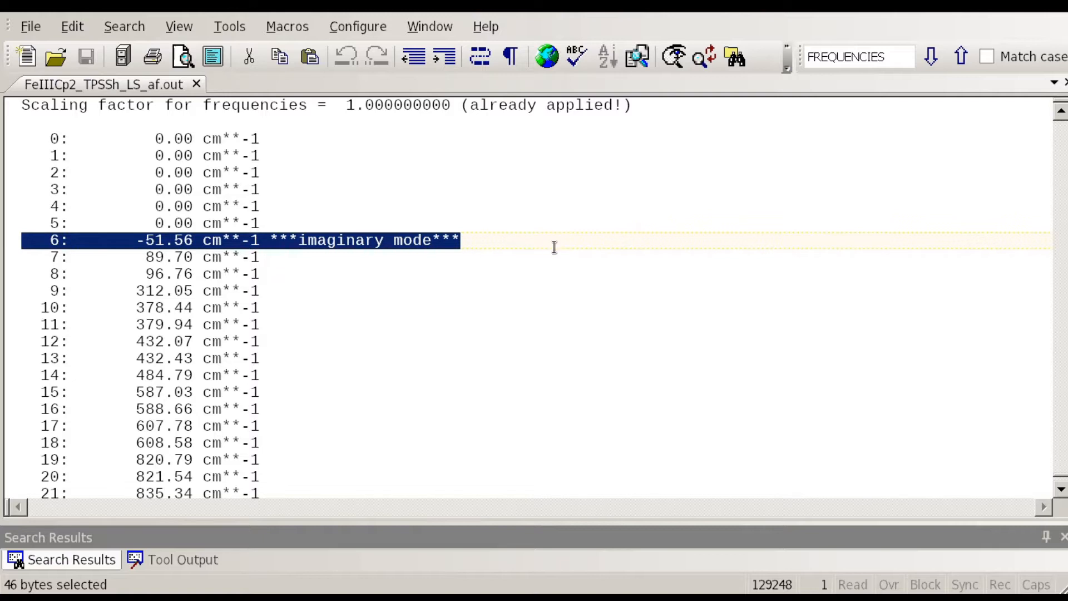
{"action": "left_click", "coordinate": [489, 241]}
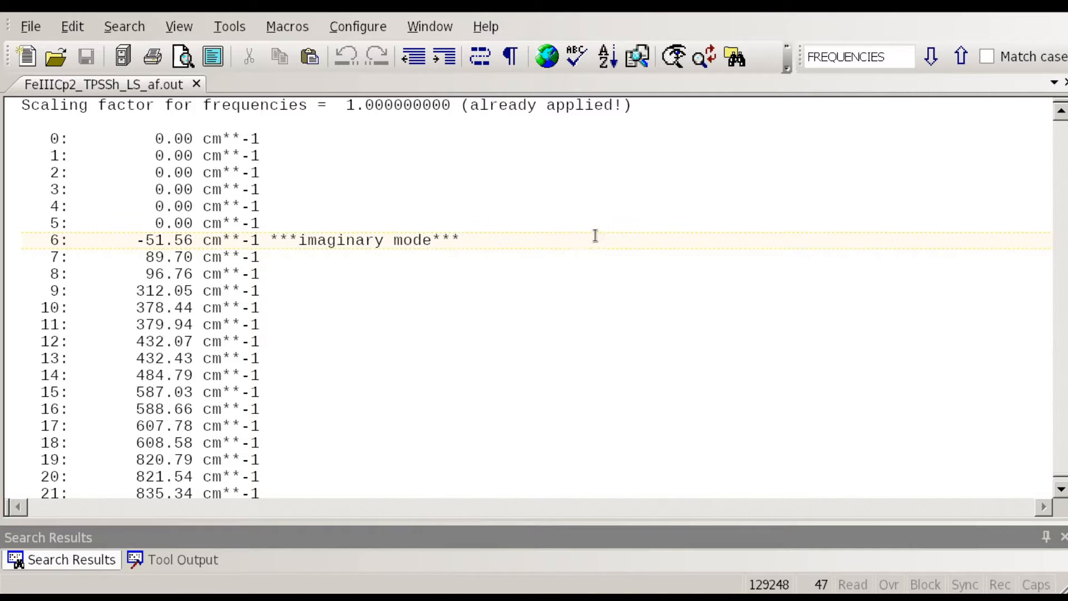
Look through the NORMAL MODES displacement table, and go on to the GIBBS FREE ENTHALPY section near the file's end
{"action": "scroll", "coordinate": [596, 293], "scroll_direction": "down", "scroll_amount": 13}
{"action": "scroll", "coordinate": [618, 304], "scroll_direction": "down", "scroll_amount": 15}
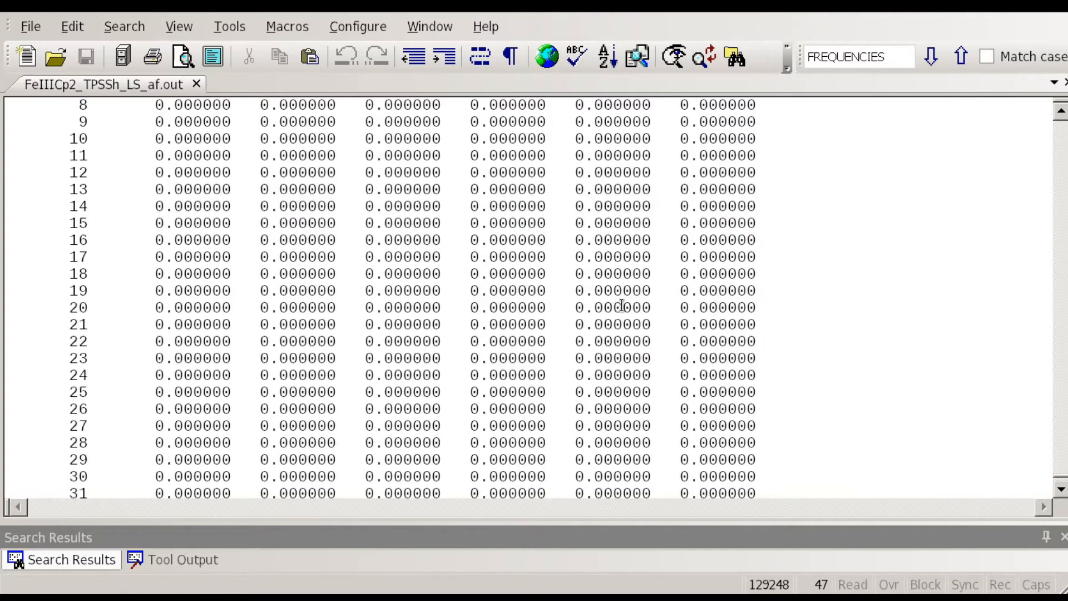
{"action": "scroll", "coordinate": [618, 303], "scroll_direction": "up", "scroll_amount": 7}
{"action": "scroll", "coordinate": [618, 303], "scroll_direction": "down", "scroll_amount": 6}
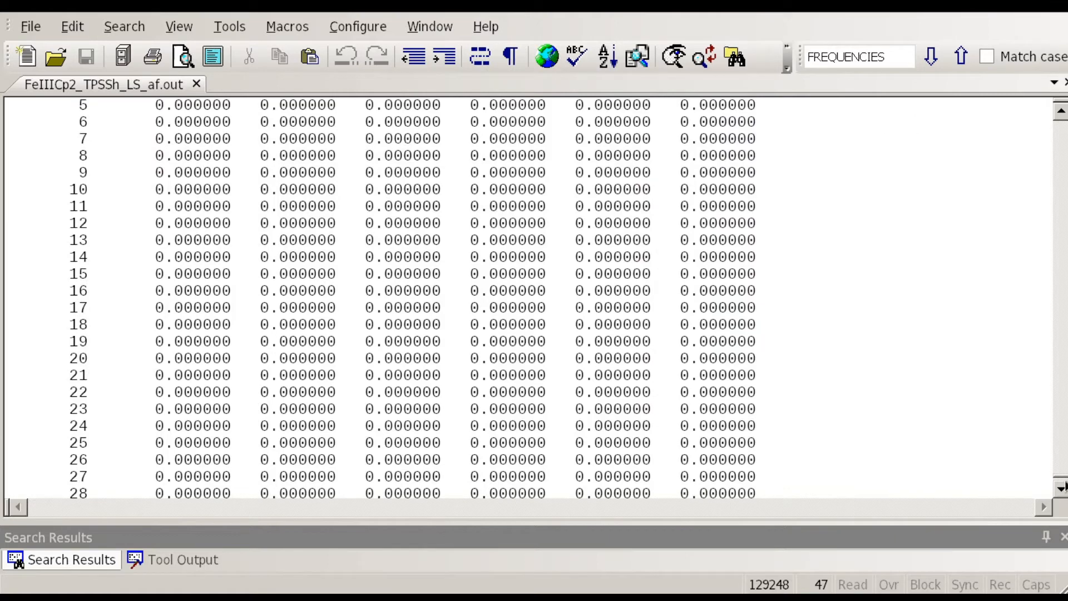
{"action": "left_click_drag", "start_coordinate": [1065, 474], "coordinate": [1065, 490]}
{"action": "scroll", "coordinate": [718, 382], "scroll_direction": "up", "scroll_amount": 5}
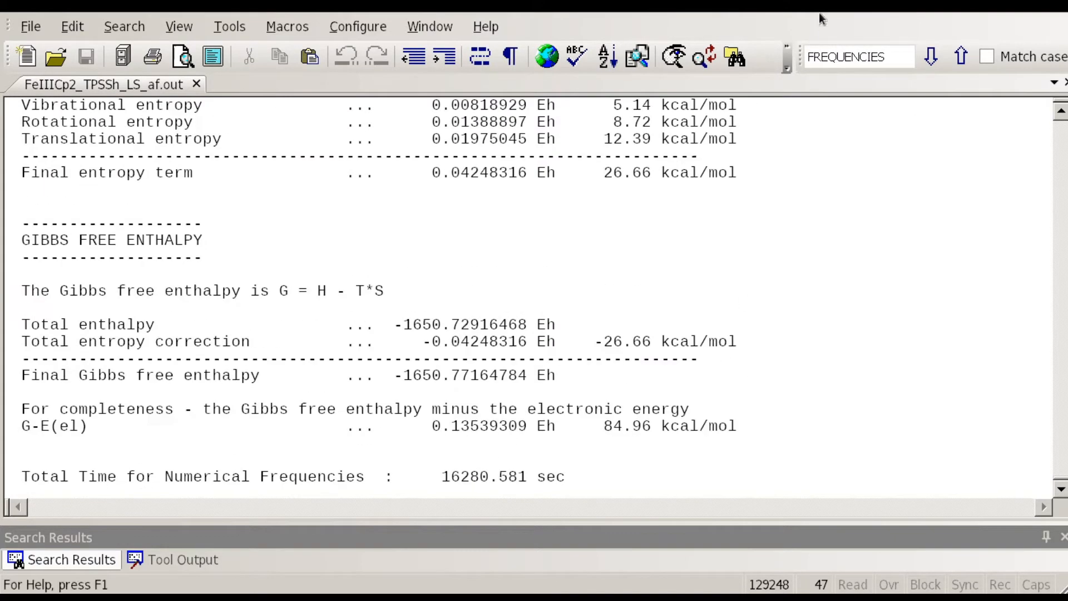
Search for "SINGLE" to reach a FINAL SINGLE POINT ENERGY line, and highlight its energy value
{"action": "double_click", "coordinate": [899, 55]}
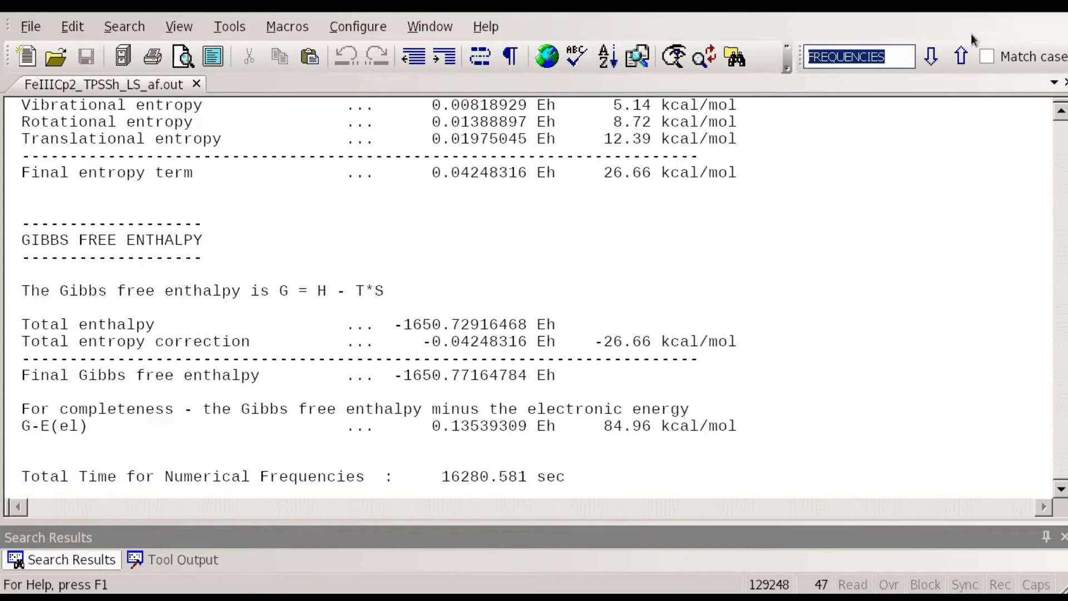
{"action": "type", "text": "SINGLE"}
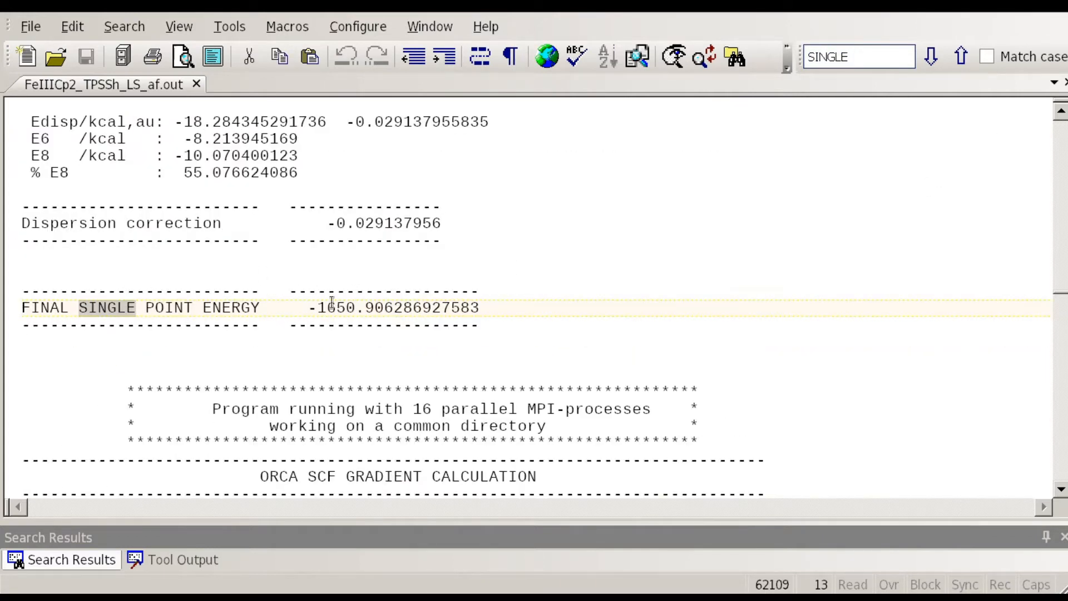
{"action": "left_click_drag", "start_coordinate": [310, 310], "coordinate": [485, 304]}
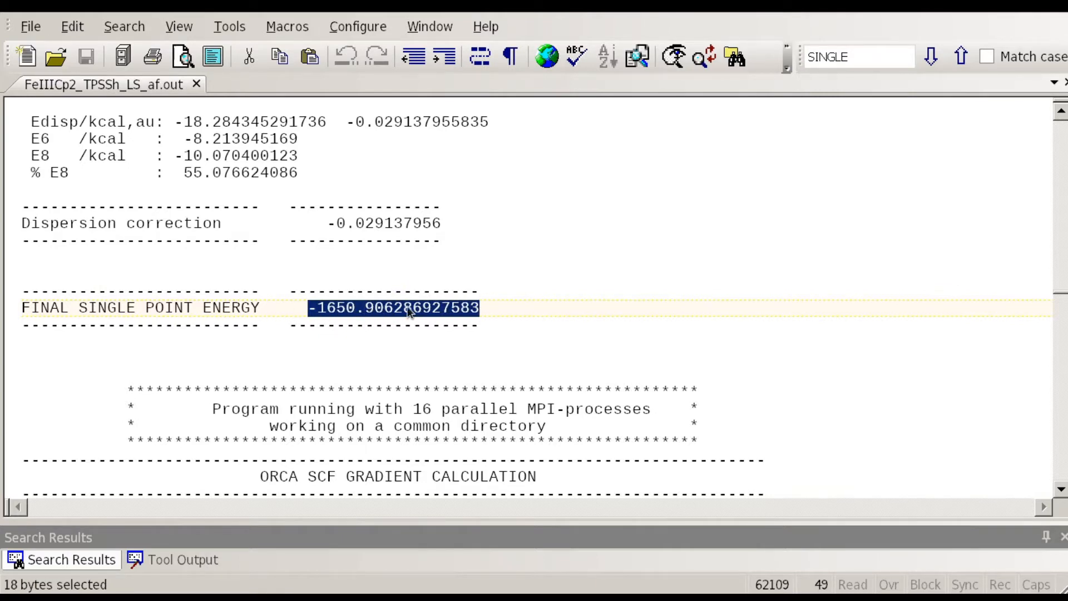
{"action": "left_click", "coordinate": [556, 310]}
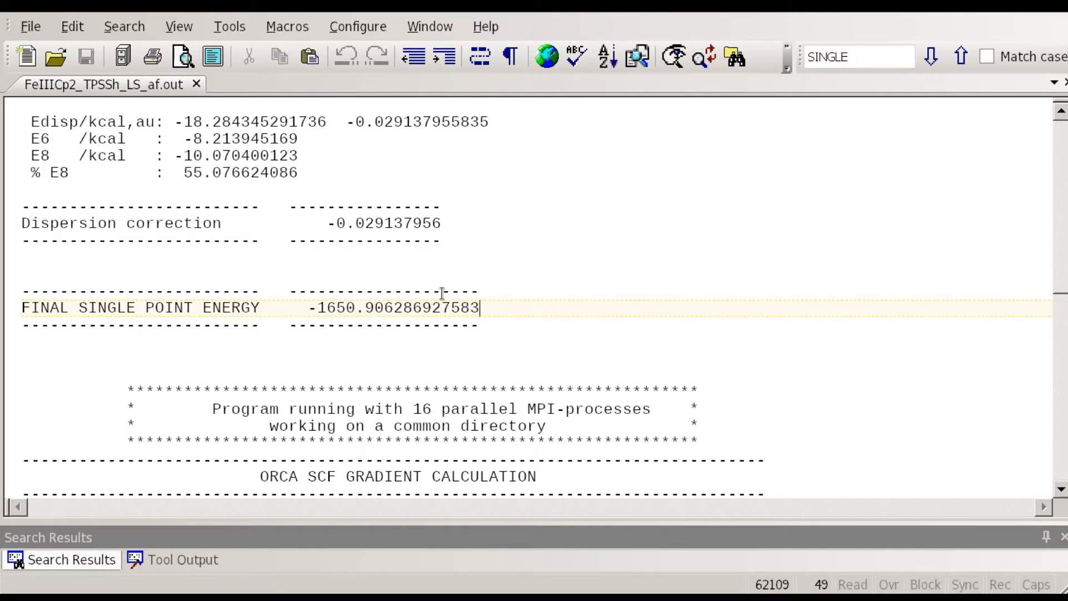
{"action": "scroll", "coordinate": [657, 300], "scroll_direction": "up", "scroll_amount": 2}
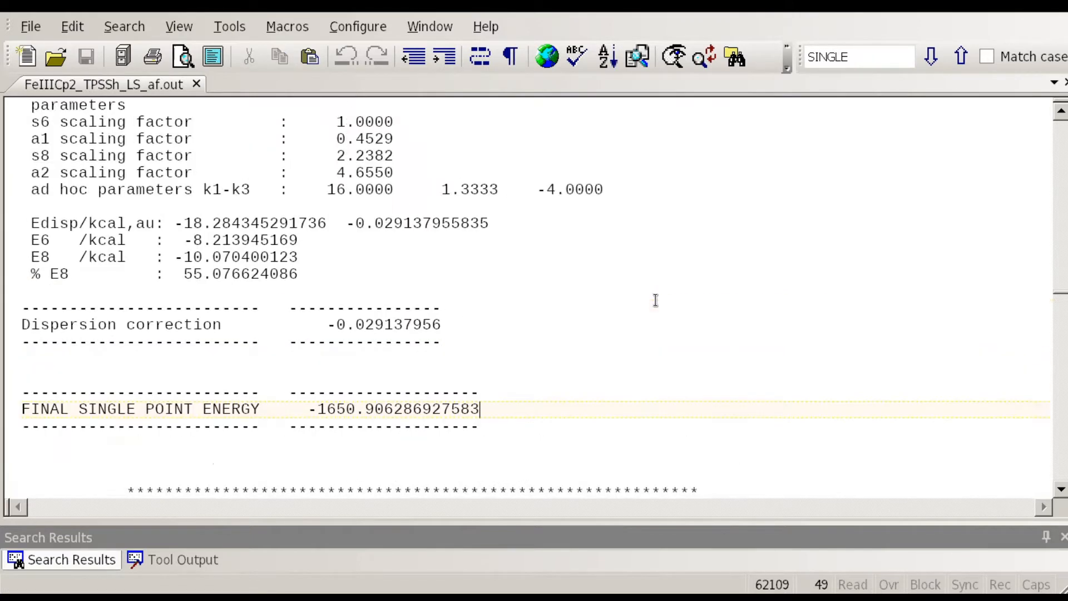
{"action": "scroll", "coordinate": [618, 314], "scroll_direction": "down", "scroll_amount": 2}
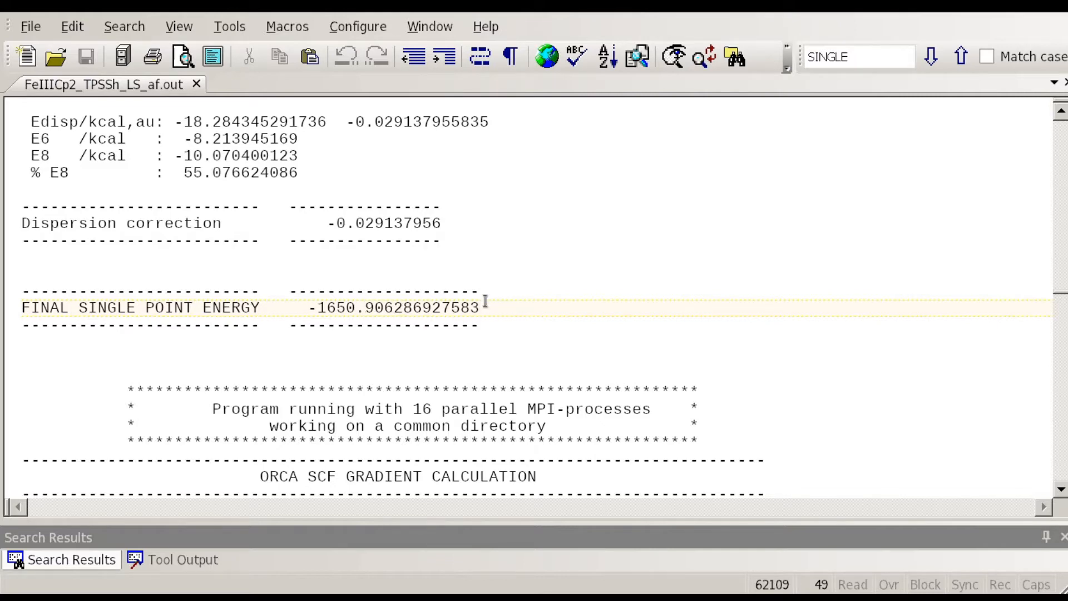
Examine the gradient output and the Geometry convergence table that follow this single point energy
{"action": "scroll", "coordinate": [577, 308], "scroll_direction": "down", "scroll_amount": 9}
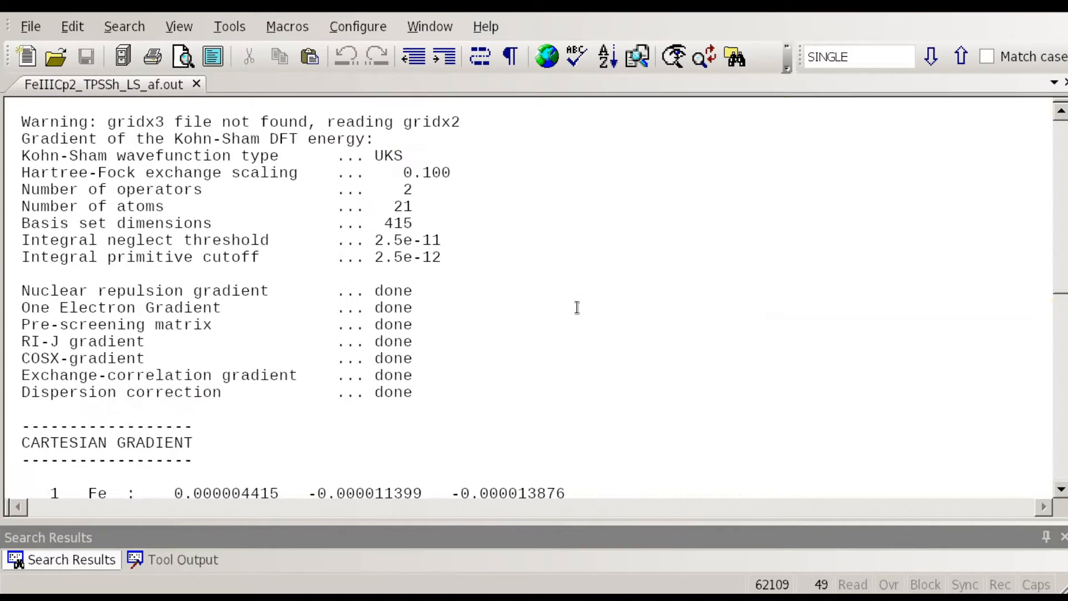
{"action": "scroll", "coordinate": [577, 308], "scroll_direction": "down", "scroll_amount": 20}
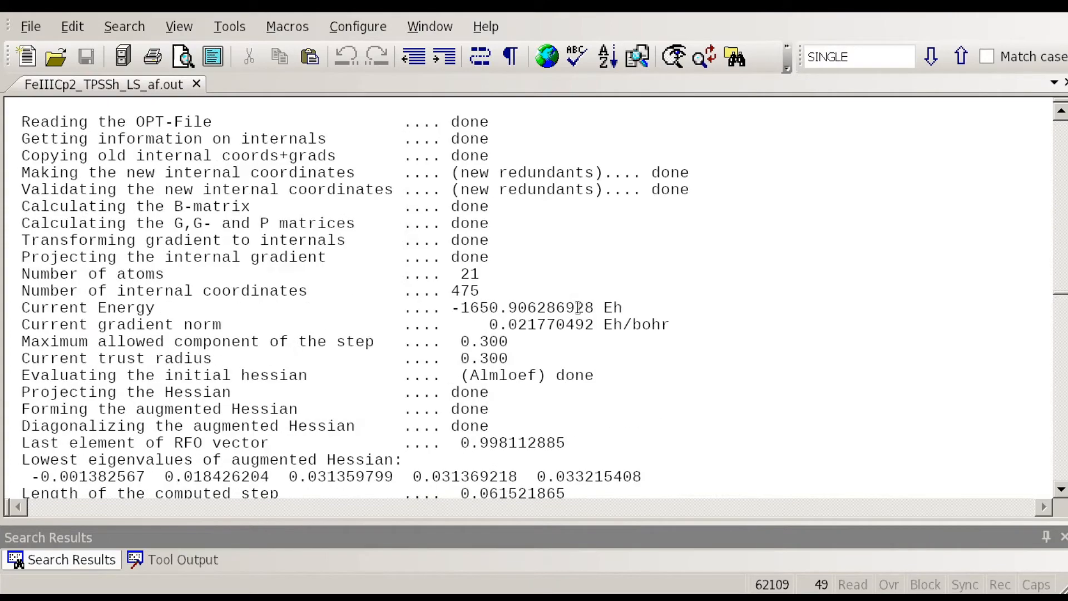
{"action": "scroll", "coordinate": [579, 308], "scroll_direction": "down", "scroll_amount": 14}
{"action": "scroll", "coordinate": [579, 308], "scroll_direction": "up", "scroll_amount": 7}
{"action": "scroll", "coordinate": [579, 308], "scroll_direction": "down", "scroll_amount": 1}
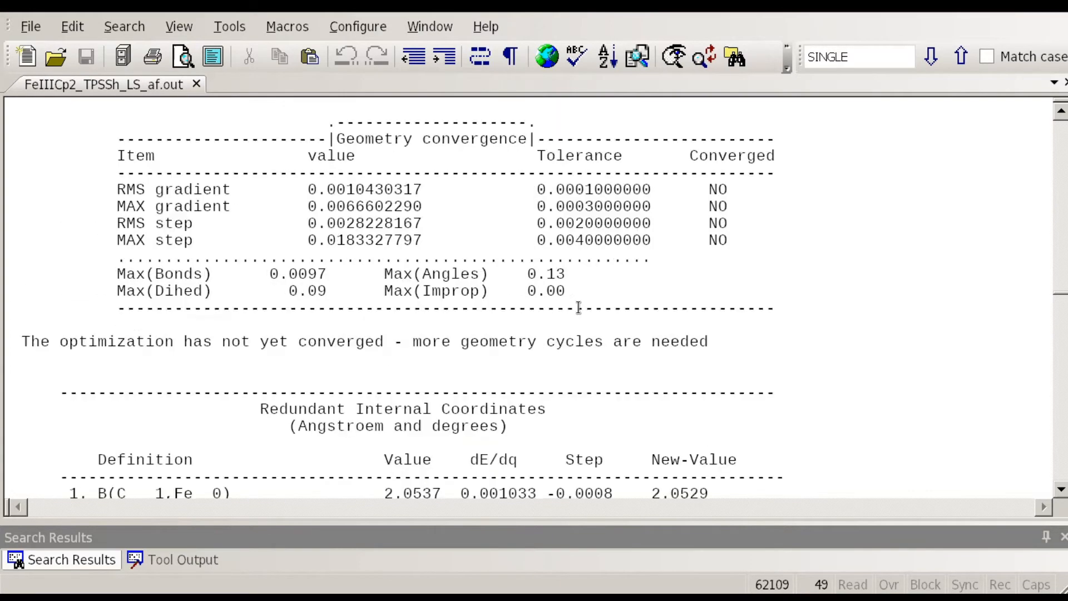
{"action": "scroll", "coordinate": [579, 307], "scroll_direction": "up", "scroll_amount": 3}
{"action": "scroll", "coordinate": [862, 300], "scroll_direction": "down", "scroll_amount": 5}
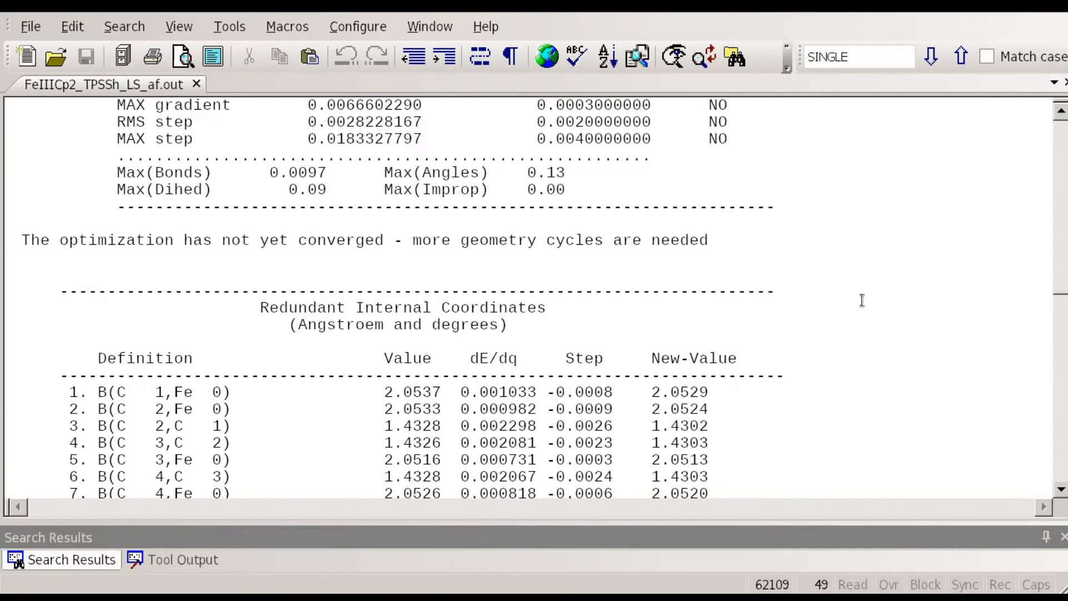
{"action": "scroll", "coordinate": [870, 310], "scroll_direction": "up", "scroll_amount": 4}
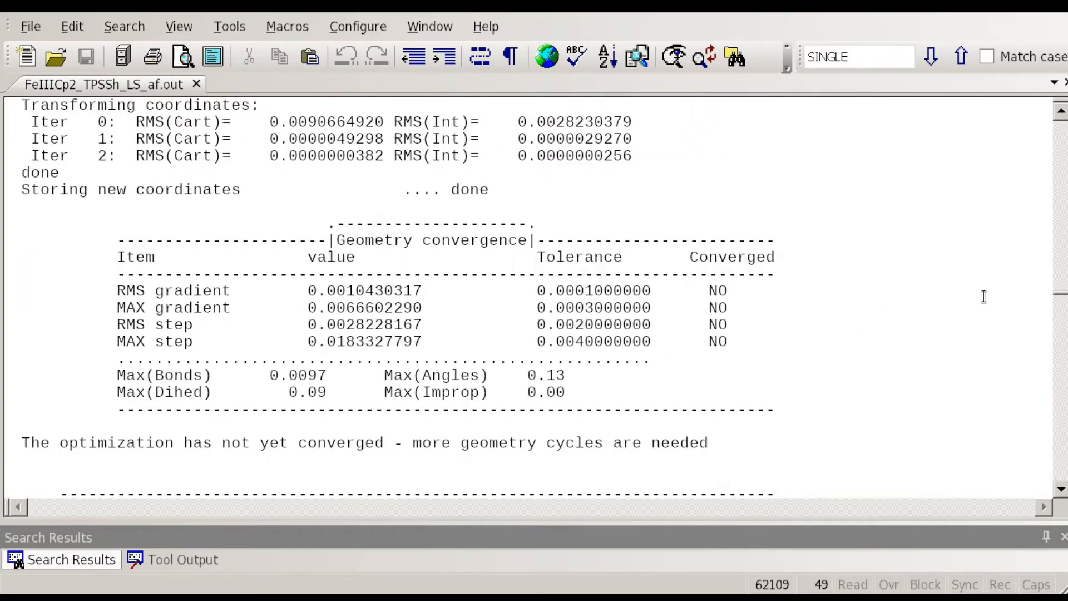
From the file's end, search backwards for "SINGLE" to the FINAL SINGLE POINT ENERGY above OPTIMIZATION RUN DONE, and highlight its value
{"action": "scroll", "coordinate": [984, 297], "scroll_direction": "down", "scroll_amount": 12}
{"action": "left_click_drag", "start_coordinate": [1060, 298], "coordinate": [1040, 487]}
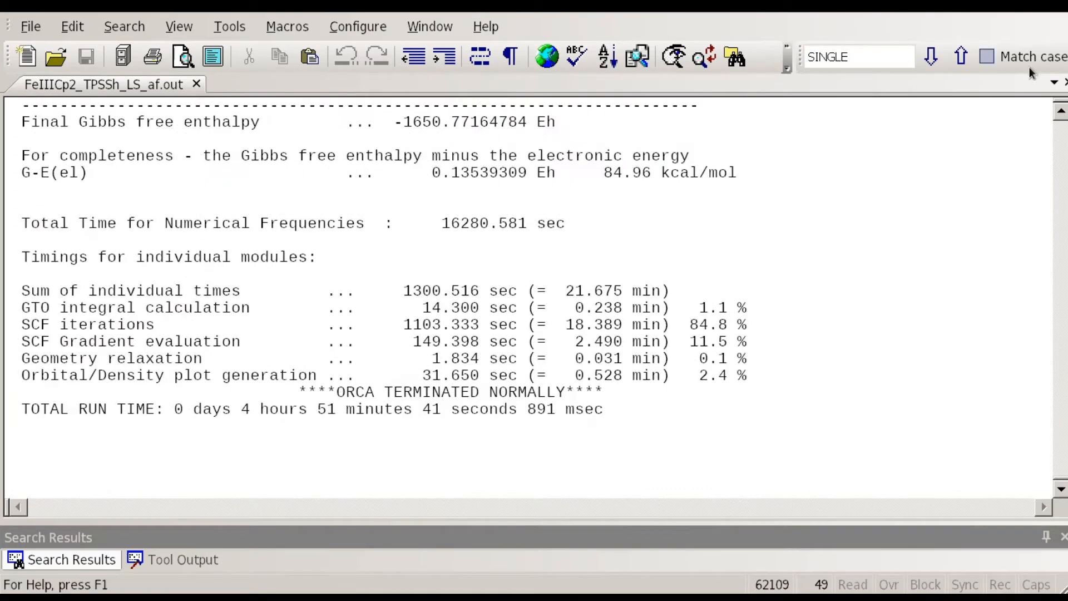
{"action": "left_click", "coordinate": [961, 56]}
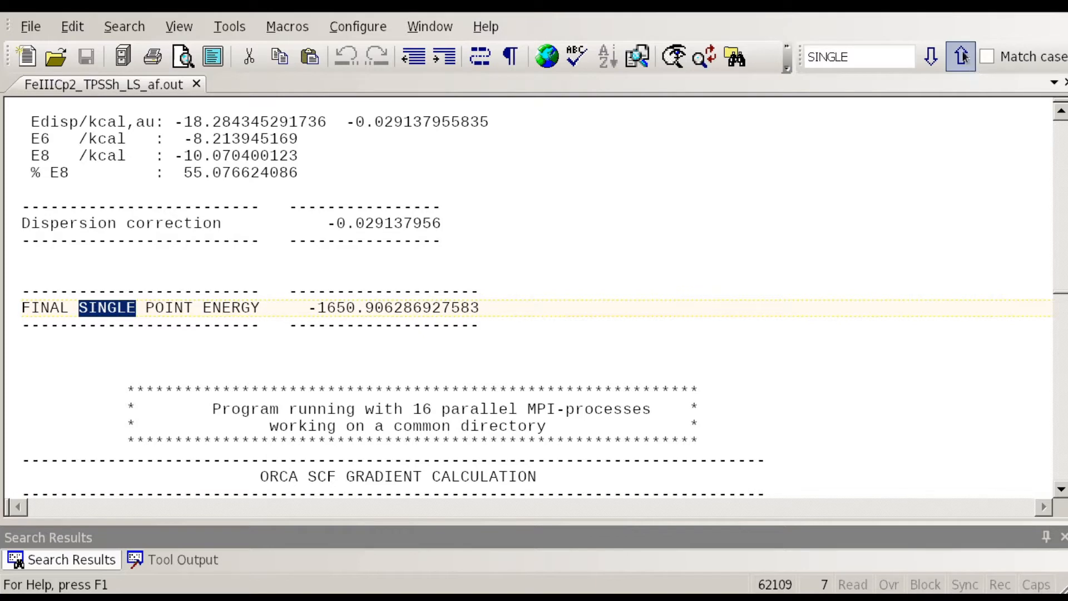
{"action": "left_click", "coordinate": [963, 56]}
{"action": "scroll", "coordinate": [690, 350], "scroll_direction": "down", "scroll_amount": 1}
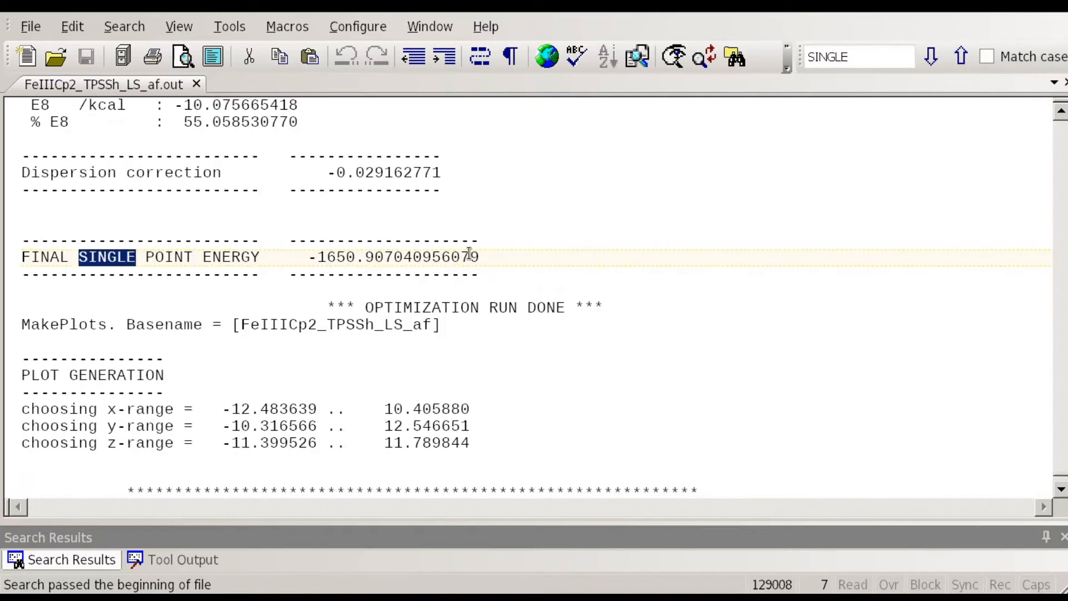
{"action": "left_click_drag", "start_coordinate": [481, 258], "coordinate": [304, 261]}
{"action": "left_click", "coordinate": [480, 256]}
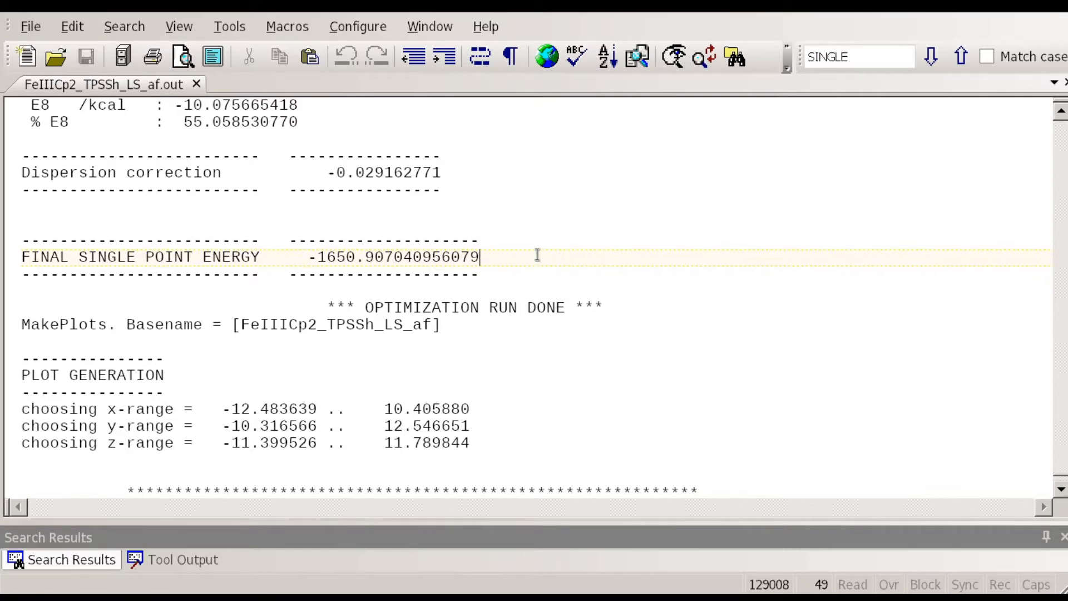
Highlight the final single point energy value, and the OPTIMIZATION RUN DONE line below it
{"action": "left_click_drag", "start_coordinate": [486, 257], "coordinate": [309, 255]}
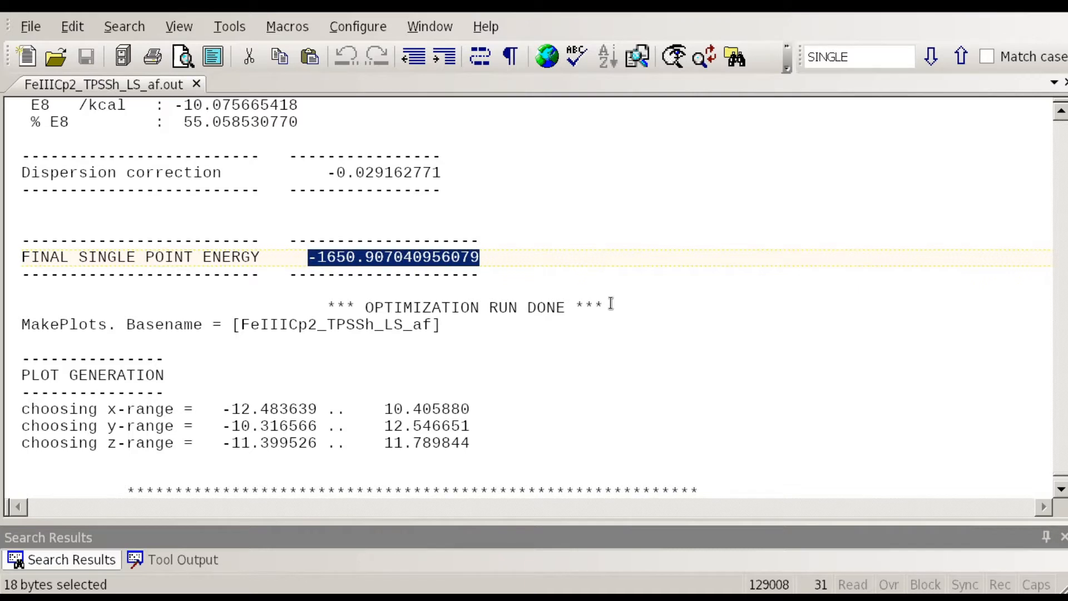
{"action": "scroll", "coordinate": [349, 183], "scroll_direction": "down", "scroll_amount": 2}
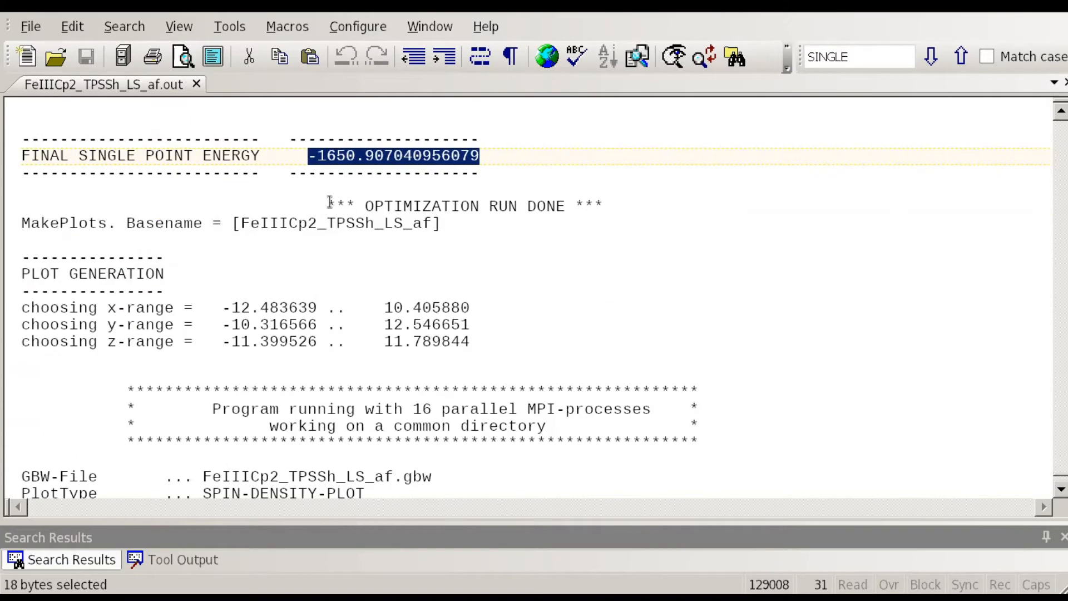
{"action": "left_click_drag", "start_coordinate": [328, 207], "coordinate": [618, 208]}
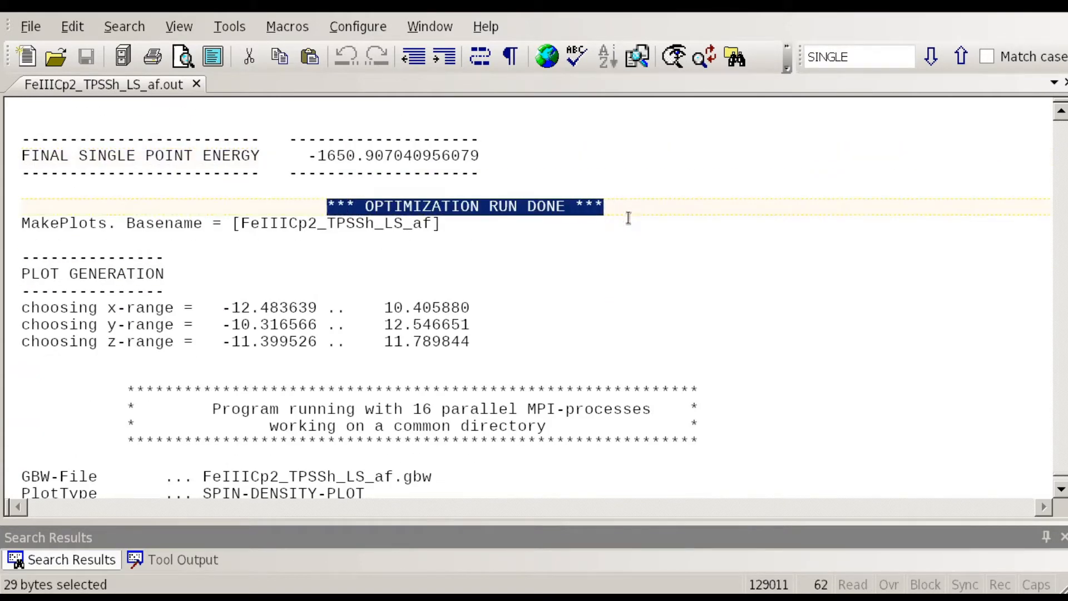
Look through the plot generation, ORCA property calculations and ORCA NUMERICAL FREQUENCIES sections after the optimization
{"action": "scroll", "coordinate": [755, 267], "scroll_direction": "down", "scroll_amount": 8}
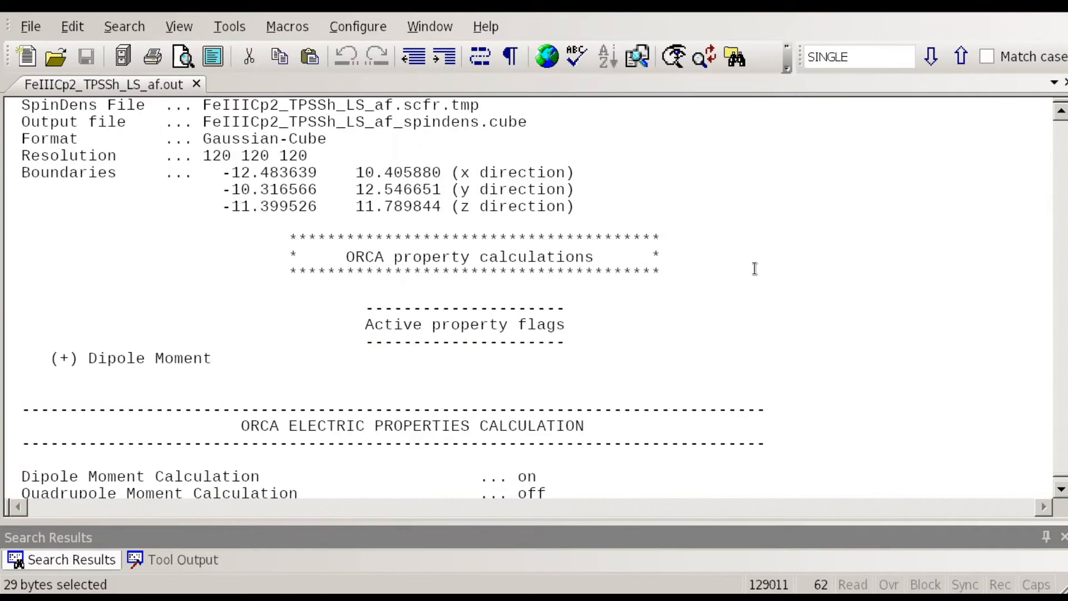
{"action": "scroll", "coordinate": [754, 268], "scroll_direction": "down", "scroll_amount": 2}
{"action": "scroll", "coordinate": [754, 269], "scroll_direction": "up", "scroll_amount": 5}
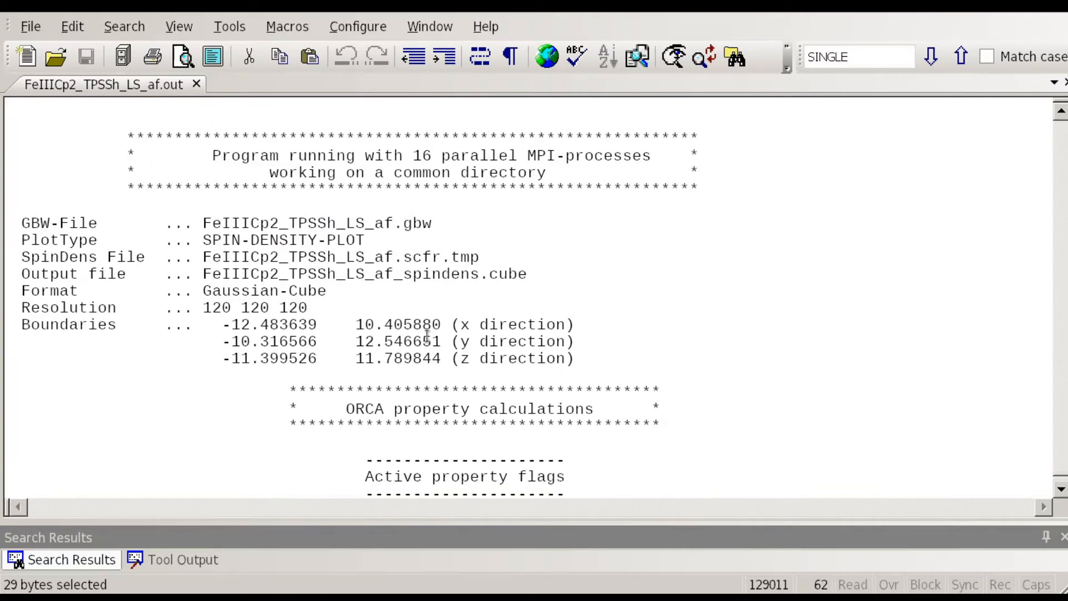
{"action": "scroll", "coordinate": [640, 304], "scroll_direction": "down", "scroll_amount": 16}
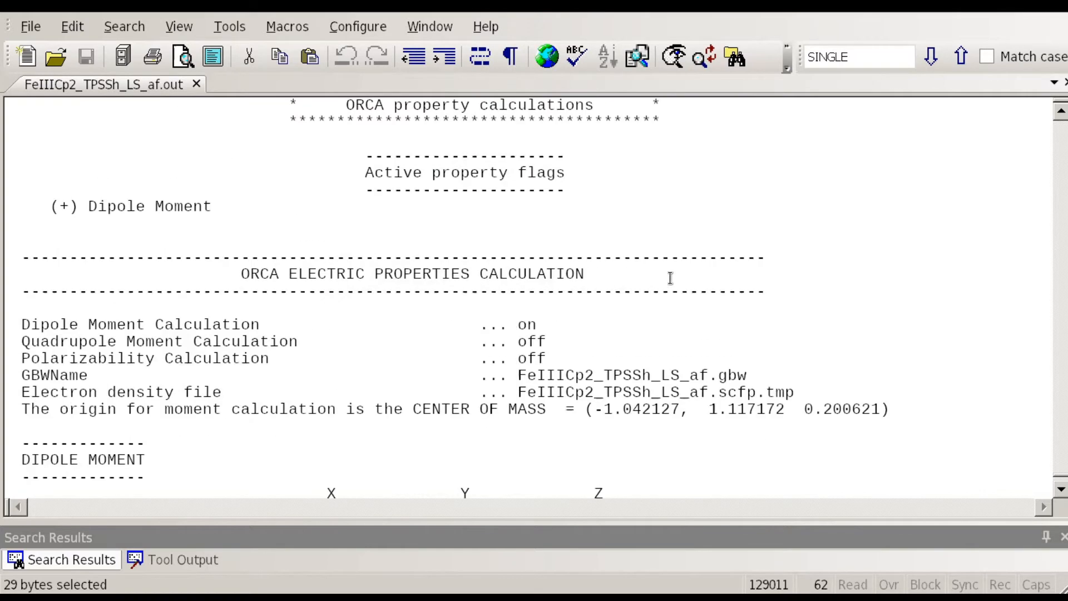
{"action": "scroll", "coordinate": [695, 279], "scroll_direction": "down", "scroll_amount": 17}
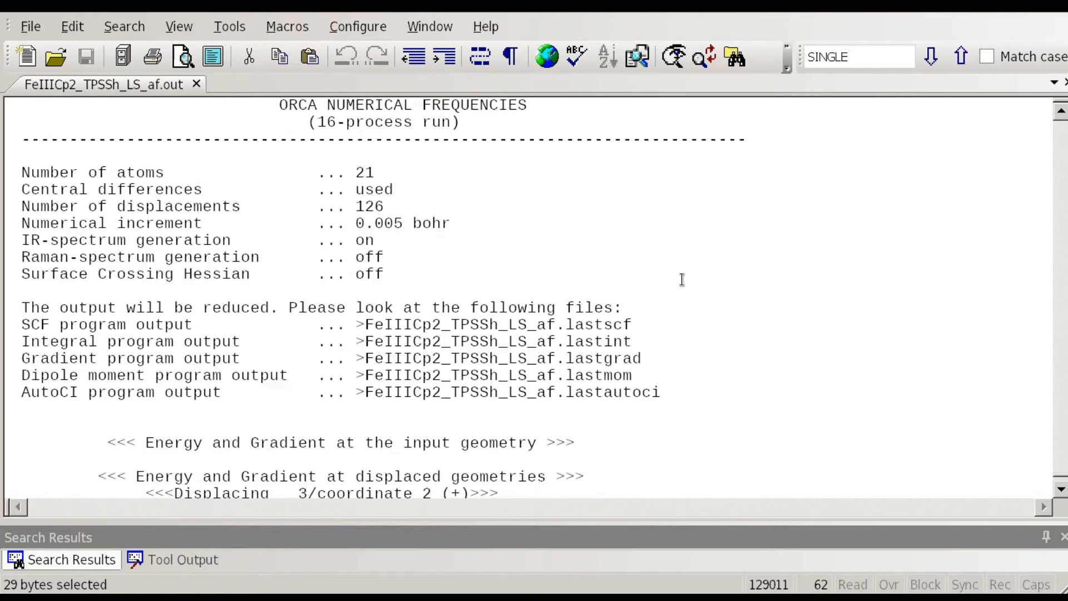
{"action": "scroll", "coordinate": [624, 271], "scroll_direction": "down", "scroll_amount": 1}
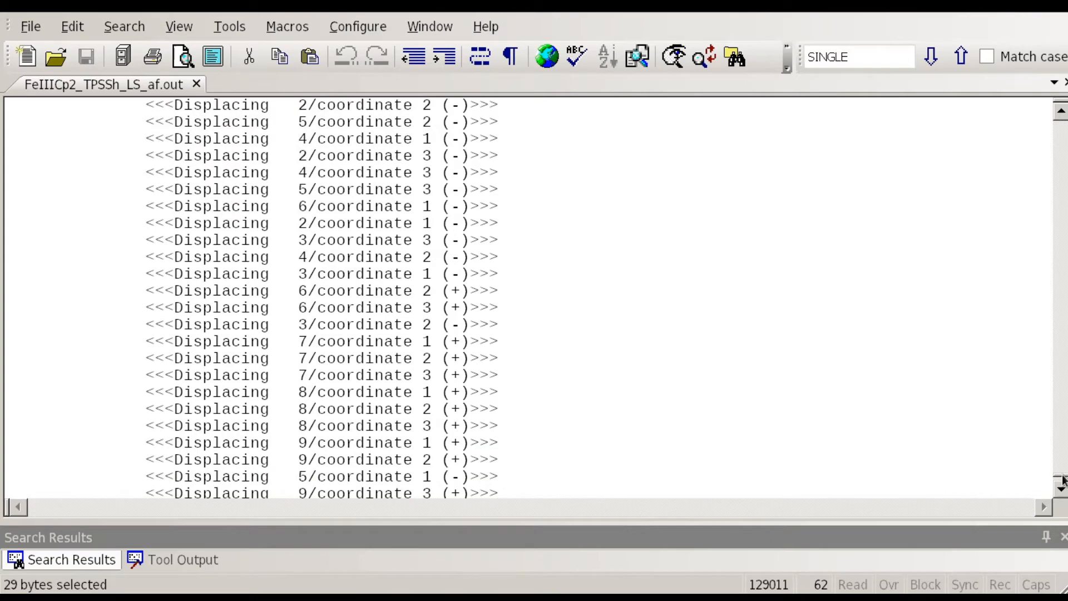
From the file's end, go back to the summary of contributions to the inner energy and highlight the electronic energy value
{"action": "left_click_drag", "start_coordinate": [1063, 477], "coordinate": [1064, 484]}
{"action": "scroll", "coordinate": [932, 388], "scroll_direction": "up", "scroll_amount": 1}
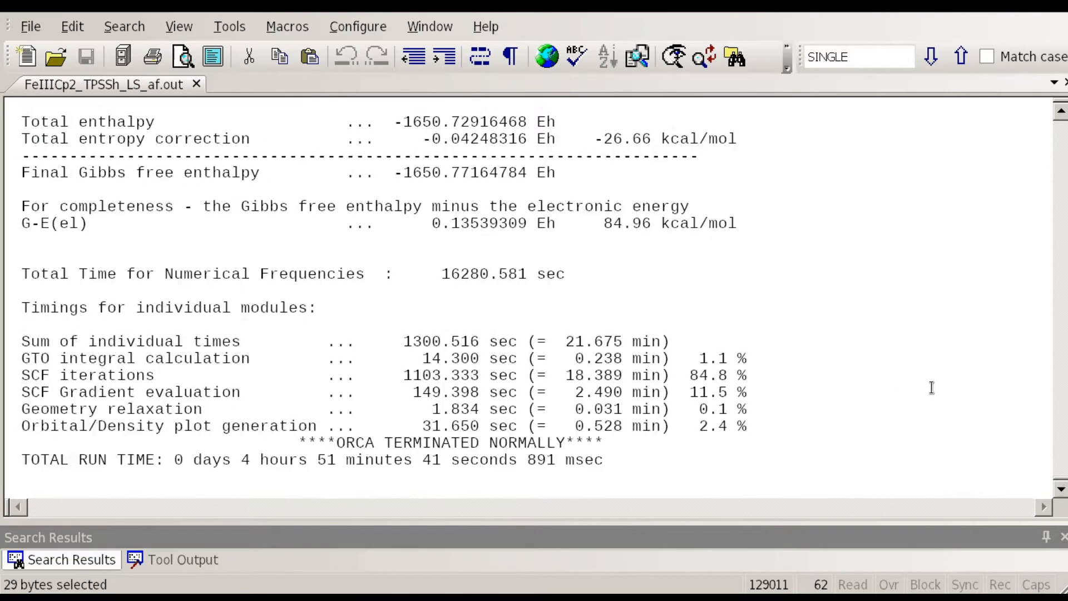
{"action": "scroll", "coordinate": [931, 387], "scroll_direction": "up", "scroll_amount": 4}
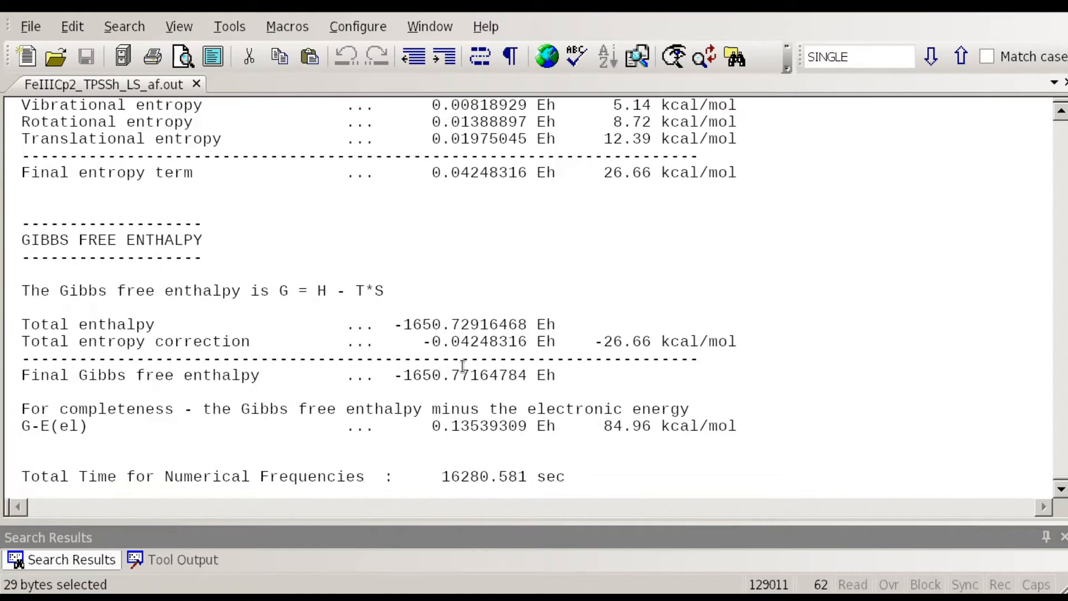
{"action": "scroll", "coordinate": [288, 313], "scroll_direction": "up", "scroll_amount": 20}
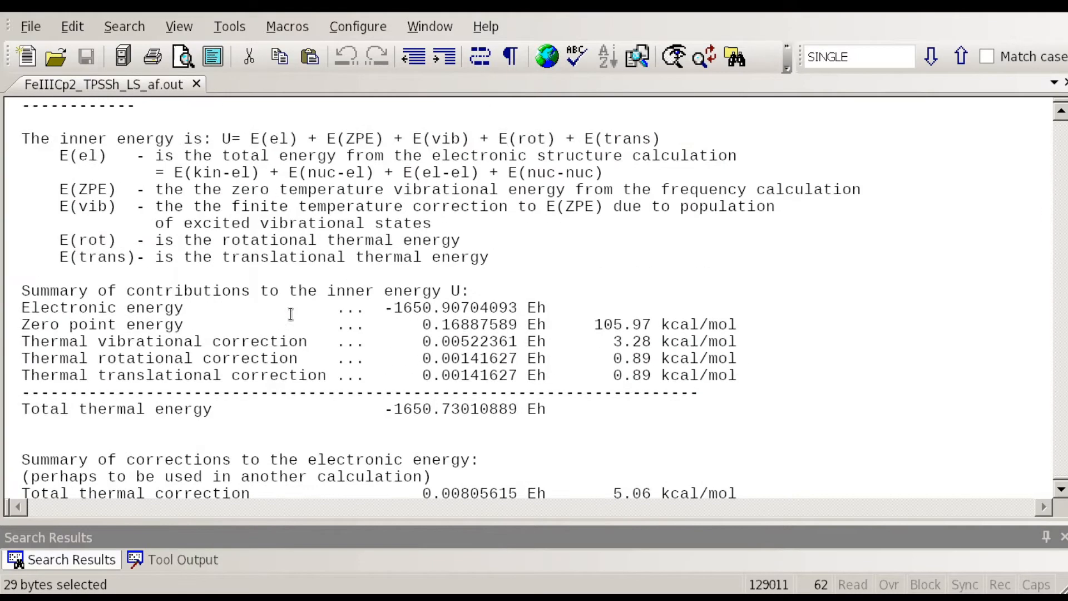
{"action": "scroll", "coordinate": [290, 313], "scroll_direction": "up", "scroll_amount": 11}
{"action": "scroll", "coordinate": [289, 313], "scroll_direction": "down", "scroll_amount": 12}
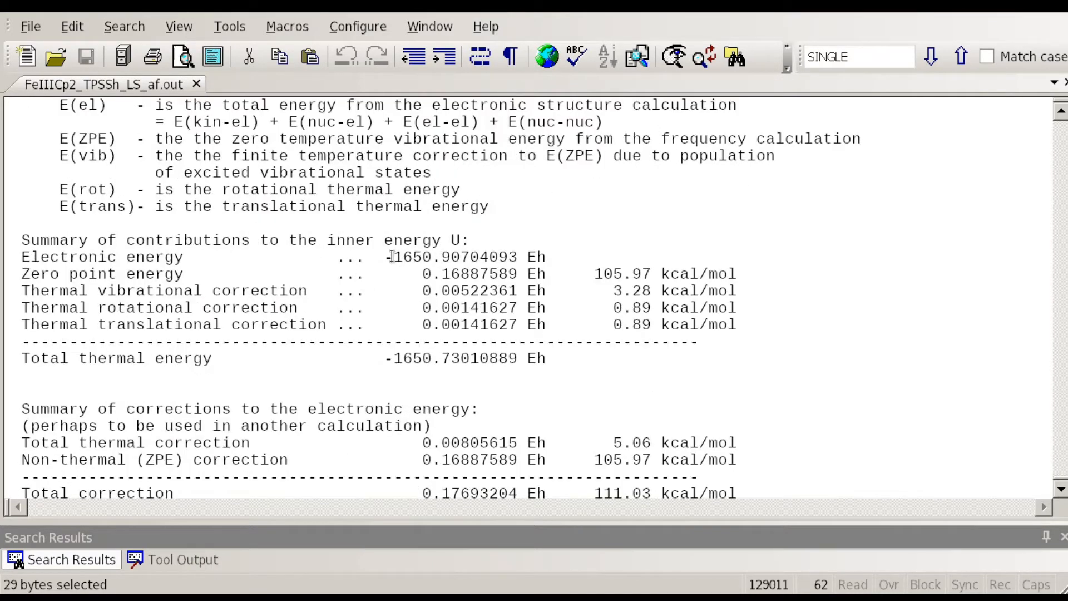
{"action": "left_click_drag", "start_coordinate": [389, 257], "coordinate": [538, 257]}
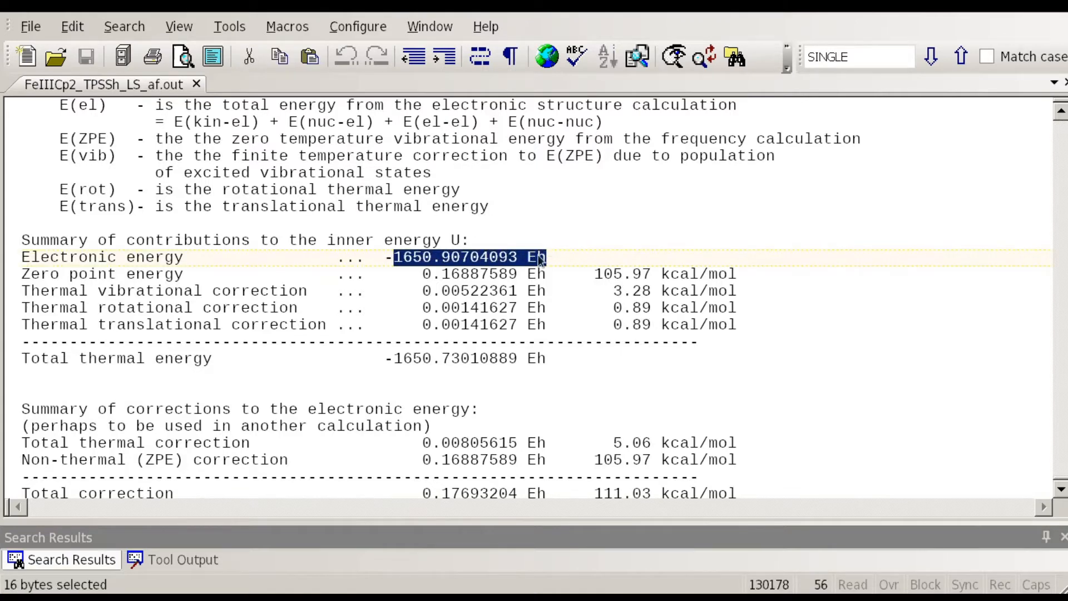
Highlight the Zero point energy label and its whole line in the inner energy summary
{"action": "left_click", "coordinate": [88, 277]}
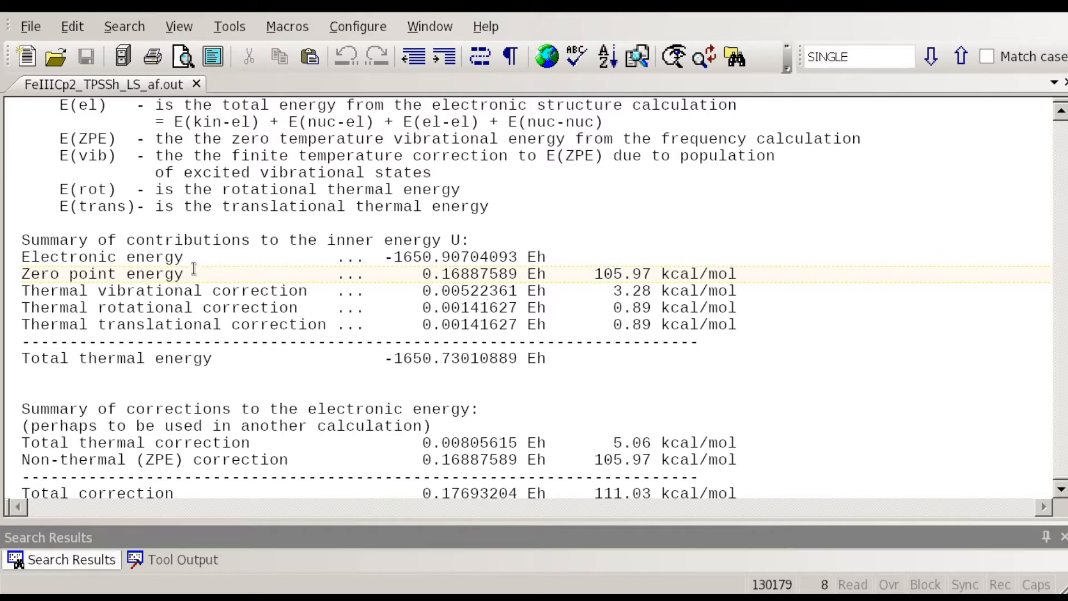
{"action": "left_click_drag", "start_coordinate": [192, 274], "coordinate": [22, 273]}
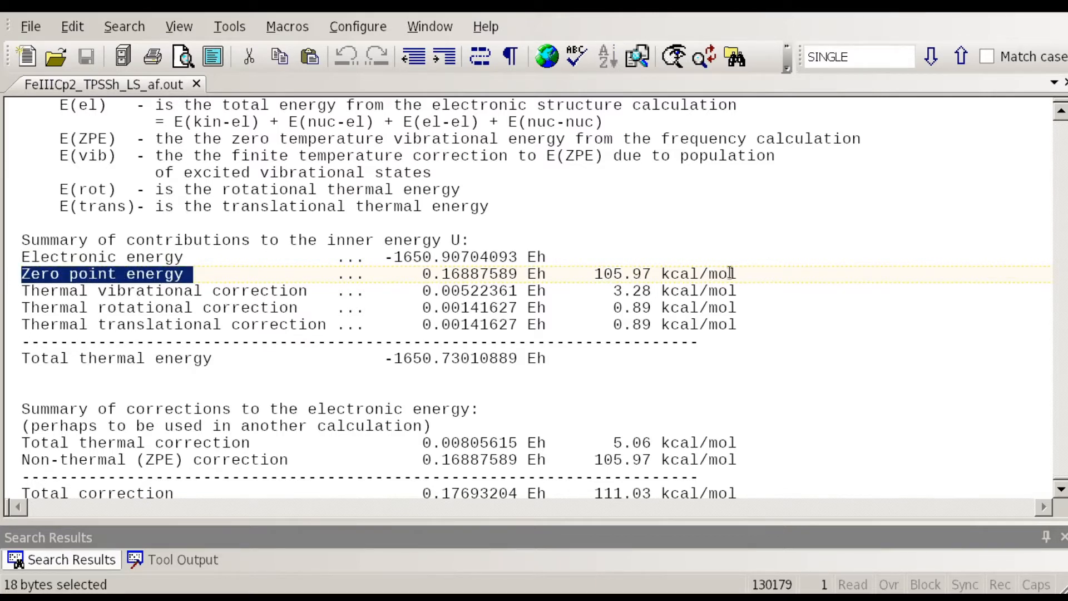
{"action": "left_click_drag", "start_coordinate": [749, 273], "coordinate": [22, 275]}
{"action": "left_click", "coordinate": [780, 282]}
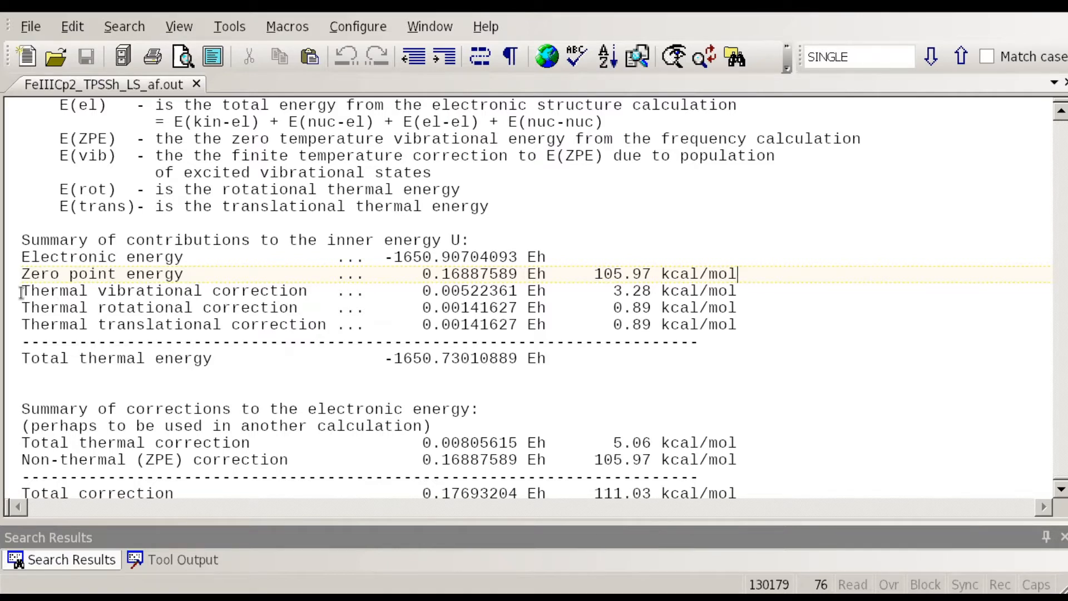
Highlight the thermal vibrational, rotational and translational correction entries, and the Total thermal energy line beneath them
{"action": "left_click_drag", "start_coordinate": [21, 293], "coordinate": [78, 309]}
{"action": "left_click_drag", "start_coordinate": [373, 325], "coordinate": [21, 326]}
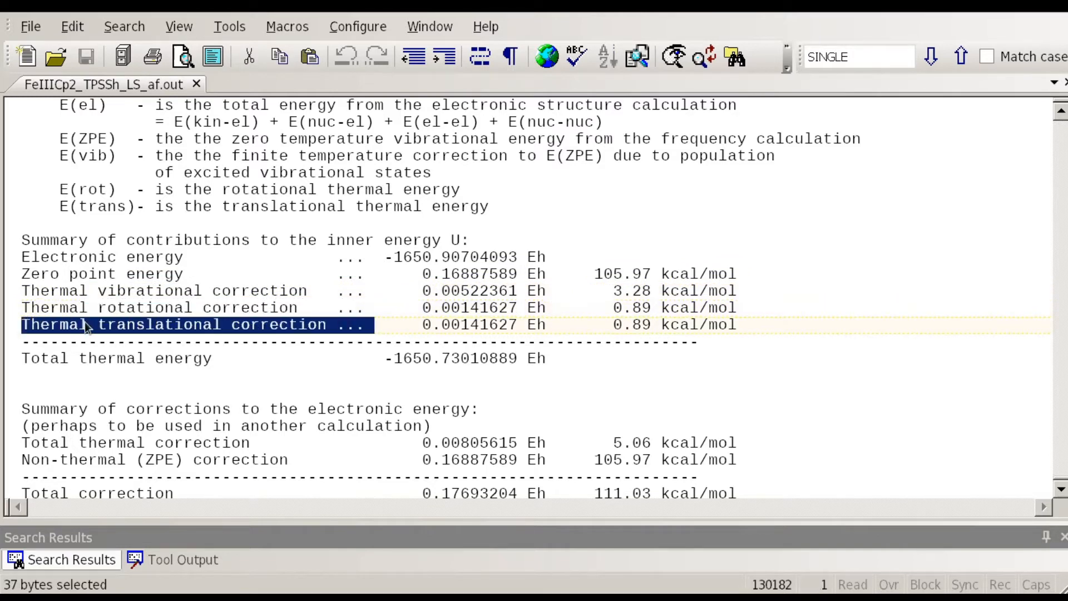
{"action": "left_click", "coordinate": [750, 325]}
{"action": "scroll", "coordinate": [769, 324], "scroll_direction": "down", "scroll_amount": 2}
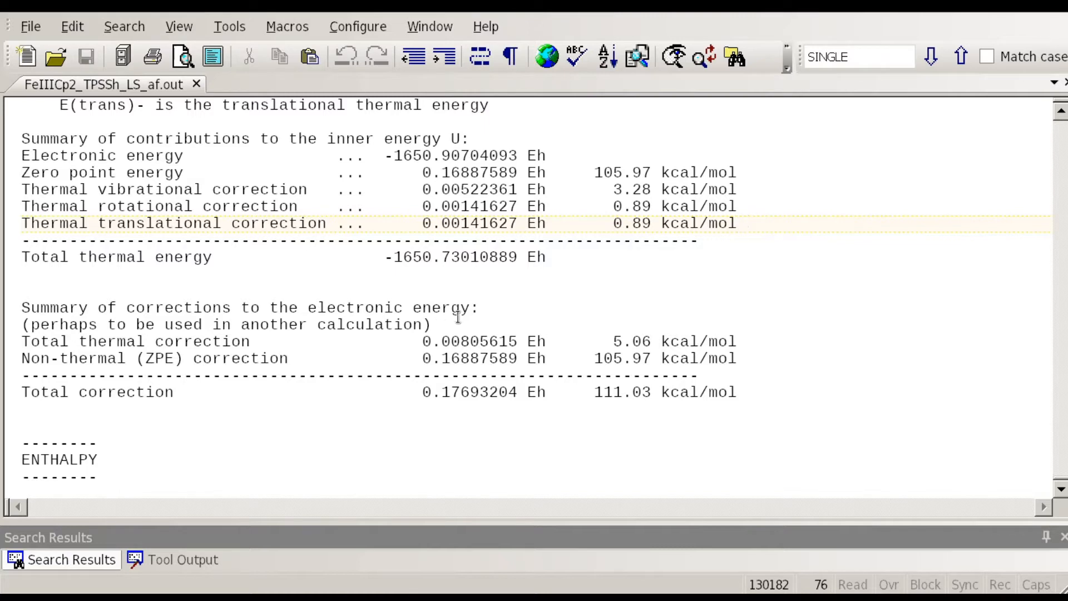
{"action": "left_click_drag", "start_coordinate": [547, 257], "coordinate": [9, 255]}
Review the corrections to the electronic energy and the ENTHALPY section with its thermal enthalpy correction and total enthalpy
{"action": "scroll", "coordinate": [365, 397], "scroll_direction": "down", "scroll_amount": 4}
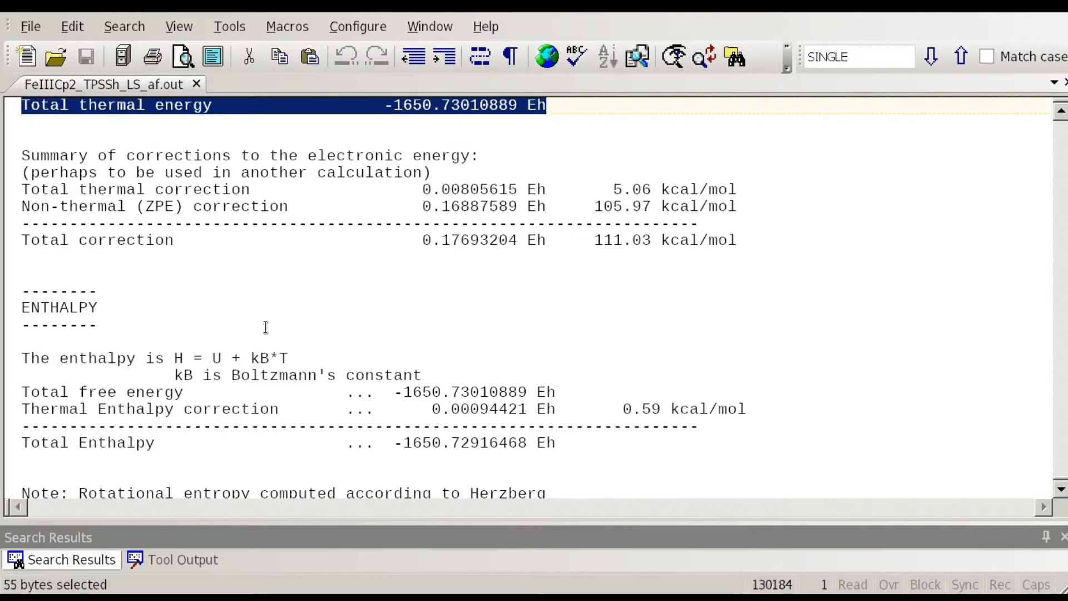
{"action": "scroll", "coordinate": [266, 329], "scroll_direction": "up", "scroll_amount": 1}
{"action": "scroll", "coordinate": [604, 327], "scroll_direction": "down", "scroll_amount": 1}
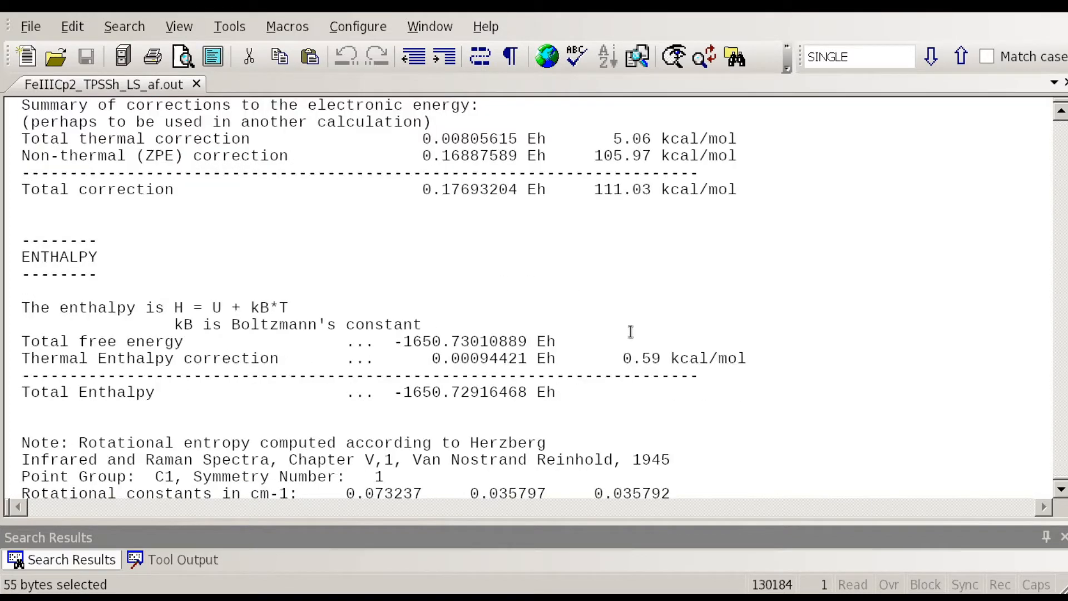
{"action": "scroll", "coordinate": [746, 312], "scroll_direction": "down", "scroll_amount": 2}
{"action": "scroll", "coordinate": [746, 313], "scroll_direction": "down", "scroll_amount": 1}
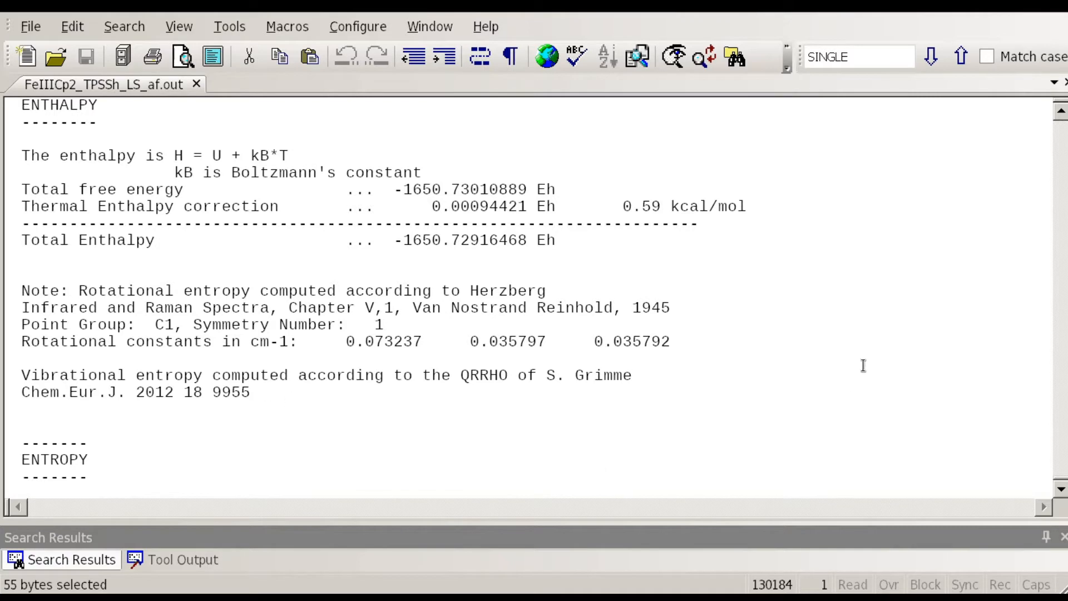
{"action": "scroll", "coordinate": [871, 340], "scroll_direction": "up", "scroll_amount": 2}
{"action": "scroll", "coordinate": [873, 334], "scroll_direction": "down", "scroll_amount": 1}
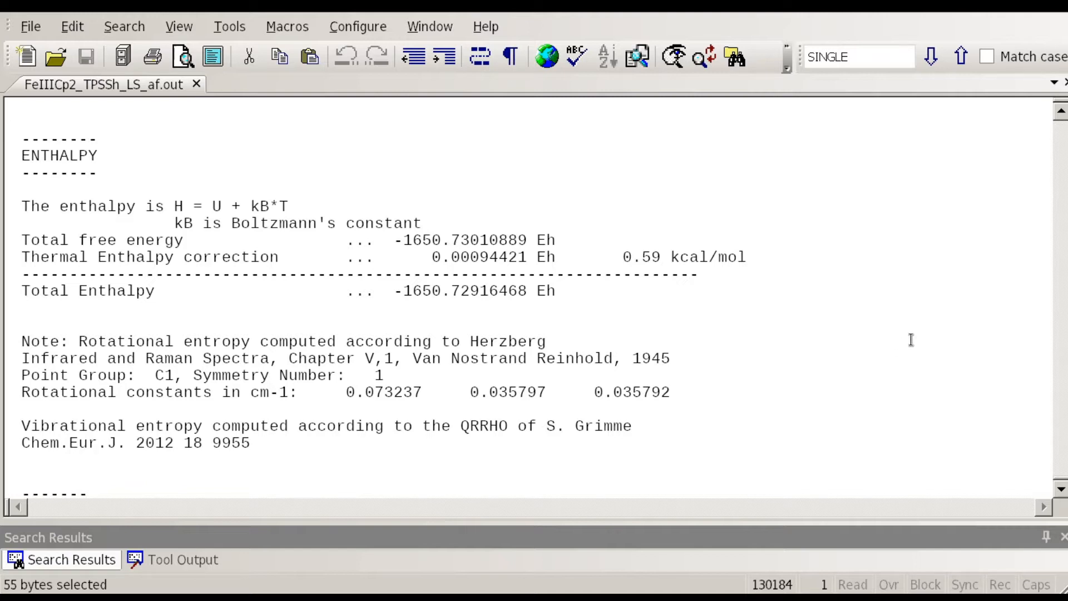
Examine the ENTROPY section with its electronic, vibrational, rotational and translational contributions
{"action": "scroll", "coordinate": [768, 372], "scroll_direction": "down", "scroll_amount": 3}
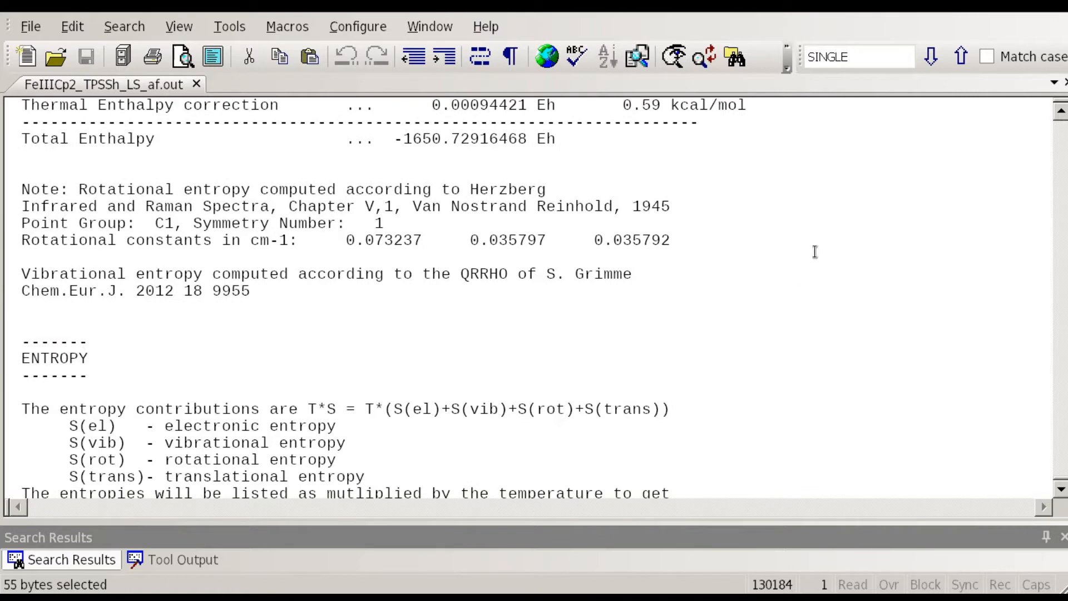
{"action": "scroll", "coordinate": [880, 357], "scroll_direction": "down", "scroll_amount": 2}
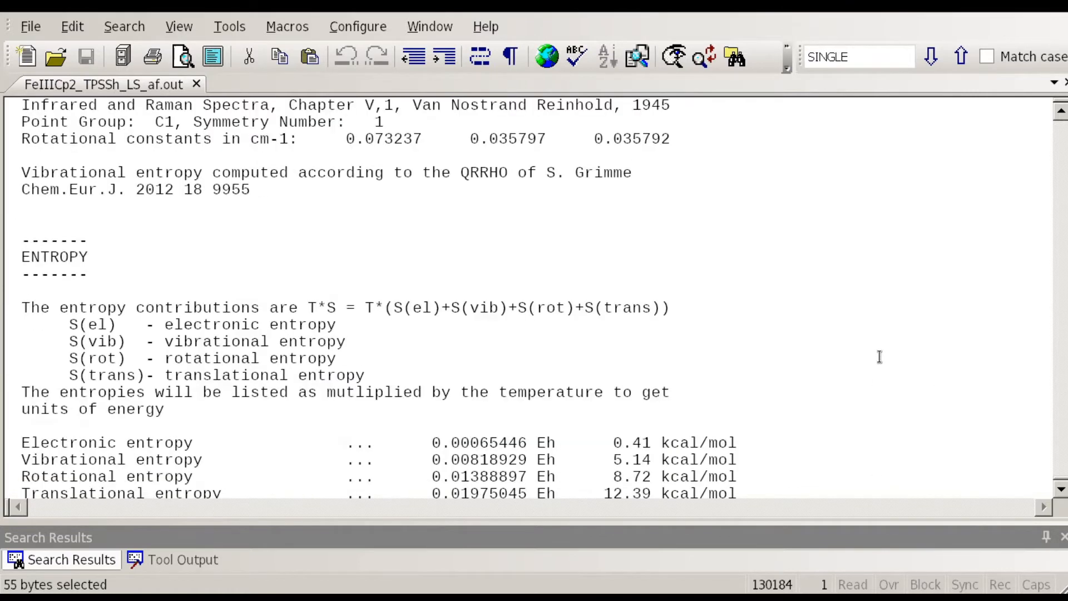
{"action": "scroll", "coordinate": [104, 288], "scroll_direction": "down", "scroll_amount": 2}
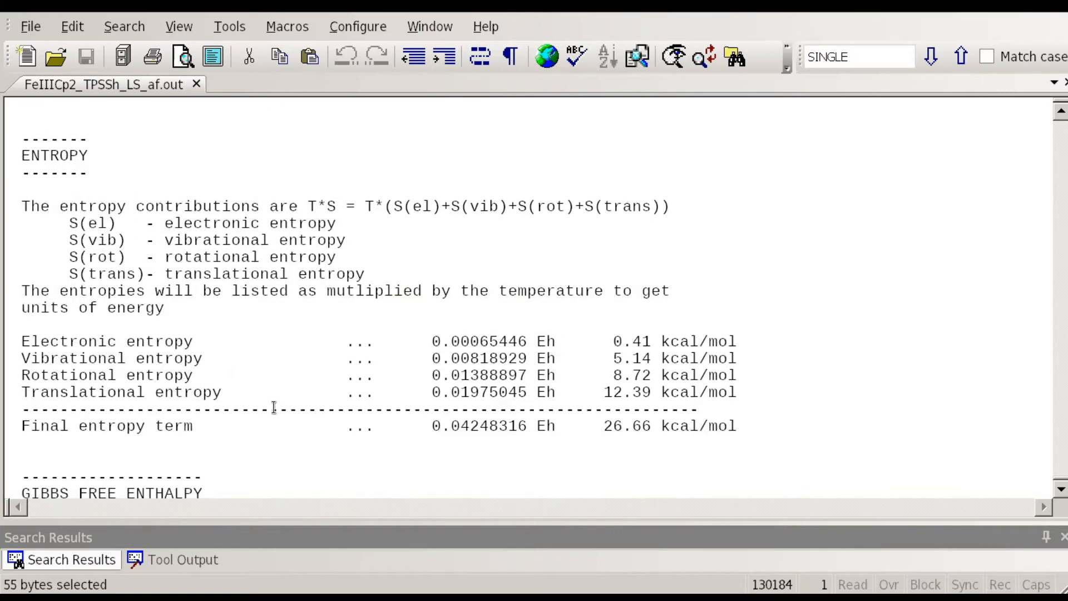
Go to the GIBBS FREE ENTHALPY section and highlight the Final Gibbs free enthalpy value
{"action": "scroll", "coordinate": [835, 361], "scroll_direction": "down", "scroll_amount": 6}
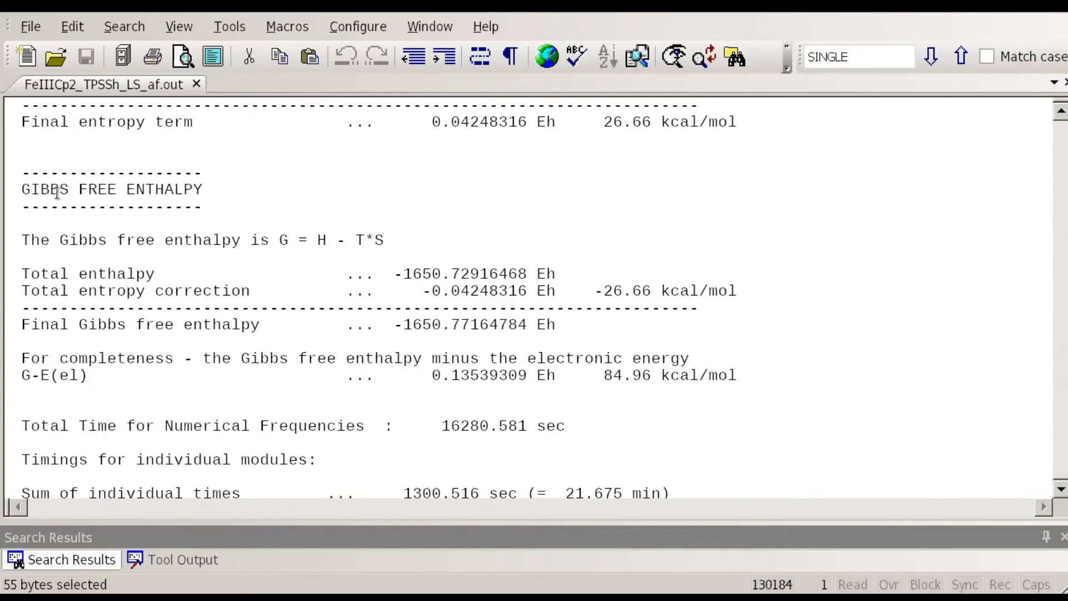
{"action": "scroll", "coordinate": [516, 362], "scroll_direction": "down", "scroll_amount": 2}
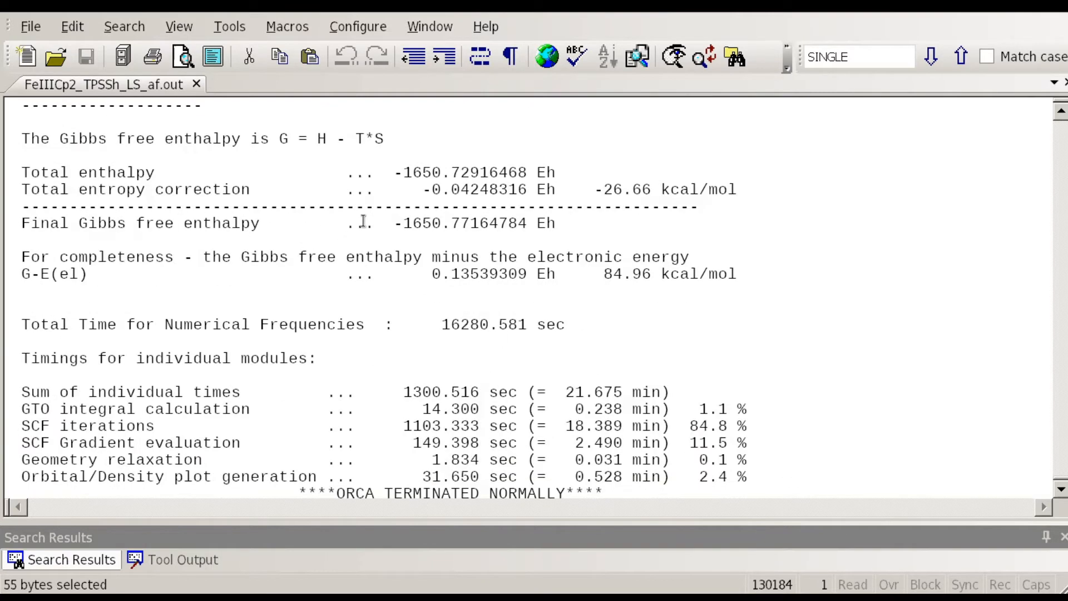
{"action": "scroll", "coordinate": [363, 222], "scroll_direction": "up", "scroll_amount": 2}
{"action": "left_click_drag", "start_coordinate": [396, 327], "coordinate": [557, 327]}
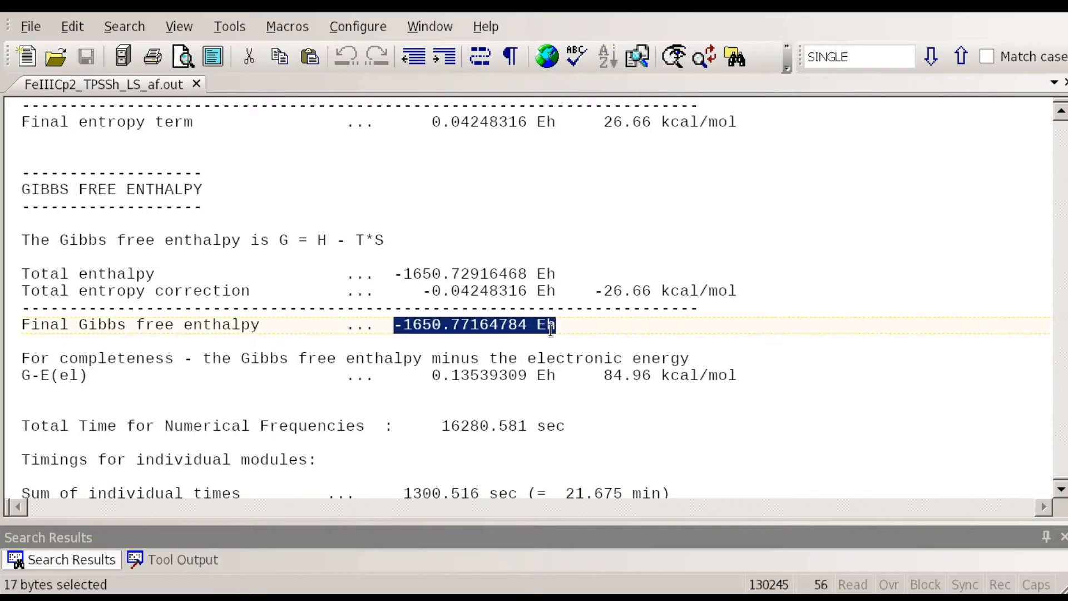
{"action": "left_click", "coordinate": [499, 329]}
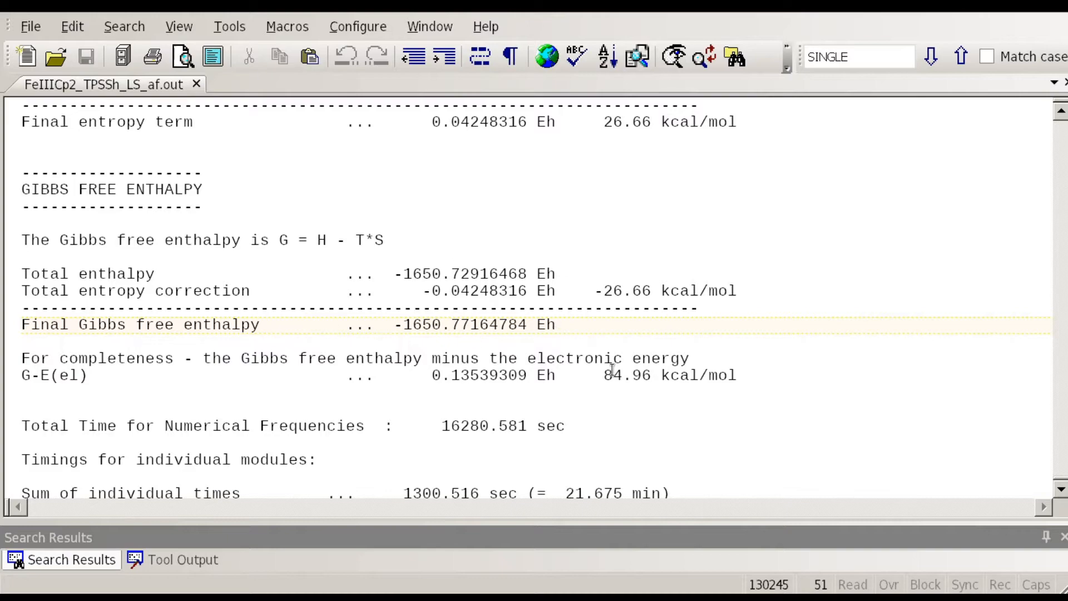
Check the closing module timings, and look back through the thermochemistry output to the vibrational frequencies
{"action": "scroll", "coordinate": [755, 312], "scroll_direction": "down", "scroll_amount": 3}
{"action": "scroll", "coordinate": [743, 334], "scroll_direction": "down", "scroll_amount": 3}
{"action": "scroll", "coordinate": [746, 312], "scroll_direction": "up", "scroll_amount": 20}
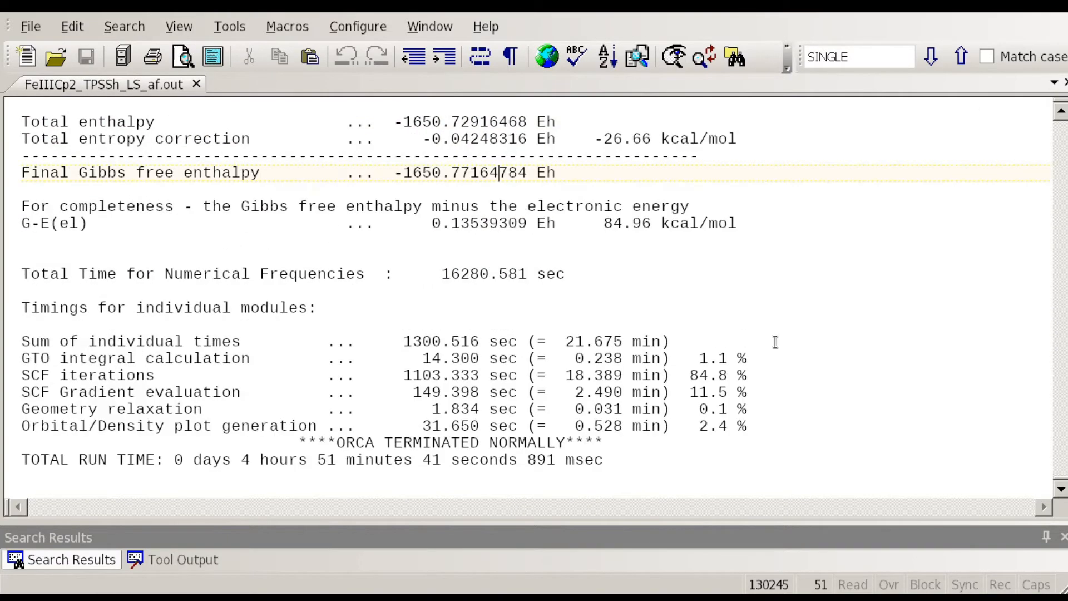
{"action": "scroll", "coordinate": [874, 306], "scroll_direction": "up", "scroll_amount": 20}
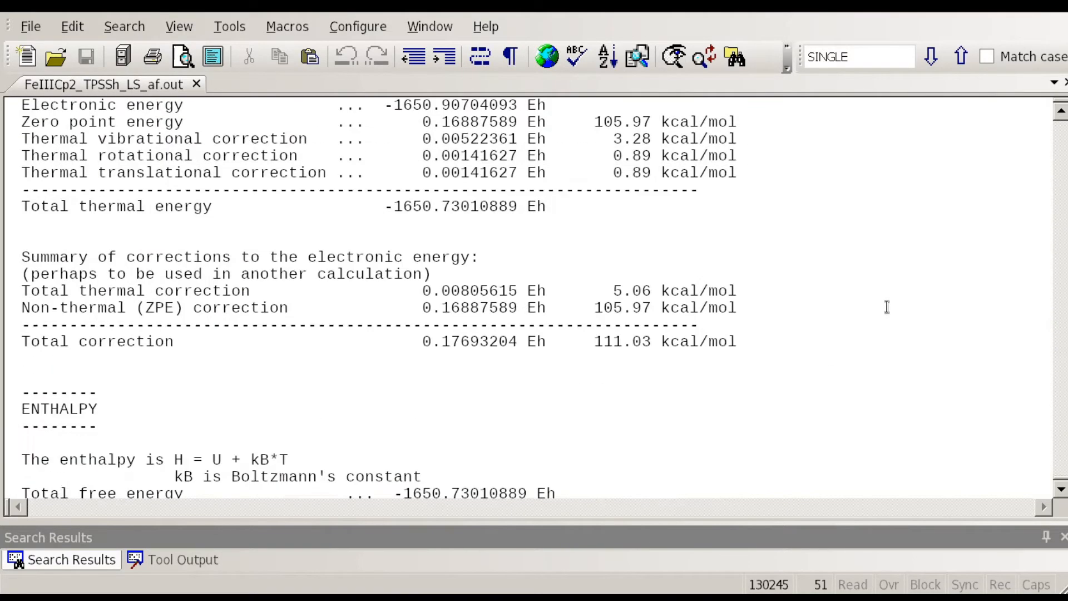
{"action": "scroll", "coordinate": [882, 331], "scroll_direction": "up", "scroll_amount": 20}
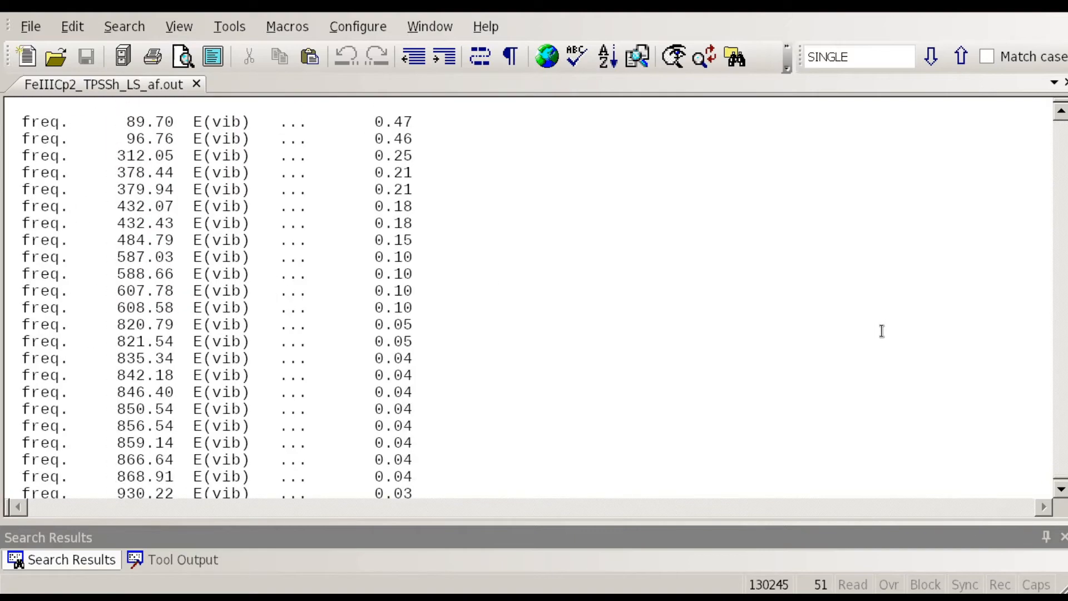
{"action": "scroll", "coordinate": [896, 340], "scroll_direction": "down", "scroll_amount": 6}
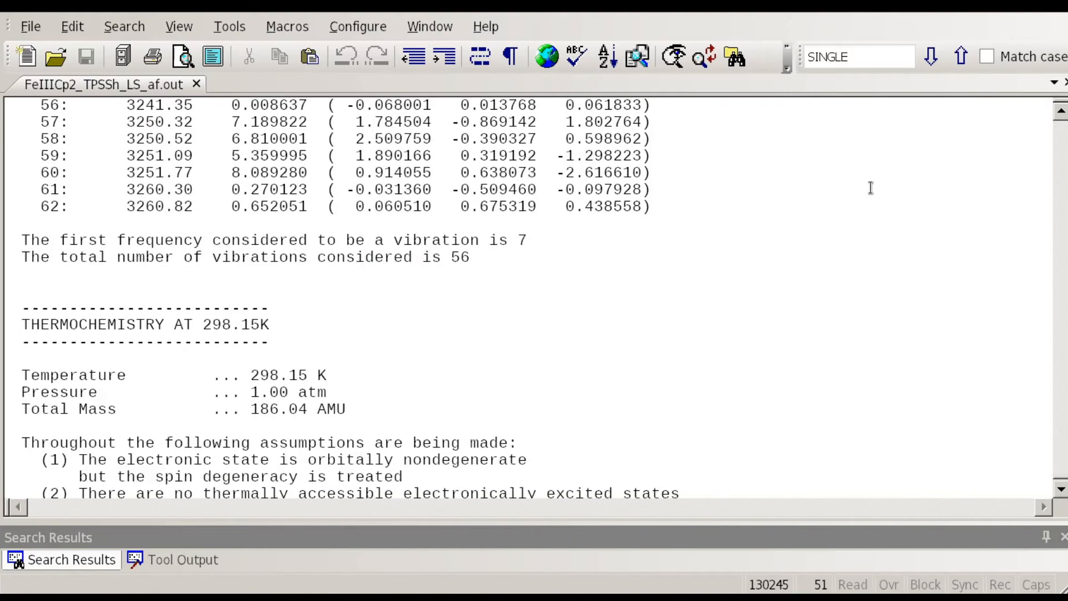
Search the file for "loewdin" to reach the LOEWDIN POPULATION ANALYSIS section
{"action": "left_click", "coordinate": [871, 59]}
{"action": "type", "text": "lo"}
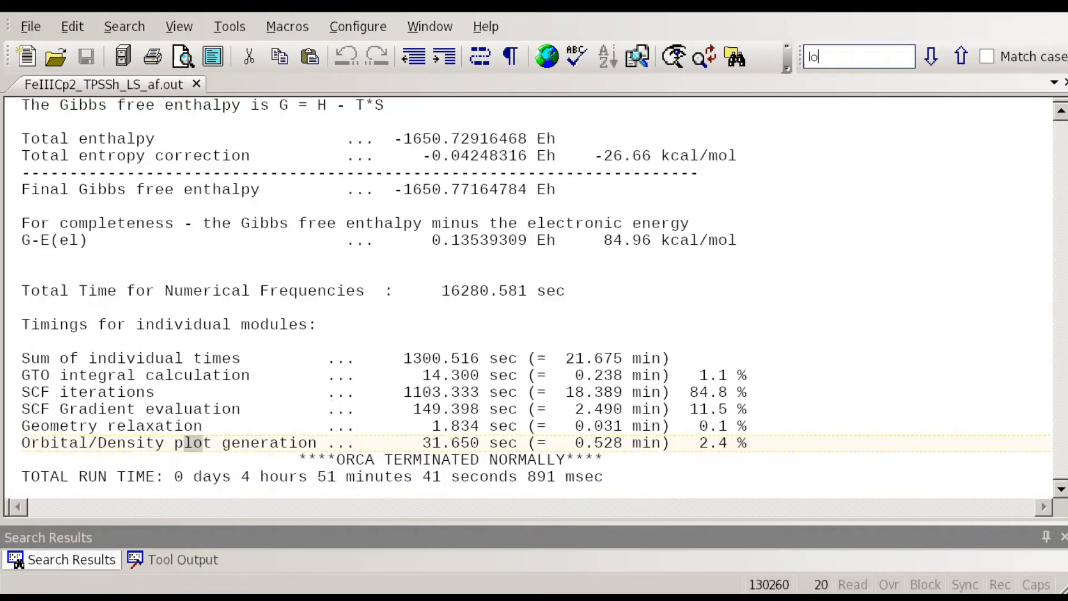
{"action": "type", "text": "ewdin"}
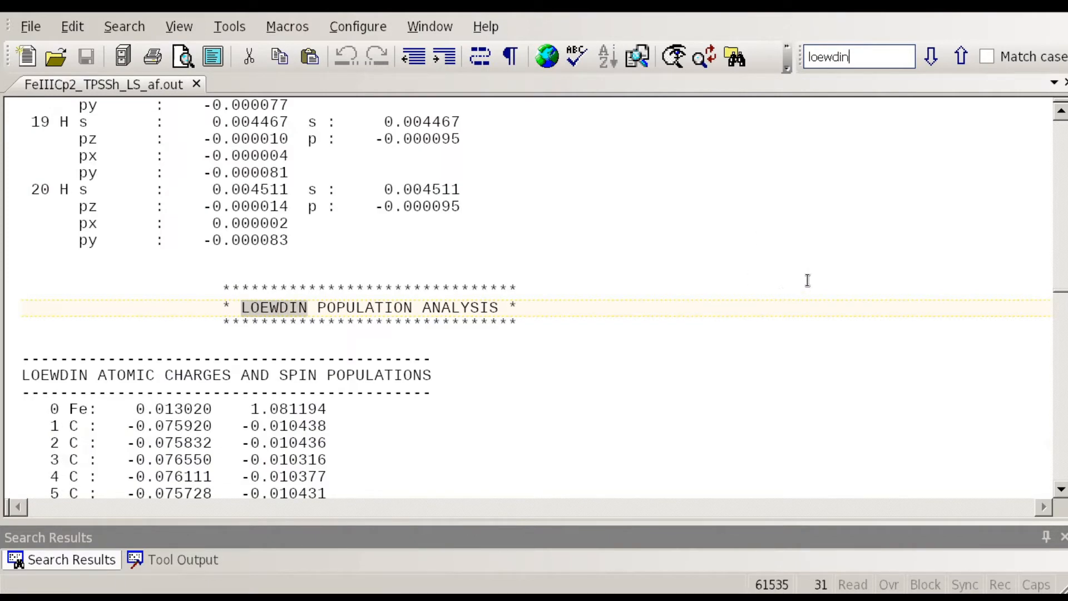
Highlight the Fe atom's charge and spin population in the LOEWDIN ATOMIC CHARGES AND SPIN POPULATIONS table
{"action": "left_click", "coordinate": [520, 327]}
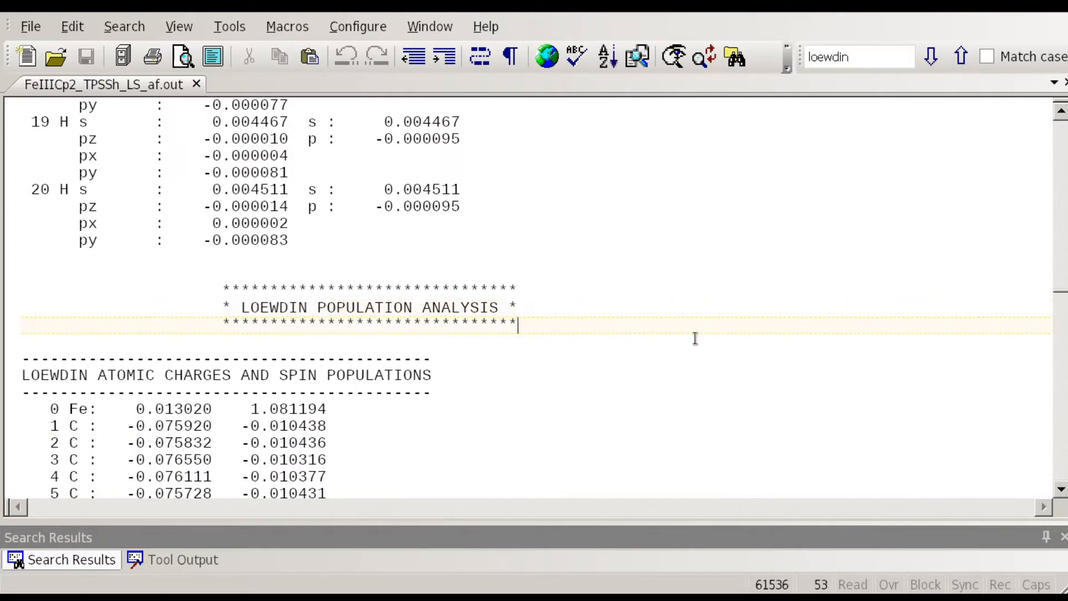
{"action": "scroll", "coordinate": [627, 346], "scroll_direction": "down", "scroll_amount": 3}
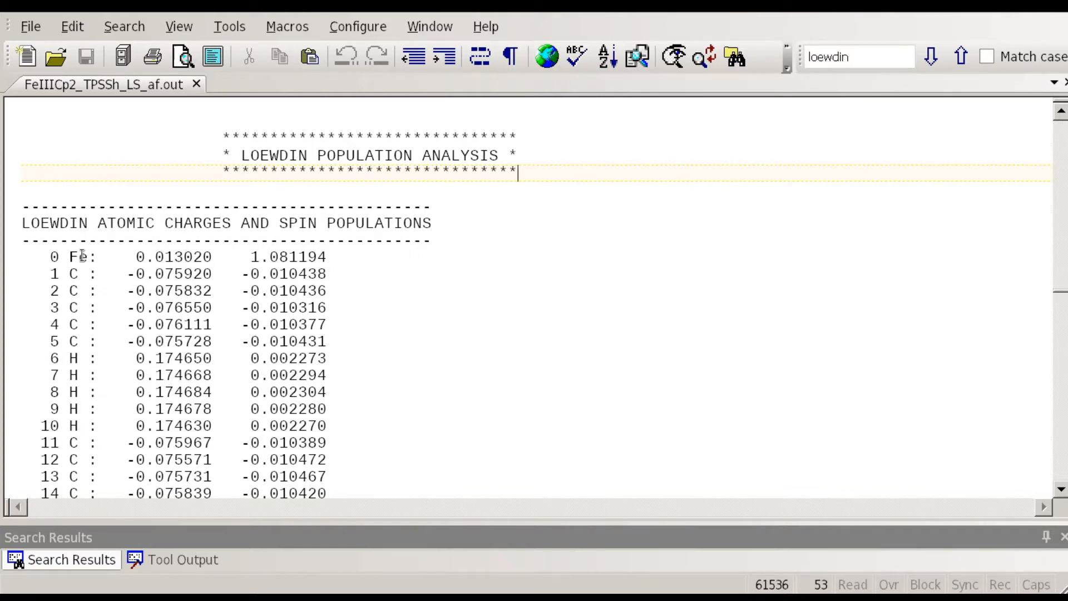
{"action": "left_click_drag", "start_coordinate": [336, 256], "coordinate": [48, 256]}
{"action": "left_click", "coordinate": [377, 253]}
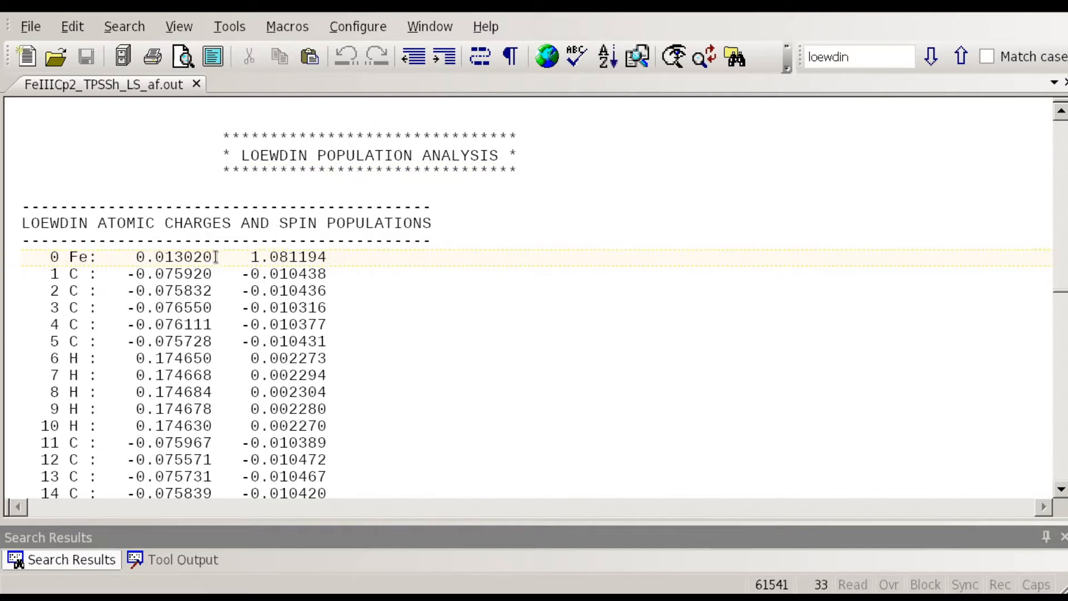
{"action": "left_click_drag", "start_coordinate": [216, 257], "coordinate": [137, 257]}
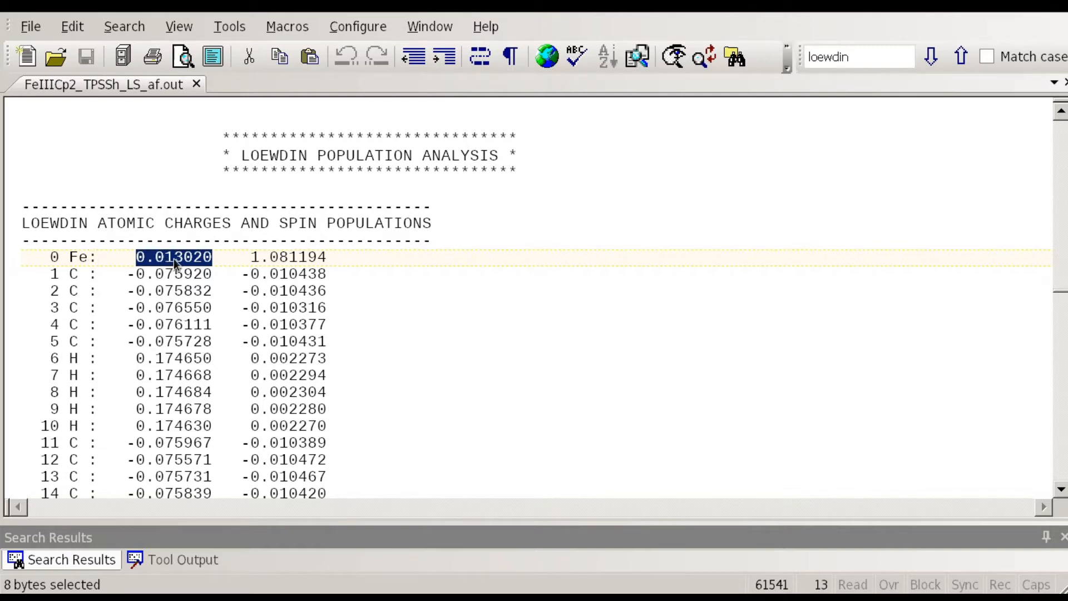
{"action": "scroll", "coordinate": [314, 257], "scroll_direction": "down", "scroll_amount": 1}
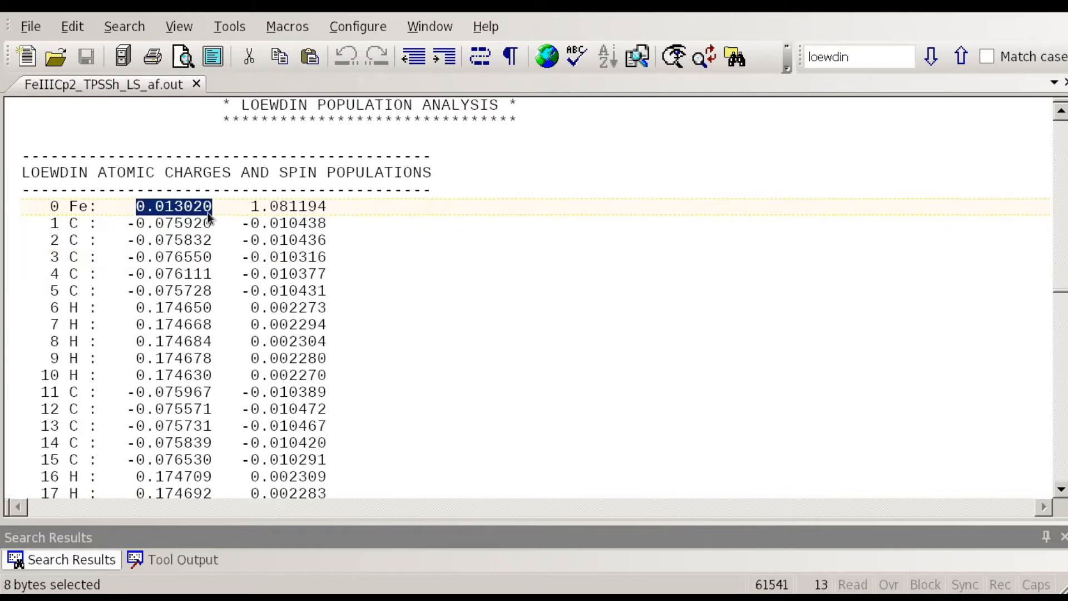
{"action": "left_click_drag", "start_coordinate": [335, 207], "coordinate": [250, 207]}
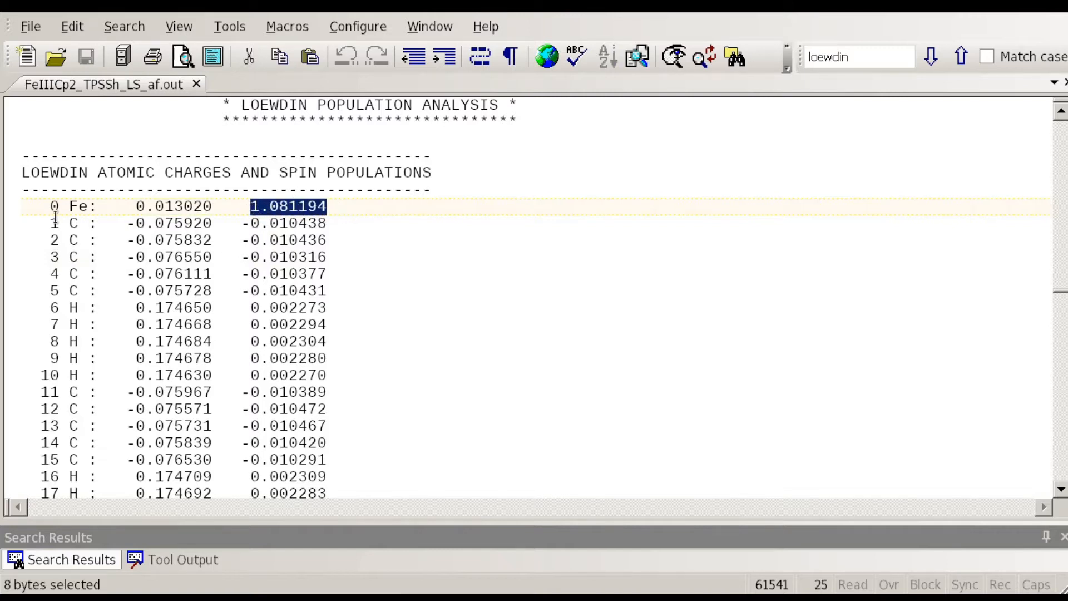
{"action": "left_click", "coordinate": [334, 210]}
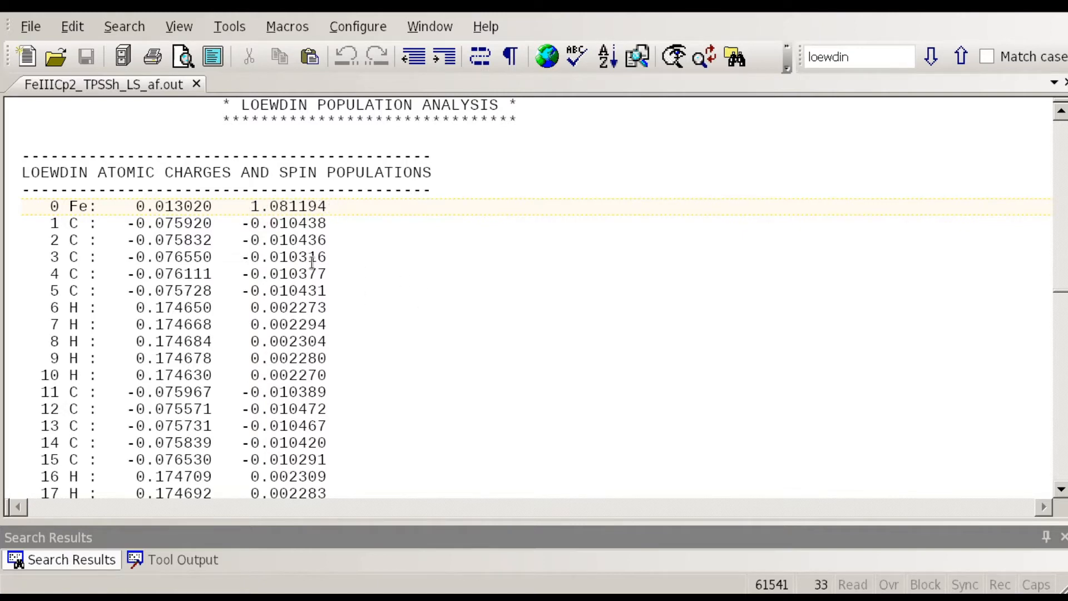
Review the Loewdin charges and spin populations of the carbon and hydrogen atoms, and compare them with the Fe row
{"action": "scroll", "coordinate": [354, 260], "scroll_direction": "down", "scroll_amount": 3}
{"action": "scroll", "coordinate": [356, 272], "scroll_direction": "up", "scroll_amount": 2}
{"action": "scroll", "coordinate": [358, 272], "scroll_direction": "down", "scroll_amount": 3}
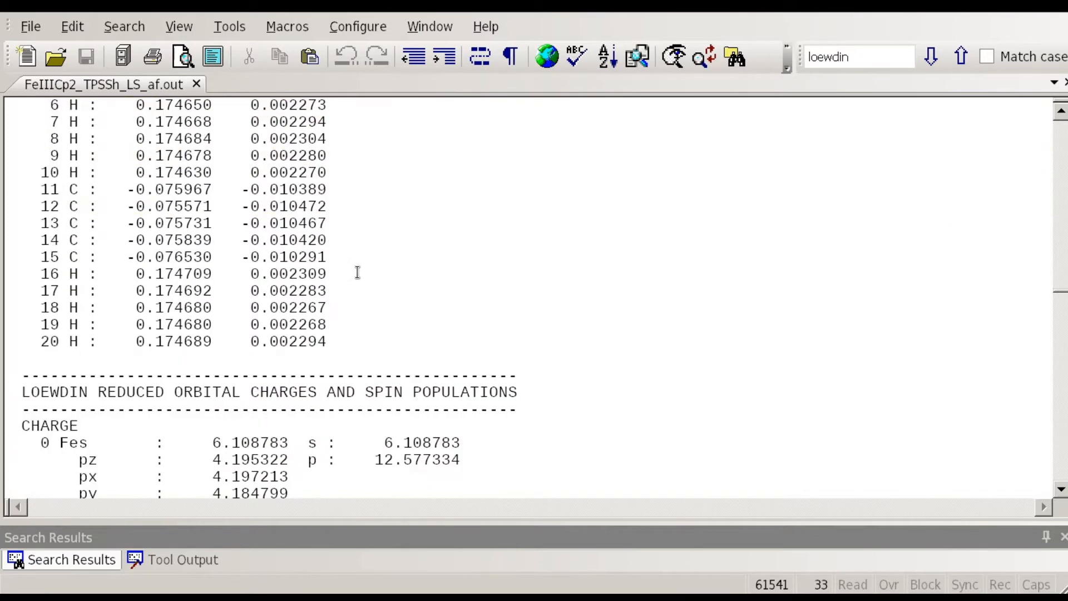
{"action": "scroll", "coordinate": [358, 272], "scroll_direction": "up", "scroll_amount": 5}
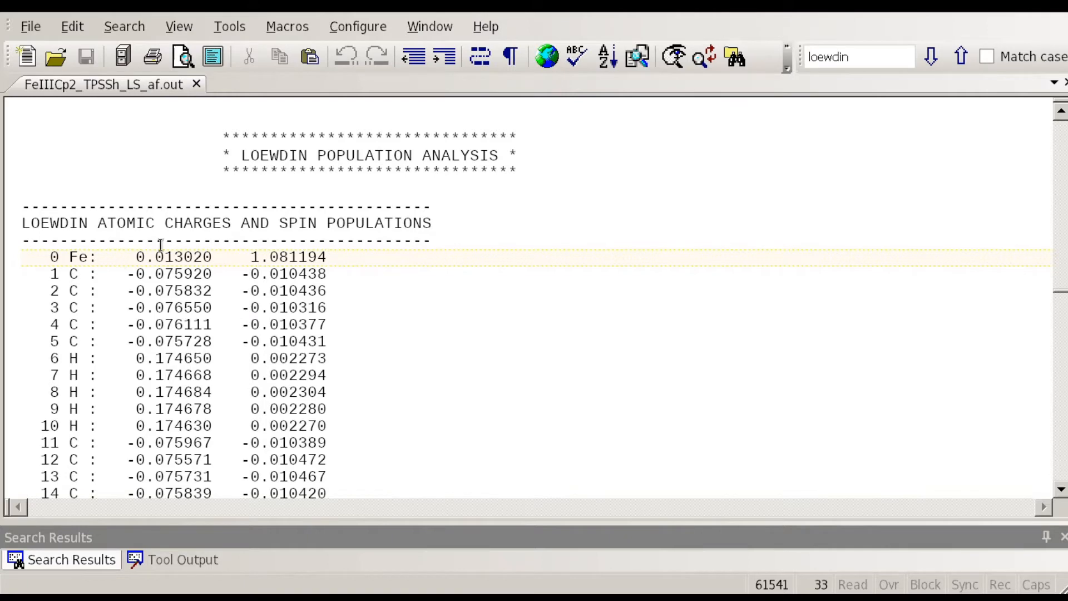
{"action": "scroll", "coordinate": [396, 272], "scroll_direction": "down", "scroll_amount": 4}
{"action": "scroll", "coordinate": [382, 377], "scroll_direction": "up", "scroll_amount": 2}
{"action": "scroll", "coordinate": [379, 382], "scroll_direction": "down", "scroll_amount": 2}
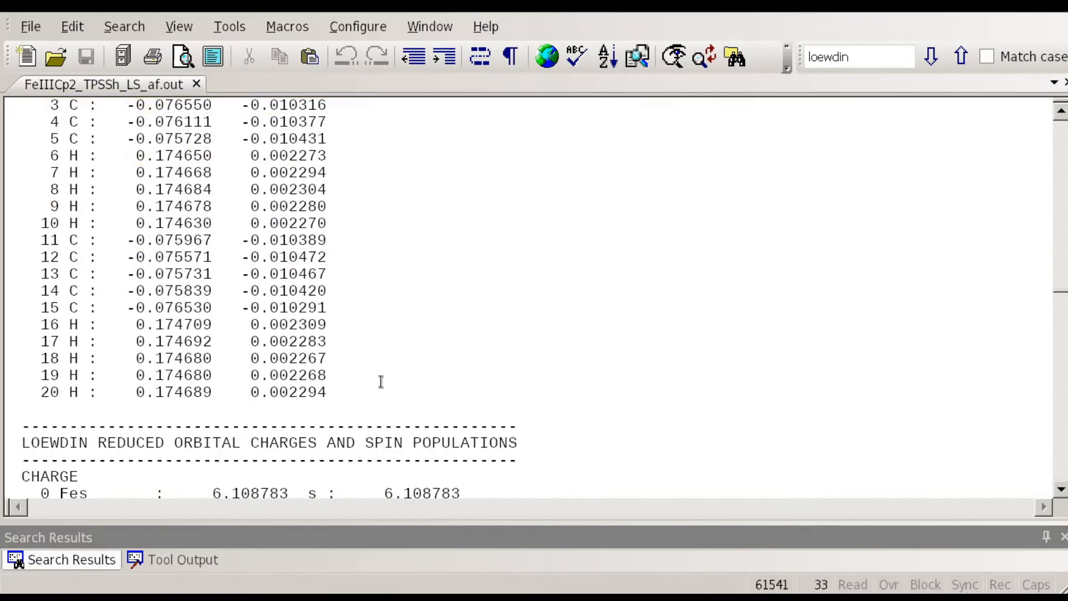
{"action": "scroll", "coordinate": [381, 382], "scroll_direction": "up", "scroll_amount": 1}
{"action": "scroll", "coordinate": [425, 377], "scroll_direction": "up", "scroll_amount": 3}
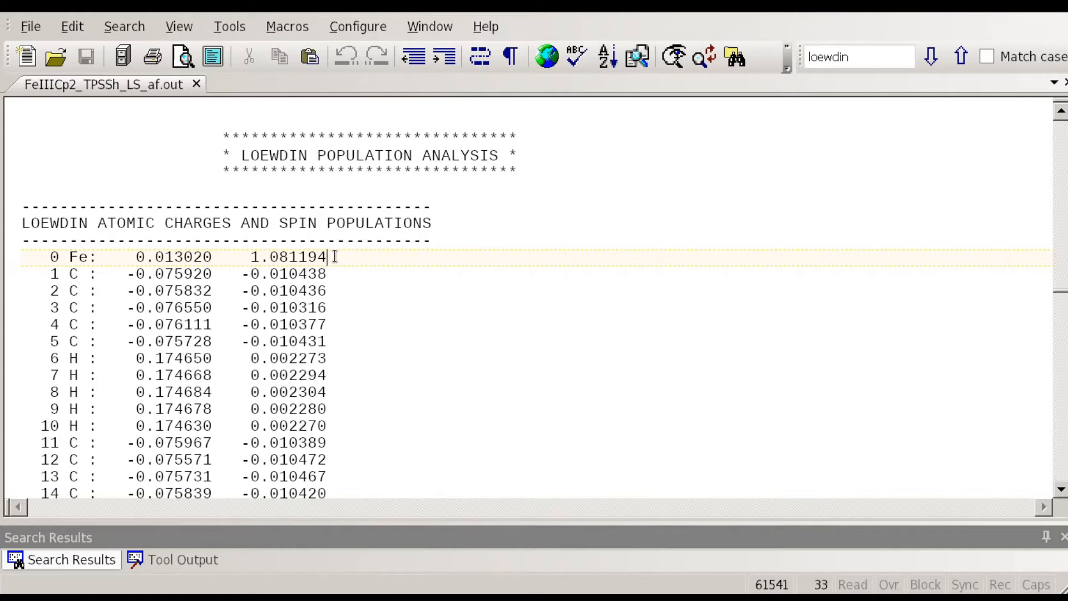
{"action": "double_click", "coordinate": [139, 256]}
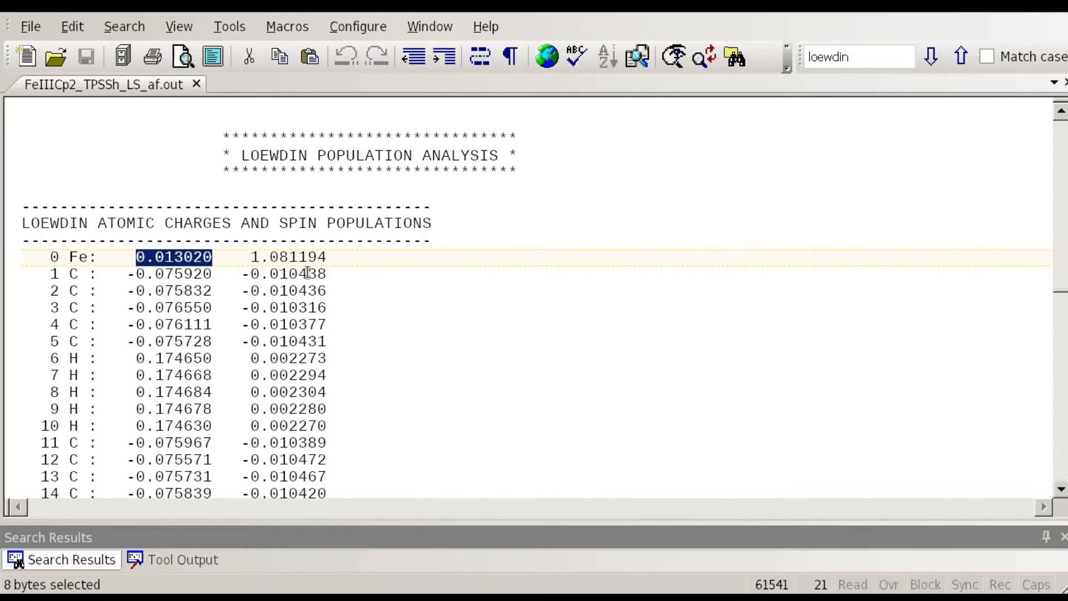
{"action": "left_click", "coordinate": [254, 256]}
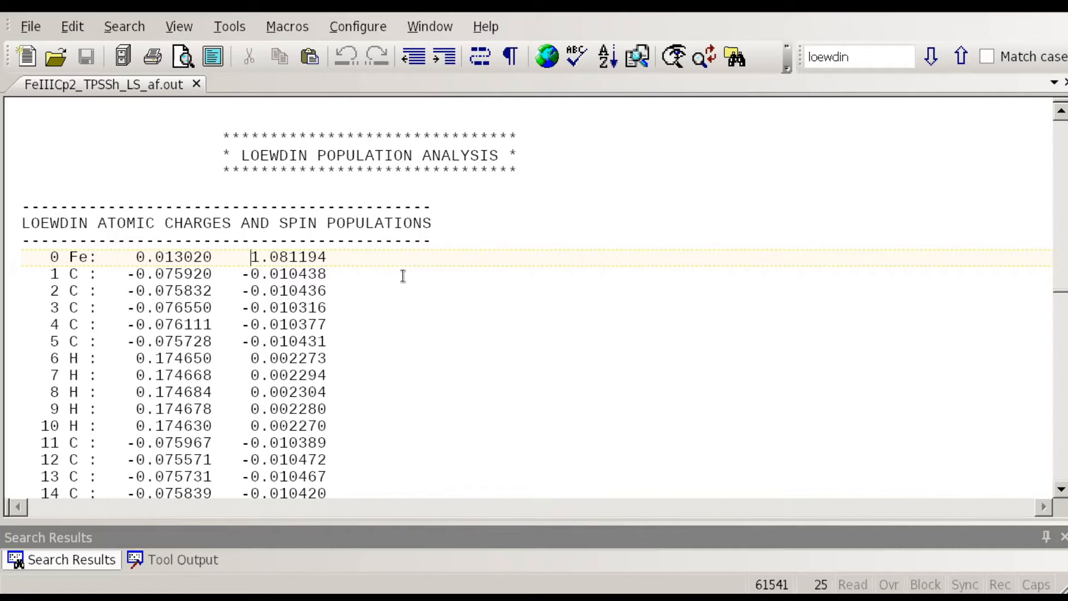
Examine the LOEWDIN REDUCED ORBITAL CHARGES AND SPIN POPULATIONS for Fe and the carbon atoms, and continue into the orbital data further down
{"action": "scroll", "coordinate": [410, 273], "scroll_direction": "down", "scroll_amount": 9}
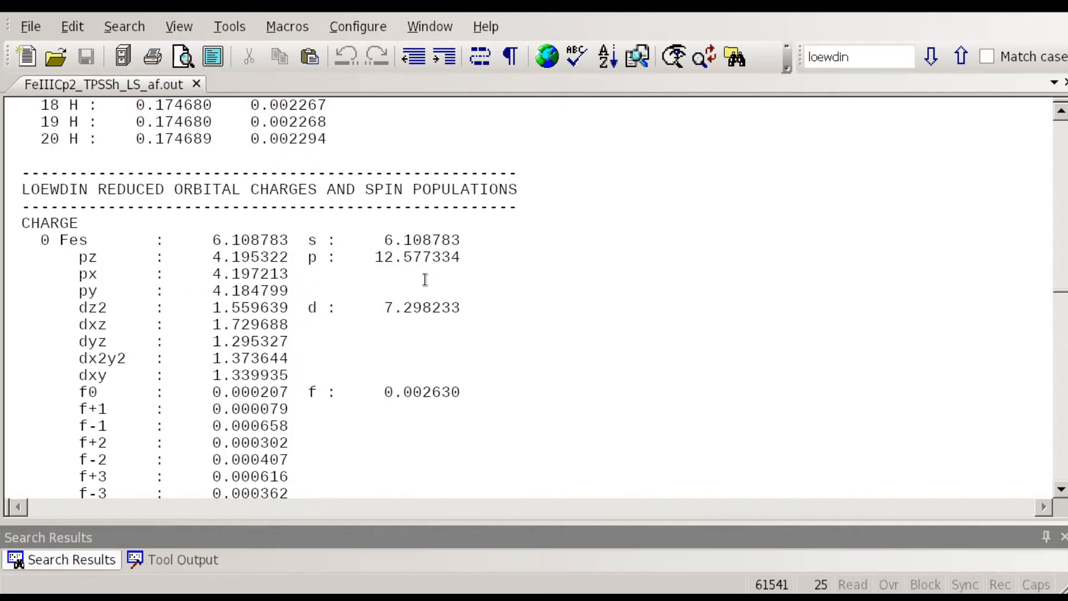
{"action": "scroll", "coordinate": [408, 277], "scroll_direction": "up", "scroll_amount": 2}
{"action": "scroll", "coordinate": [103, 276], "scroll_direction": "down", "scroll_amount": 2}
{"action": "scroll", "coordinate": [445, 327], "scroll_direction": "down", "scroll_amount": 3}
{"action": "scroll", "coordinate": [445, 328], "scroll_direction": "down", "scroll_amount": 6}
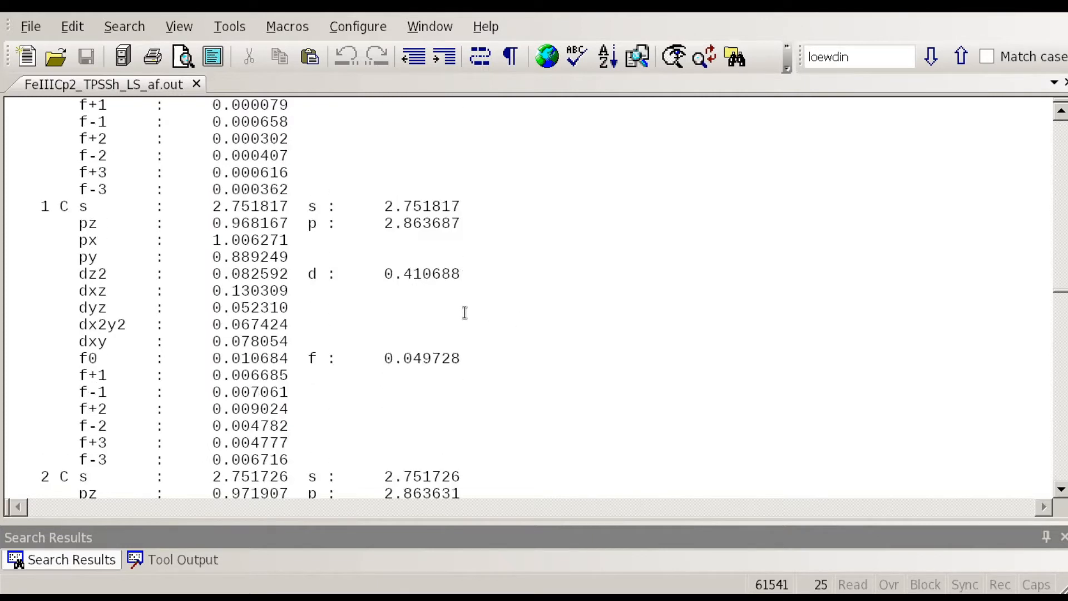
{"action": "scroll", "coordinate": [586, 315], "scroll_direction": "down", "scroll_amount": 3}
{"action": "scroll", "coordinate": [586, 315], "scroll_direction": "down", "scroll_amount": 8}
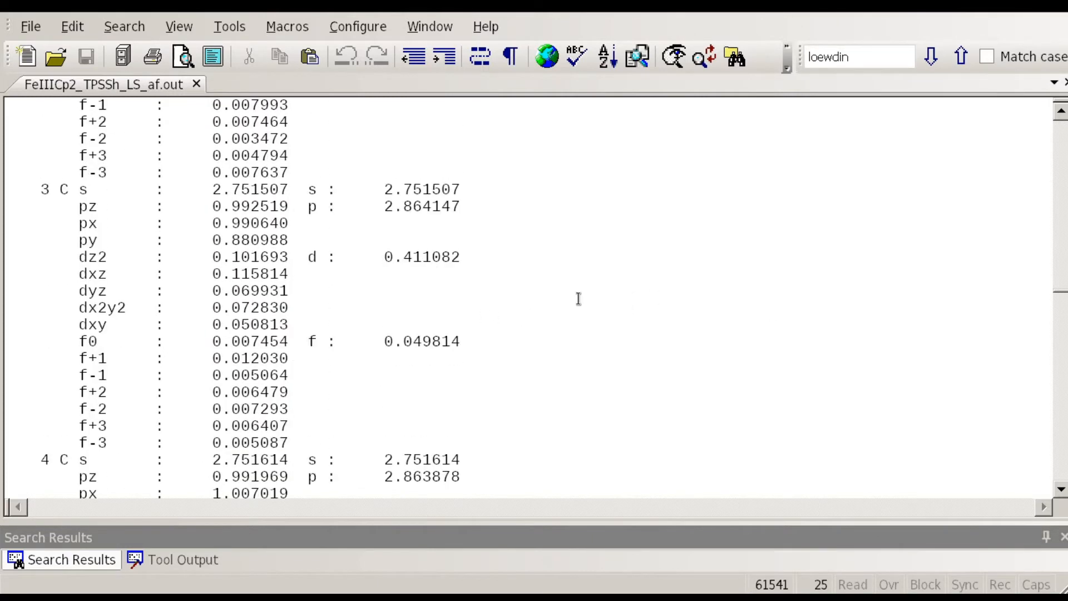
{"action": "scroll", "coordinate": [537, 300], "scroll_direction": "down", "scroll_amount": 13}
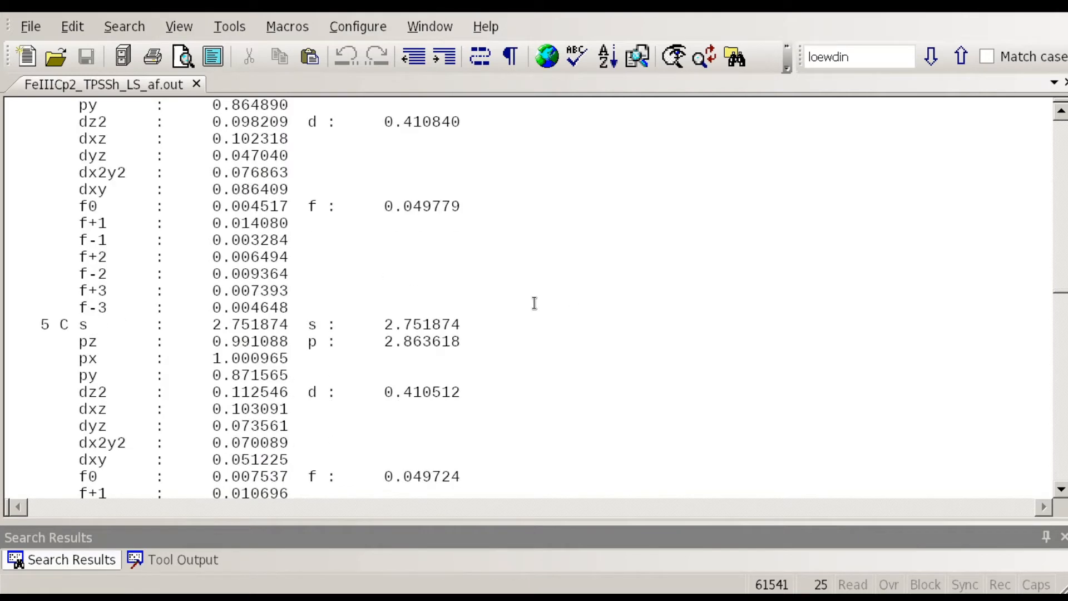
{"action": "scroll", "coordinate": [537, 298], "scroll_direction": "down", "scroll_amount": 13}
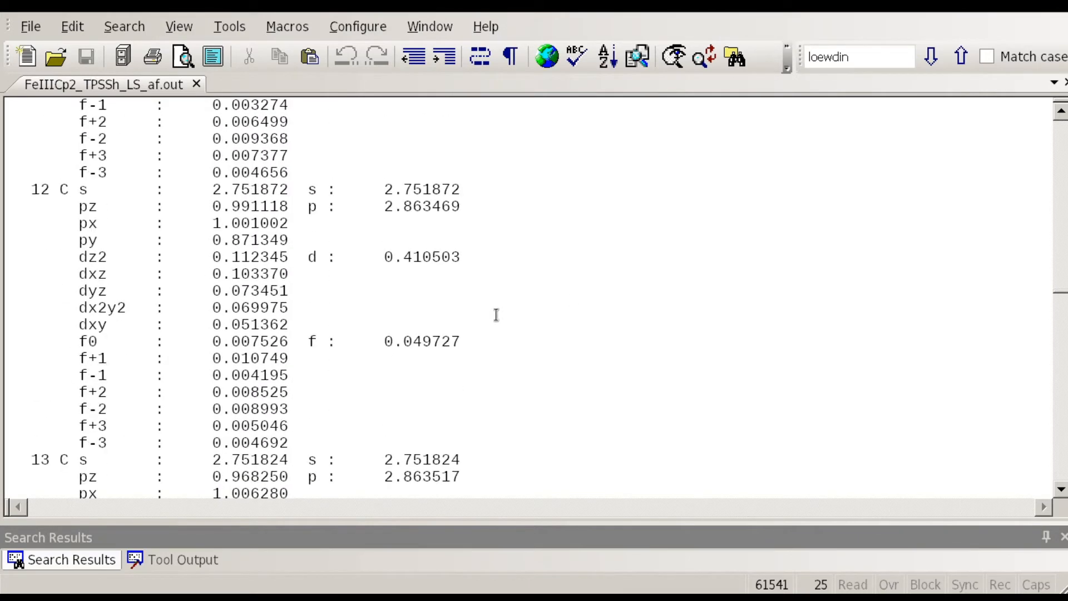
{"action": "scroll", "coordinate": [460, 343], "scroll_direction": "down", "scroll_amount": 20}
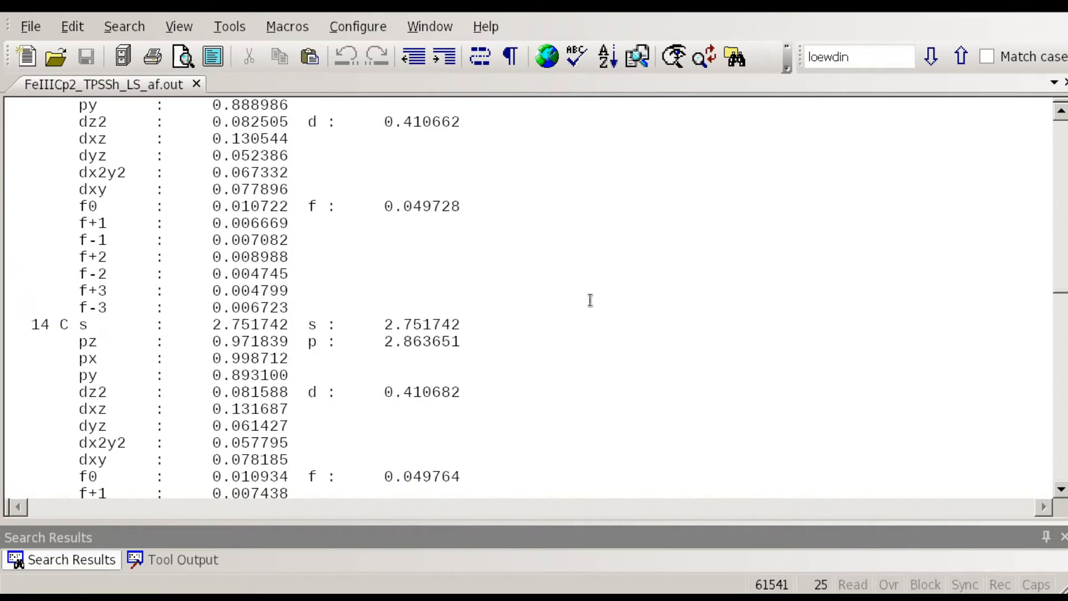
{"action": "left_click_drag", "start_coordinate": [1061, 293], "coordinate": [1062, 318]}
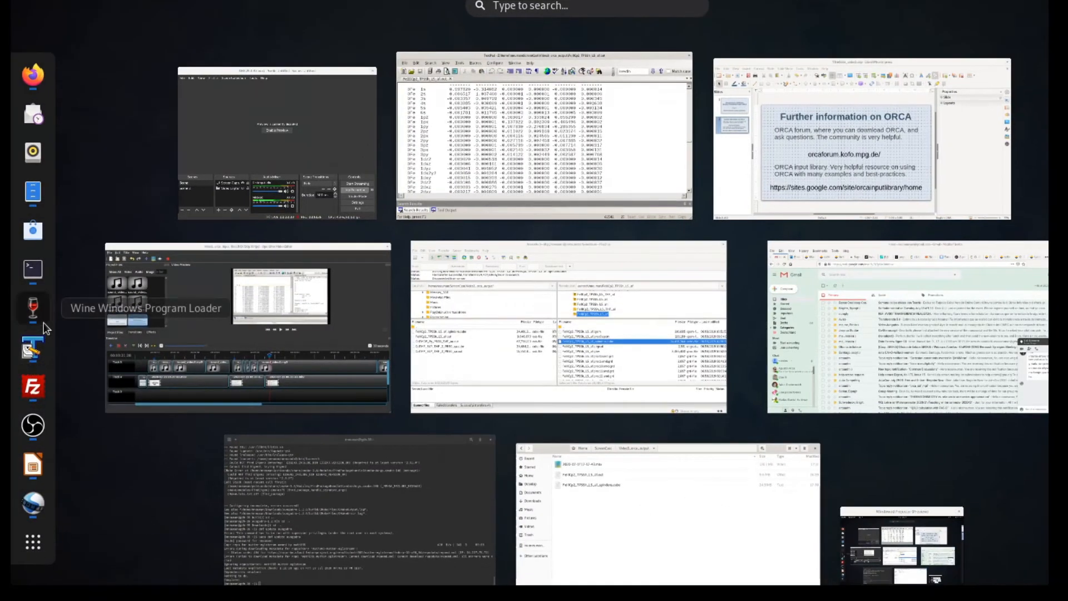
Switch to the Chemcraft window and rotate the iron sandwich complex to inspect its two rings from several angles
{"action": "left_click", "coordinate": [22, 322]}
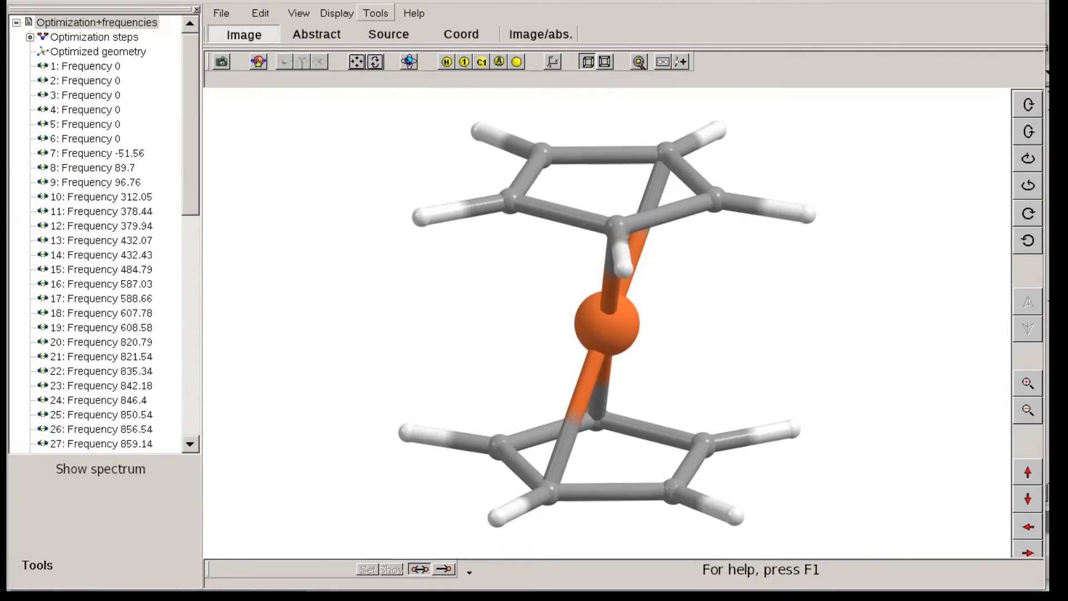
{"action": "left_click", "coordinate": [726, 1]}
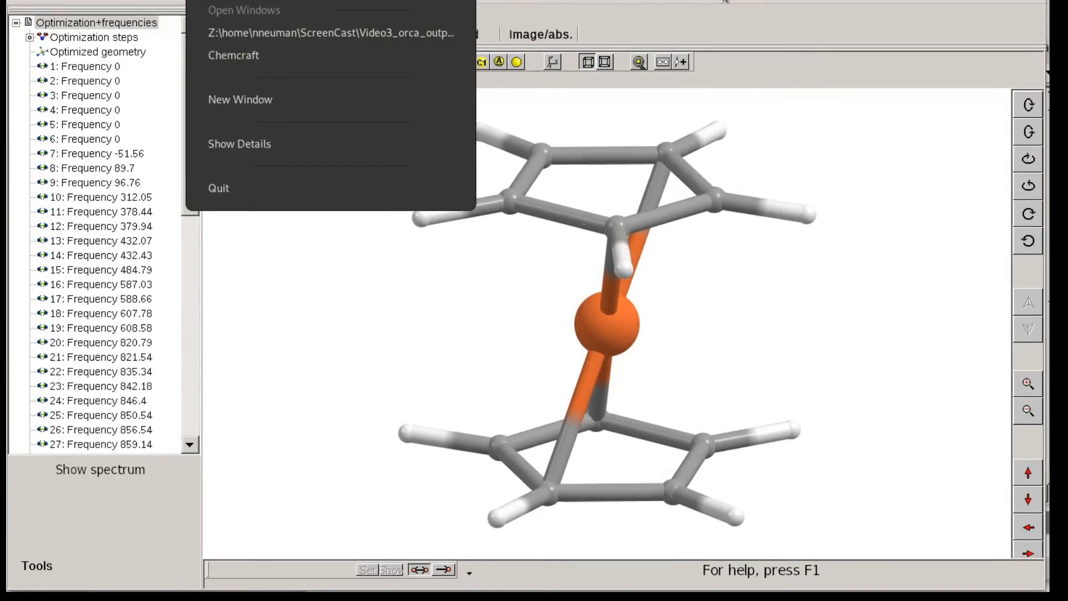
{"action": "left_click", "coordinate": [726, 2]}
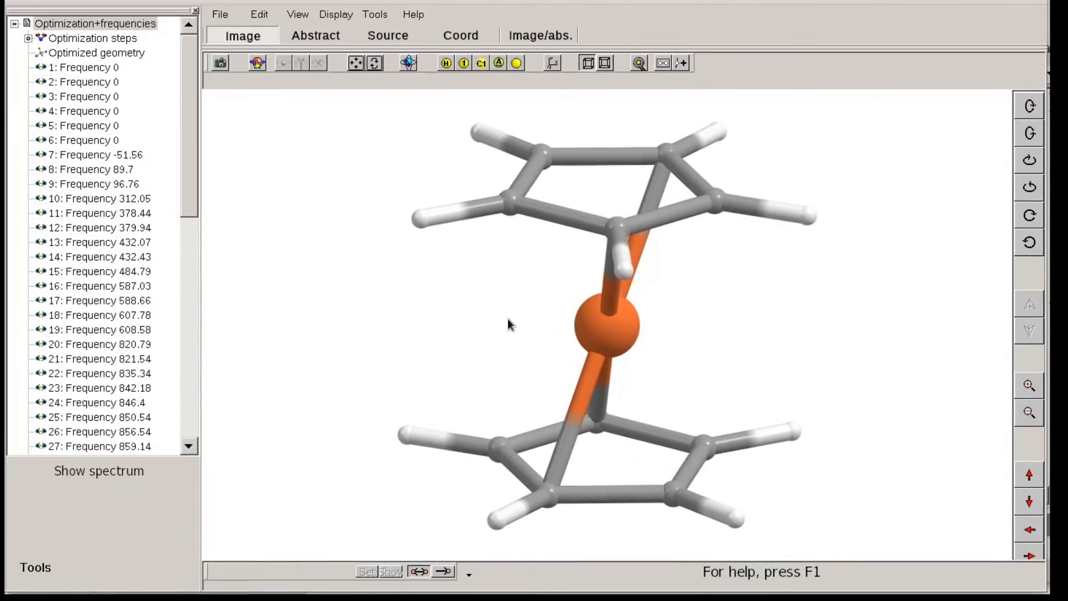
{"action": "left_click_drag", "start_coordinate": [553, 278], "coordinate": [534, 243]}
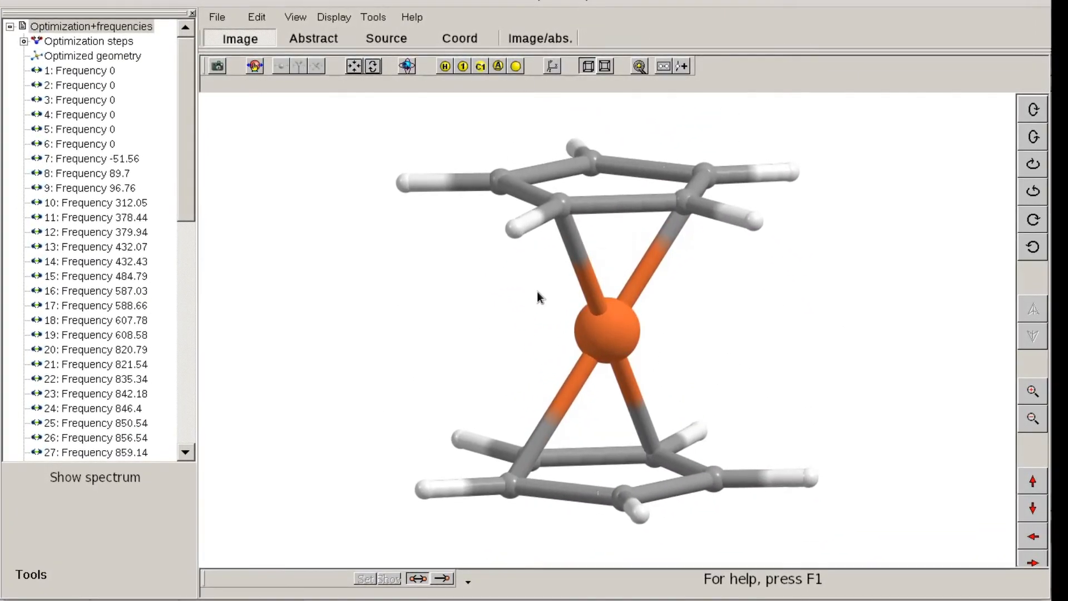
{"action": "left_click_drag", "start_coordinate": [537, 291], "coordinate": [496, 305]}
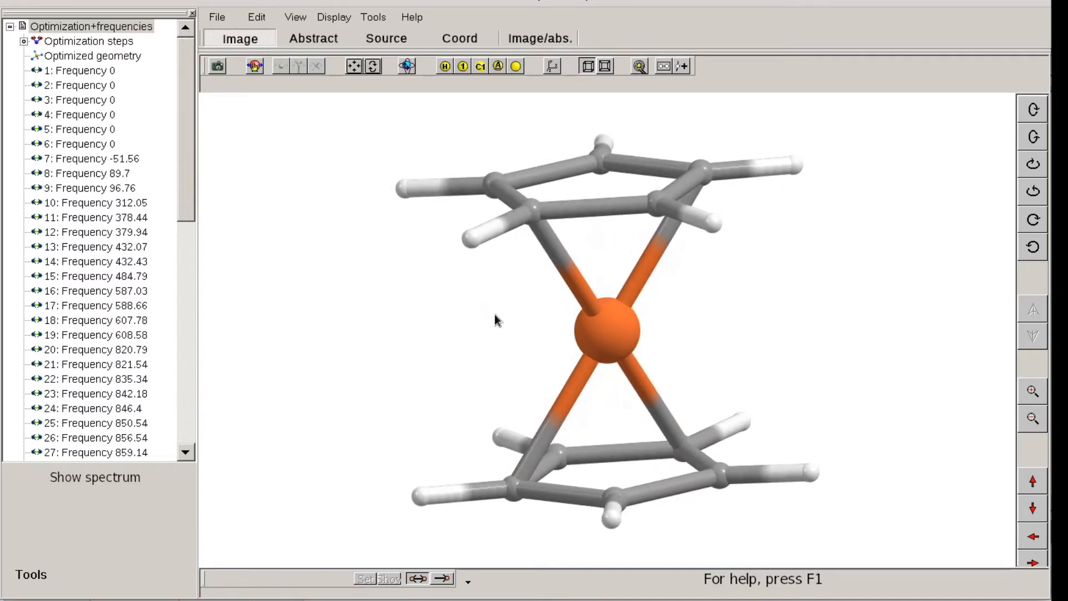
{"action": "left_click_drag", "start_coordinate": [732, 370], "coordinate": [781, 370]}
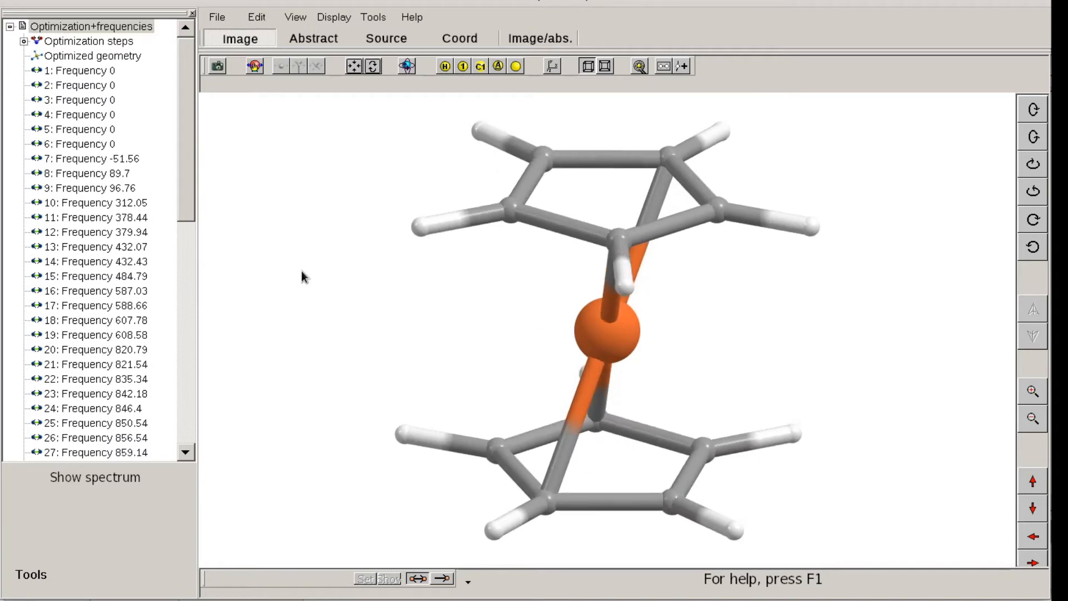
Animate vibrational mode 7, the -51.56 frequency, and view the ring motion from different angles with the model zoomed out
{"action": "left_click", "coordinate": [111, 158]}
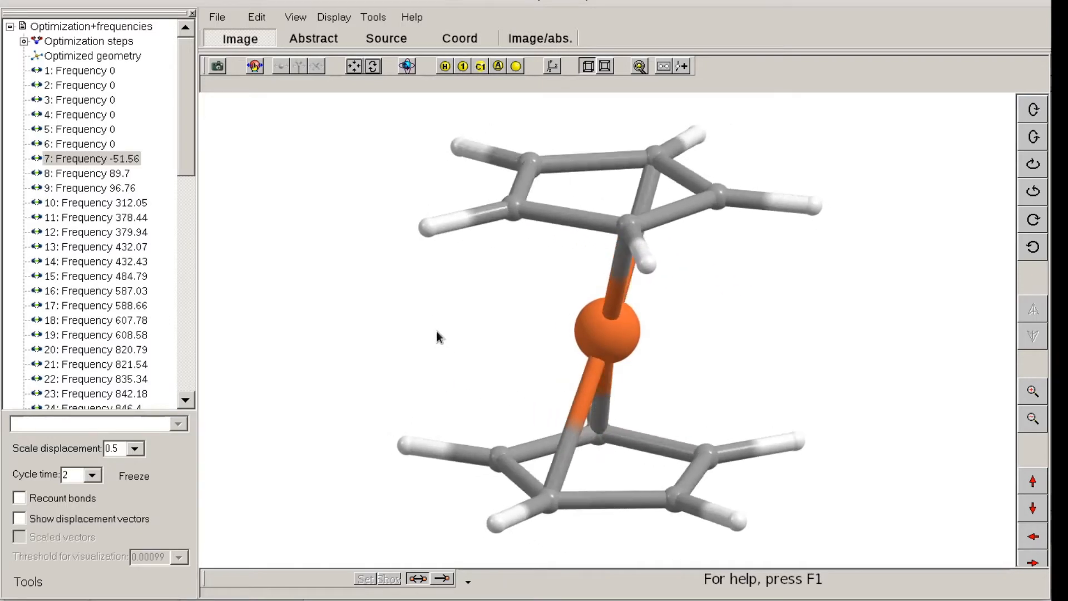
{"action": "left_click", "coordinate": [121, 157]}
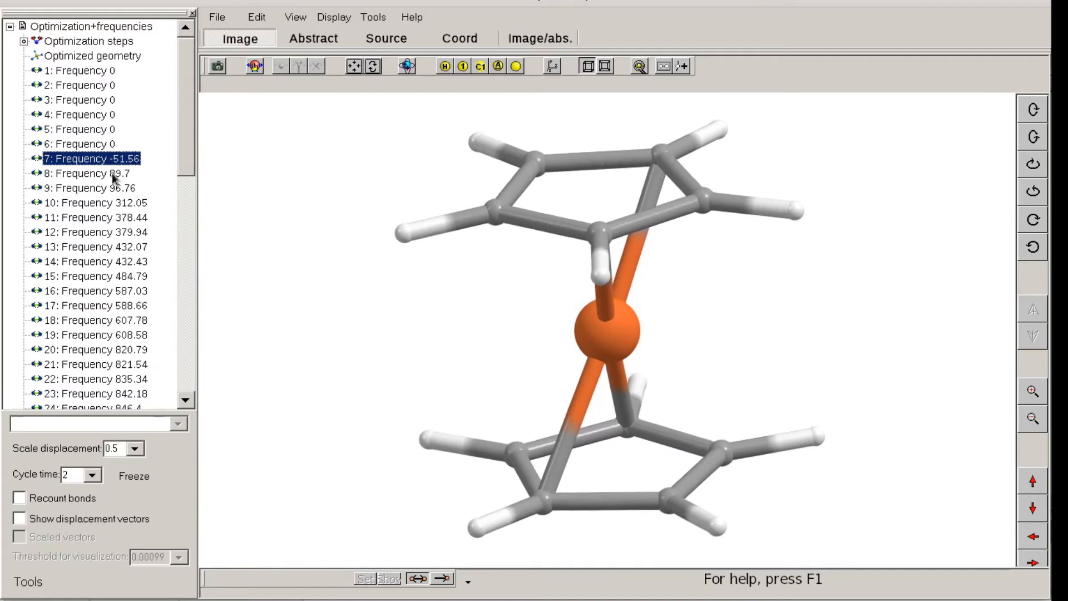
{"action": "left_click_drag", "start_coordinate": [373, 289], "coordinate": [411, 295]}
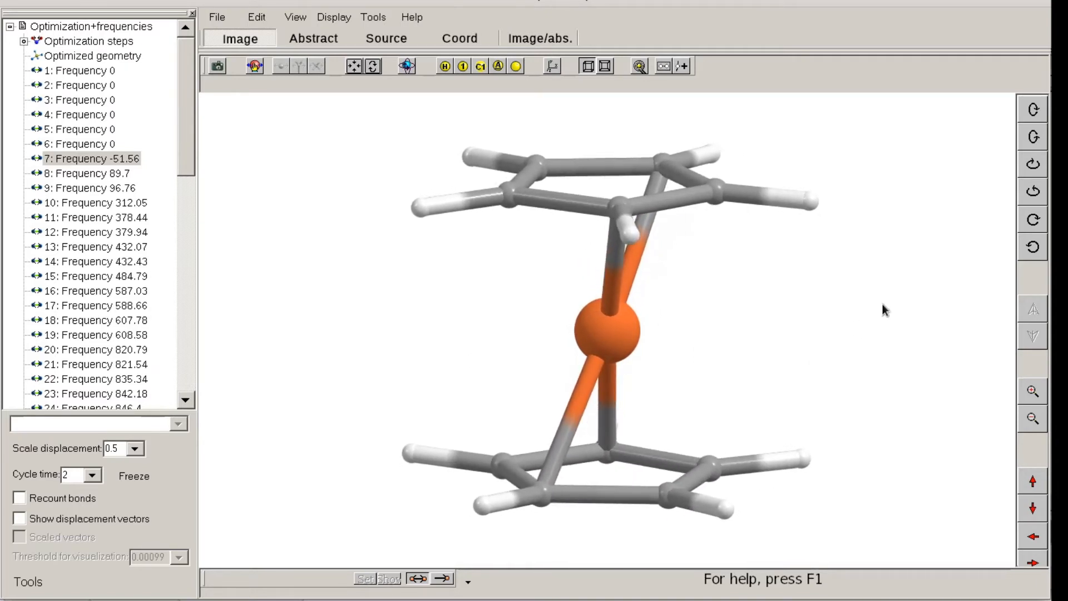
{"action": "left_click", "coordinate": [1031, 424]}
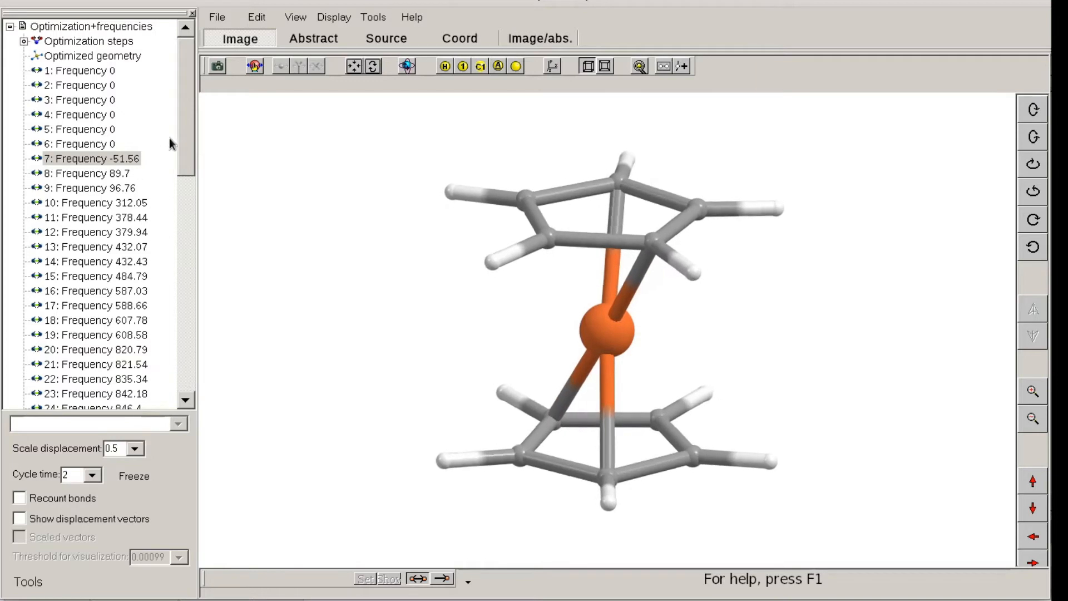
Browse the higher vibrational frequencies and animate mode 63 at 3260.82 and mode 62 at 3260.3
{"action": "left_click_drag", "start_coordinate": [185, 134], "coordinate": [185, 366]}
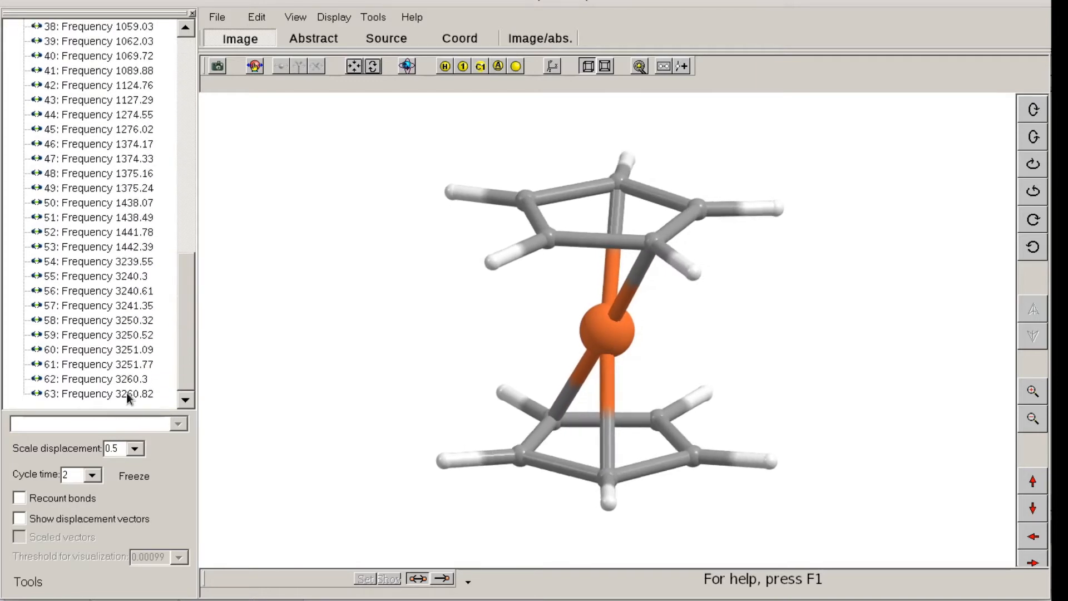
{"action": "scroll", "coordinate": [126, 393], "scroll_direction": "up", "scroll_amount": 4}
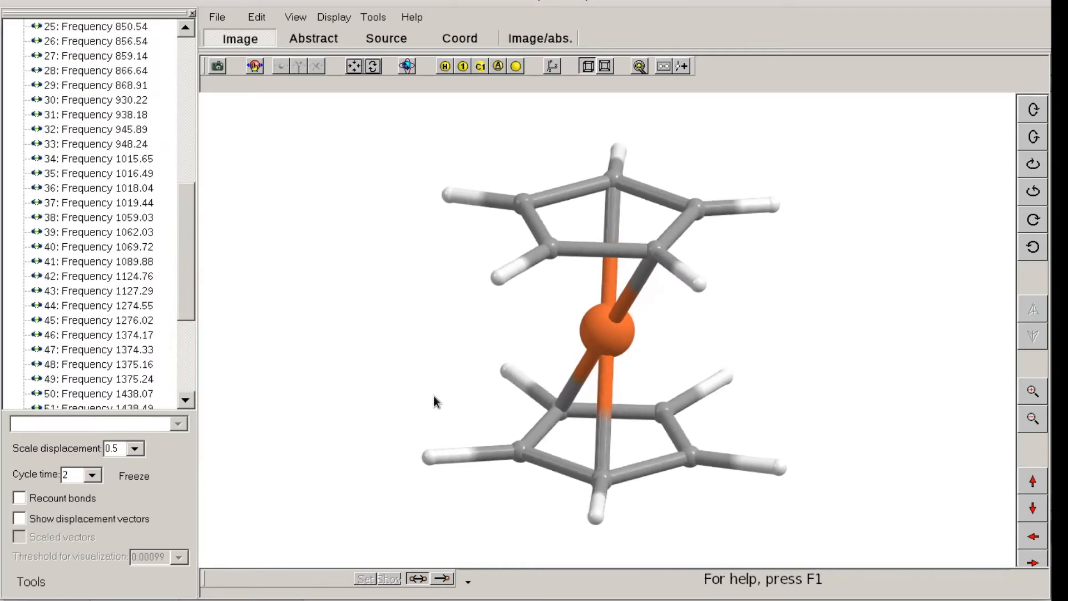
{"action": "scroll", "coordinate": [186, 299], "scroll_direction": "down", "scroll_amount": 4}
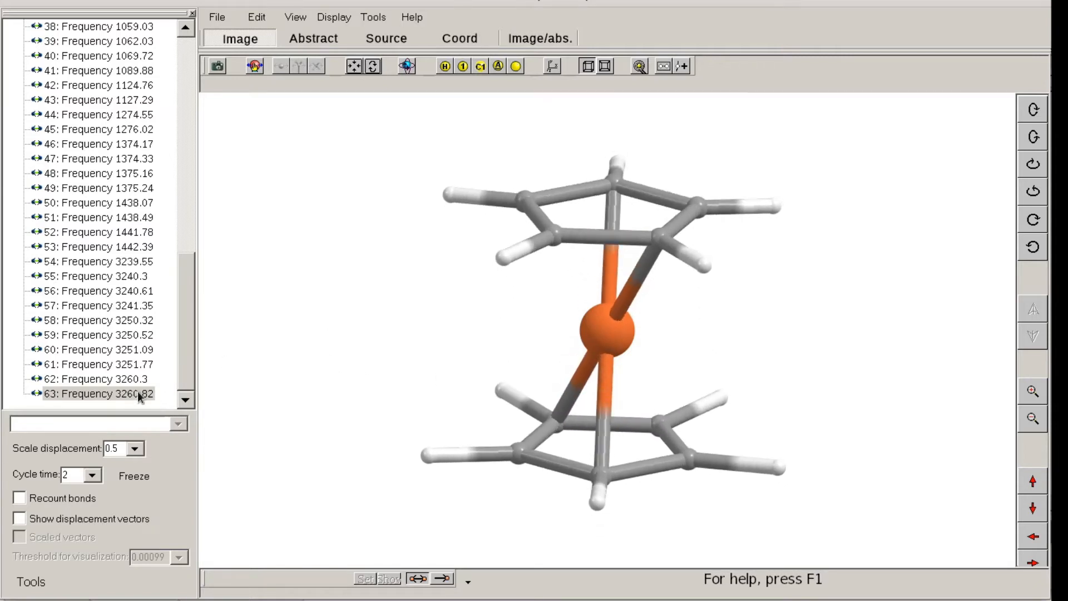
{"action": "scroll", "coordinate": [133, 383], "scroll_direction": "up", "scroll_amount": 4}
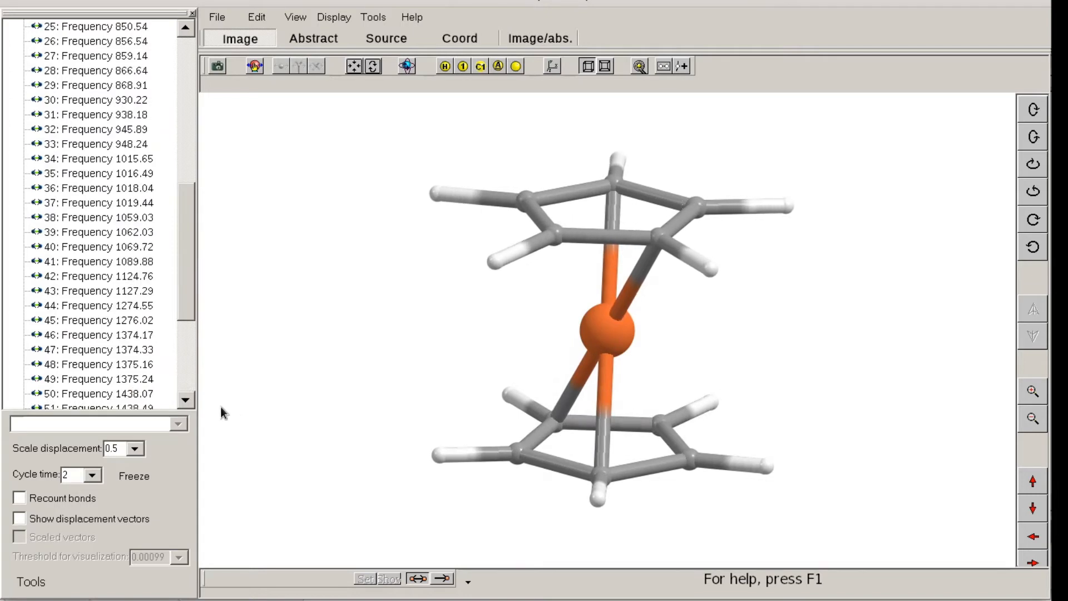
{"action": "scroll", "coordinate": [157, 305], "scroll_direction": "down", "scroll_amount": 4}
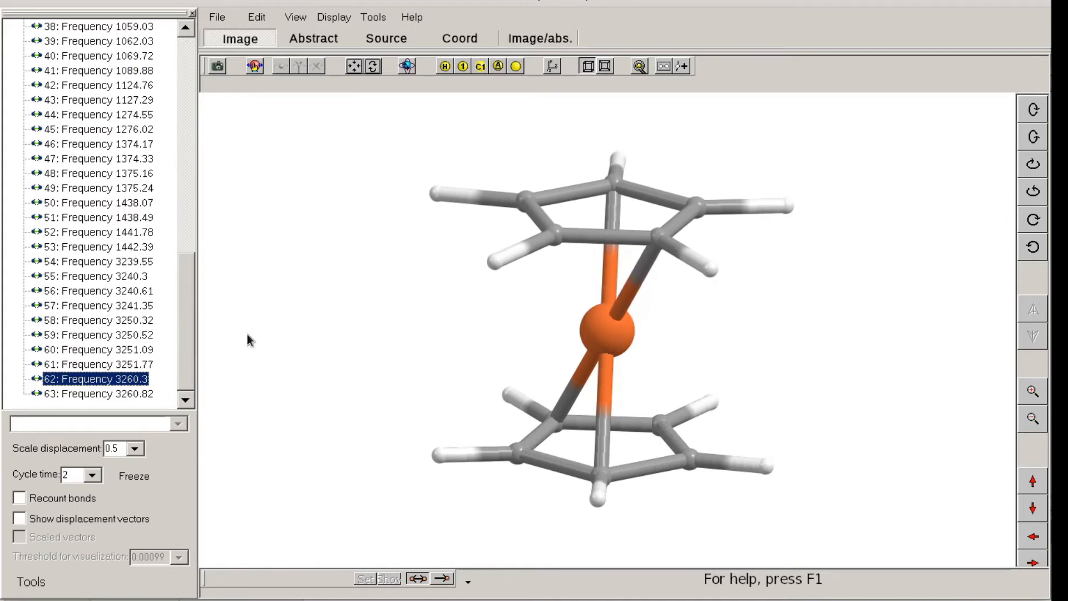
Animate mode 63 at 3260.82 and go through the high-frequency modes one by one down to mode 55 at 3240.3
{"action": "left_click", "coordinate": [112, 393]}
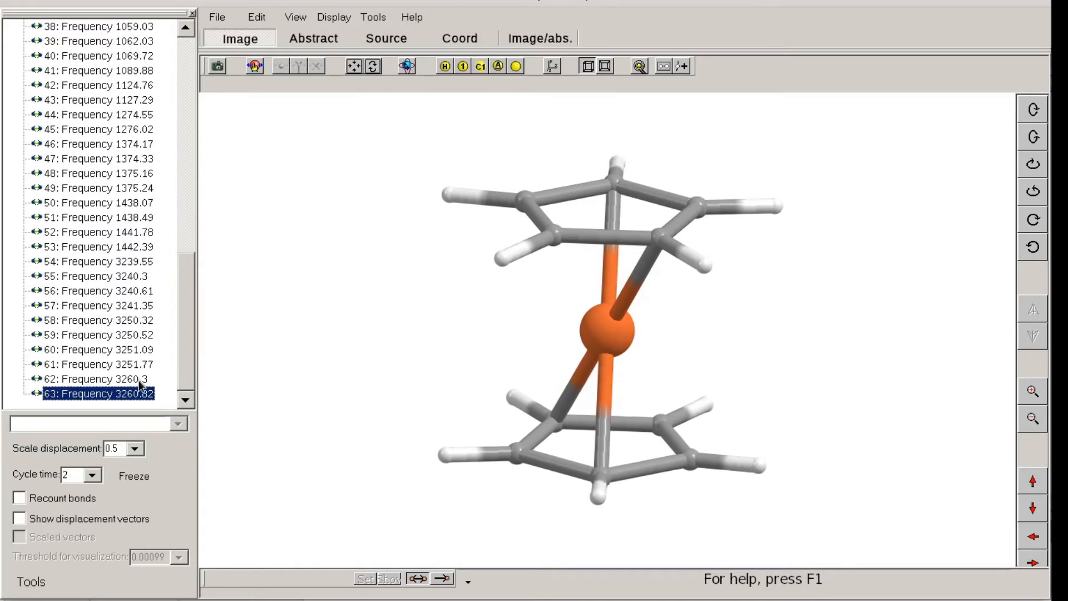
{"action": "scroll", "coordinate": [138, 380], "scroll_direction": "up", "scroll_amount": 4}
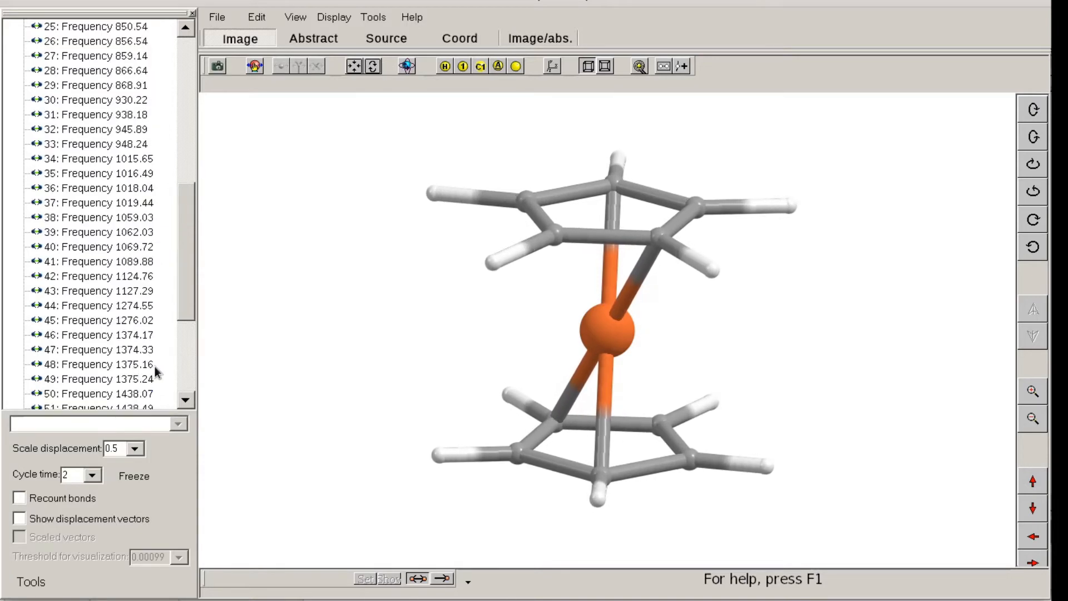
{"action": "scroll", "coordinate": [155, 366], "scroll_direction": "down", "scroll_amount": 4}
{"action": "key", "text": "Up"}
{"action": "key", "text": "Up"}
{"action": "key", "text": "Up"}
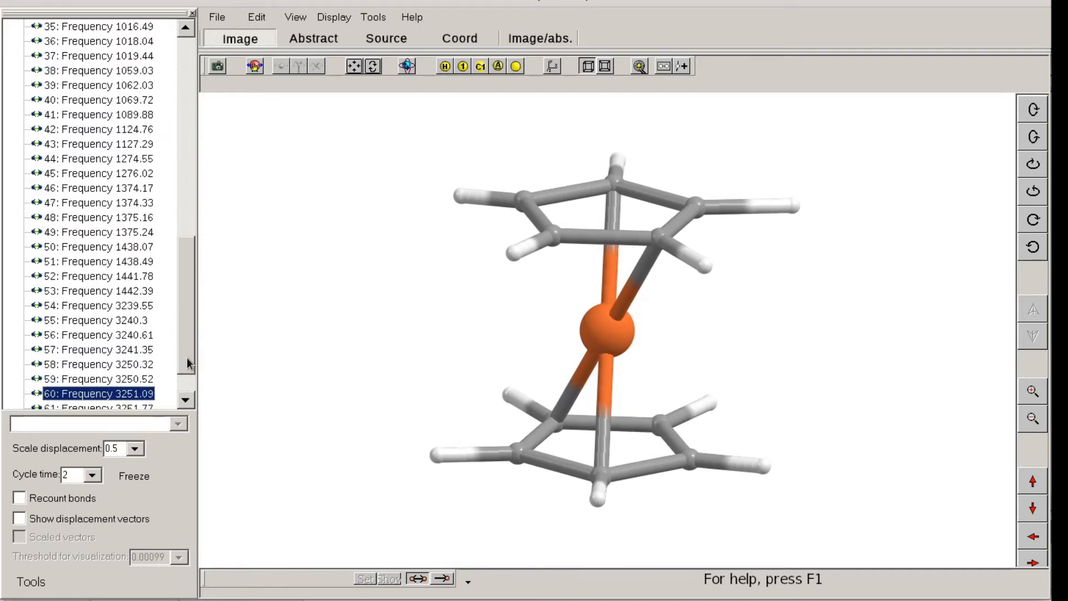
{"action": "key", "text": "Up"}
{"action": "key", "text": "Up"}
{"action": "key", "text": "Up"}
{"action": "key", "text": "Up"}
{"action": "key", "text": "Up"}
{"action": "key", "text": "Up"}
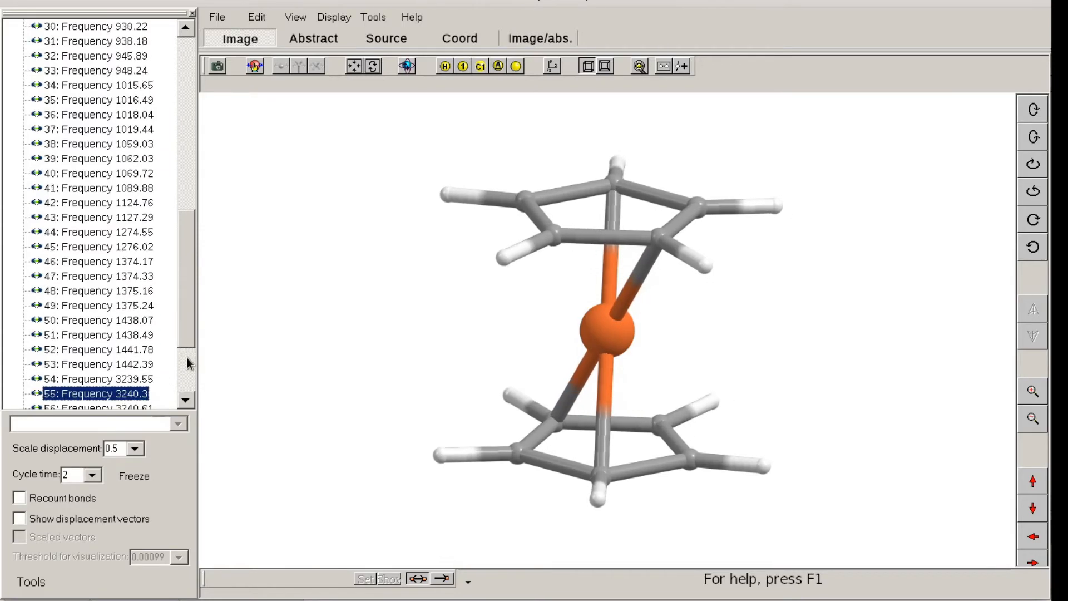
Compare the animations of mode 53 at 1442.39 and mode 54 at 3239.55
{"action": "key", "text": "Down"}
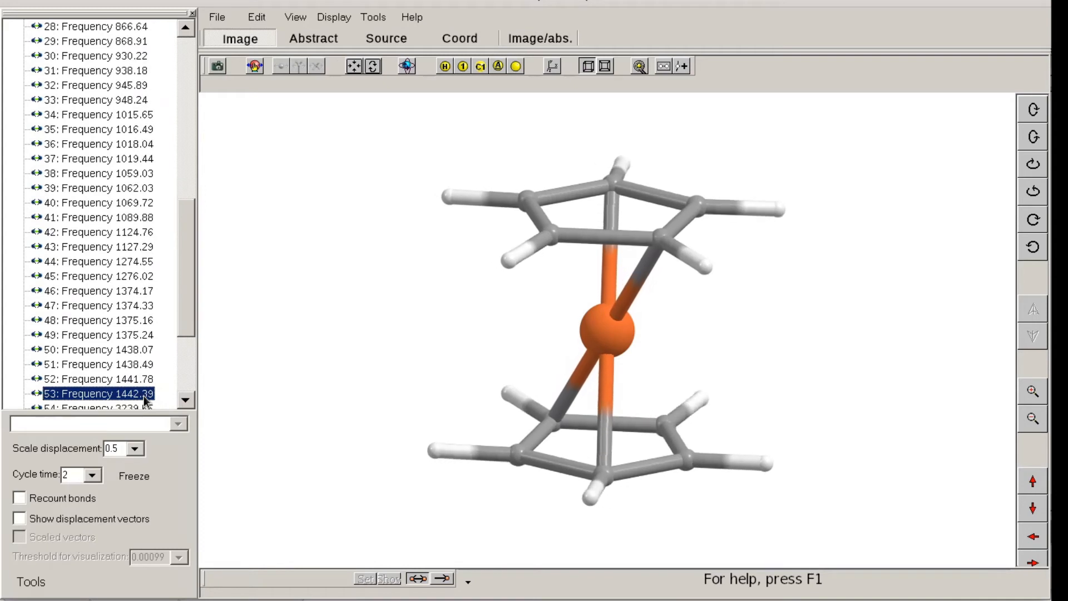
{"action": "key", "text": "Down"}
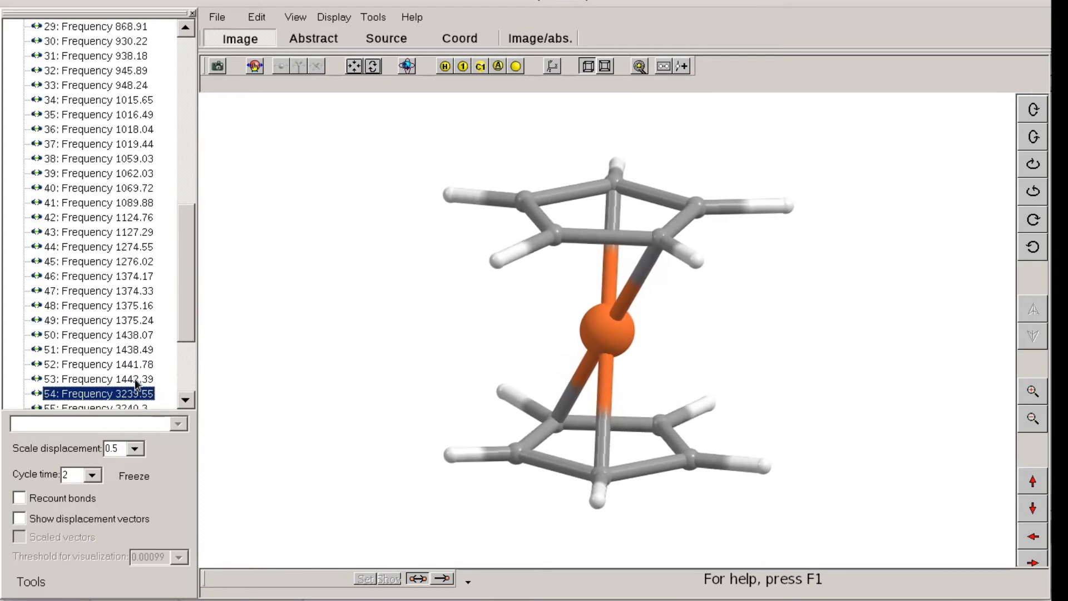
{"action": "left_click", "coordinate": [135, 380]}
{"action": "scroll", "coordinate": [142, 383], "scroll_direction": "up", "scroll_amount": 1}
{"action": "scroll", "coordinate": [167, 391], "scroll_direction": "down", "scroll_amount": 4}
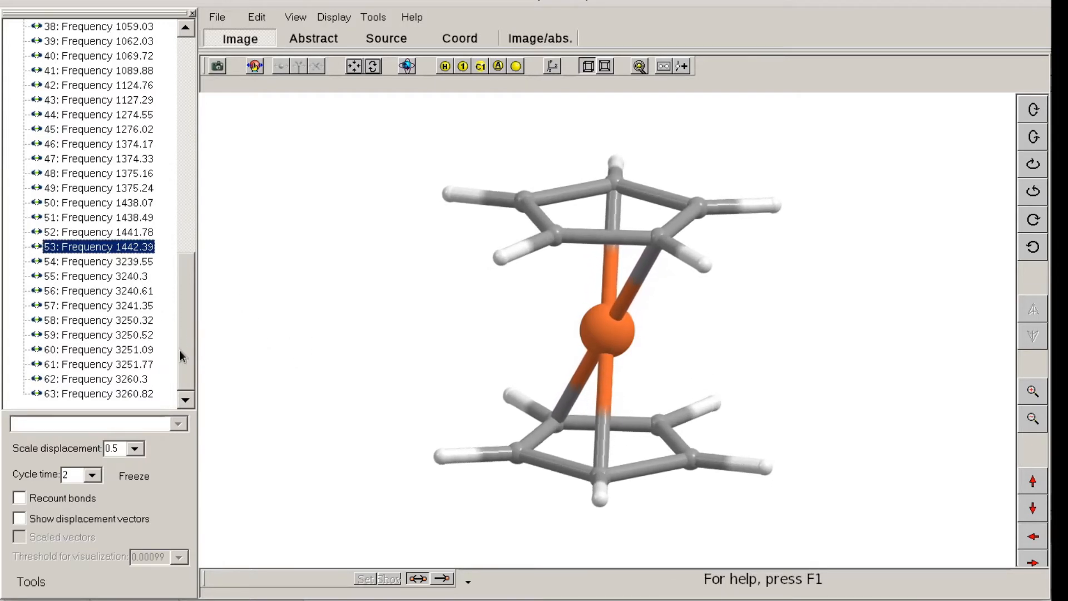
Go through the vibrational modes from 52 down to mode 45 at 1276.02 and view its animation from a slightly rotated angle
{"action": "key", "text": "Up"}
{"action": "key", "text": "Up"}
{"action": "key", "text": "Up"}
{"action": "key", "text": "Up"}
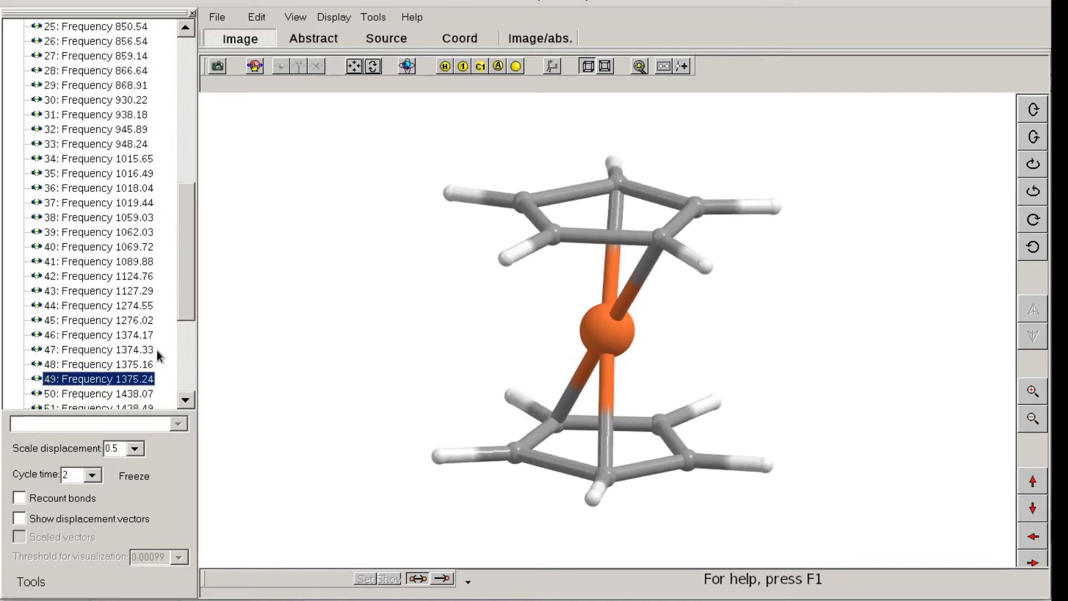
{"action": "key", "text": "Up"}
{"action": "key", "text": "Up"}
{"action": "key", "text": "Up"}
{"action": "key", "text": "Up"}
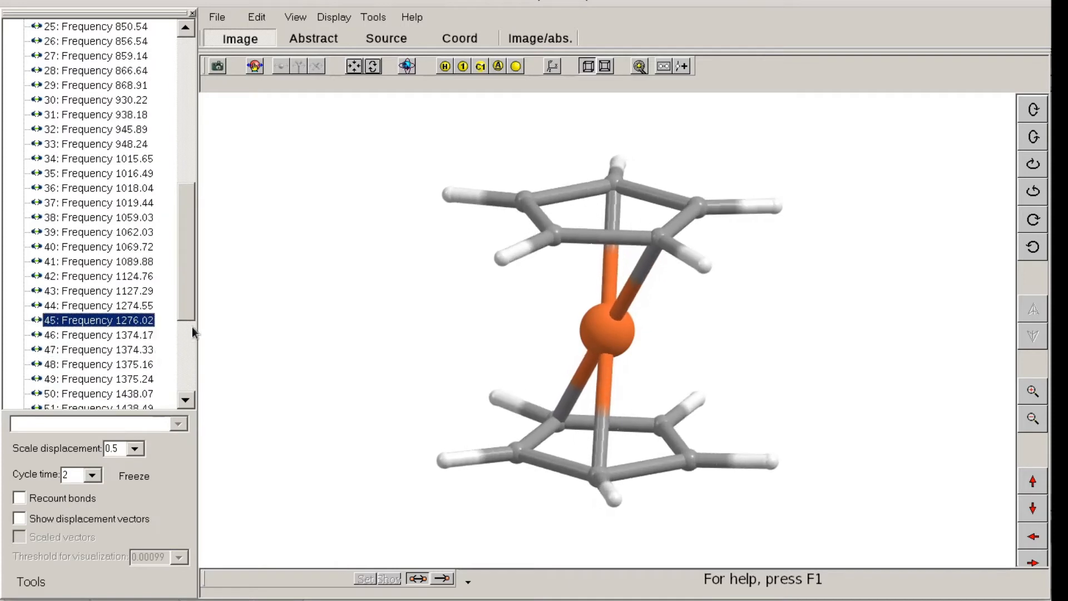
{"action": "left_click_drag", "start_coordinate": [189, 275], "coordinate": [188, 359]}
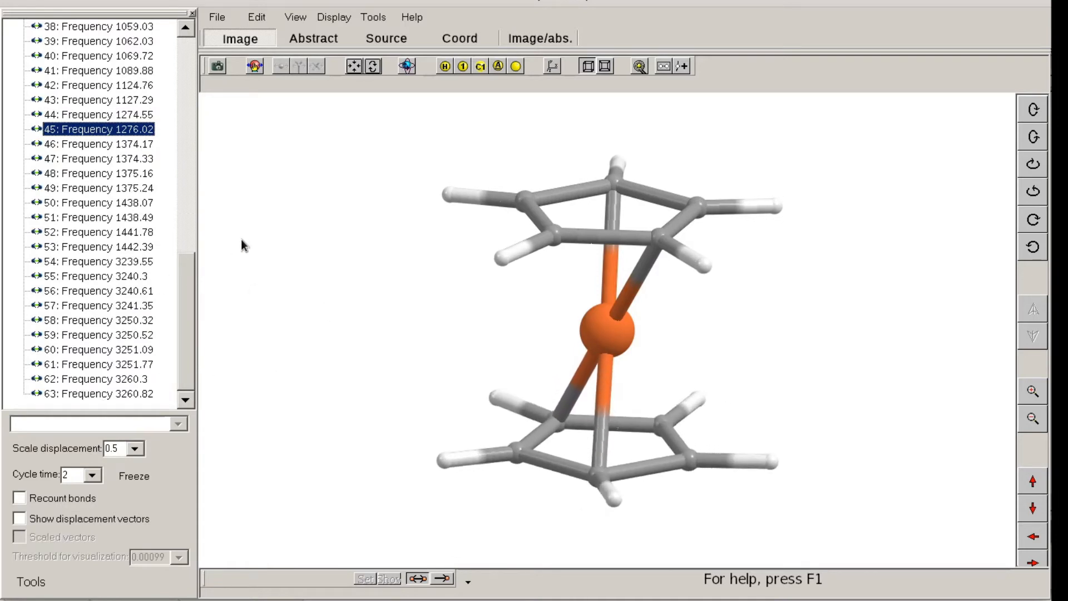
{"action": "mouse_move", "coordinate": [418, 295]}
{"action": "left_mouse_down"}
{"action": "mouse_move", "coordinate": [419, 306]}
{"action": "mouse_move", "coordinate": [402, 285]}
{"action": "left_mouse_up"}
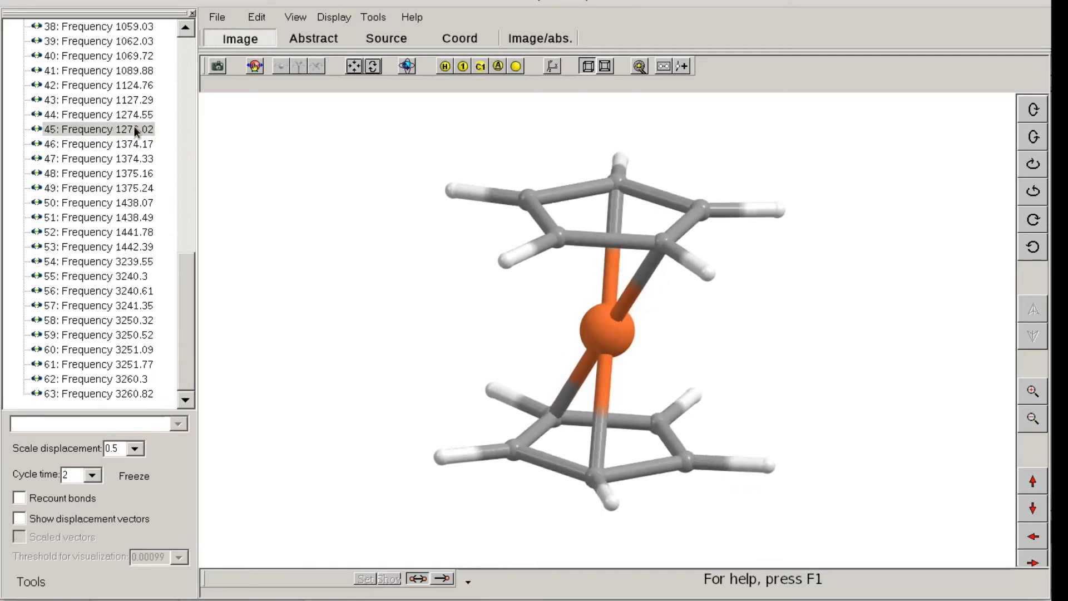
Display the optimized geometry instead of the vibrations and tilt the iron complex slightly
{"action": "left_click_drag", "start_coordinate": [193, 281], "coordinate": [193, 61]}
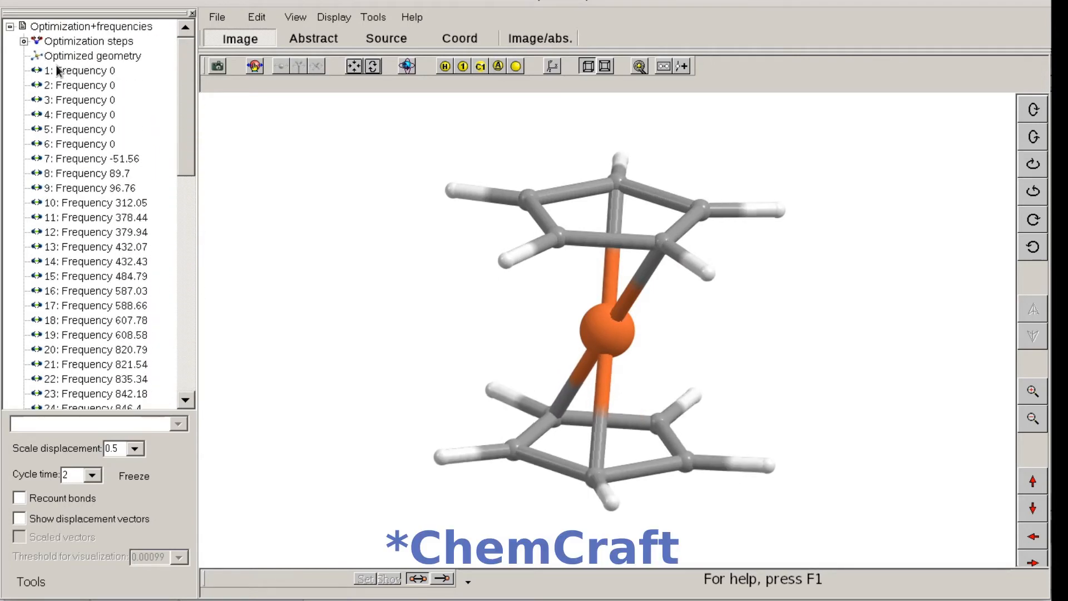
{"action": "left_click", "coordinate": [93, 56]}
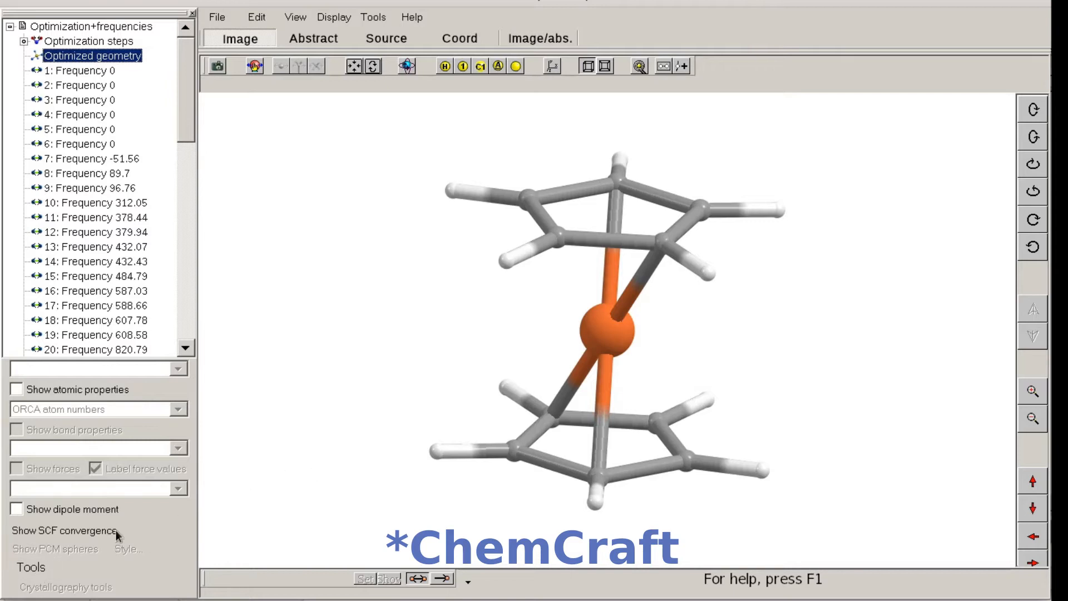
{"action": "mouse_move", "coordinate": [371, 279]}
{"action": "left_mouse_down"}
{"action": "mouse_move", "coordinate": [365, 293]}
{"action": "mouse_move", "coordinate": [372, 276]}
{"action": "left_mouse_up"}
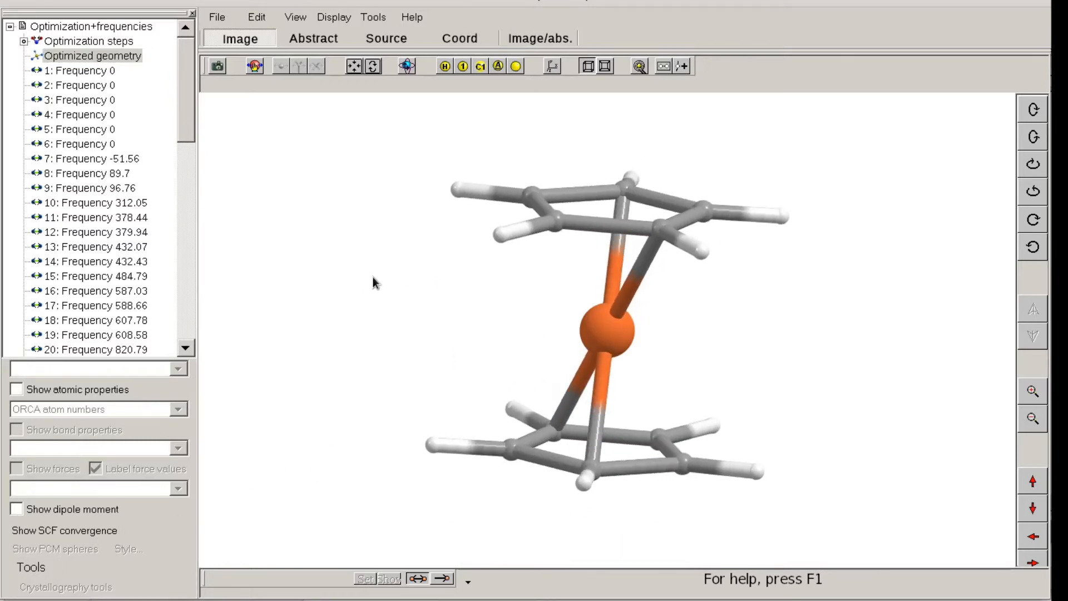
Open the molecular orbital rendering tool for the optimized geometry and move its dialog aside to uncover the model
{"action": "left_click", "coordinate": [36, 565]}
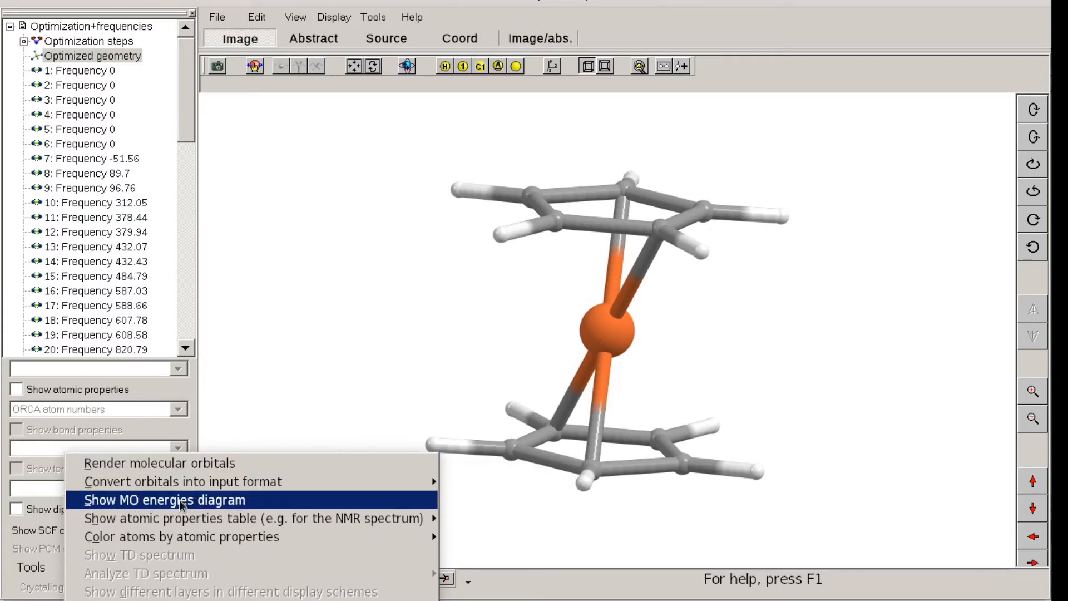
{"action": "mouse_move", "coordinate": [194, 524]}
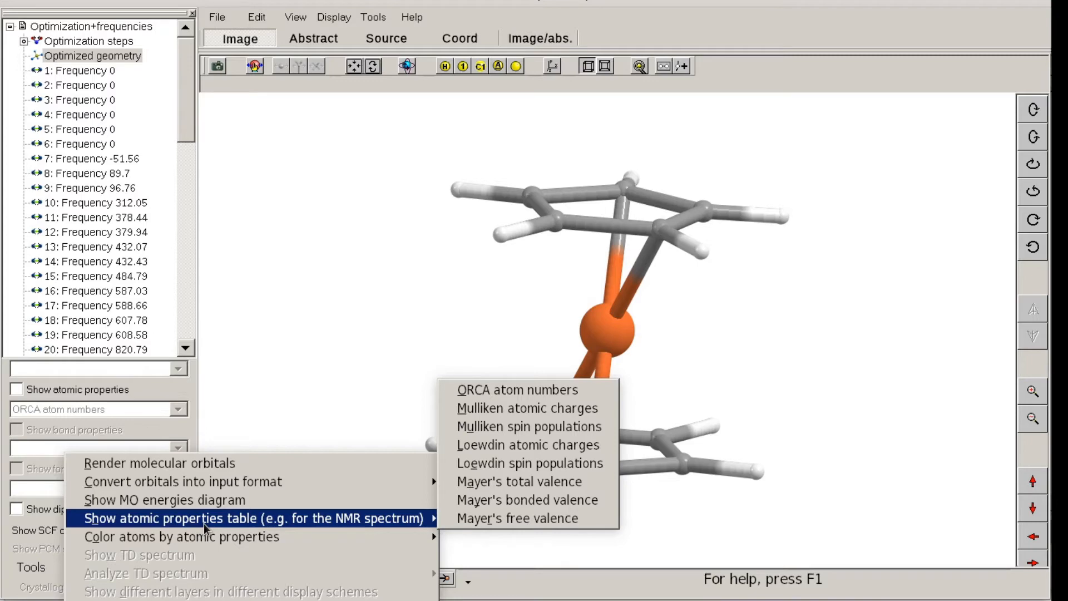
{"action": "left_click", "coordinate": [188, 463]}
{"action": "left_click_drag", "start_coordinate": [501, 88], "coordinate": [219, 85]}
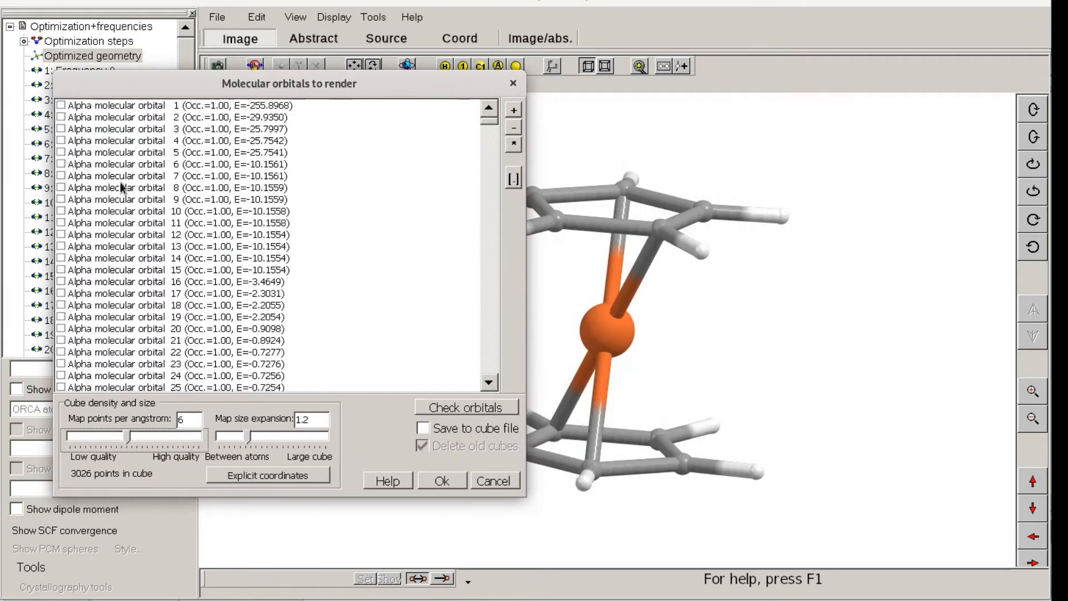
Examine the occupations and energies of the alpha molecular orbitals and highlight the highest occupied one, orbital 48
{"action": "scroll", "coordinate": [123, 188], "scroll_direction": "down", "scroll_amount": 20}
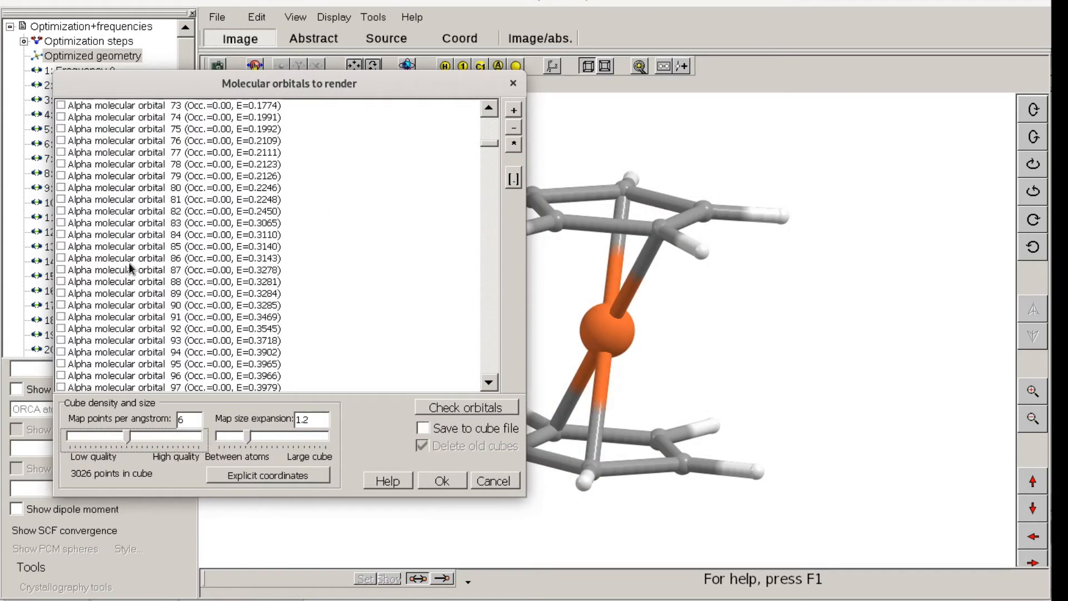
{"action": "scroll", "coordinate": [223, 212], "scroll_direction": "down", "scroll_amount": 4}
{"action": "scroll", "coordinate": [246, 241], "scroll_direction": "up", "scroll_amount": 19}
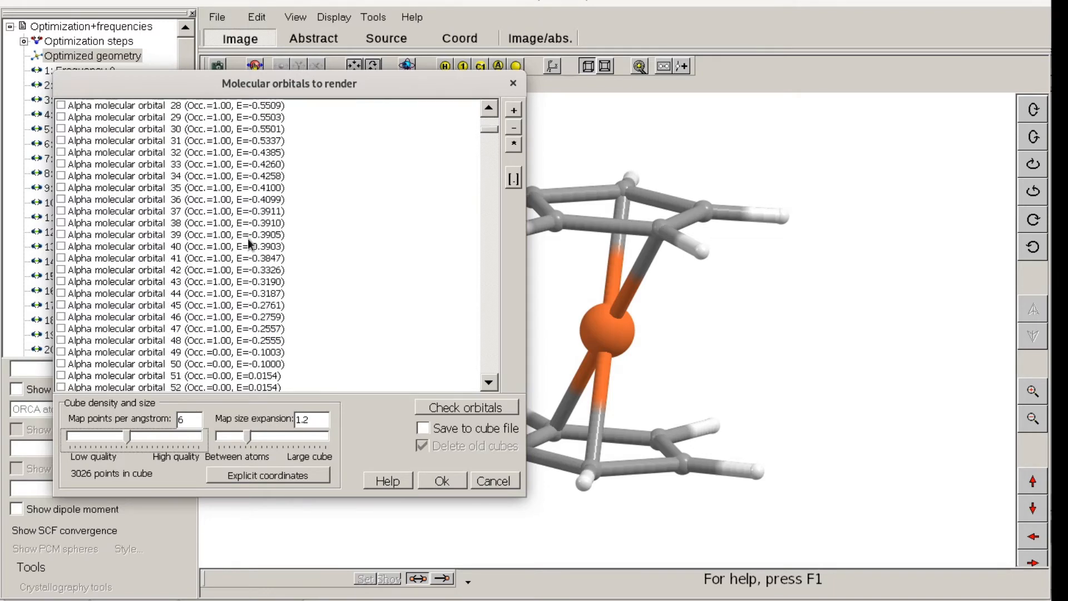
{"action": "scroll", "coordinate": [234, 211], "scroll_direction": "up", "scroll_amount": 9}
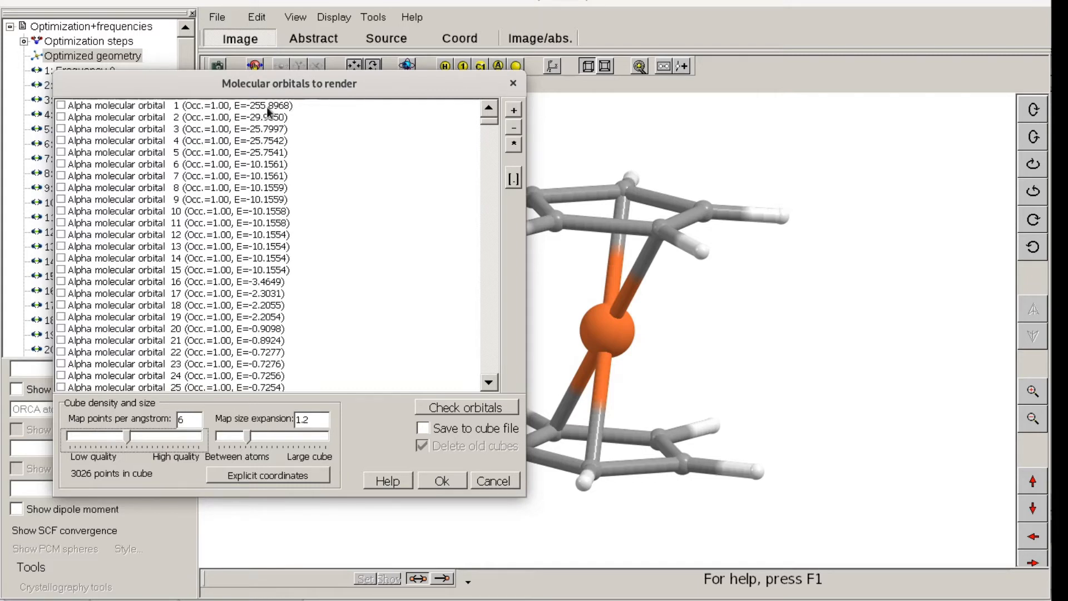
{"action": "scroll", "coordinate": [256, 183], "scroll_direction": "down", "scroll_amount": 9}
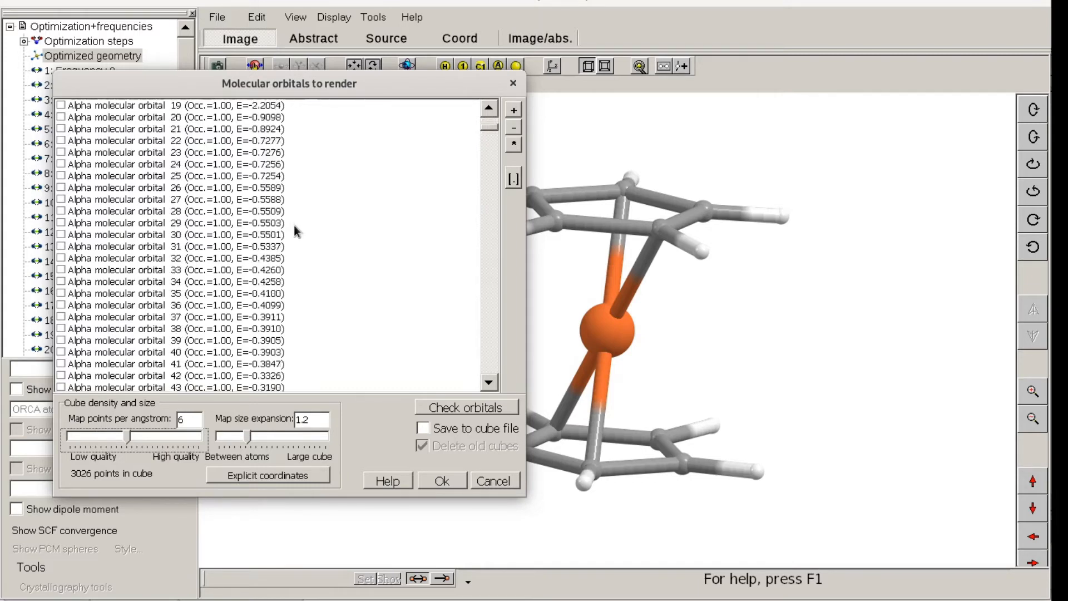
{"action": "scroll", "coordinate": [261, 301], "scroll_direction": "down", "scroll_amount": 2}
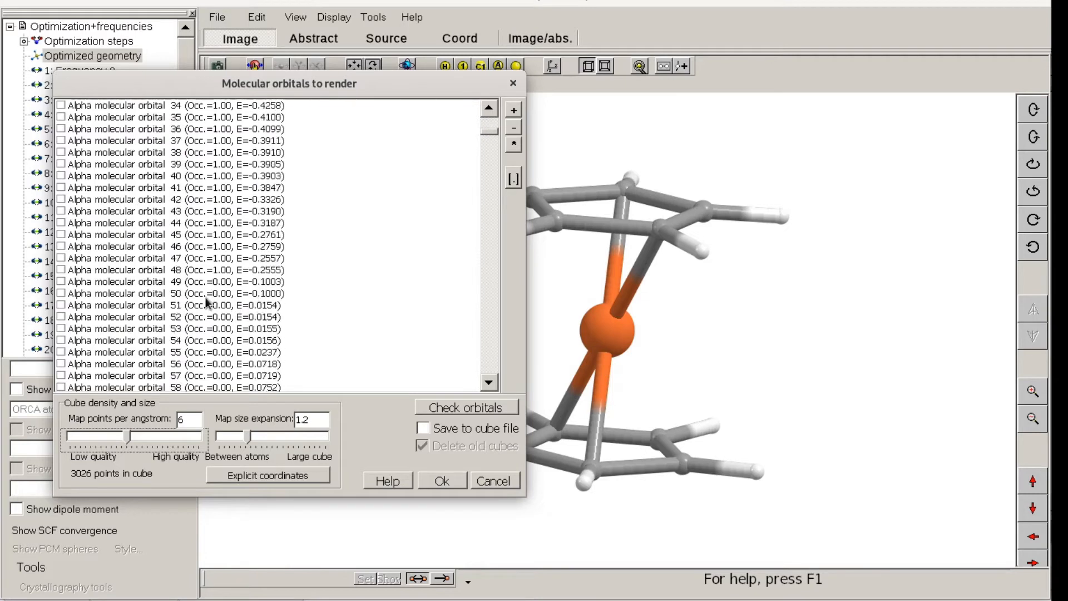
{"action": "left_click", "coordinate": [174, 271]}
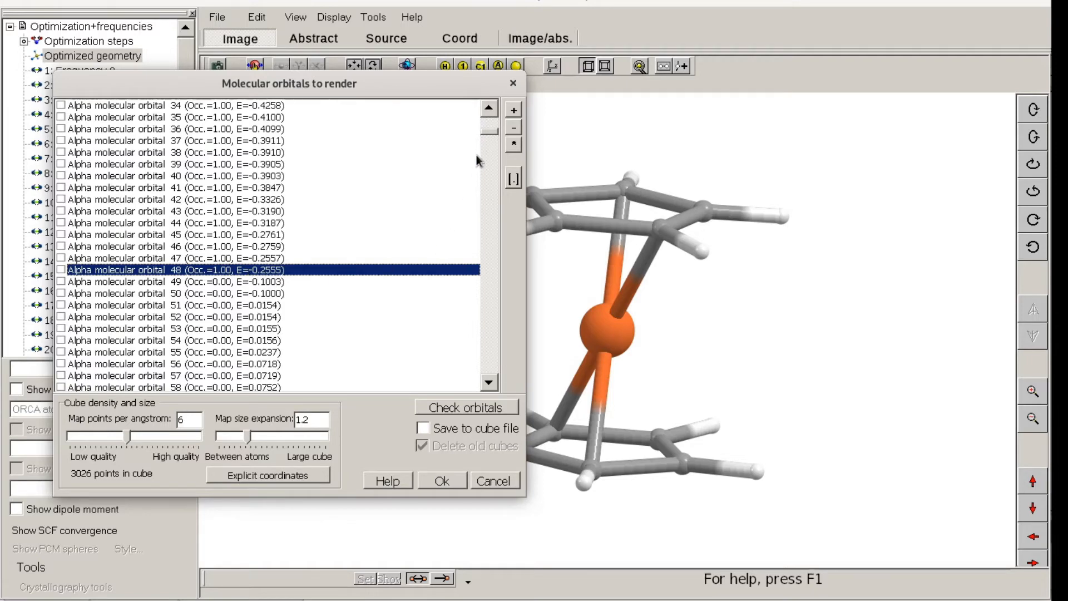
Locate the beta molecular orbitals in the list and highlight the highest occupied one, orbital 47
{"action": "left_click_drag", "start_coordinate": [489, 134], "coordinate": [473, 250]}
{"action": "scroll", "coordinate": [233, 252], "scroll_direction": "down", "scroll_amount": 8}
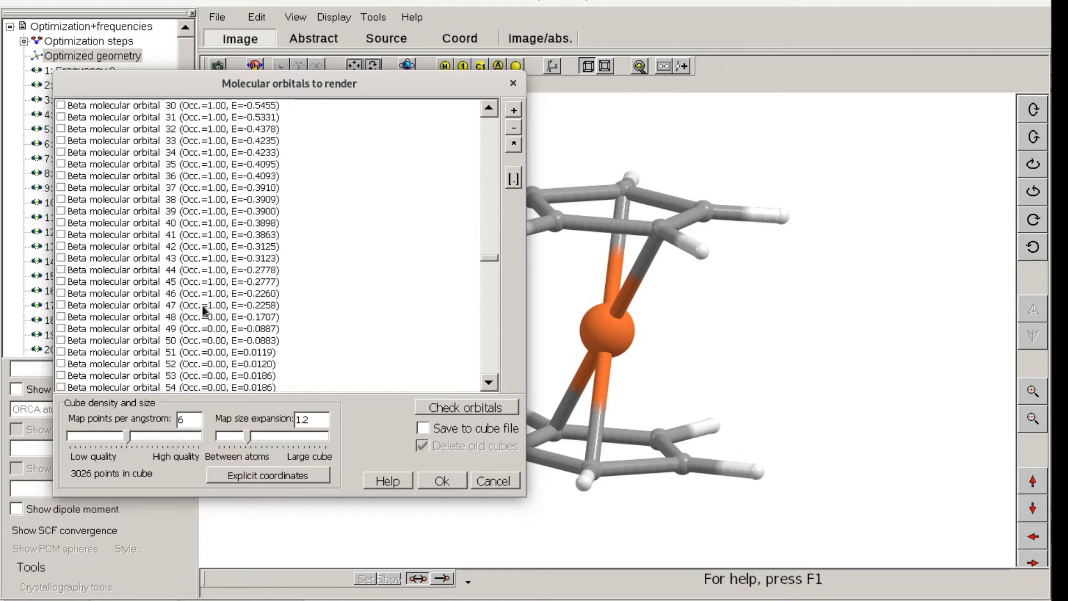
{"action": "left_click", "coordinate": [203, 306]}
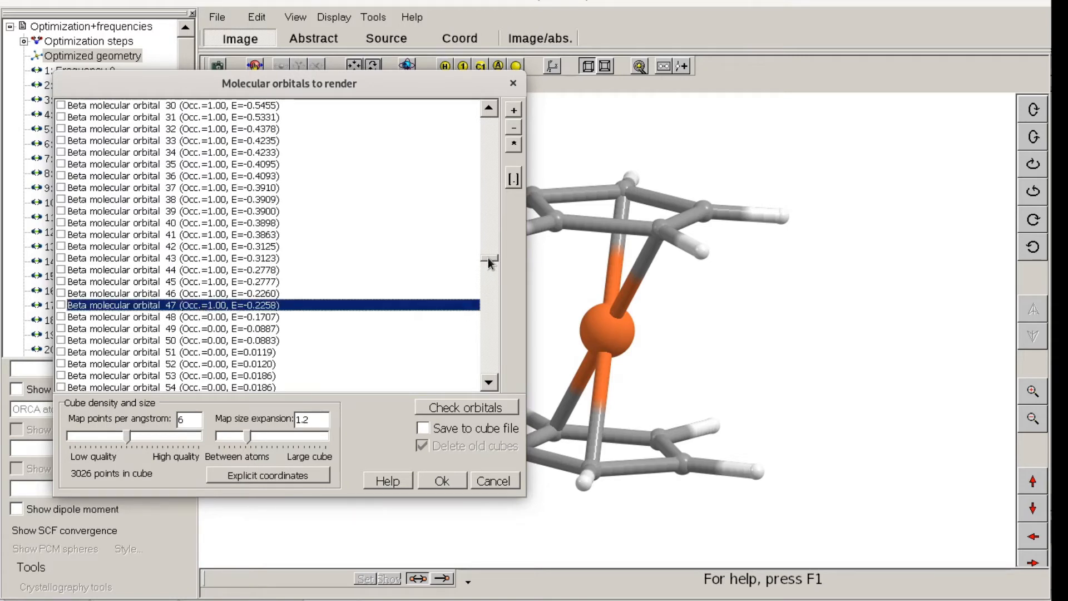
{"action": "left_click_drag", "start_coordinate": [489, 258], "coordinate": [489, 259]}
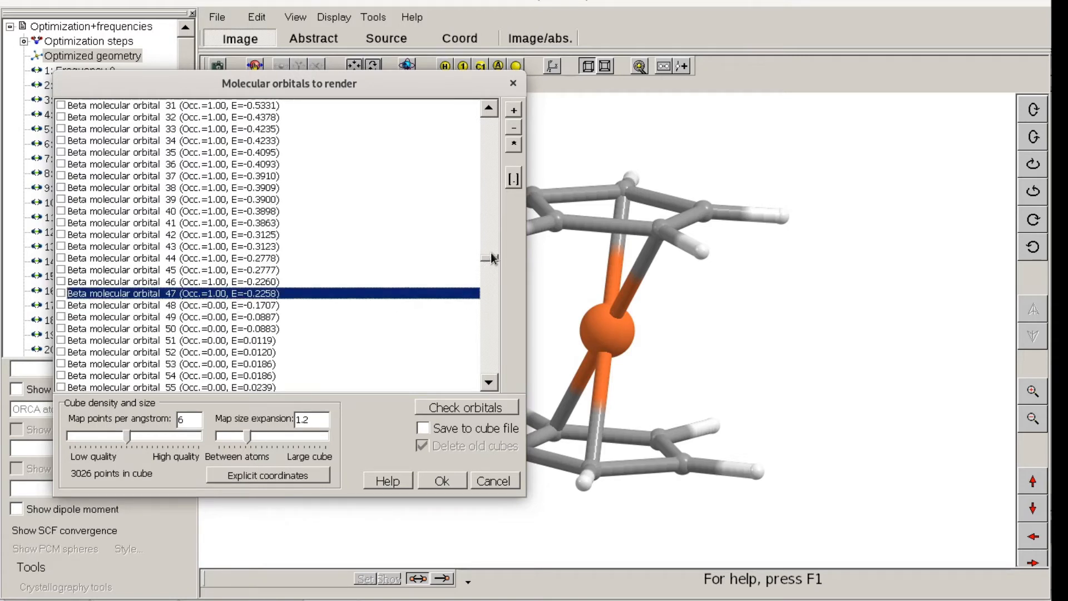
Return to the alpha orbitals around the occupied-unoccupied boundary and enlarge the dialog to show more of the list
{"action": "scroll", "coordinate": [131, 300], "scroll_direction": "up", "scroll_amount": 1}
{"action": "scroll", "coordinate": [260, 238], "scroll_direction": "up", "scroll_amount": 20}
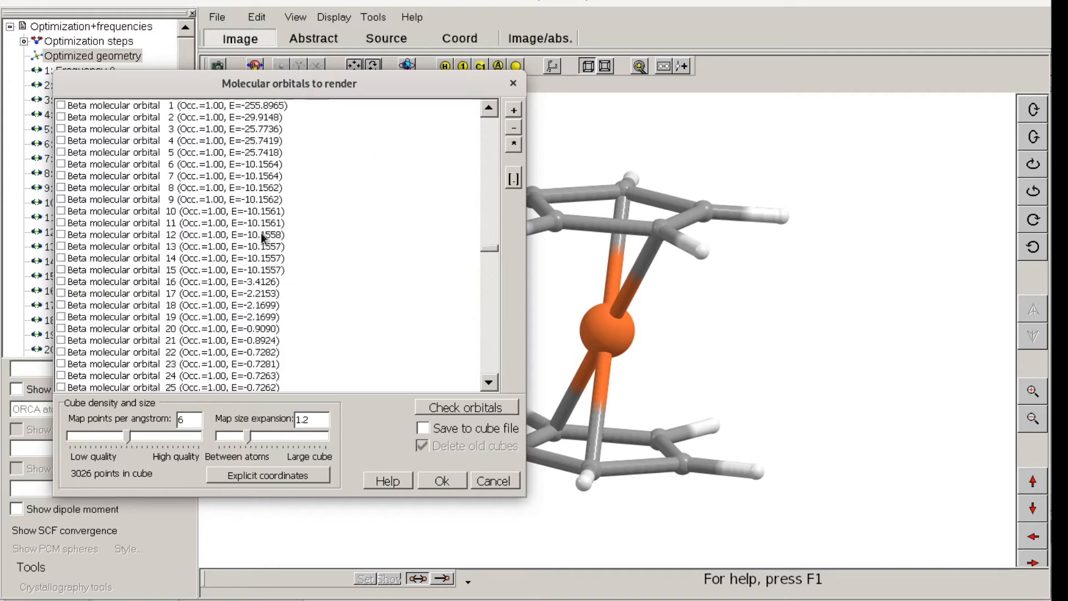
{"action": "scroll", "coordinate": [258, 232], "scroll_direction": "up", "scroll_amount": 20}
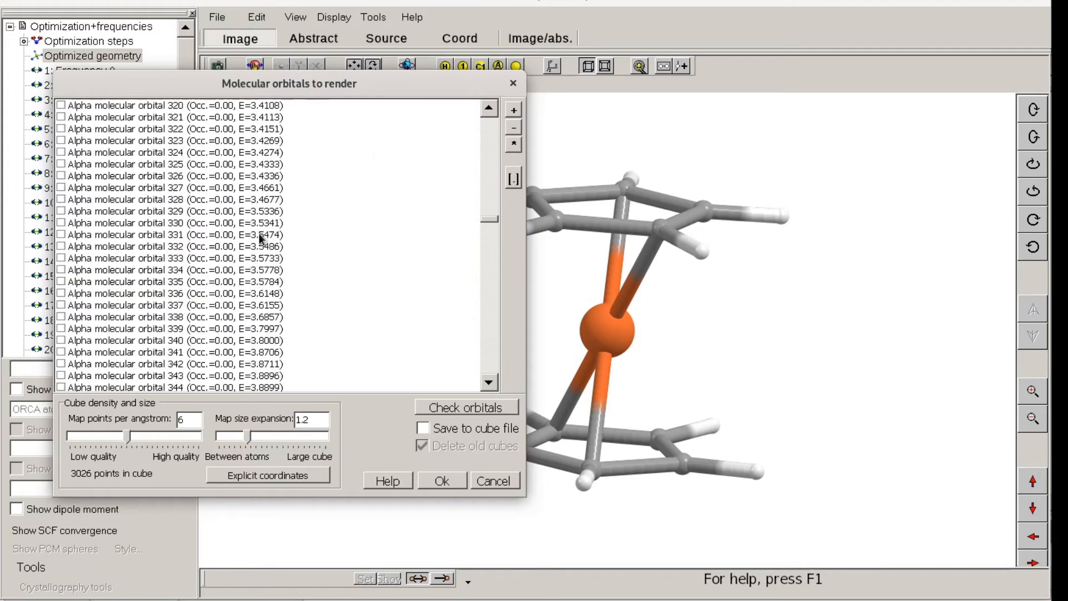
{"action": "scroll", "coordinate": [259, 233], "scroll_direction": "up", "scroll_amount": 20}
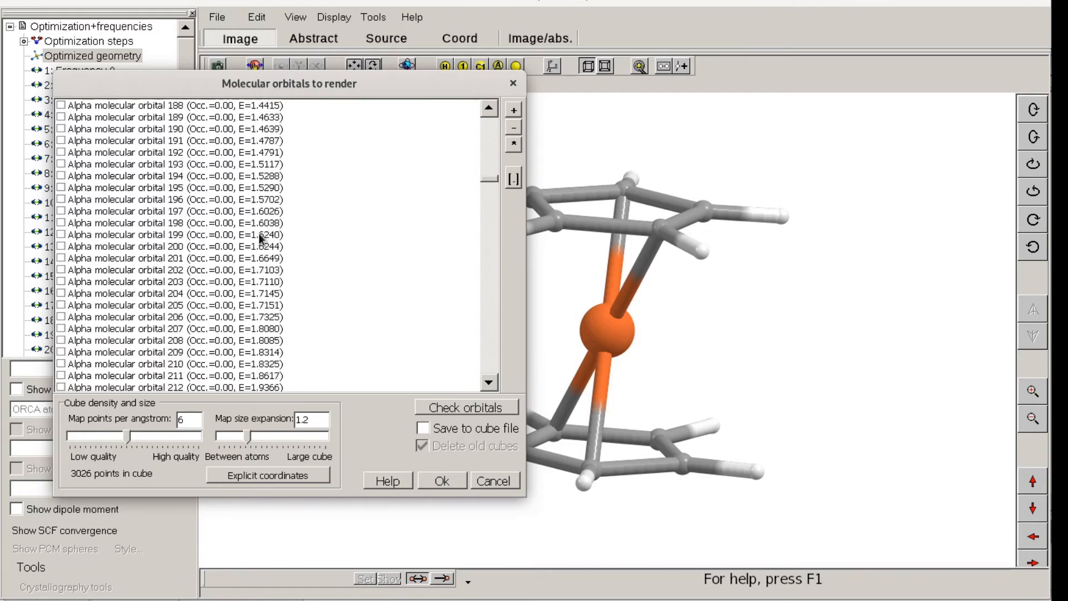
{"action": "scroll", "coordinate": [259, 235], "scroll_direction": "up", "scroll_amount": 20}
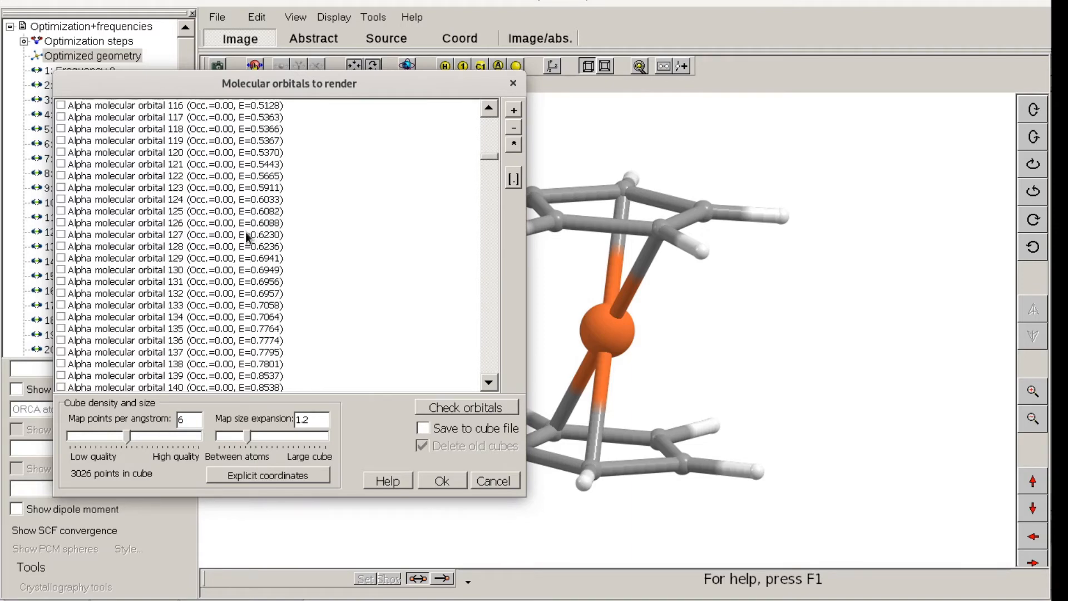
{"action": "scroll", "coordinate": [220, 212], "scroll_direction": "up", "scroll_amount": 11}
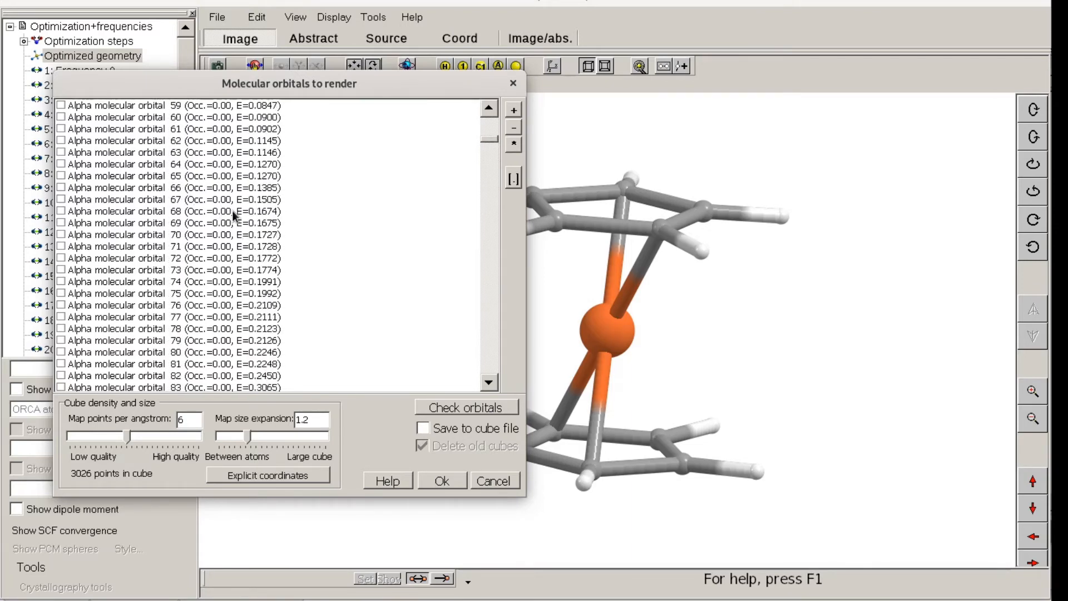
{"action": "scroll", "coordinate": [264, 240], "scroll_direction": "up", "scroll_amount": 4}
{"action": "scroll", "coordinate": [264, 241], "scroll_direction": "up", "scroll_amount": 1}
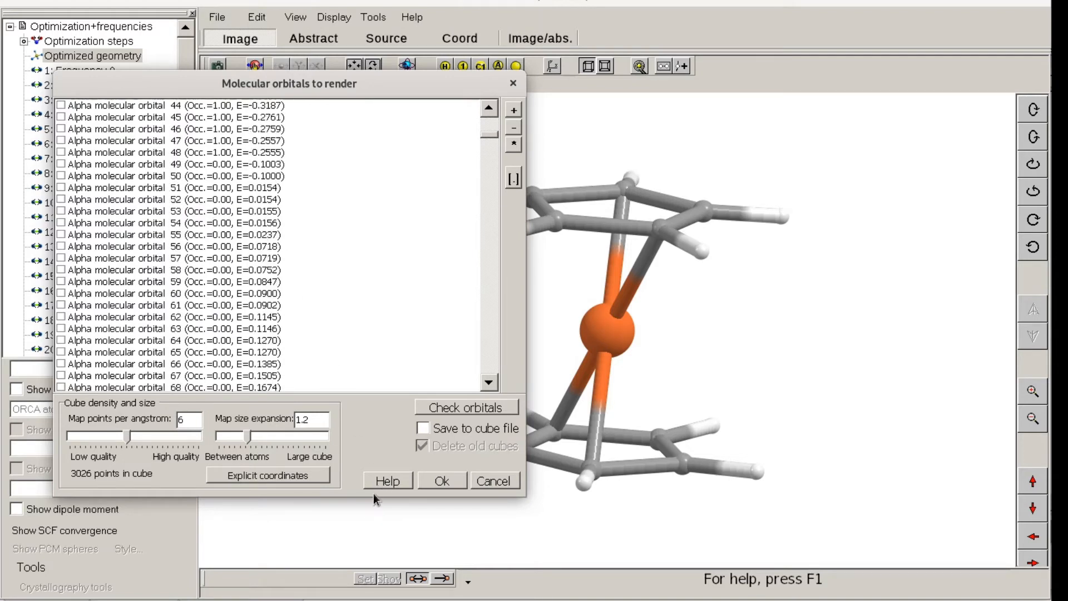
{"action": "left_click_drag", "start_coordinate": [374, 493], "coordinate": [374, 532]}
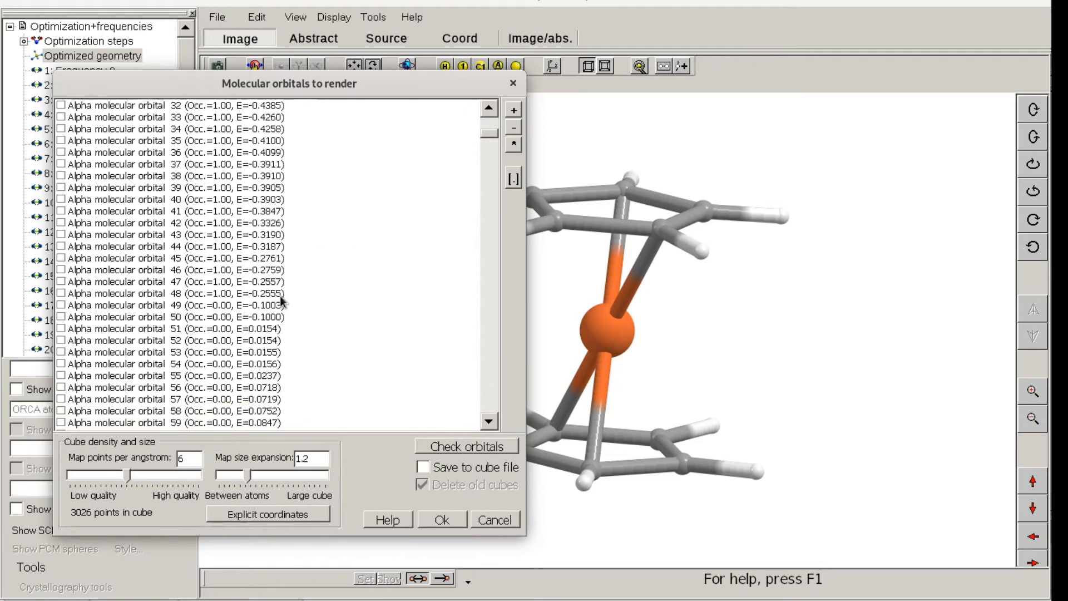
Mark alpha molecular orbitals 45 through 51 for rendering and highlight the frontier orbitals 48 and 49
{"action": "left_click", "coordinate": [214, 295]}
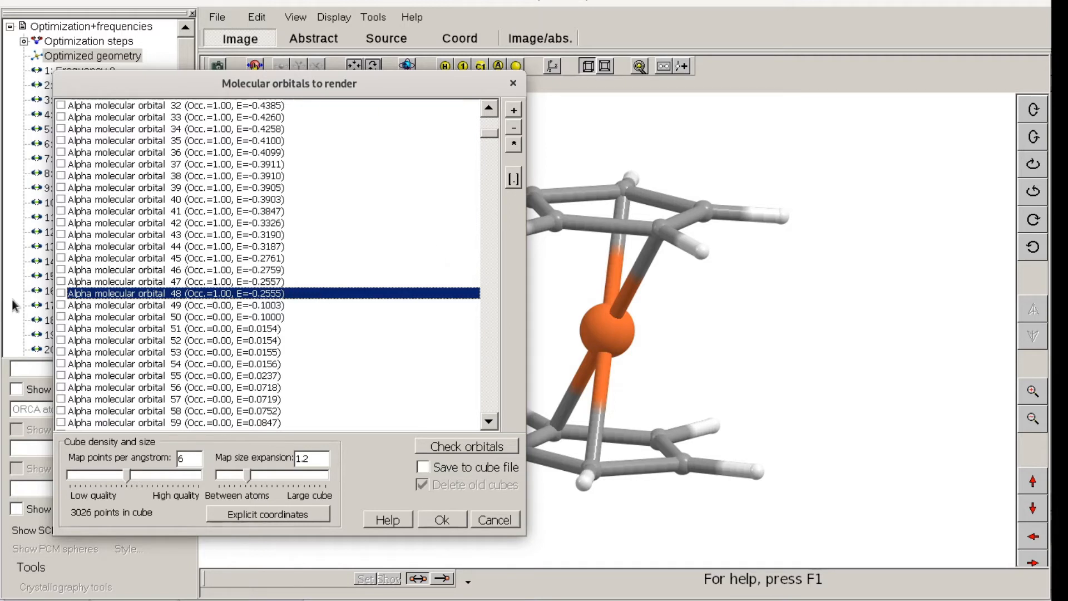
{"action": "left_click", "coordinate": [61, 258]}
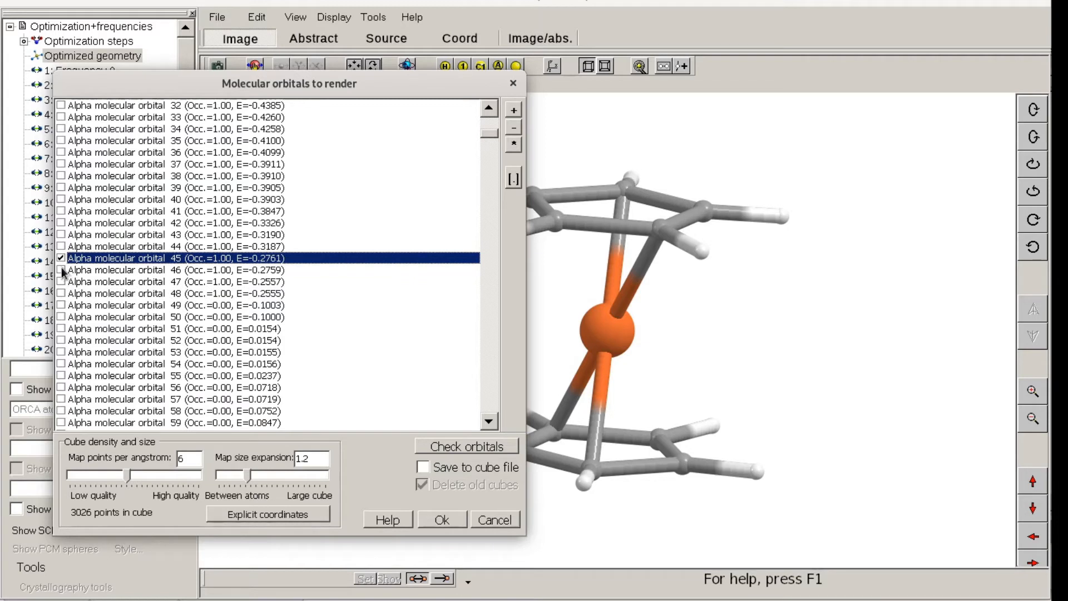
{"action": "left_click", "coordinate": [61, 270]}
{"action": "left_click", "coordinate": [61, 282]}
{"action": "left_click", "coordinate": [61, 293]}
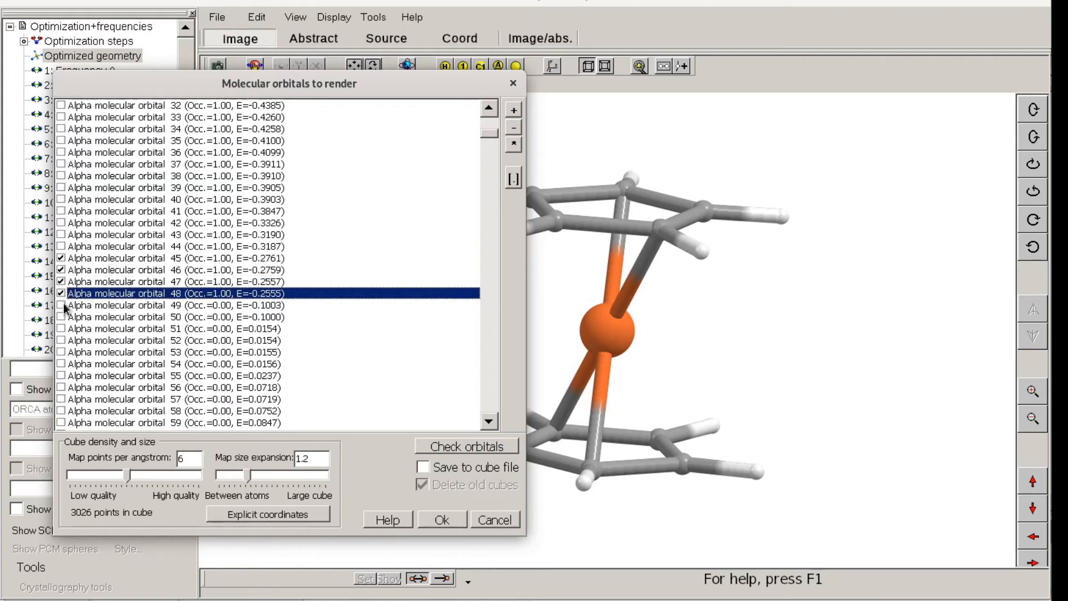
{"action": "left_click", "coordinate": [61, 305]}
{"action": "left_click", "coordinate": [61, 316]}
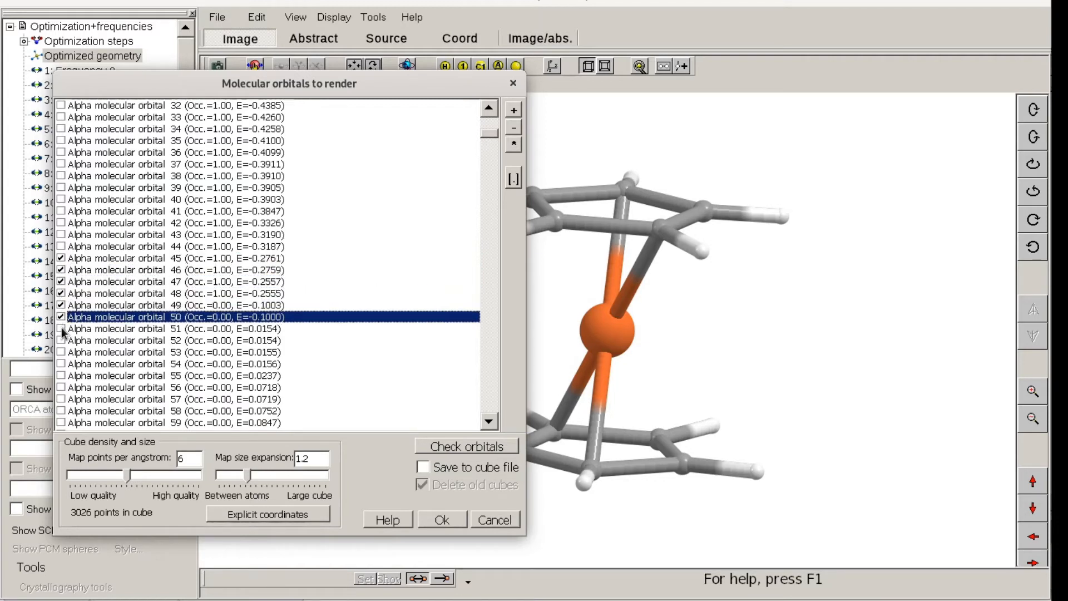
{"action": "left_click", "coordinate": [61, 328]}
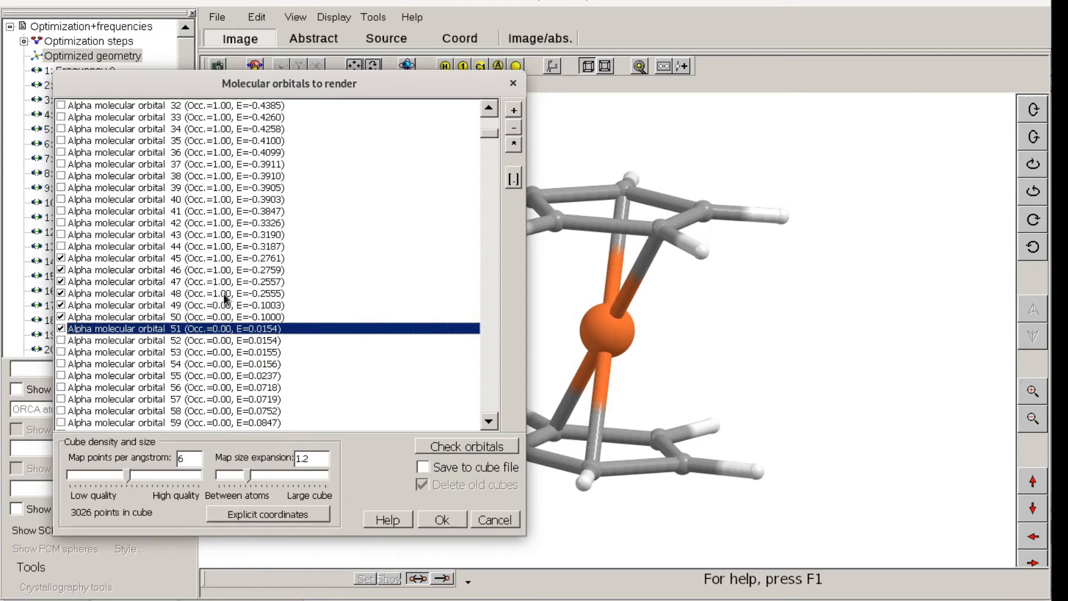
{"action": "left_click", "coordinate": [189, 297]}
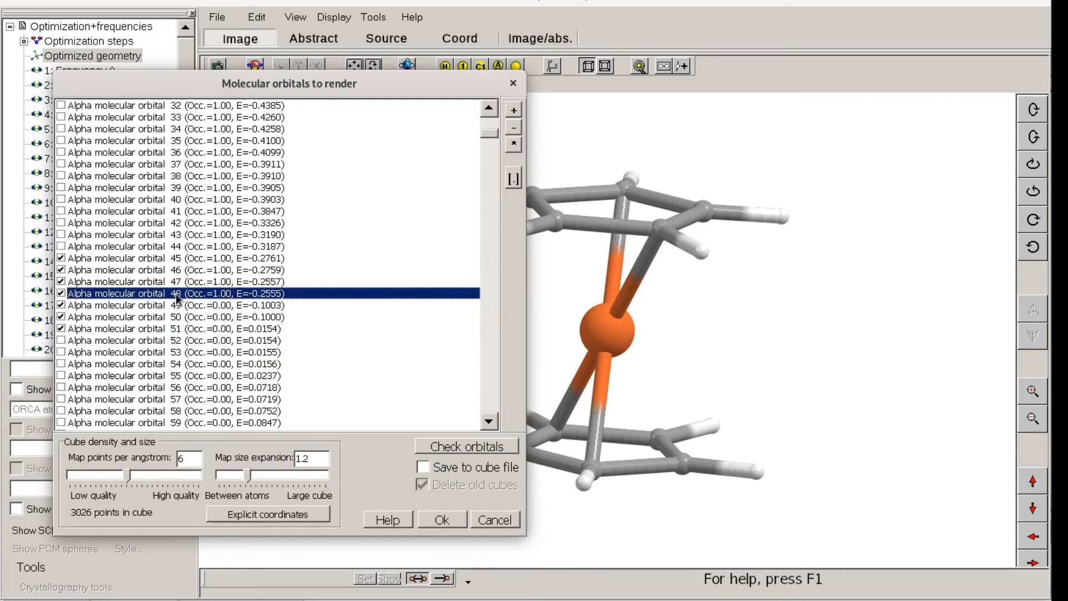
{"action": "left_click", "coordinate": [174, 308]}
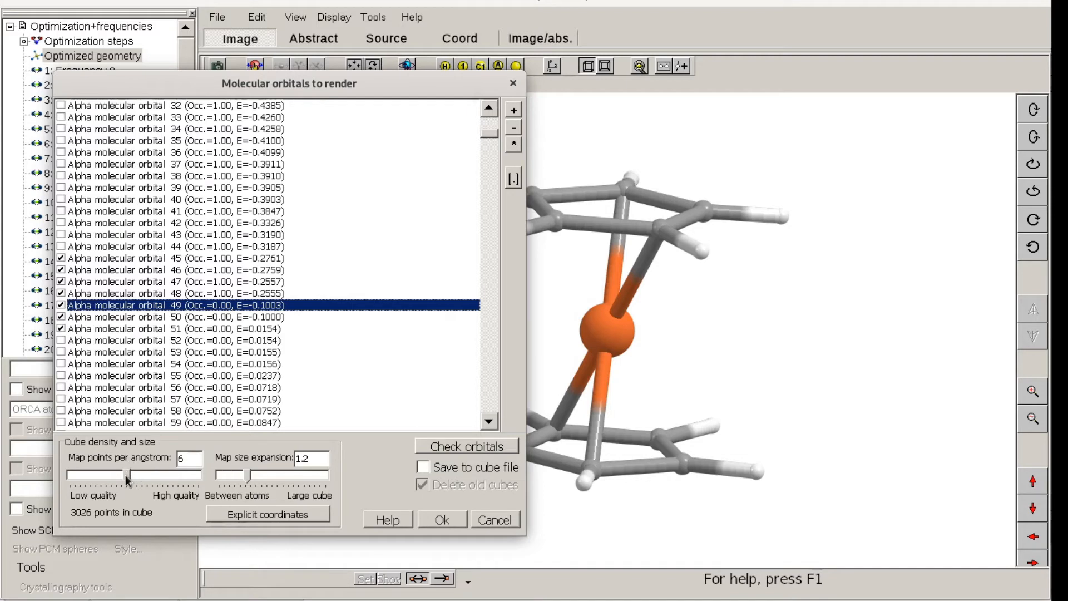
Adjust the cube density in map points per angstrom and build the 3-dimensional maps of the marked orbitals
{"action": "mouse_move", "coordinate": [126, 475]}
{"action": "left_mouse_down"}
{"action": "mouse_move", "coordinate": [95, 479]}
{"action": "mouse_move", "coordinate": [154, 479]}
{"action": "mouse_move", "coordinate": [129, 491]}
{"action": "left_mouse_up"}
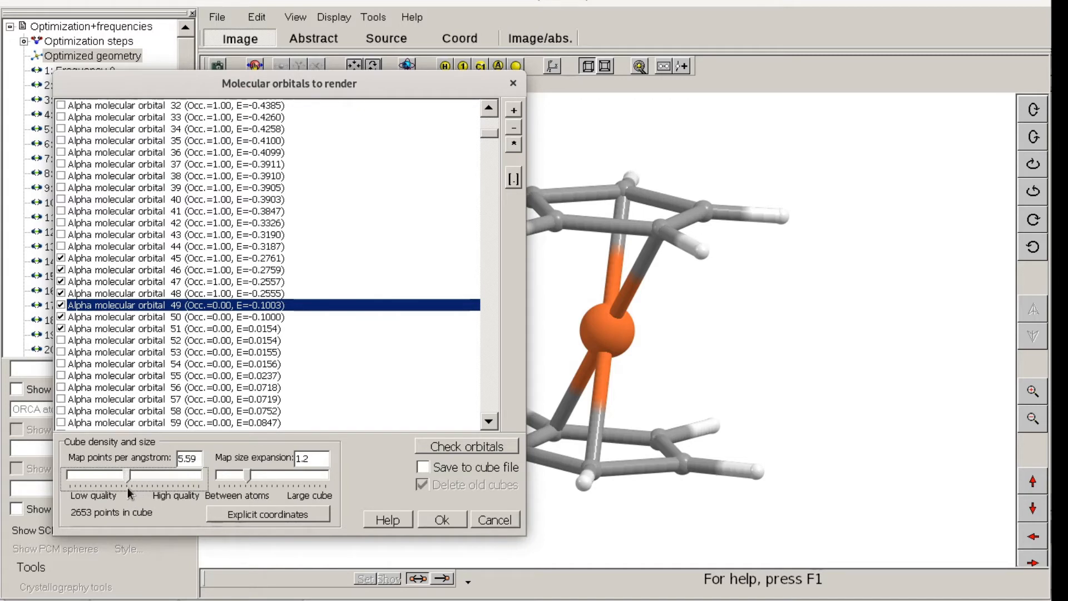
{"action": "left_click", "coordinate": [151, 476]}
{"action": "left_click", "coordinate": [442, 520]}
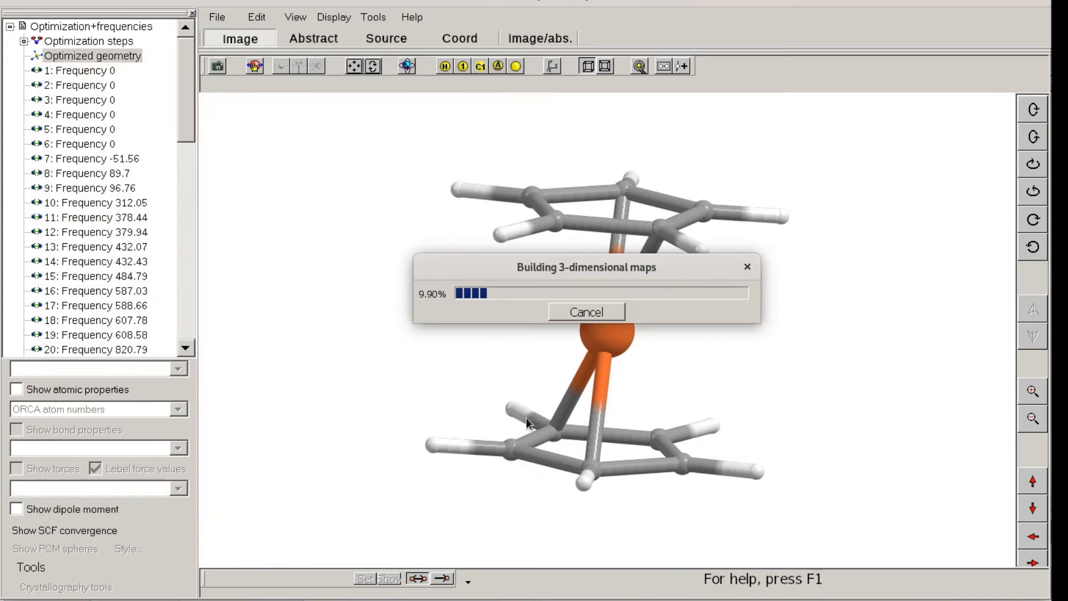
{"action": "left_click_drag", "start_coordinate": [573, 265], "coordinate": [370, 122]}
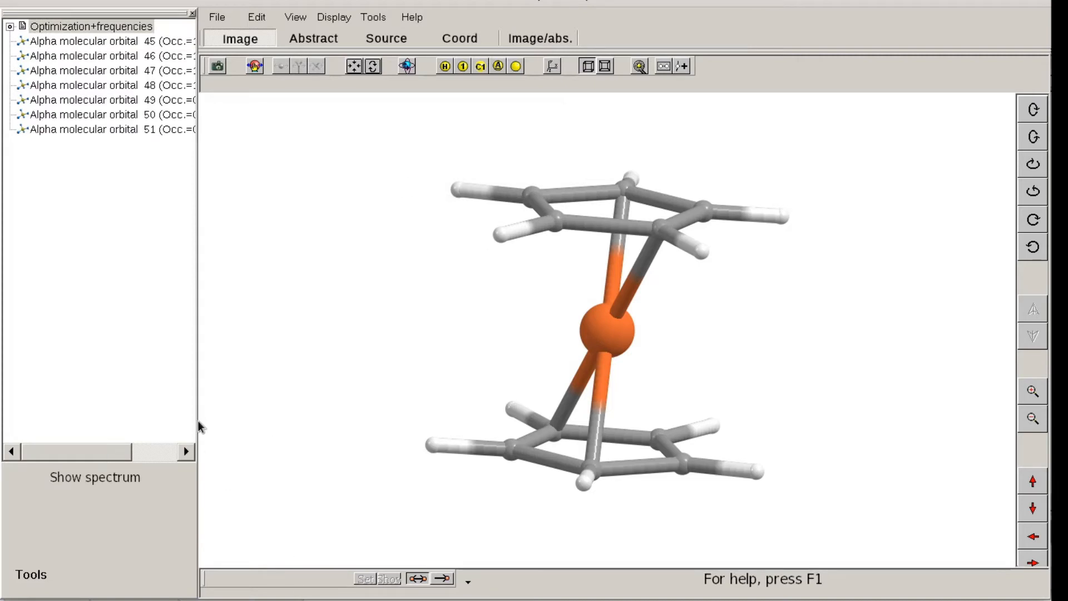
Display alpha molecular orbital 45 as an isosurface showing both the positive and negative lobes
{"action": "mouse_move", "coordinate": [93, 456]}
{"action": "left_mouse_down"}
{"action": "mouse_move", "coordinate": [143, 453]}
{"action": "mouse_move", "coordinate": [81, 453]}
{"action": "left_mouse_up"}
{"action": "mouse_move", "coordinate": [115, 453]}
{"action": "left_mouse_down"}
{"action": "mouse_move", "coordinate": [161, 454]}
{"action": "mouse_move", "coordinate": [100, 457]}
{"action": "left_mouse_up"}
{"action": "left_click", "coordinate": [144, 42]}
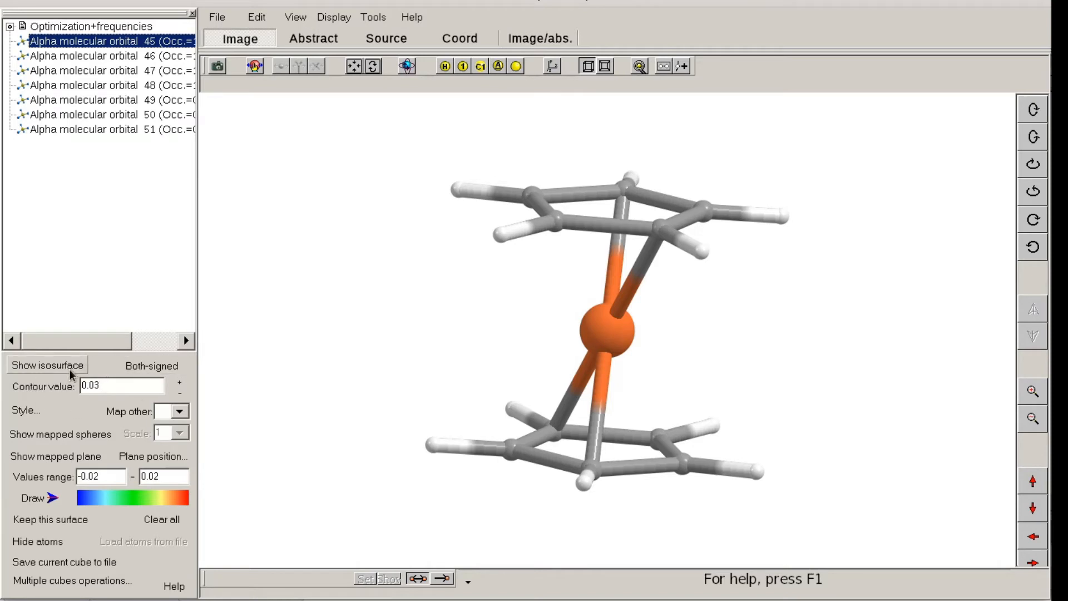
{"action": "left_click", "coordinate": [39, 371]}
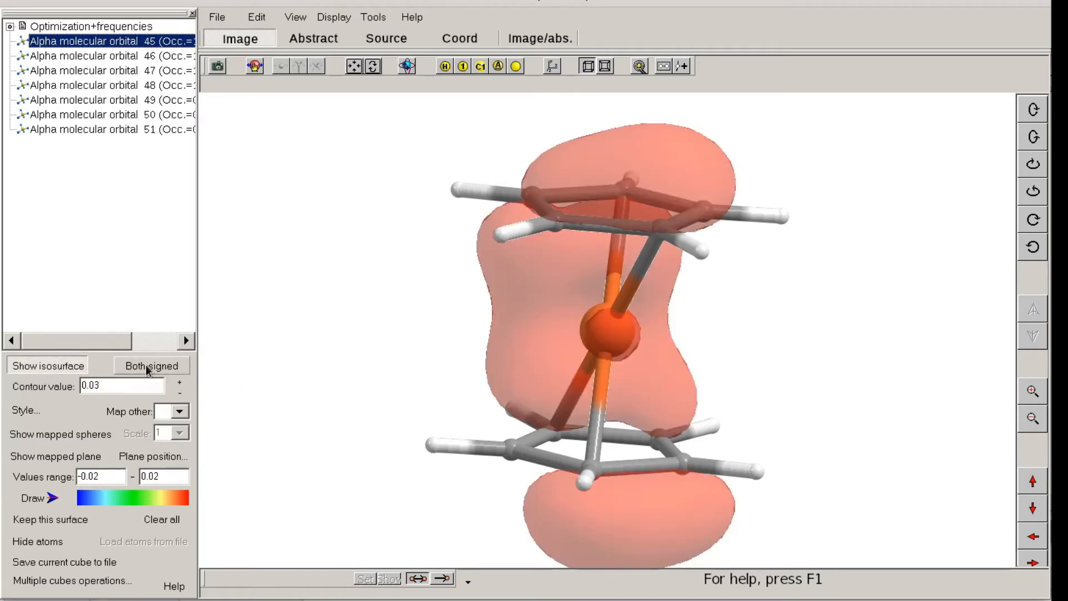
{"action": "left_click", "coordinate": [147, 366]}
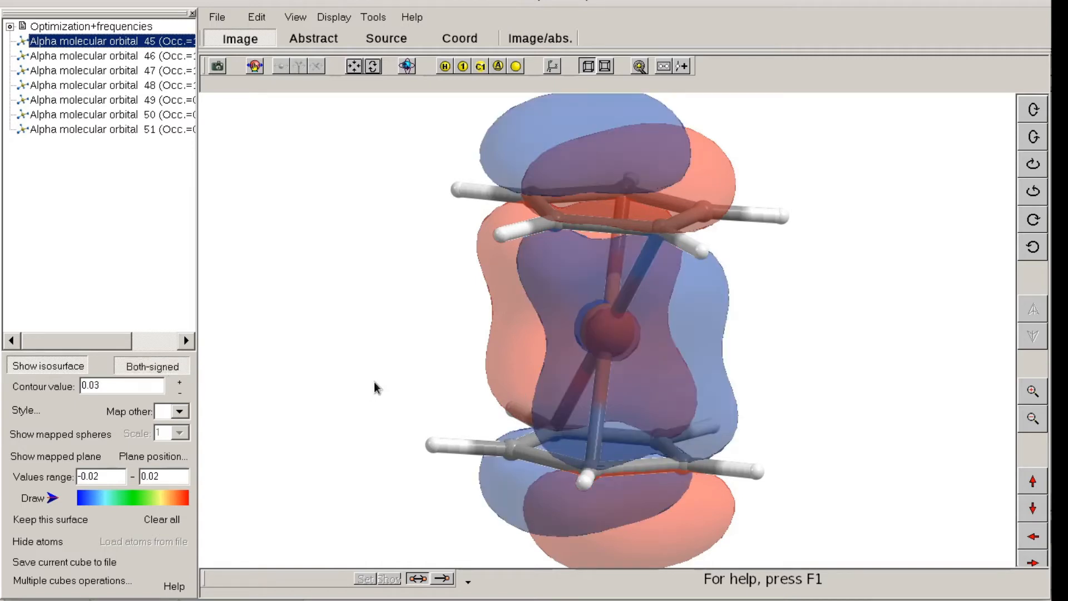
{"action": "left_click_drag", "start_coordinate": [375, 383], "coordinate": [423, 359]}
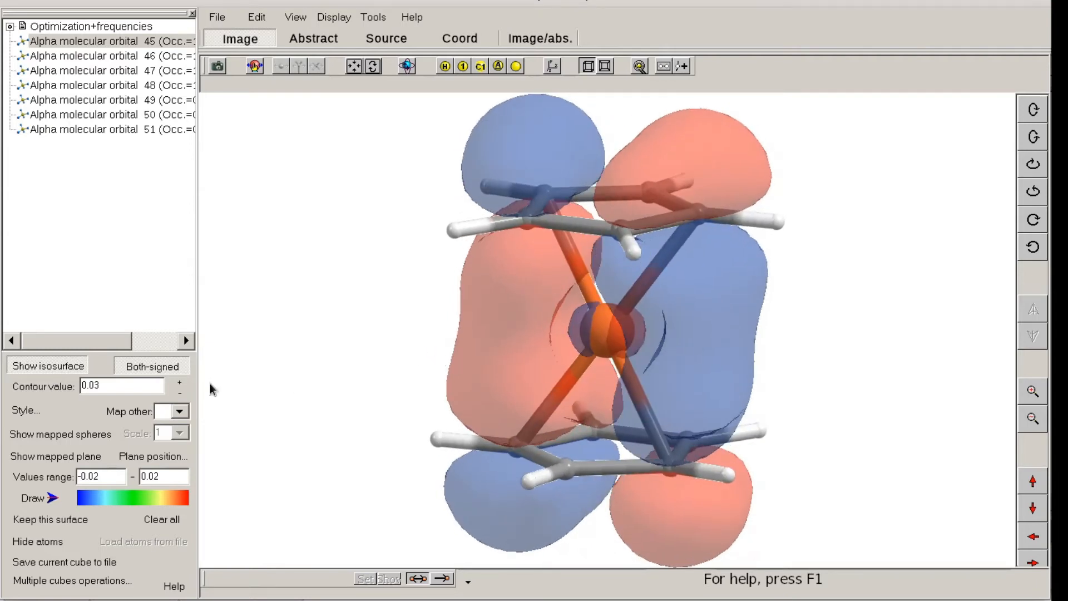
{"action": "left_click", "coordinate": [156, 366]}
{"action": "left_click", "coordinate": [158, 369]}
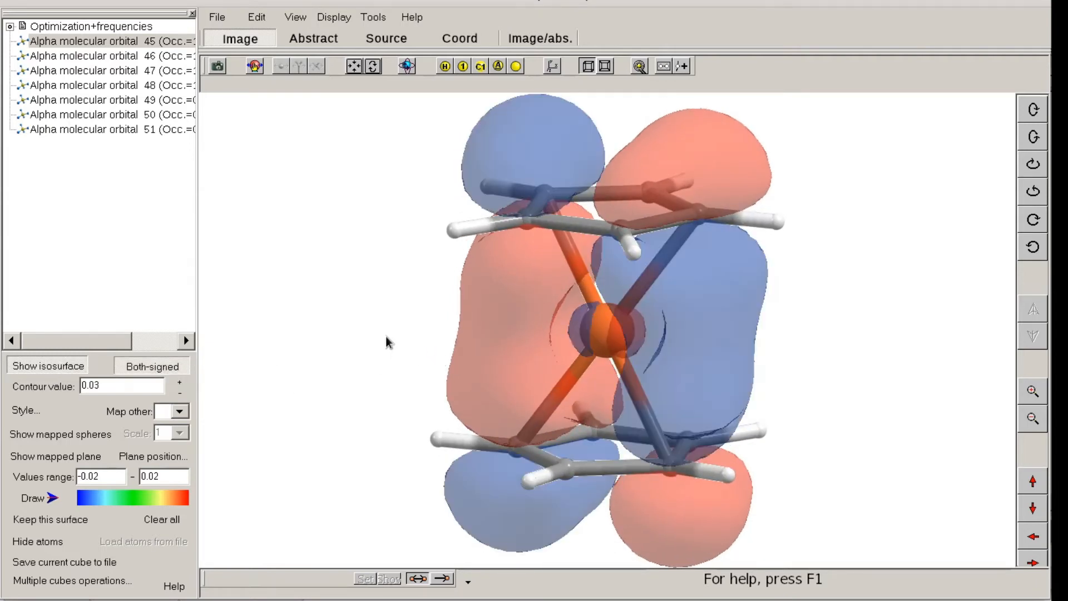
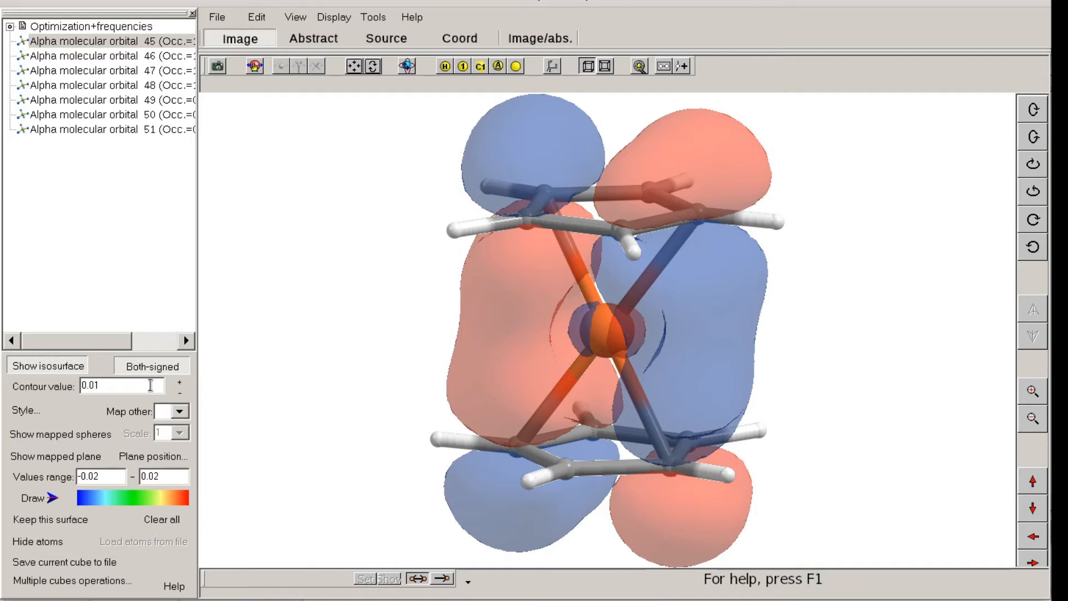
Try isosurface contour values of 0.01 and 0.05 on alpha molecular orbital 45
{"action": "key", "text": "Return"}
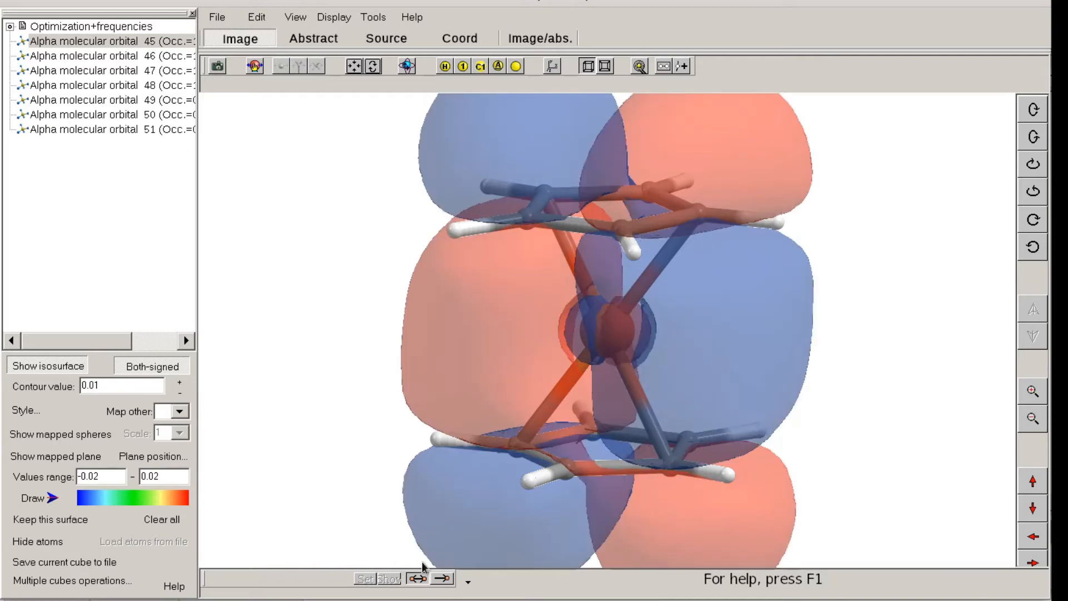
{"action": "left_click", "coordinate": [1040, 426]}
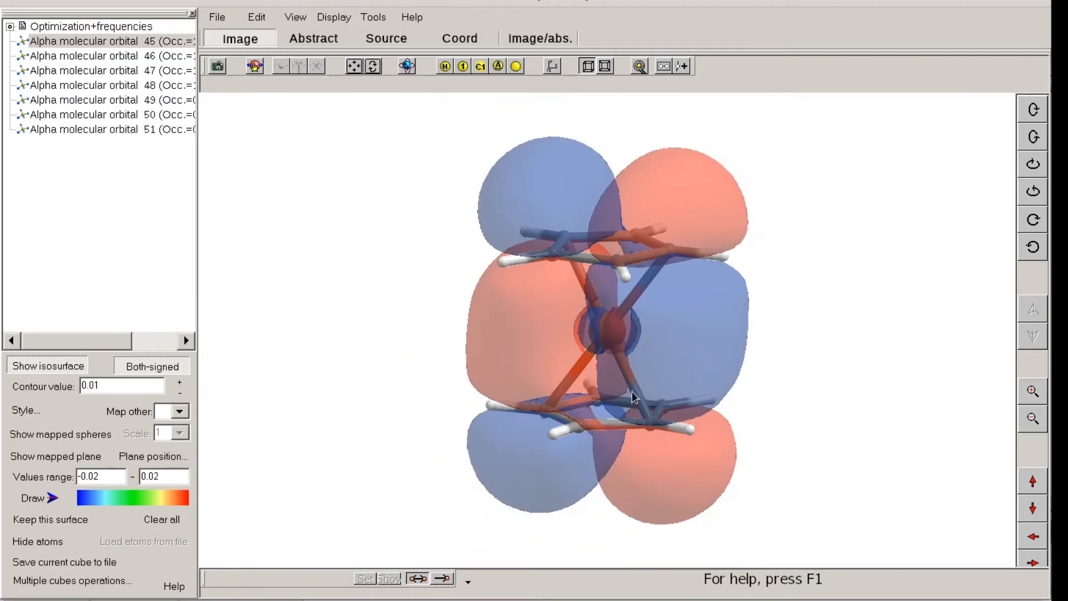
{"action": "mouse_move", "coordinate": [475, 388]}
{"action": "left_mouse_down"}
{"action": "mouse_move", "coordinate": [515, 388]}
{"action": "mouse_move", "coordinate": [424, 386]}
{"action": "mouse_move", "coordinate": [465, 386]}
{"action": "left_mouse_up"}
{"action": "left_click", "coordinate": [108, 386]}
{"action": "left_click_drag", "start_coordinate": [109, 386], "coordinate": [93, 388]}
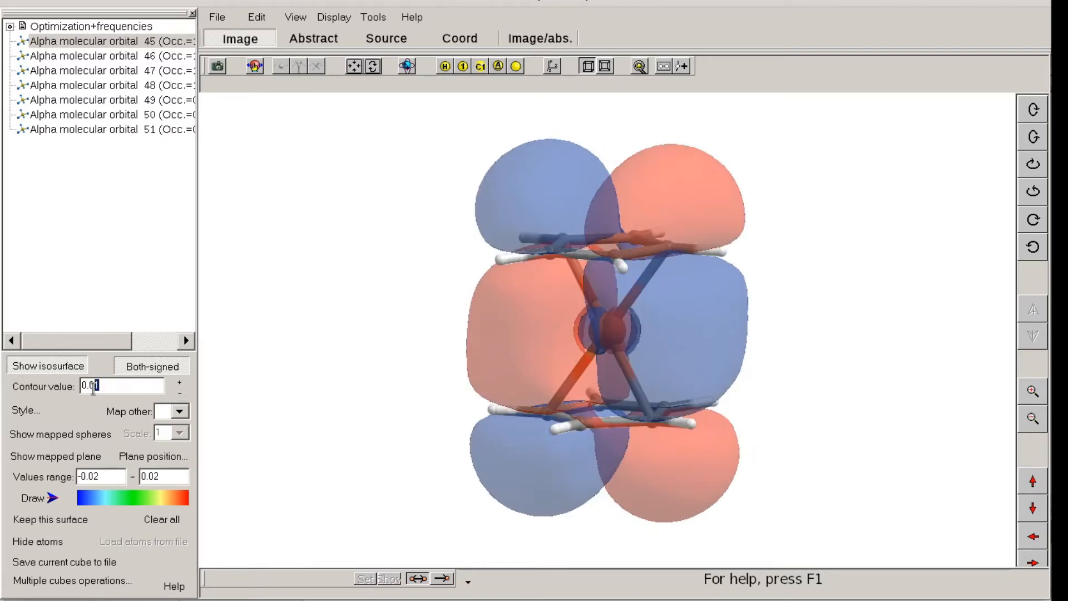
{"action": "type", "text": "5"}
{"action": "key", "text": "Return"}
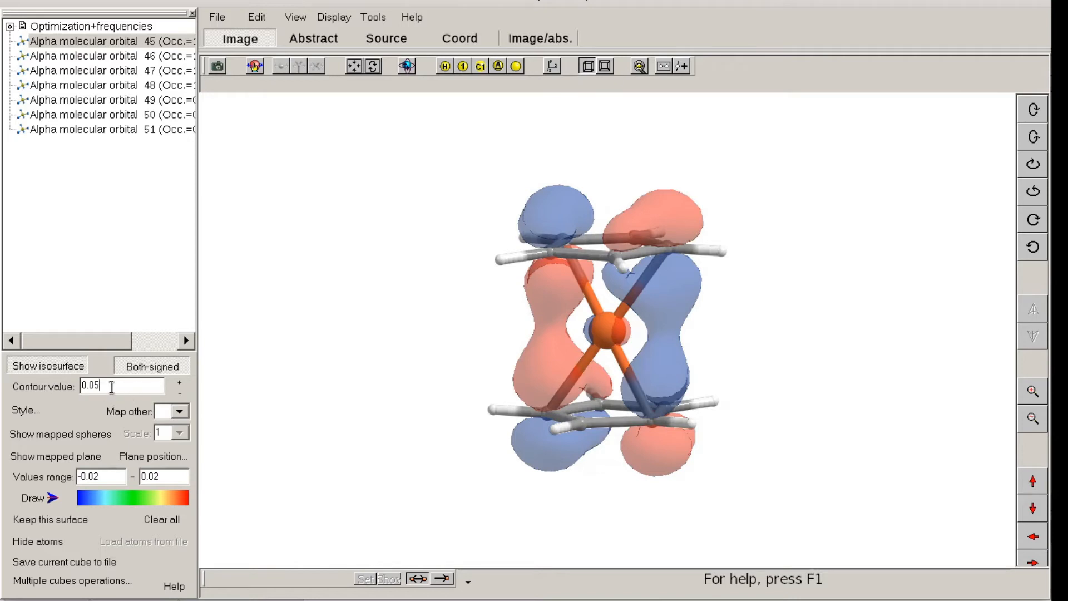
Set the isosurface contour value of alpha molecular orbital 45 back to 0.03
{"action": "type", "text": "3"}
{"action": "key", "text": "Return"}
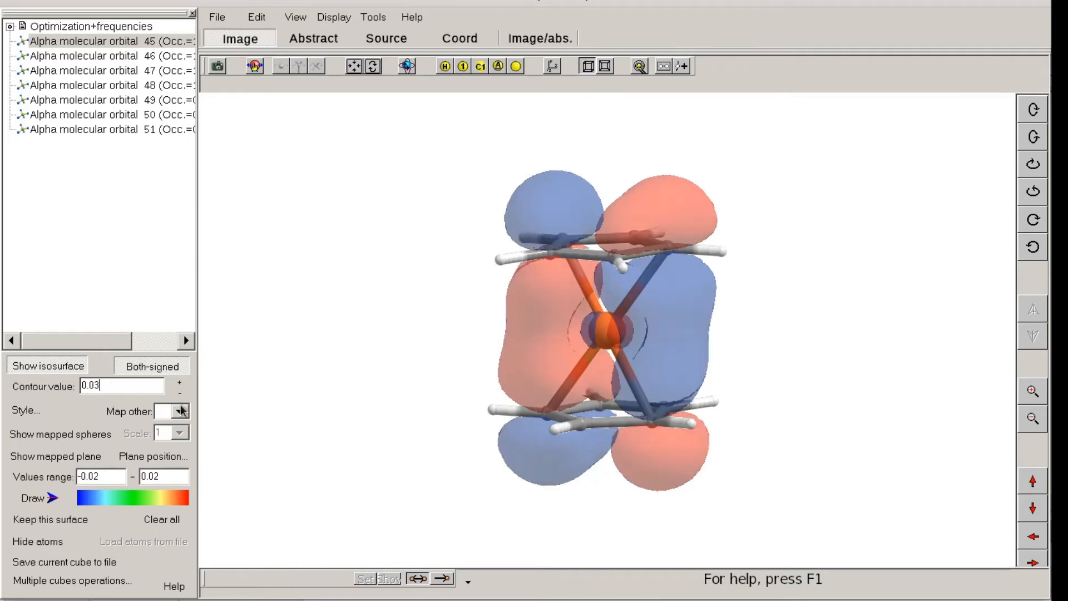
{"action": "left_click_drag", "start_coordinate": [419, 401], "coordinate": [457, 386]}
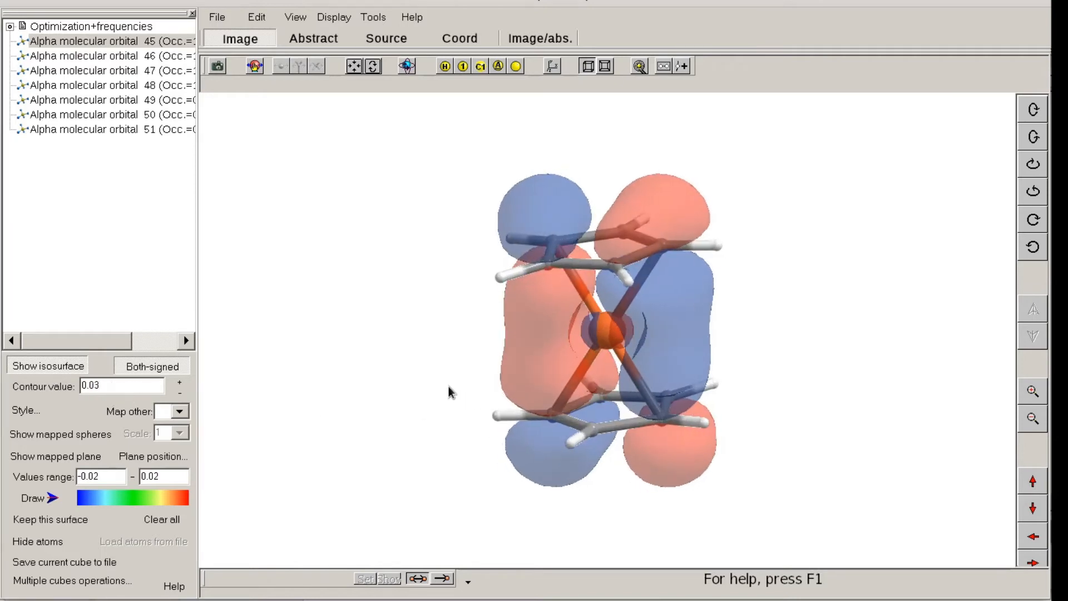
Display the isosurfaces of alpha molecular orbitals 46 through 51 one after another to compare their shapes
{"action": "left_click", "coordinate": [138, 57]}
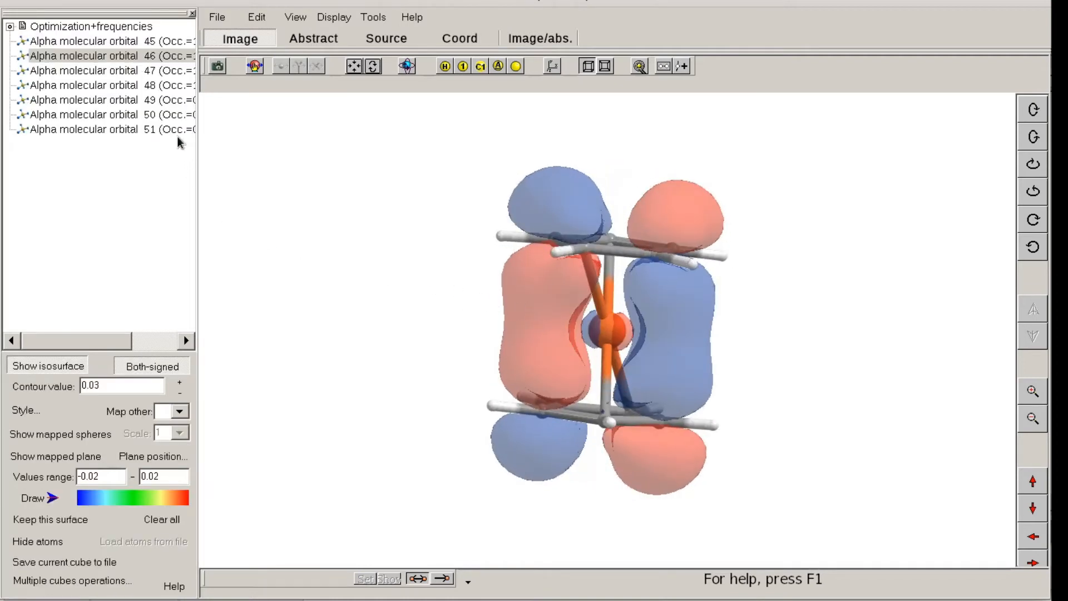
{"action": "left_click", "coordinate": [162, 72]}
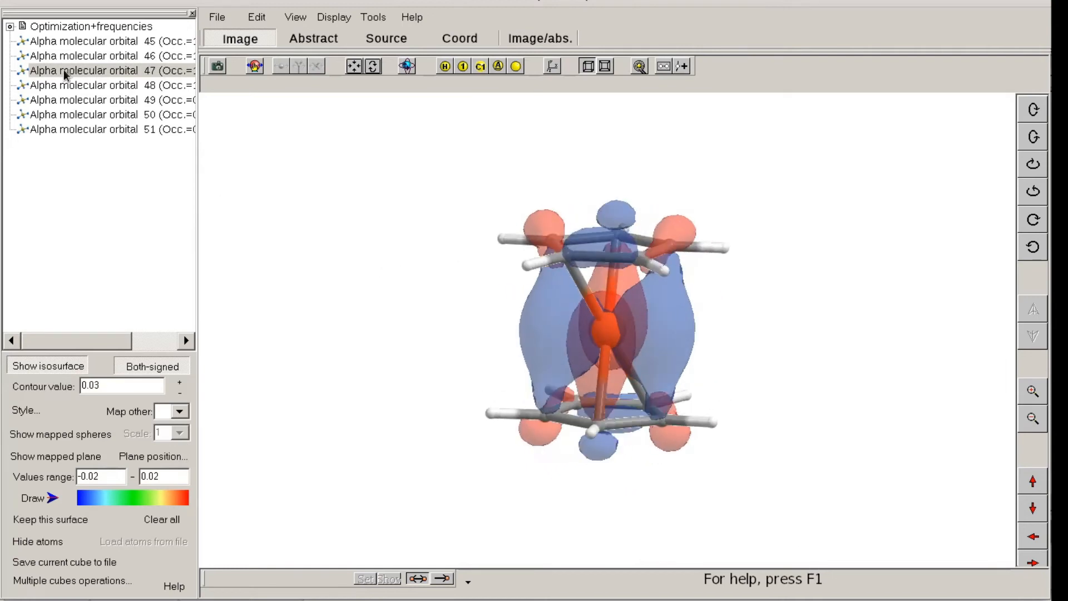
{"action": "left_click", "coordinate": [81, 88]}
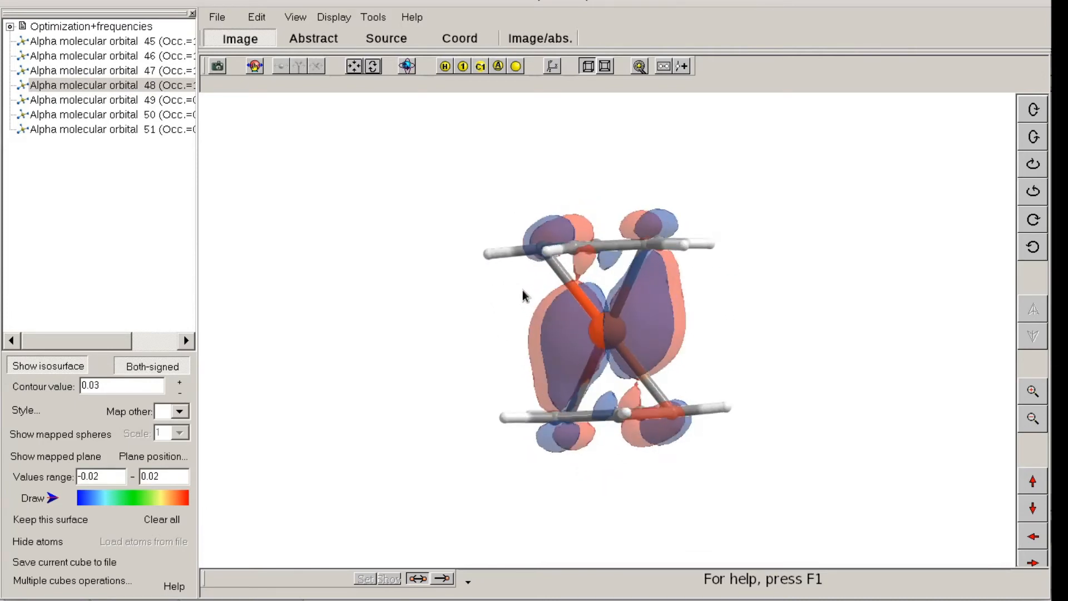
{"action": "left_click", "coordinate": [171, 102]}
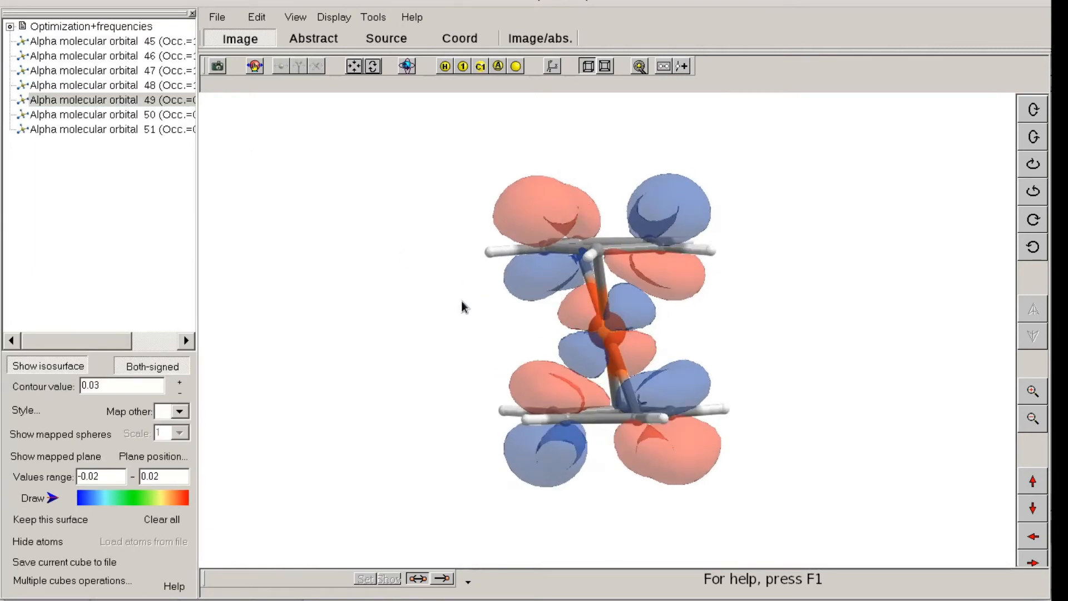
{"action": "left_click", "coordinate": [82, 114]}
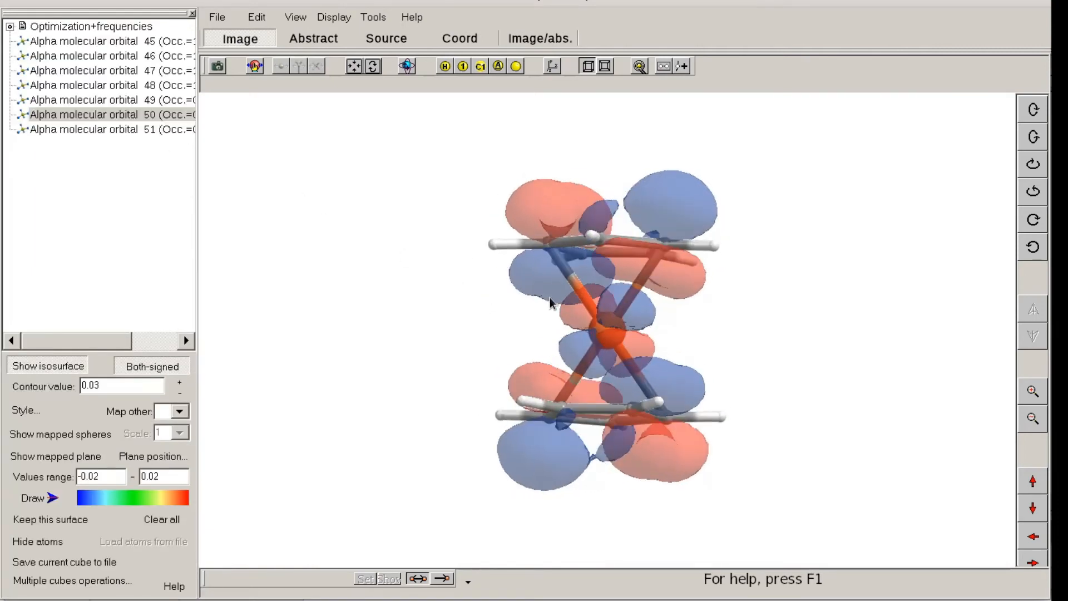
{"action": "left_click", "coordinate": [141, 130]}
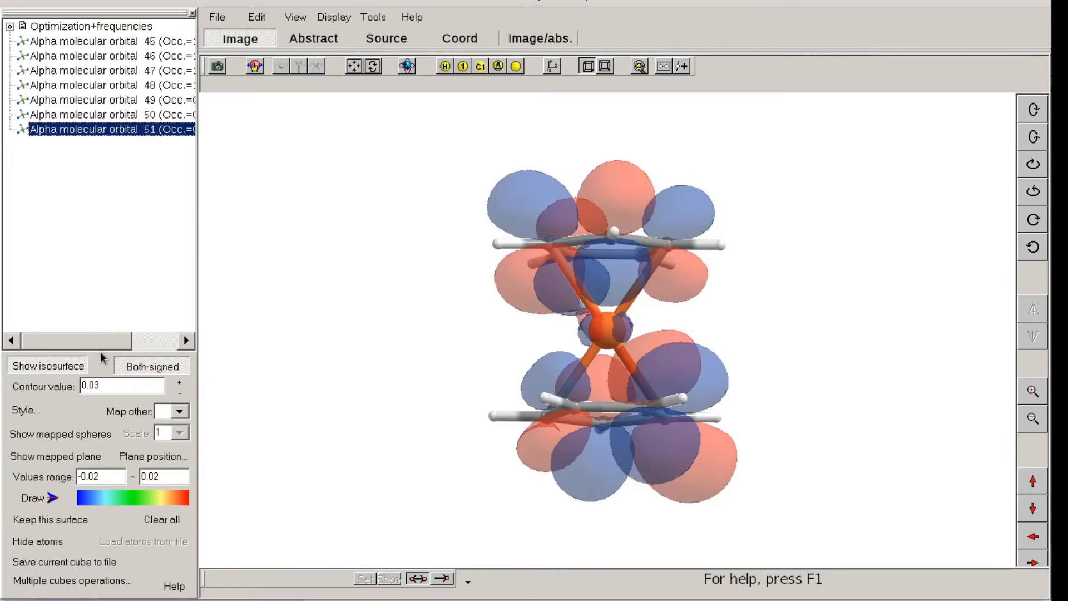
Reveal the occupations and energies in the rendered orbital list and inspect the lobes of orbital 51
{"action": "left_click_drag", "start_coordinate": [108, 341], "coordinate": [153, 341]}
{"action": "left_click_drag", "start_coordinate": [359, 335], "coordinate": [451, 338]}
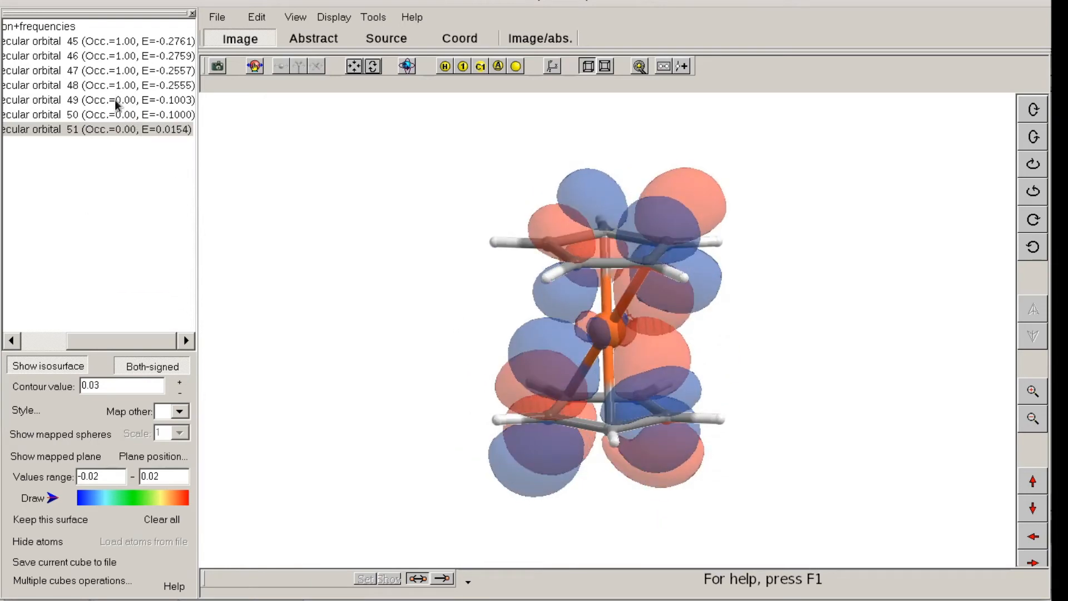
{"action": "left_click_drag", "start_coordinate": [514, 354], "coordinate": [458, 371]}
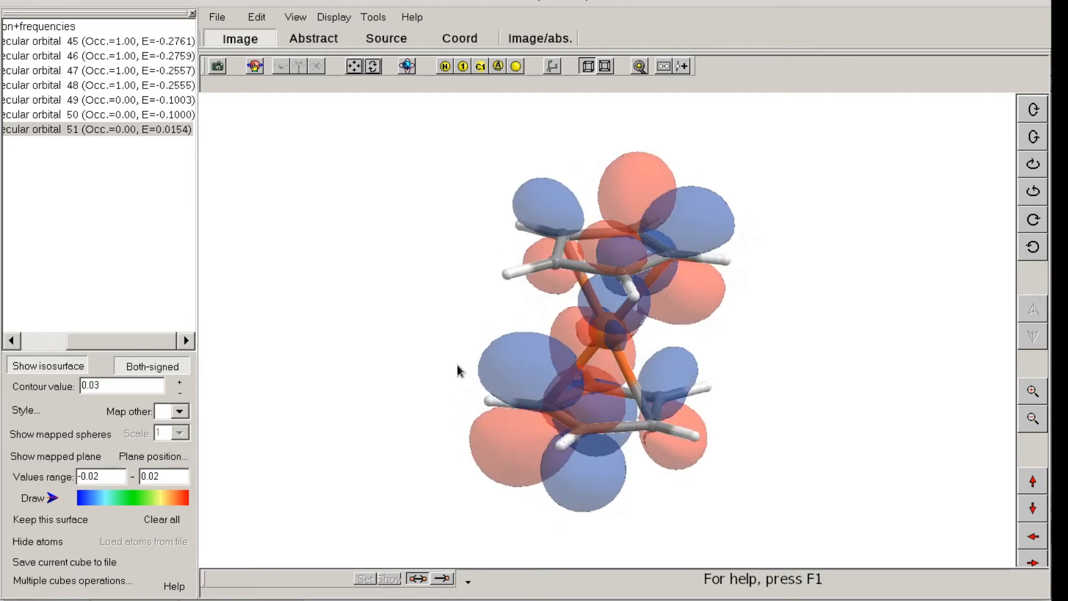
Display the isosurfaces of alpha orbitals 45 and 47 again and inspect each from different angles
{"action": "double_click", "coordinate": [114, 45]}
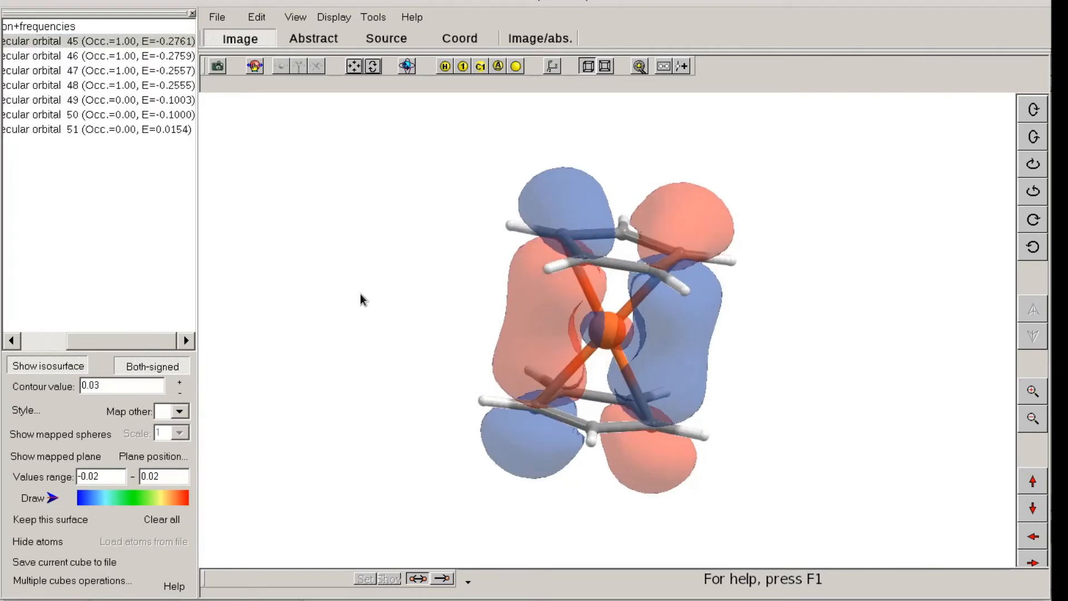
{"action": "mouse_move", "coordinate": [346, 287]}
{"action": "left_mouse_down"}
{"action": "mouse_move", "coordinate": [380, 287]}
{"action": "mouse_move", "coordinate": [361, 288]}
{"action": "left_mouse_up"}
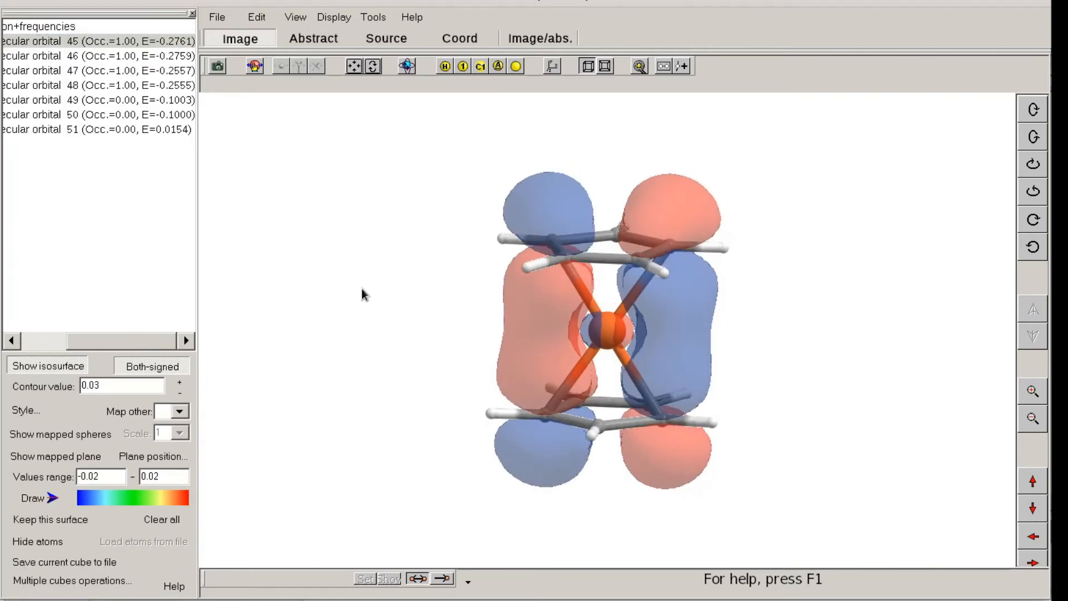
{"action": "double_click", "coordinate": [85, 78]}
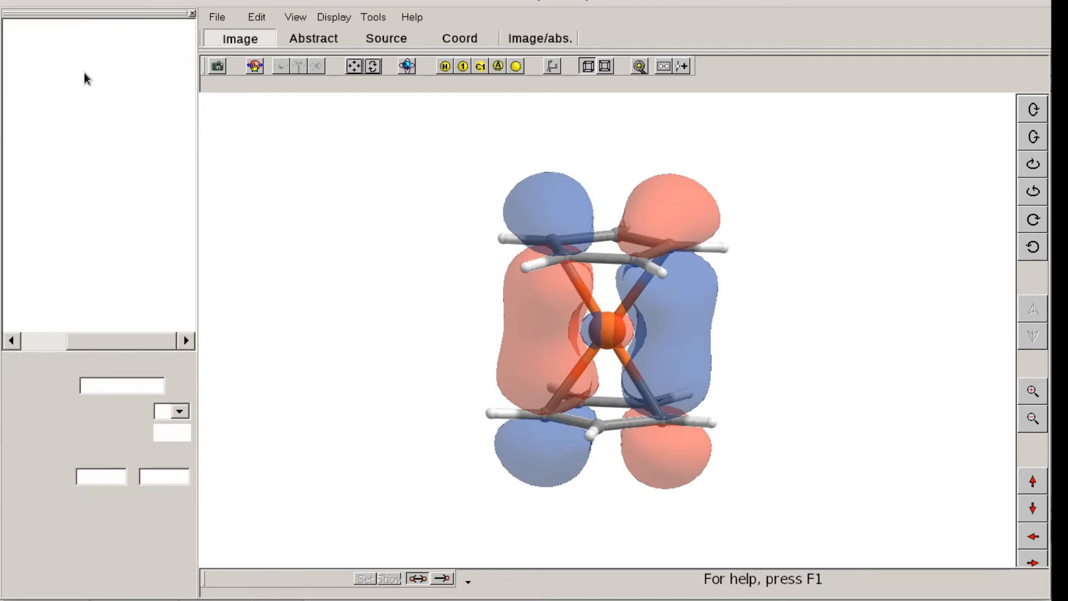
{"action": "left_click_drag", "start_coordinate": [343, 268], "coordinate": [412, 357]}
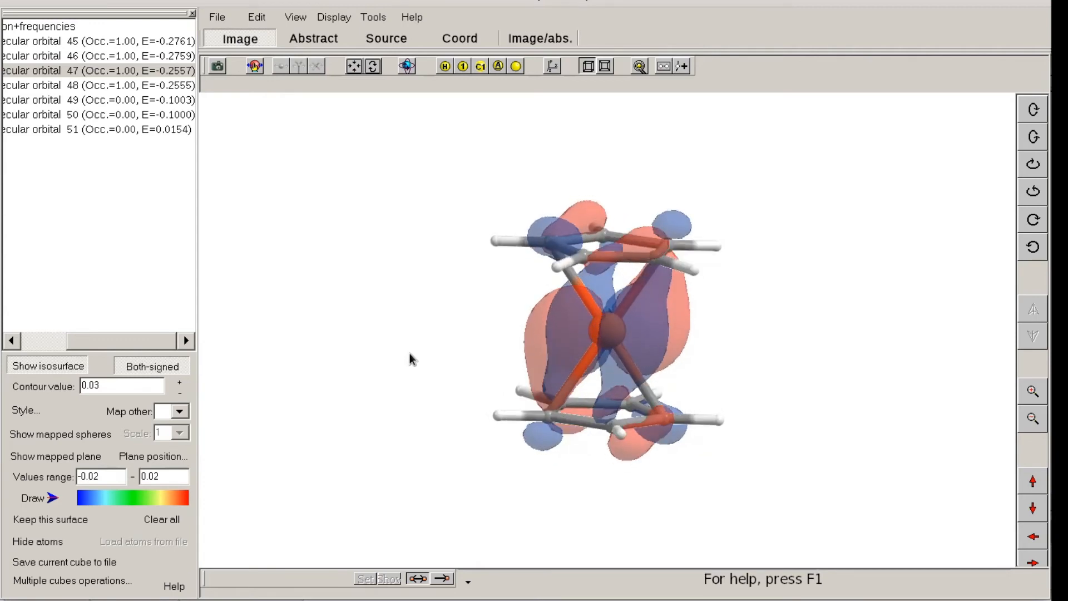
{"action": "mouse_move", "coordinate": [403, 355]}
{"action": "left_mouse_down"}
{"action": "mouse_move", "coordinate": [384, 355]}
{"action": "mouse_move", "coordinate": [388, 365]}
{"action": "left_mouse_up"}
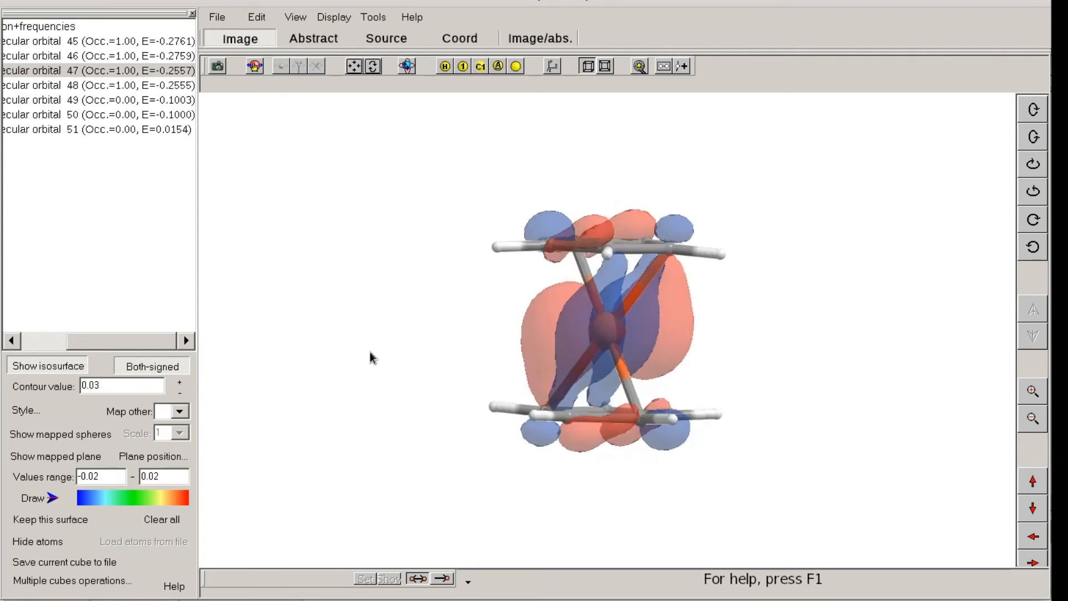
Set the isosurface contour value of alpha molecular orbital 47 to 0.05 and inspect the smaller lobes from another angle
{"action": "left_click", "coordinate": [100, 388]}
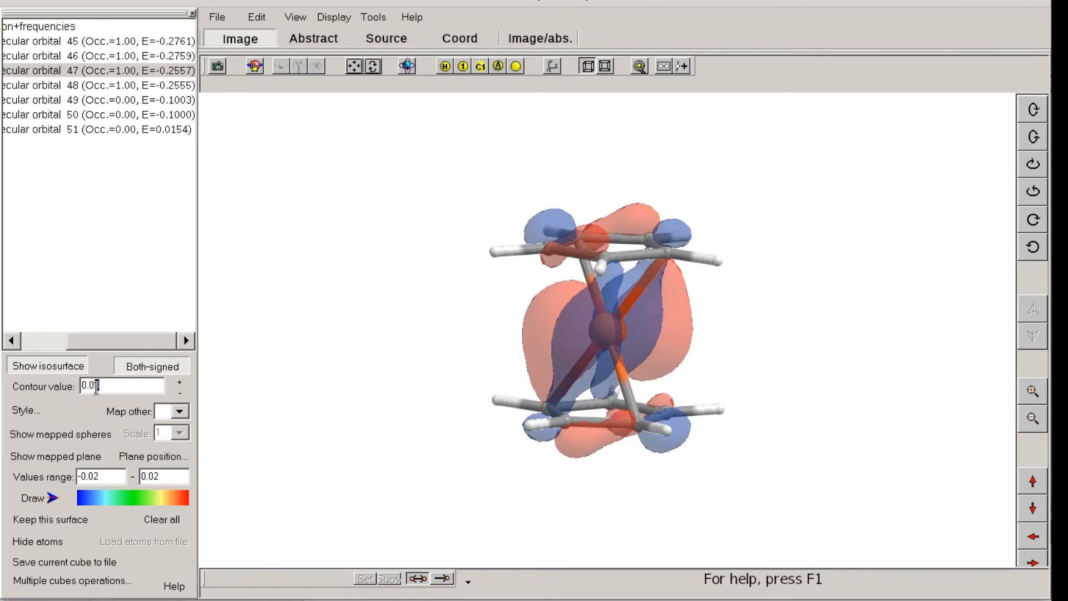
{"action": "type", "text": "5"}
{"action": "mouse_move", "coordinate": [504, 338]}
{"action": "left_mouse_down"}
{"action": "mouse_move", "coordinate": [513, 377]}
{"action": "mouse_move", "coordinate": [517, 334]}
{"action": "mouse_move", "coordinate": [472, 327]}
{"action": "mouse_move", "coordinate": [470, 307]}
{"action": "mouse_move", "coordinate": [462, 399]}
{"action": "mouse_move", "coordinate": [463, 341]}
{"action": "mouse_move", "coordinate": [489, 317]}
{"action": "mouse_move", "coordinate": [465, 324]}
{"action": "mouse_move", "coordinate": [483, 335]}
{"action": "left_mouse_up"}
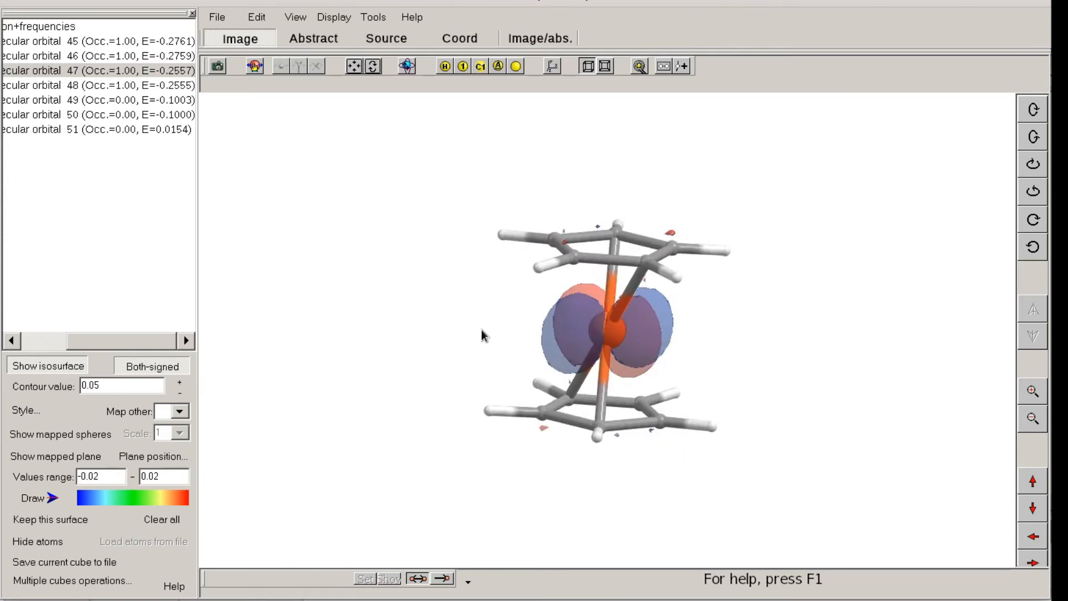
Compare the isosurfaces of alpha orbitals 47, 48 and 49 at the current contour value from different viewing angles
{"action": "left_click", "coordinate": [102, 88]}
{"action": "left_click_drag", "start_coordinate": [353, 262], "coordinate": [372, 362]}
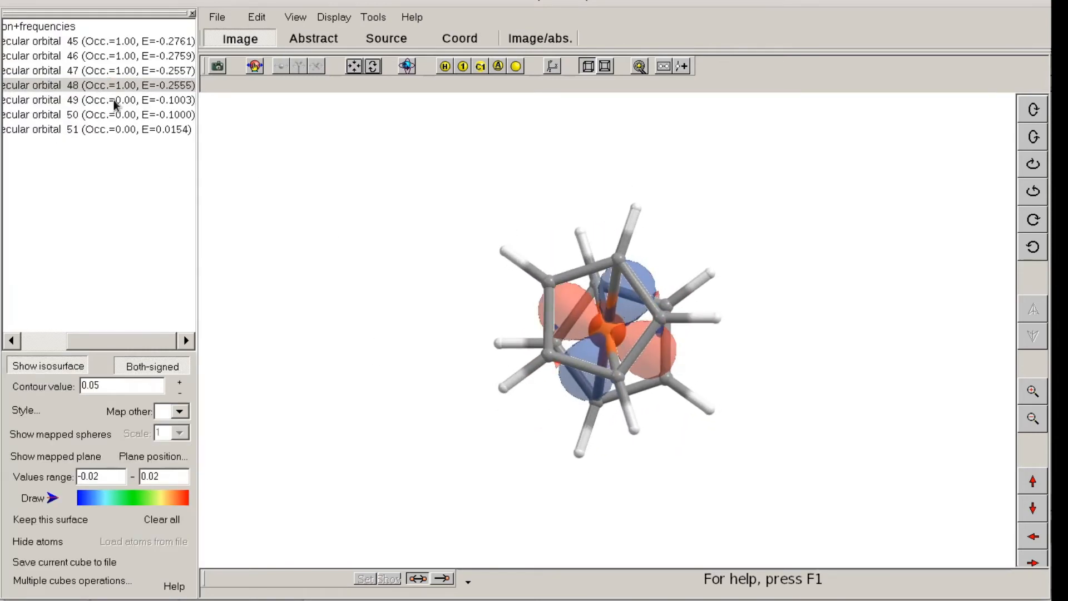
{"action": "left_click", "coordinate": [82, 71]}
{"action": "left_click", "coordinate": [81, 86]}
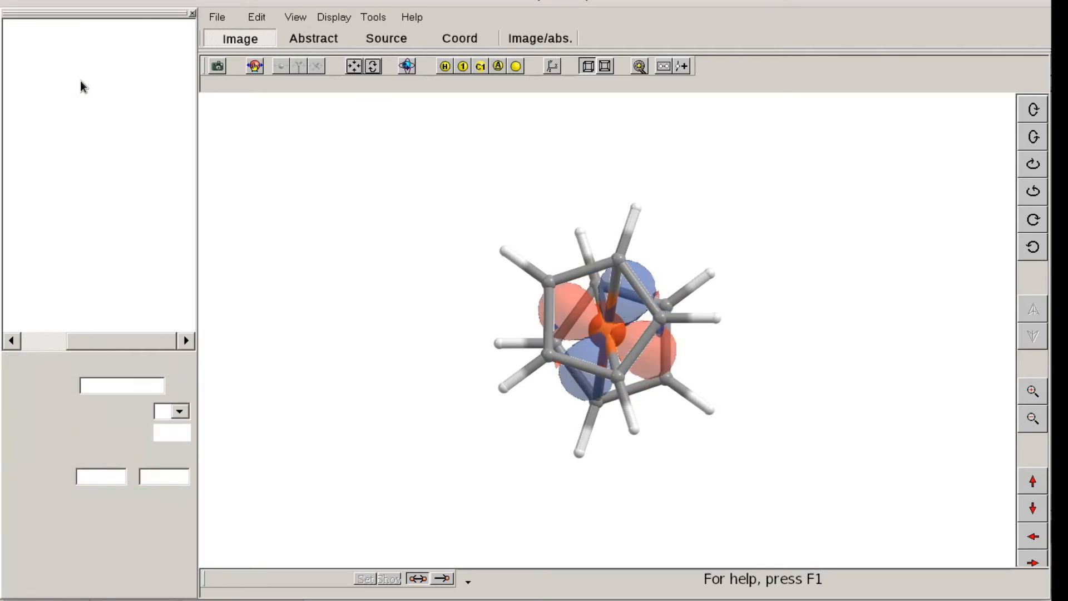
{"action": "left_click_drag", "start_coordinate": [394, 267], "coordinate": [393, 238]}
{"action": "left_click", "coordinate": [78, 99]}
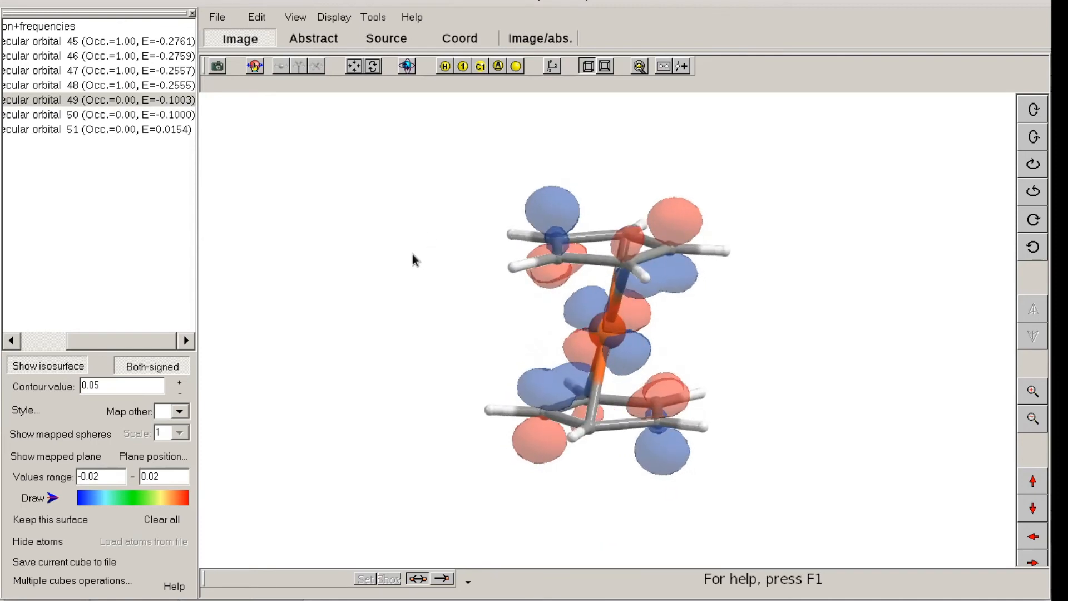
Display the isosurfaces of alpha orbitals 47 through 51 in sequence, finishing with orbital 45
{"action": "left_click", "coordinate": [75, 73]}
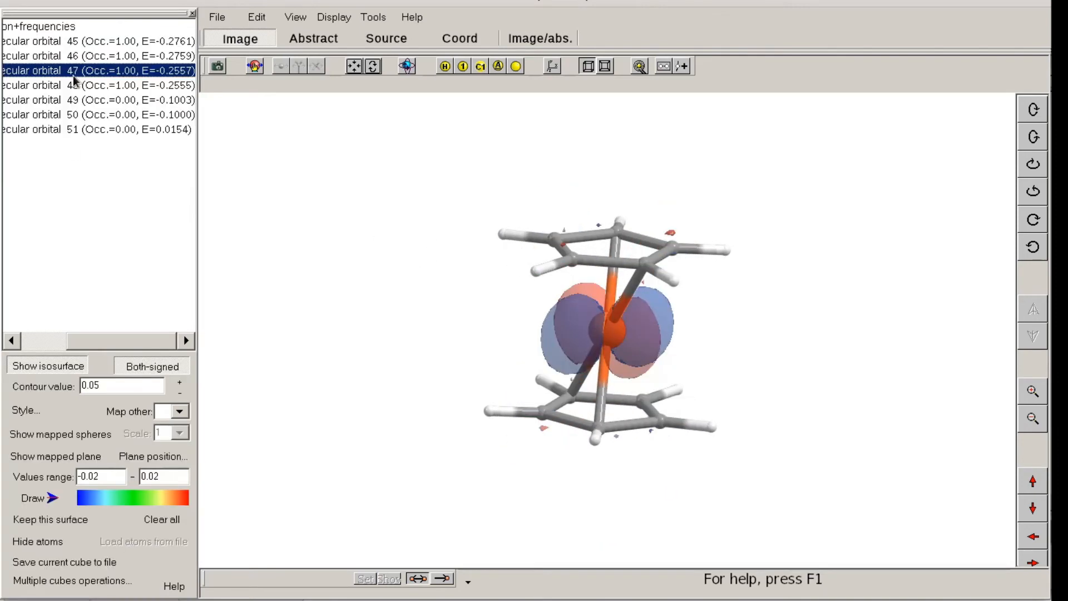
{"action": "left_click", "coordinate": [115, 86]}
{"action": "left_click", "coordinate": [125, 100]}
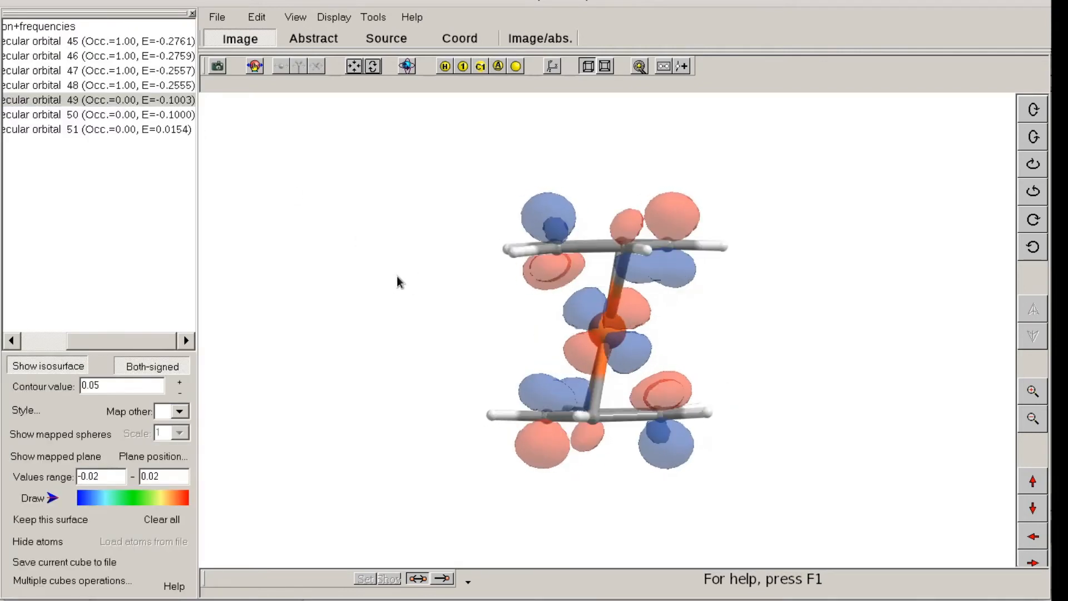
{"action": "left_click", "coordinate": [86, 116]}
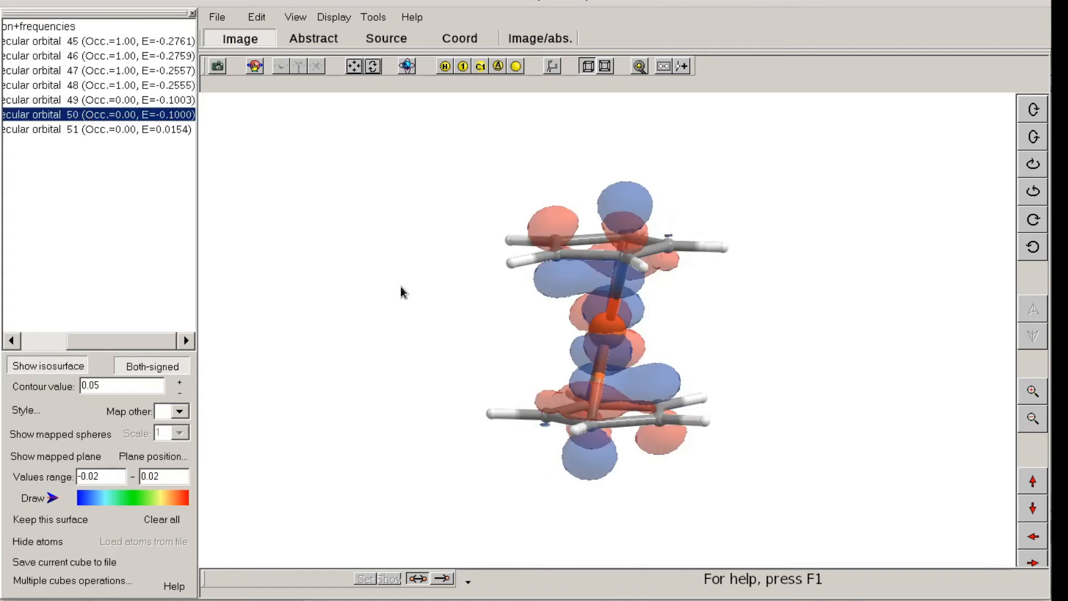
{"action": "left_click", "coordinate": [86, 129]}
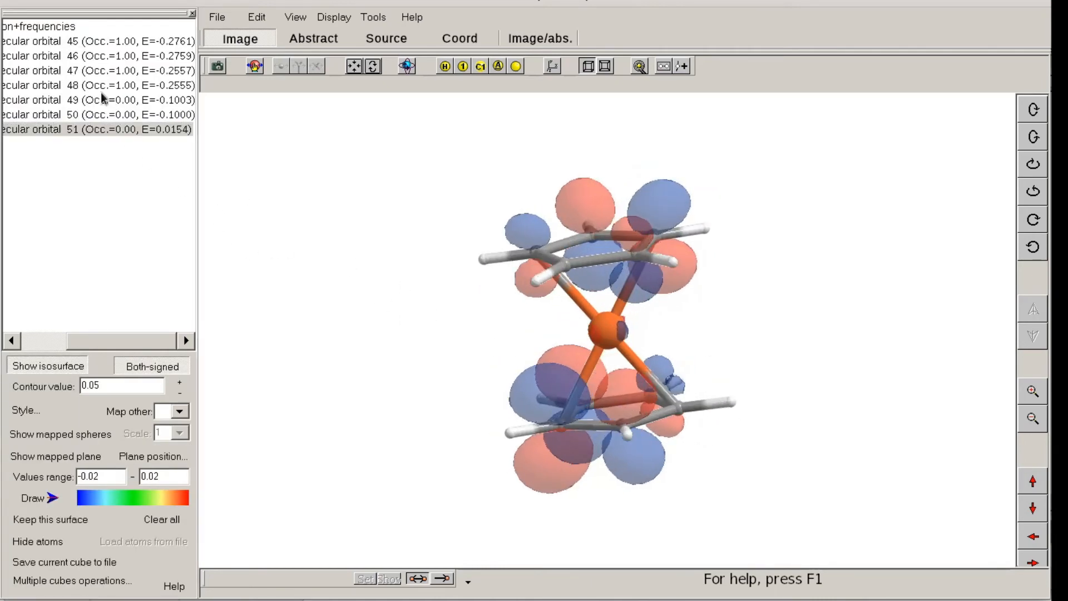
{"action": "left_click", "coordinate": [100, 42]}
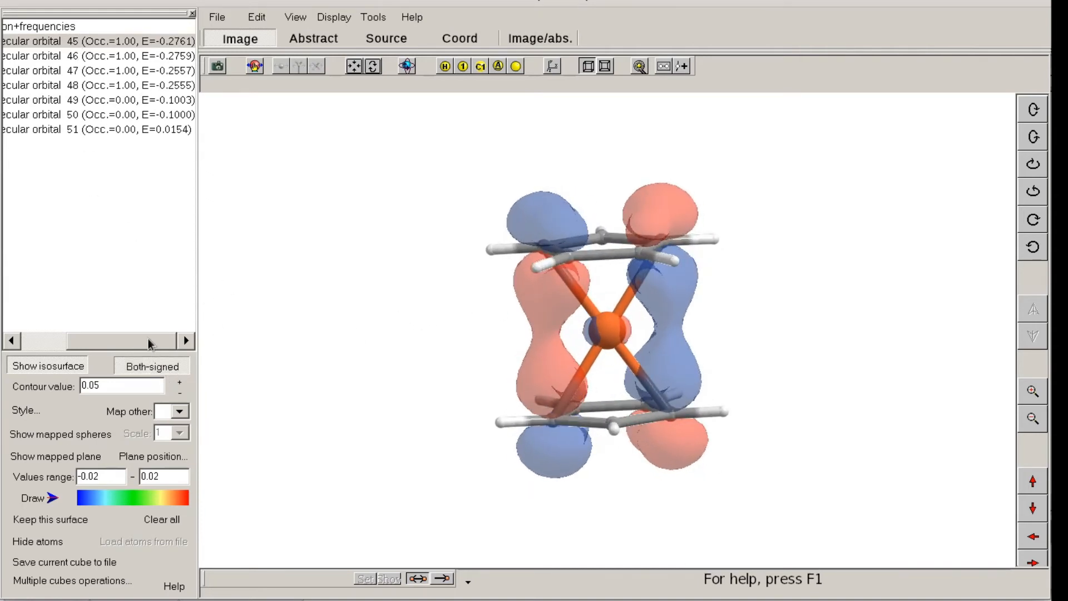
Hide the isosurface of alpha orbital 45, leaving only the molecular structure displayed
{"action": "left_click_drag", "start_coordinate": [149, 343], "coordinate": [92, 345]}
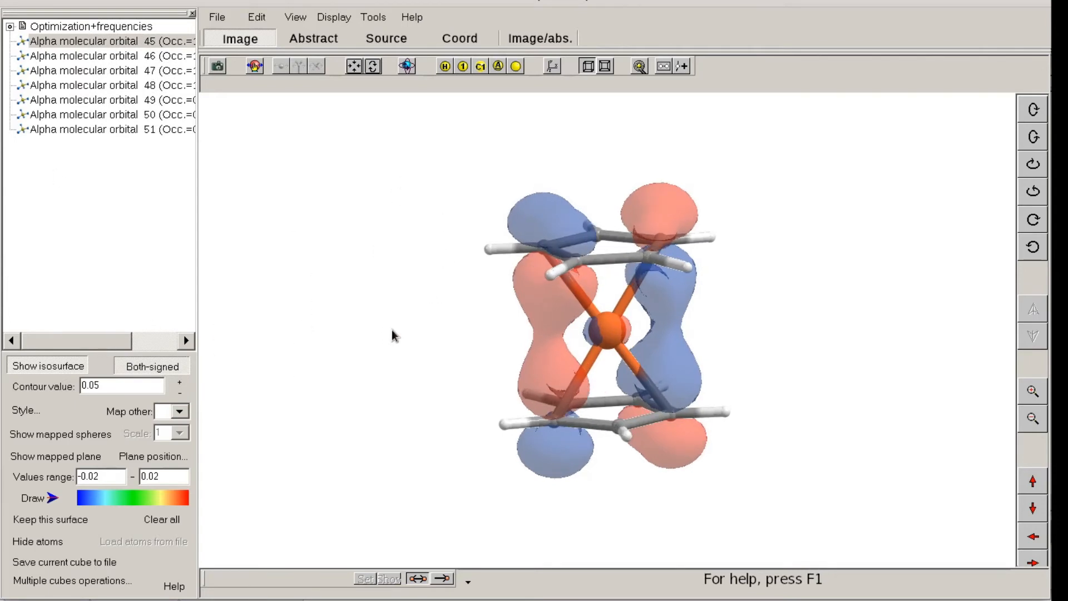
{"action": "left_click", "coordinate": [31, 366]}
{"action": "left_click_drag", "start_coordinate": [354, 343], "coordinate": [337, 336]}
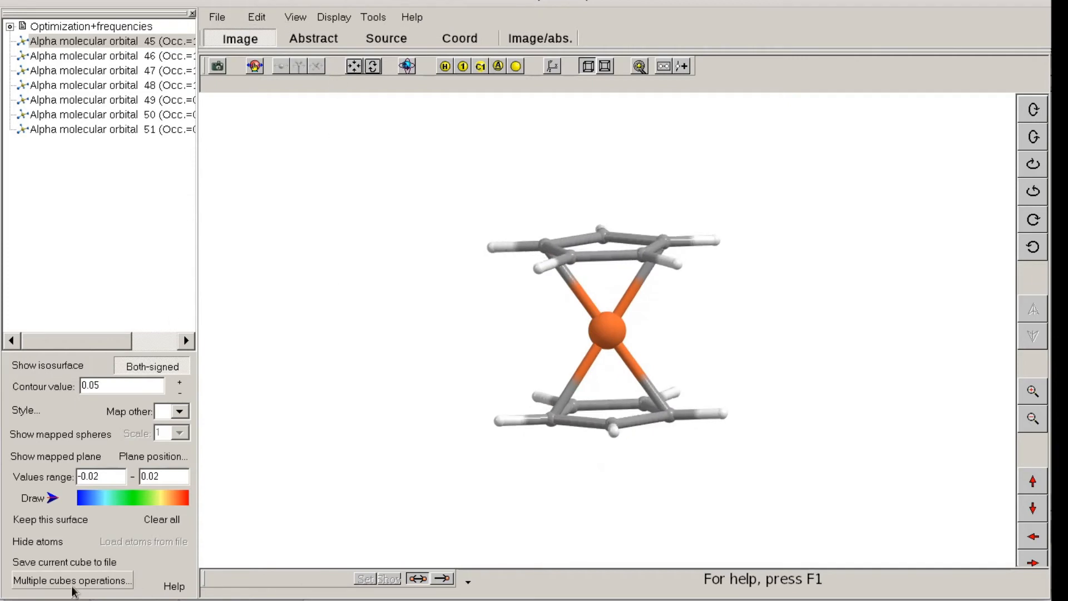
Select the optimized geometry under Optimization+frequencies and show its MO energies diagram
{"action": "left_click", "coordinate": [10, 26]}
{"action": "left_click", "coordinate": [94, 28]}
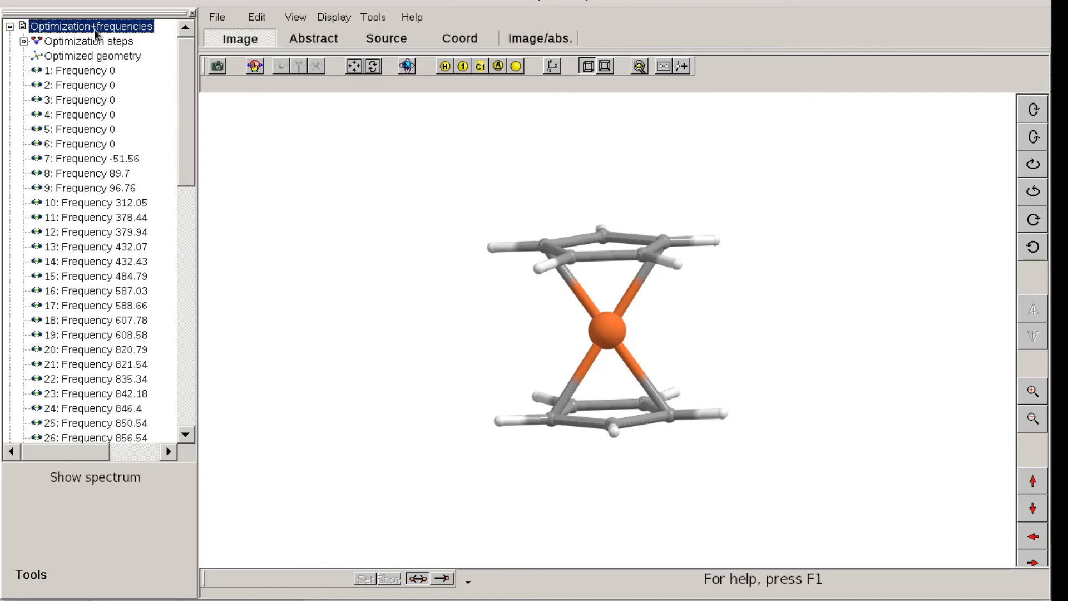
{"action": "left_click", "coordinate": [97, 57]}
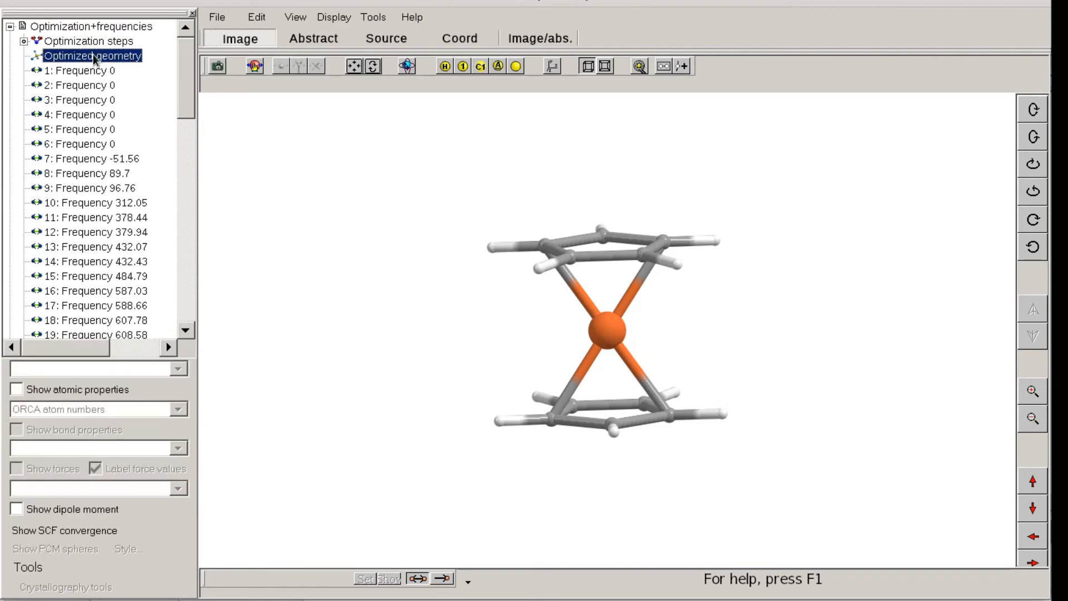
{"action": "left_click", "coordinate": [31, 567]}
{"action": "mouse_move", "coordinate": [210, 482]}
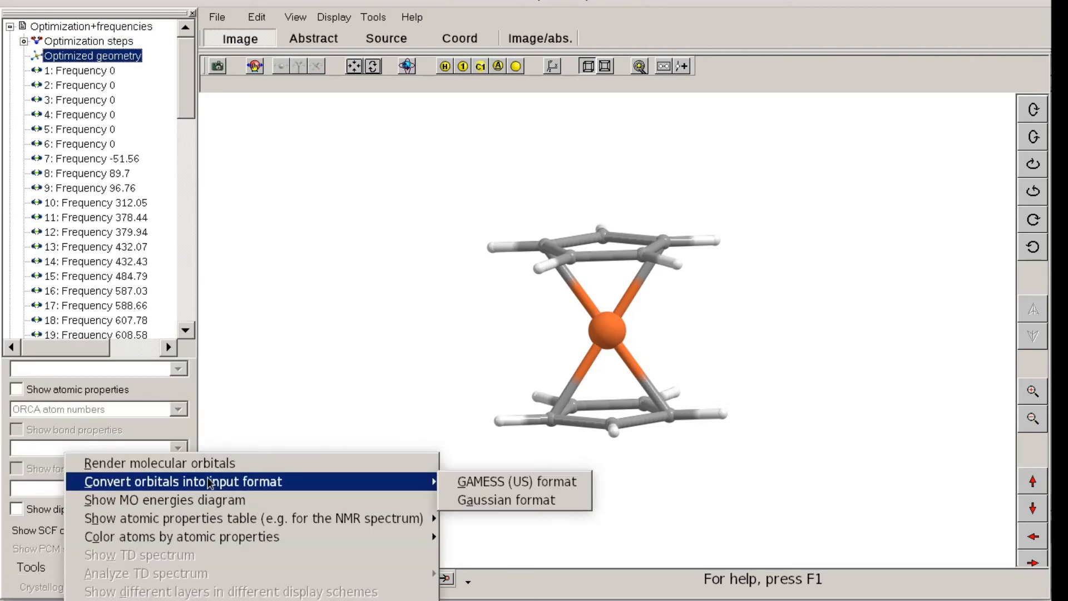
{"action": "left_click", "coordinate": [152, 502]}
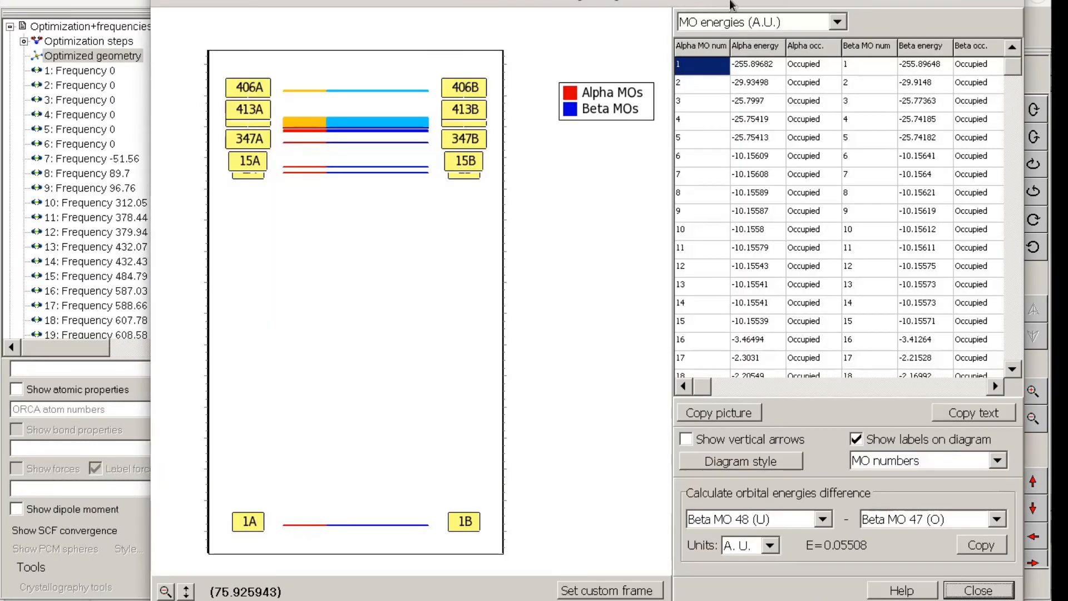
{"action": "left_click_drag", "start_coordinate": [733, 5], "coordinate": [719, 4]}
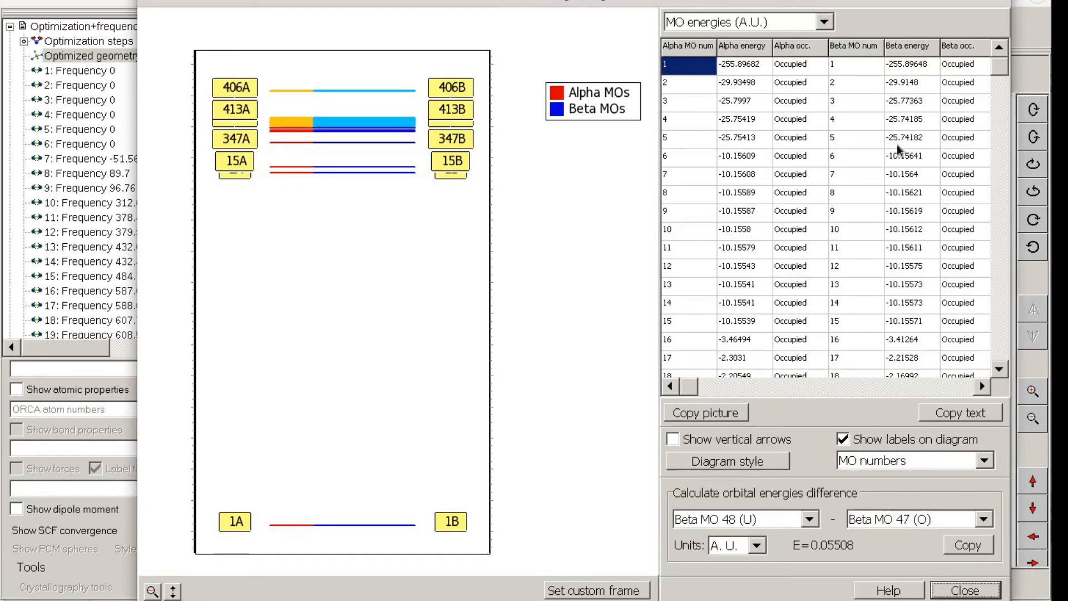
Examine the energies and occupations of alpha orbitals 48 and 49 in the MO energies table
{"action": "left_click", "coordinate": [1001, 100]}
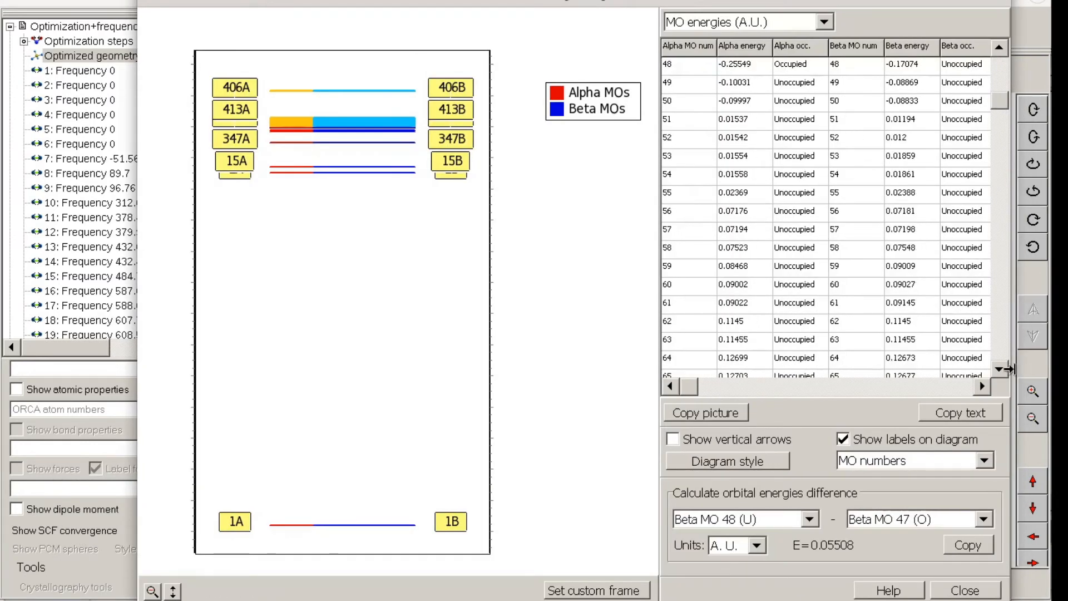
{"action": "left_click", "coordinate": [1005, 374]}
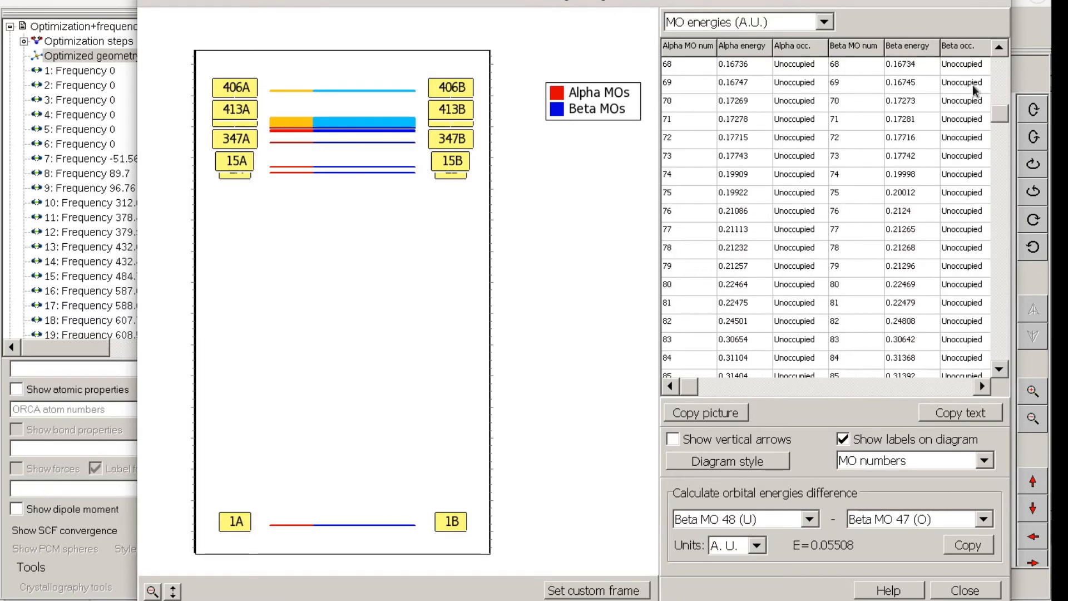
{"action": "left_click", "coordinate": [1000, 49]}
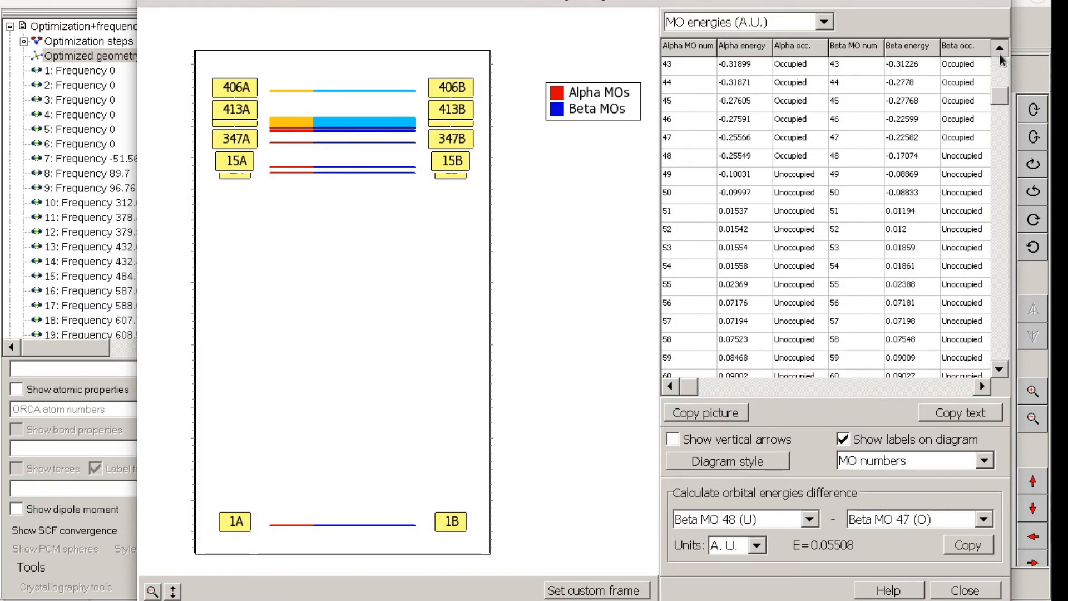
{"action": "left_click", "coordinate": [799, 232]}
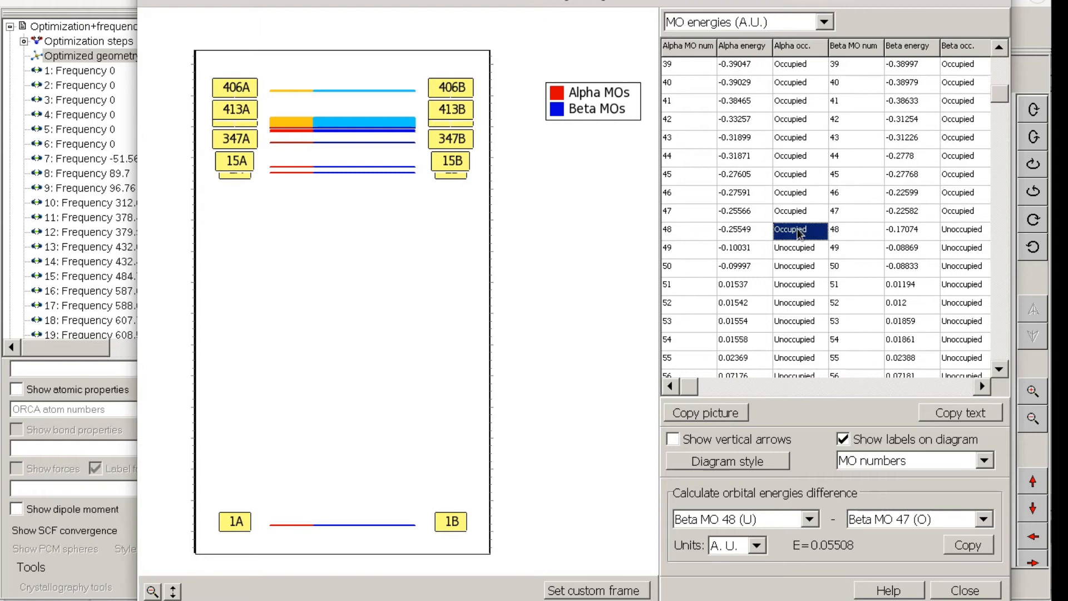
{"action": "left_click", "coordinate": [710, 231]}
{"action": "left_click", "coordinate": [735, 233]}
{"action": "left_click", "coordinate": [799, 231]}
{"action": "left_click", "coordinate": [799, 244]}
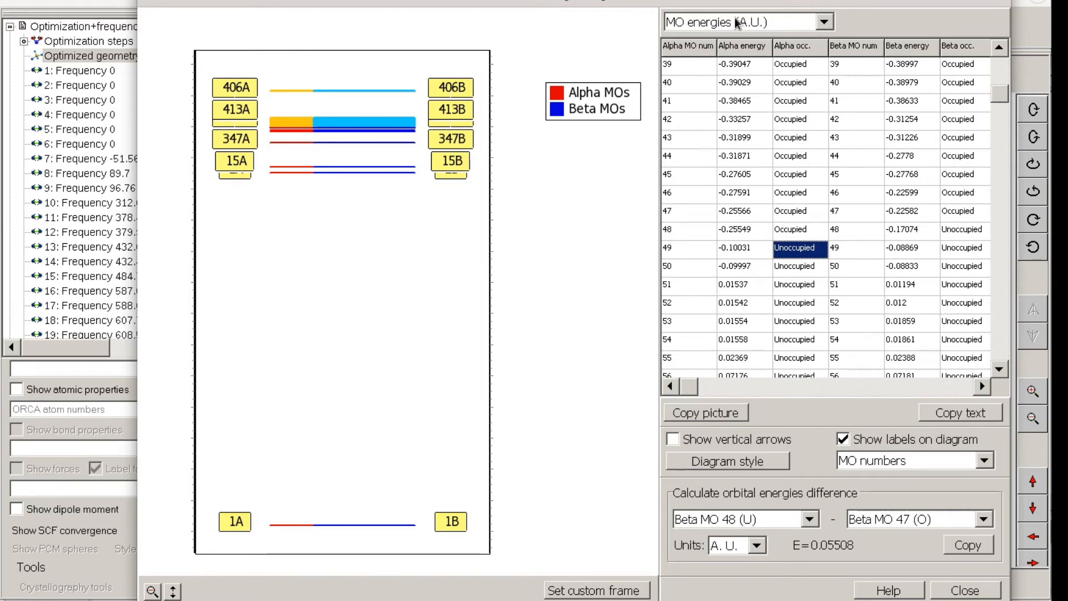
Switch the MO energies table and the orbital energy difference to cm**-1 and examine the calculated difference
{"action": "left_click", "coordinate": [826, 24]}
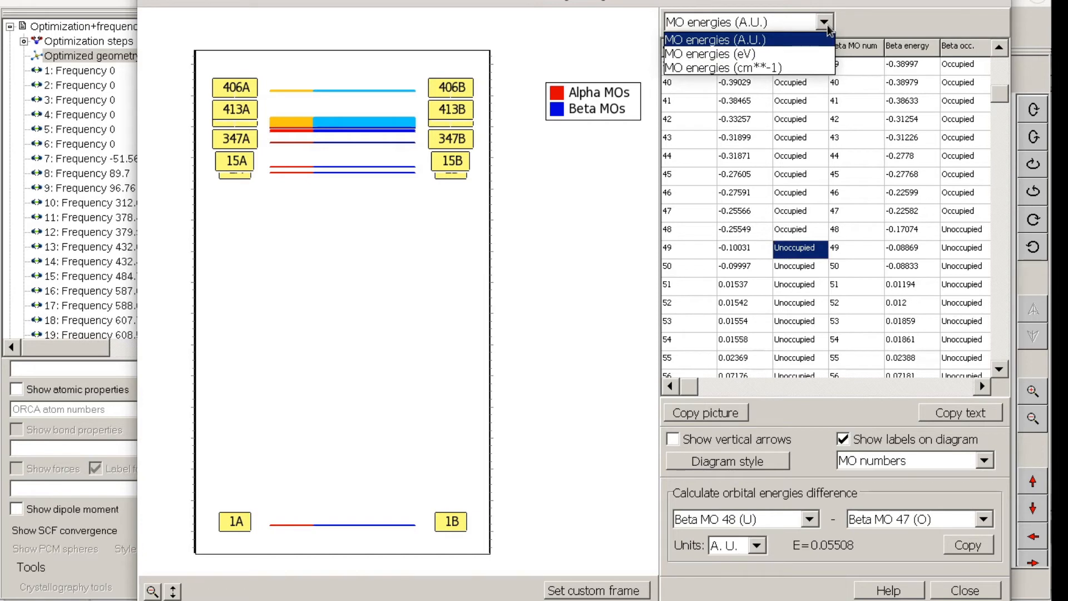
{"action": "left_click", "coordinate": [718, 67]}
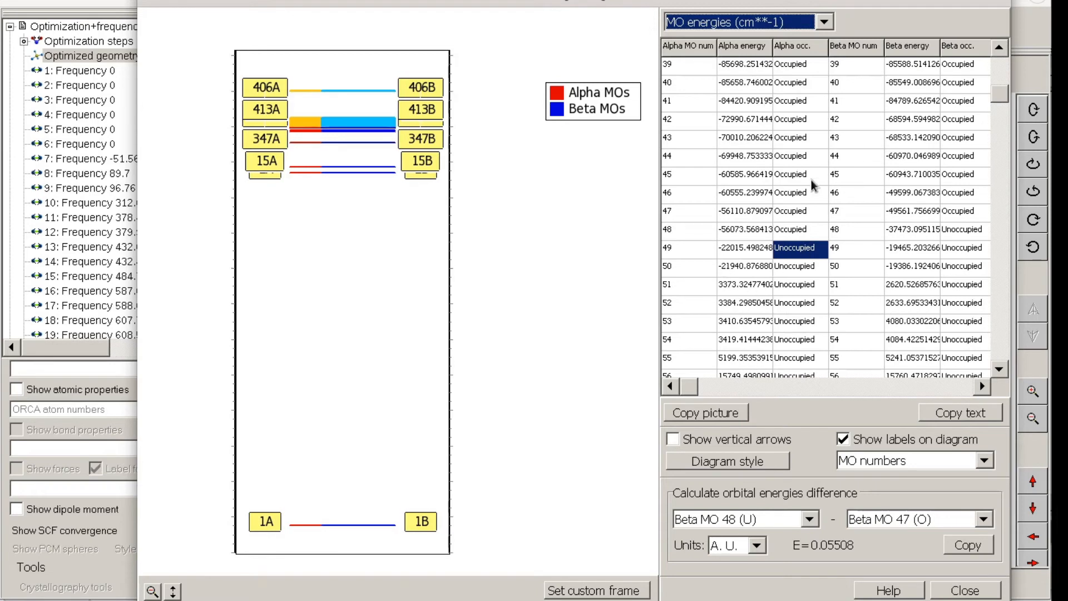
{"action": "left_click", "coordinate": [756, 546]}
{"action": "left_click", "coordinate": [730, 587]}
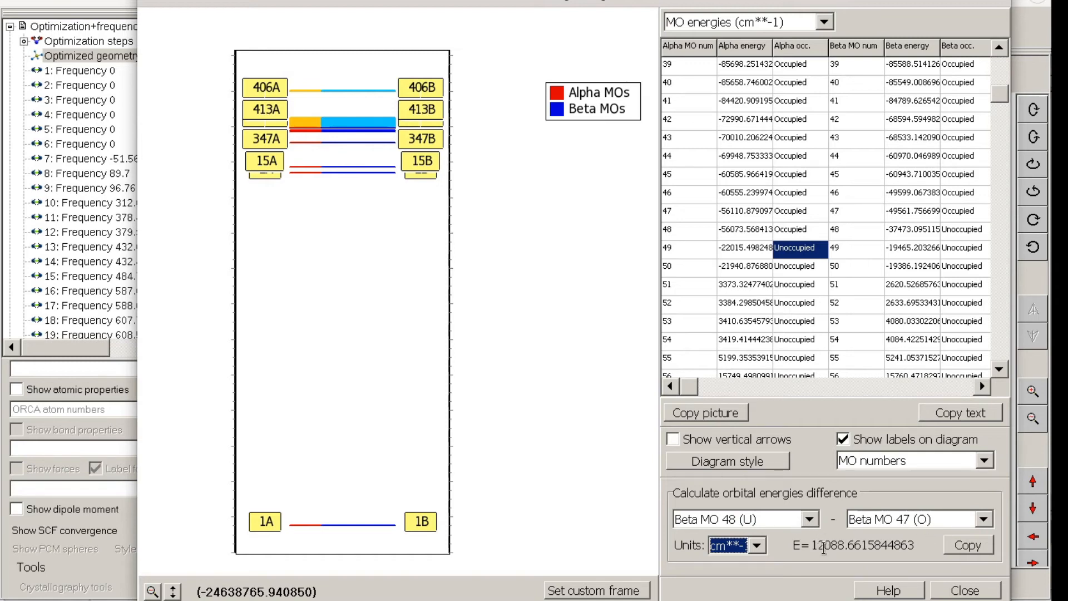
{"action": "left_click_drag", "start_coordinate": [824, 548], "coordinate": [814, 547]}
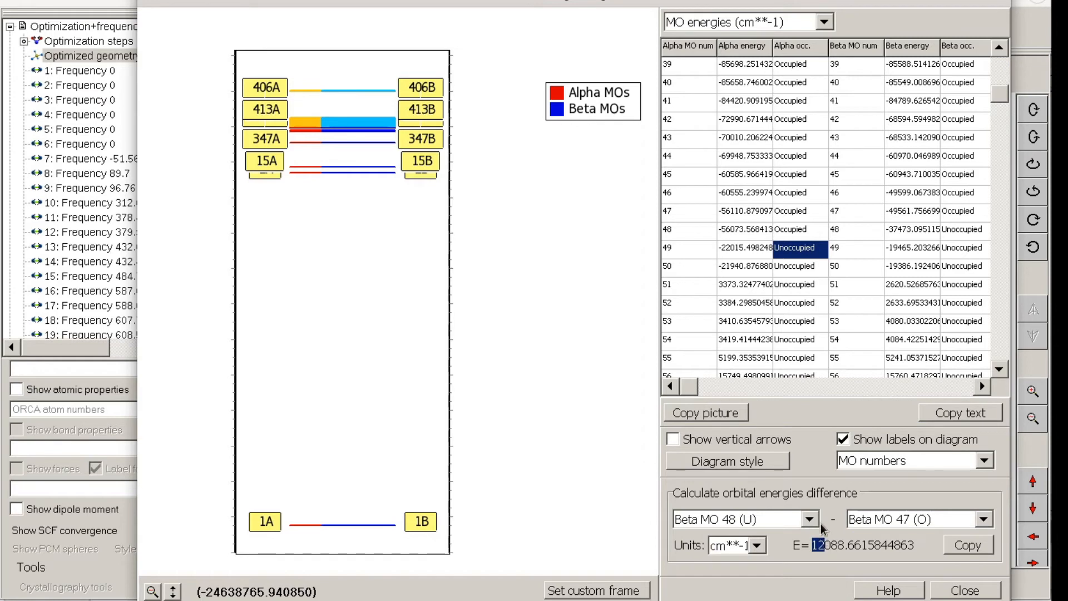
{"action": "left_click", "coordinate": [830, 548]}
Set the first orbital of the energy difference calculation to Alpha MO 49 (U)
{"action": "left_click", "coordinate": [811, 521]}
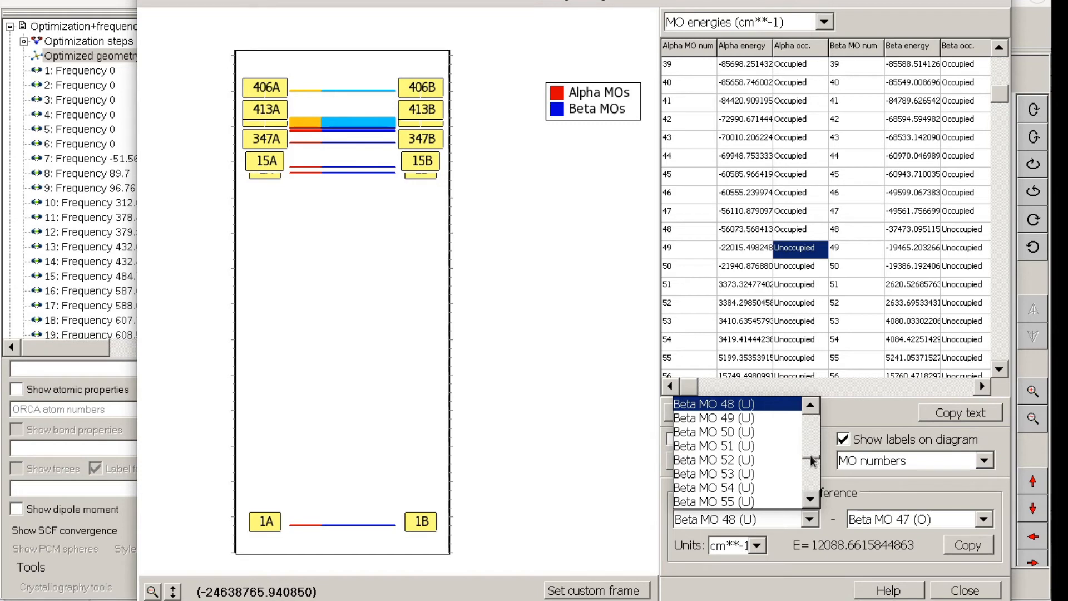
{"action": "left_click_drag", "start_coordinate": [812, 460], "coordinate": [815, 418]}
{"action": "scroll", "coordinate": [787, 448], "scroll_direction": "up", "scroll_amount": 2}
{"action": "scroll", "coordinate": [787, 448], "scroll_direction": "down", "scroll_amount": 1}
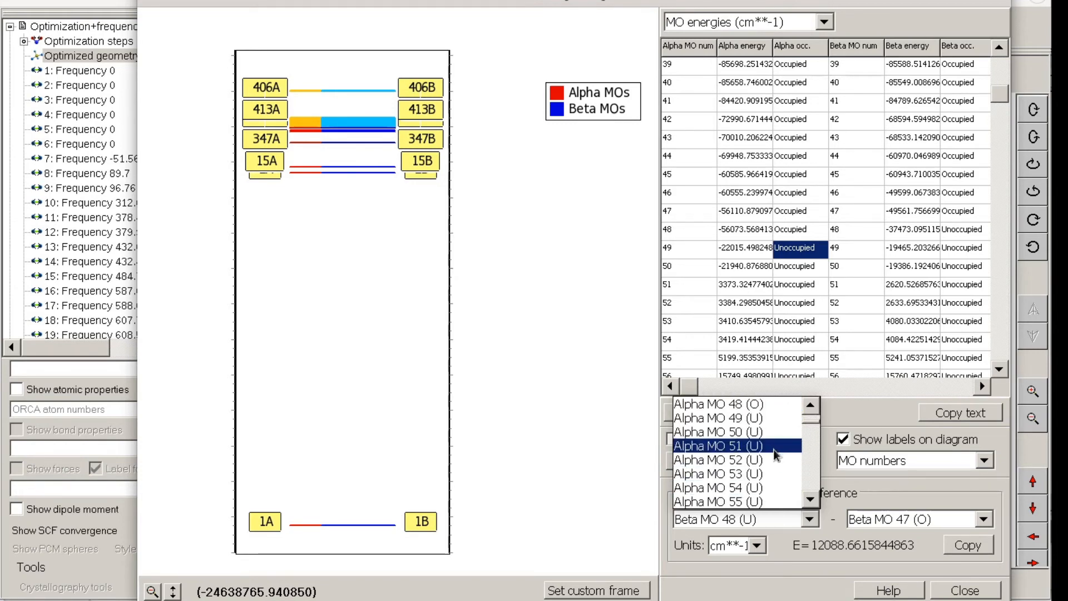
{"action": "left_click", "coordinate": [768, 418]}
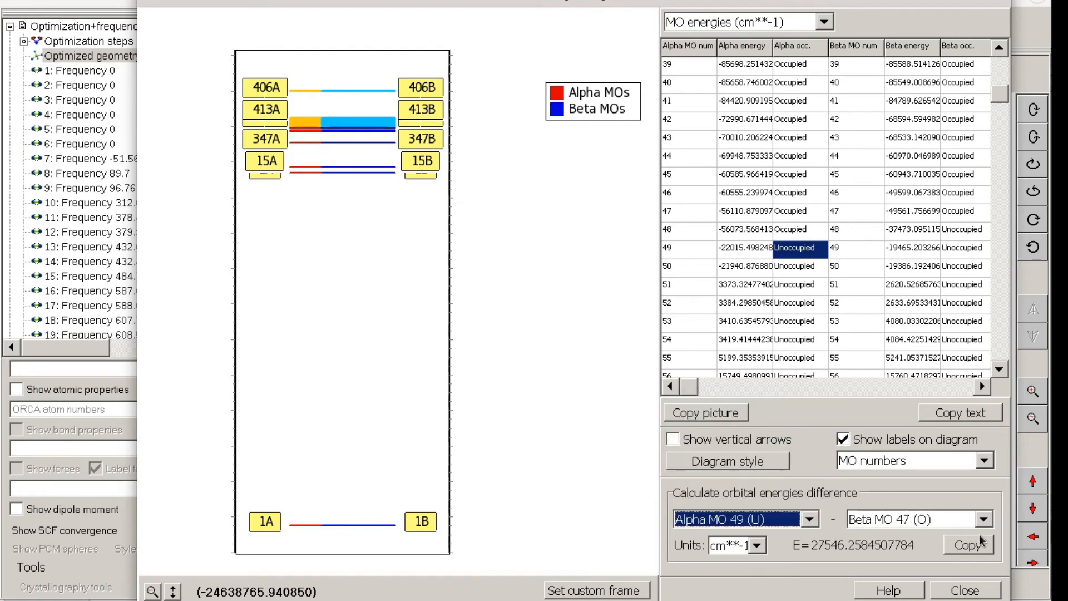
Set the second orbital of the energy difference calculation to Alpha MO 48 (O) and examine the resulting difference in cm**-1
{"action": "left_click", "coordinate": [984, 520]}
{"action": "scroll", "coordinate": [960, 456], "scroll_direction": "up", "scroll_amount": 4}
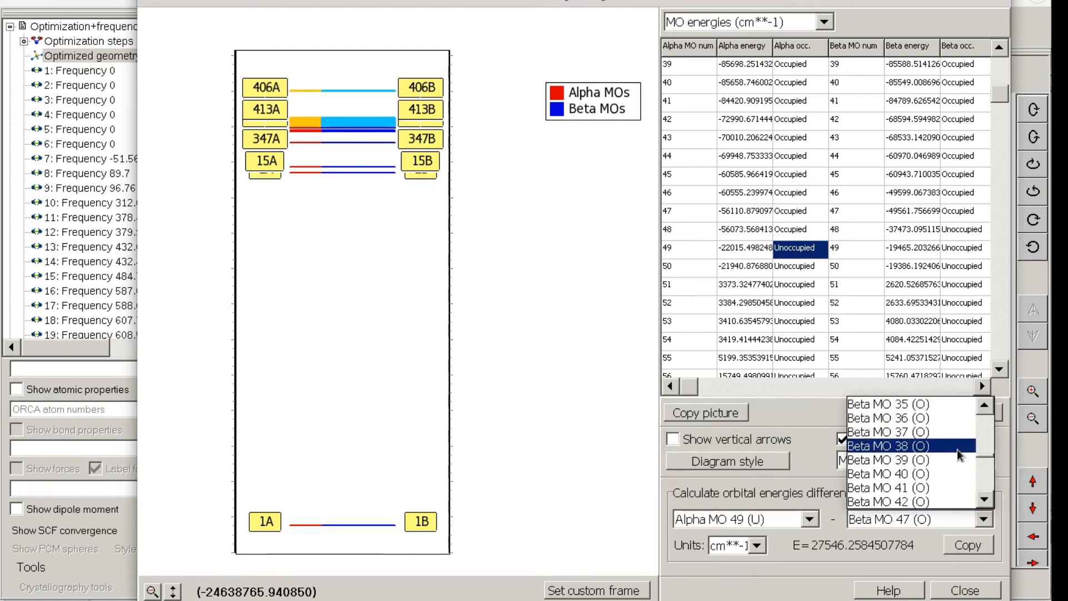
{"action": "scroll", "coordinate": [946, 461], "scroll_direction": "up", "scroll_amount": 20}
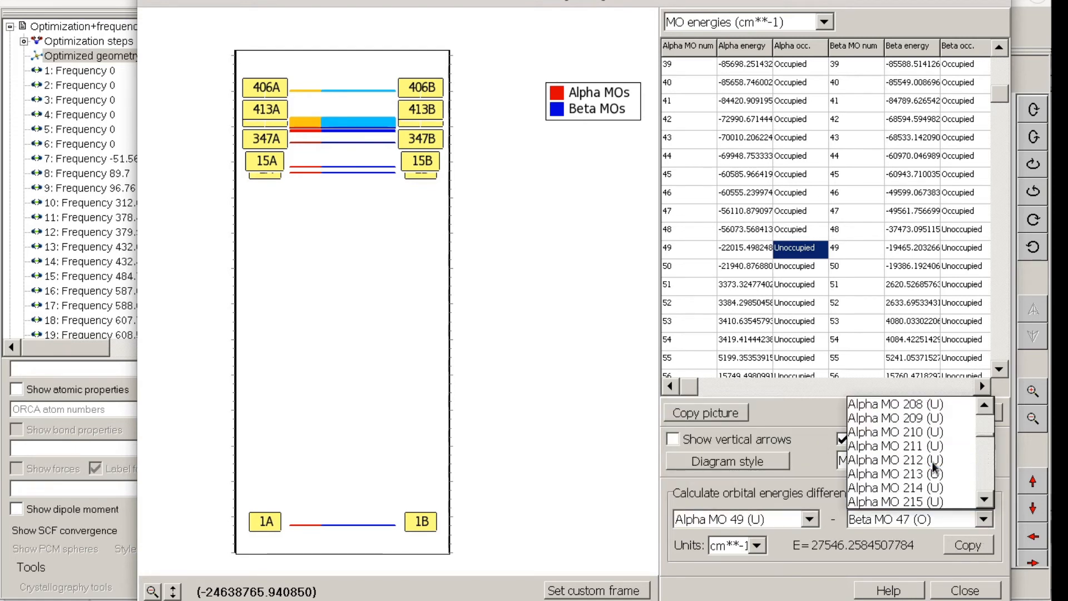
{"action": "scroll", "coordinate": [935, 460], "scroll_direction": "up", "scroll_amount": 20}
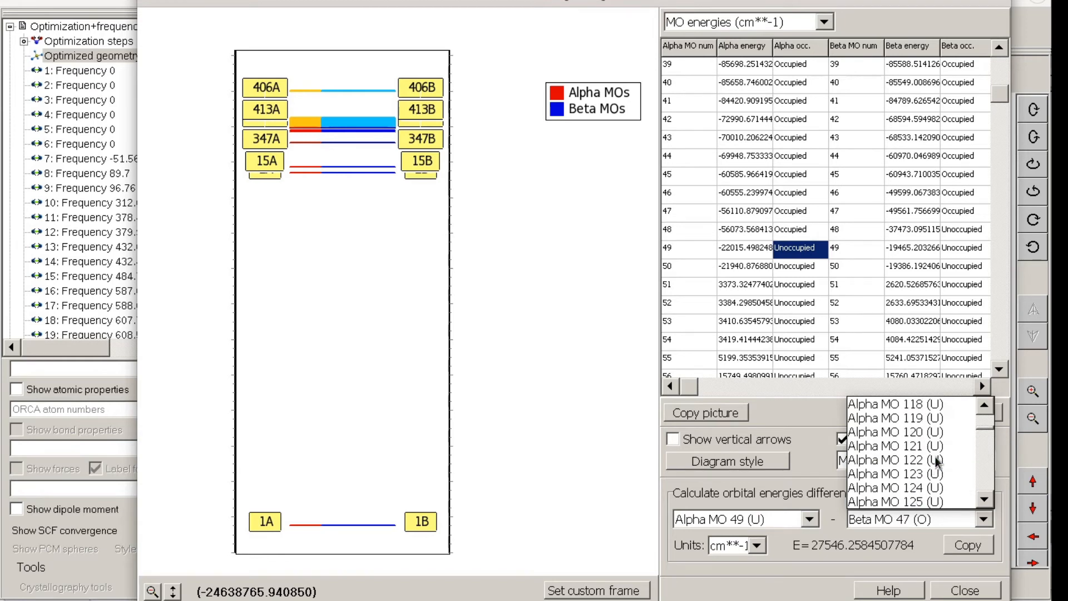
{"action": "scroll", "coordinate": [936, 457], "scroll_direction": "up", "scroll_amount": 15}
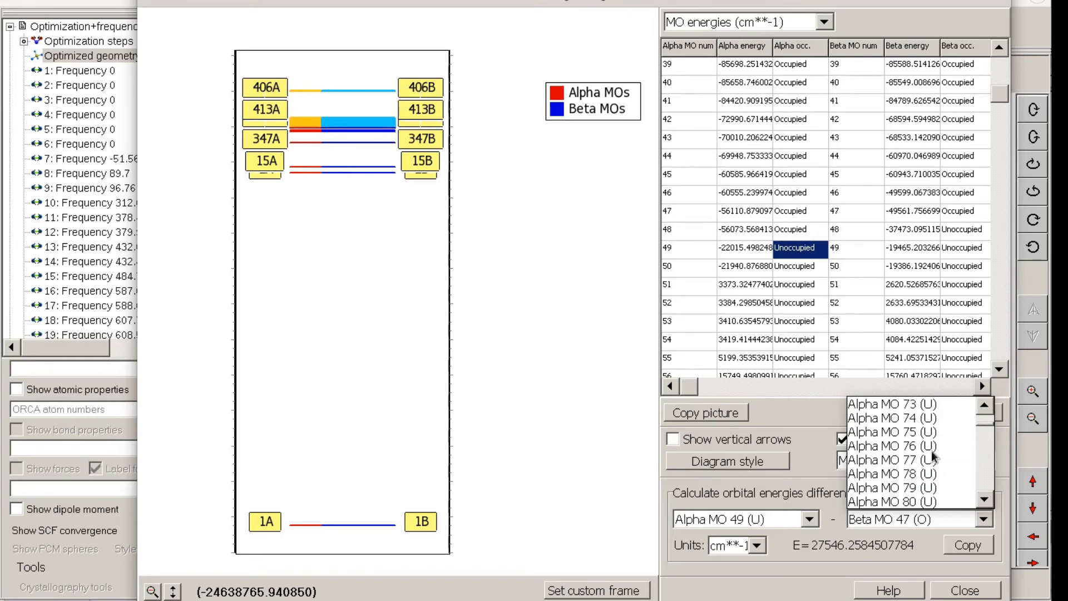
{"action": "scroll", "coordinate": [935, 457], "scroll_direction": "up", "scroll_amount": 15}
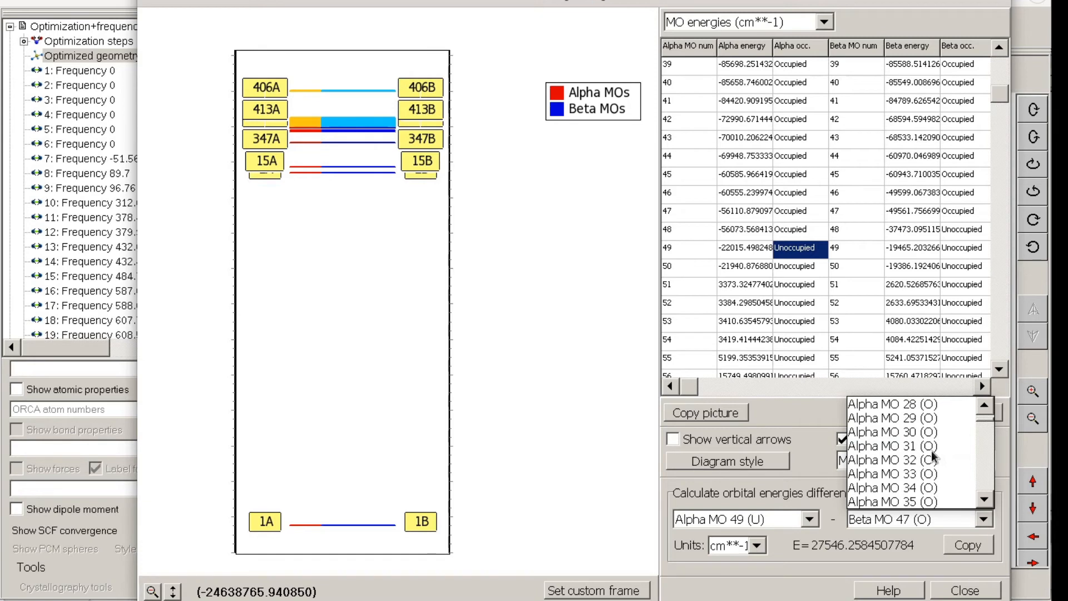
{"action": "scroll", "coordinate": [935, 457], "scroll_direction": "down", "scroll_amount": 5}
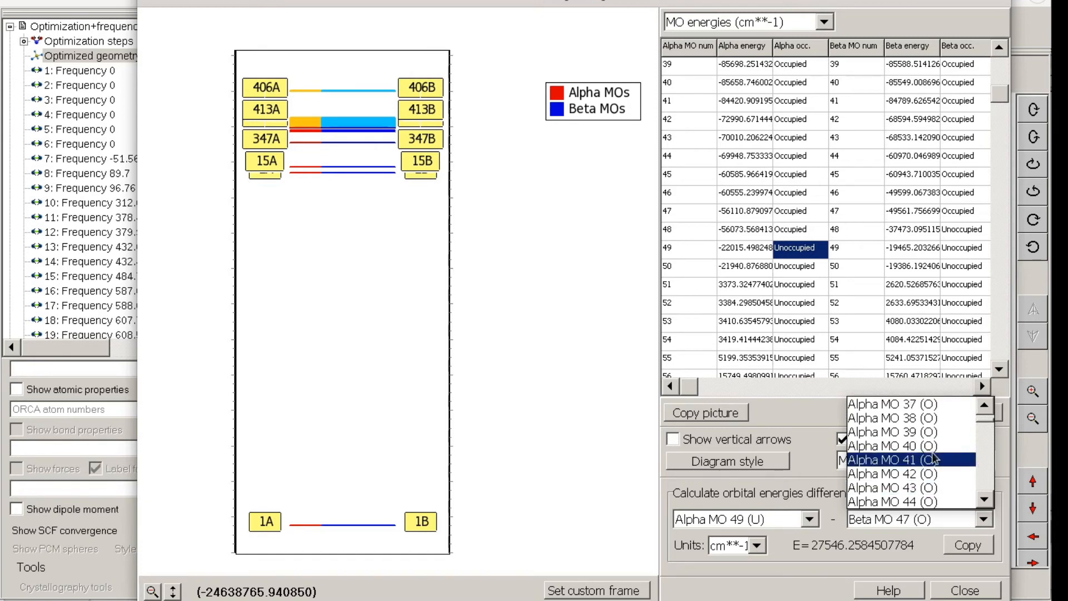
{"action": "scroll", "coordinate": [938, 459], "scroll_direction": "down", "scroll_amount": 1}
{"action": "left_click", "coordinate": [924, 432]}
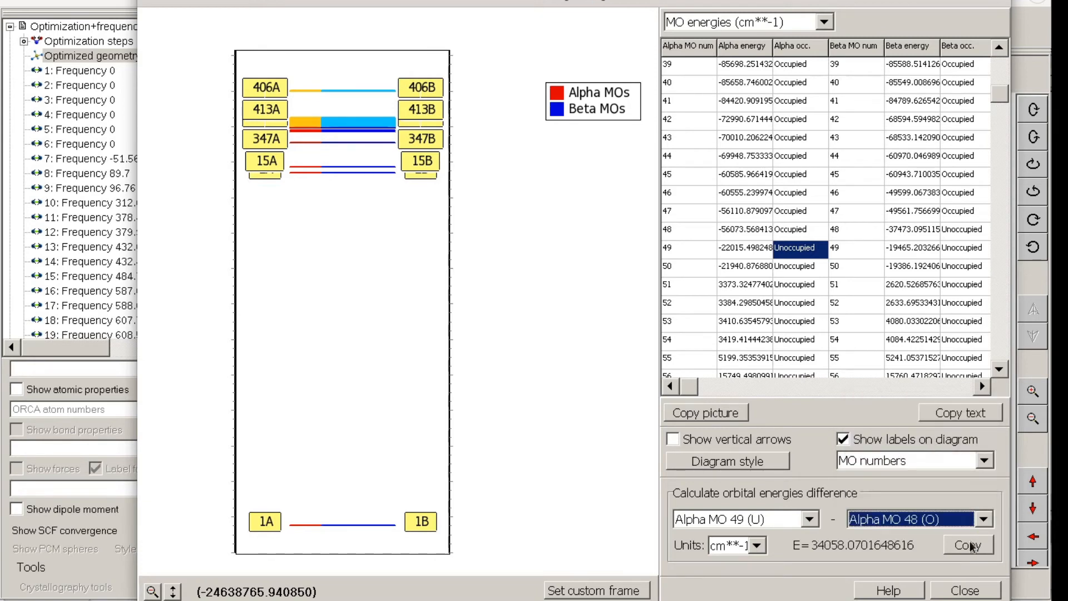
{"action": "mouse_move", "coordinate": [815, 547]}
{"action": "left_mouse_down"}
{"action": "mouse_move", "coordinate": [852, 545]}
{"action": "mouse_move", "coordinate": [810, 549]}
{"action": "left_mouse_up"}
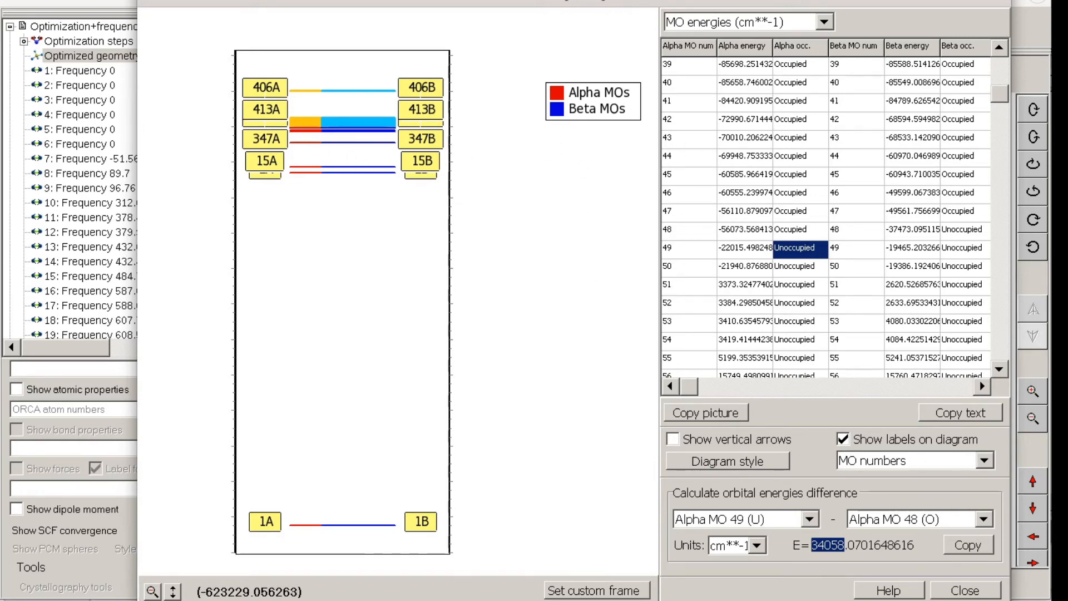
Close the MO energies diagram and measure the distances from Fe1 to ring carbons C15 and C12, clearing the selection at the end
{"action": "left_click", "coordinate": [966, 590]}
{"action": "mouse_move", "coordinate": [799, 337]}
{"action": "left_mouse_down"}
{"action": "mouse_move", "coordinate": [818, 358]}
{"action": "mouse_move", "coordinate": [828, 339]}
{"action": "mouse_move", "coordinate": [816, 329]}
{"action": "mouse_move", "coordinate": [792, 355]}
{"action": "mouse_move", "coordinate": [780, 341]}
{"action": "left_mouse_up"}
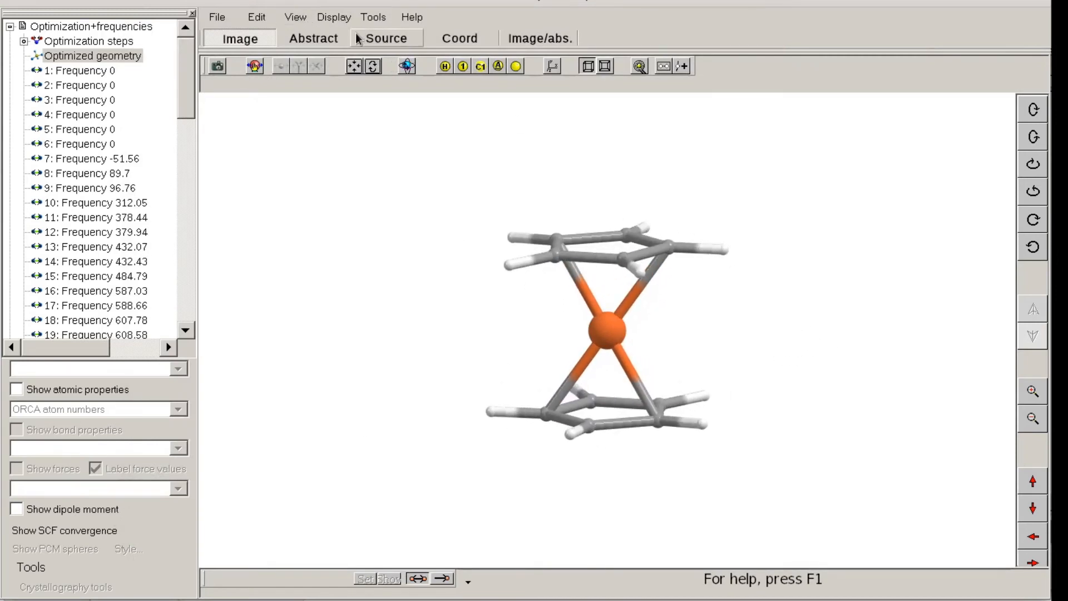
{"action": "left_click_drag", "start_coordinate": [774, 250], "coordinate": [767, 274]}
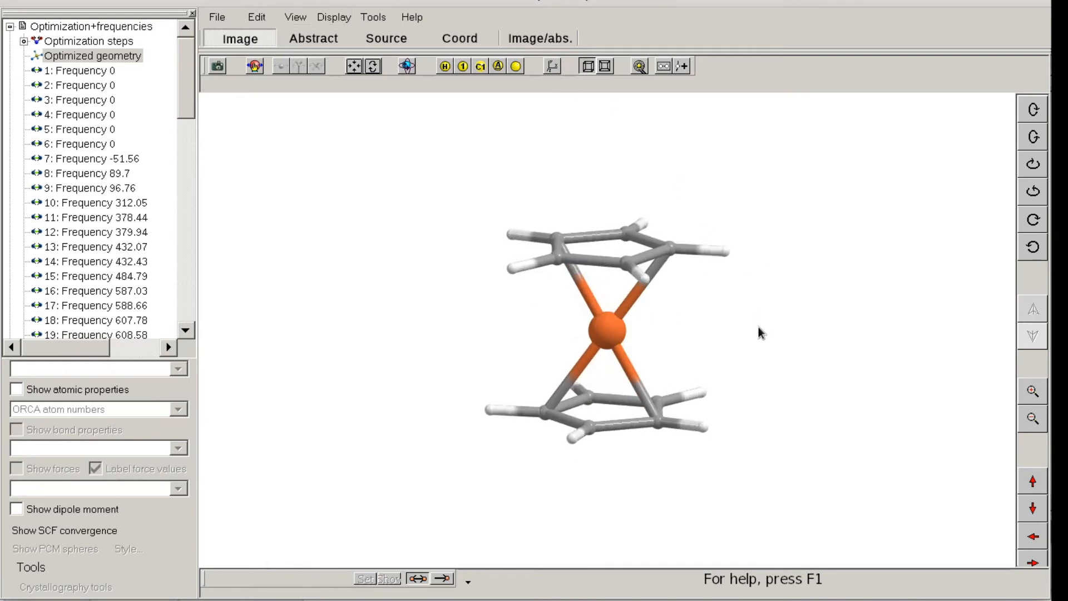
{"action": "left_click_drag", "start_coordinate": [760, 332], "coordinate": [773, 340]}
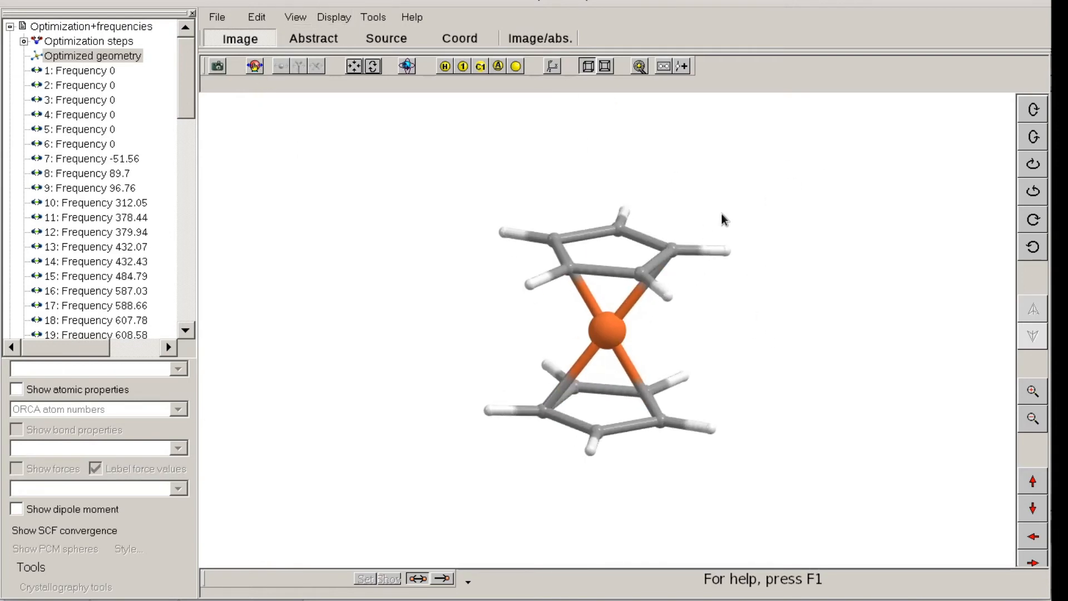
{"action": "left_click", "coordinate": [601, 337]}
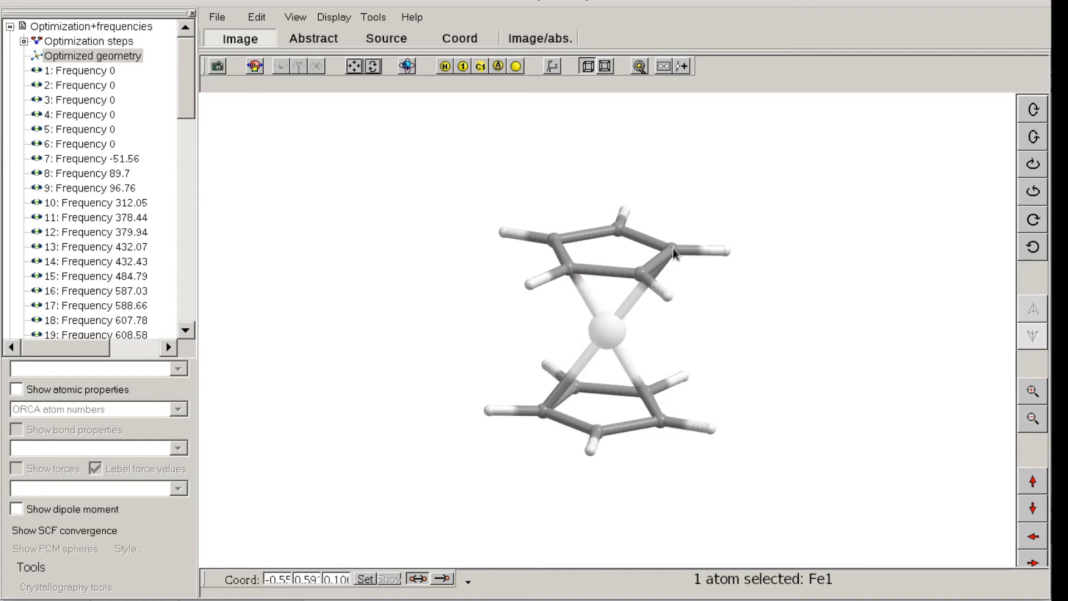
{"action": "left_click", "coordinate": [672, 251]}
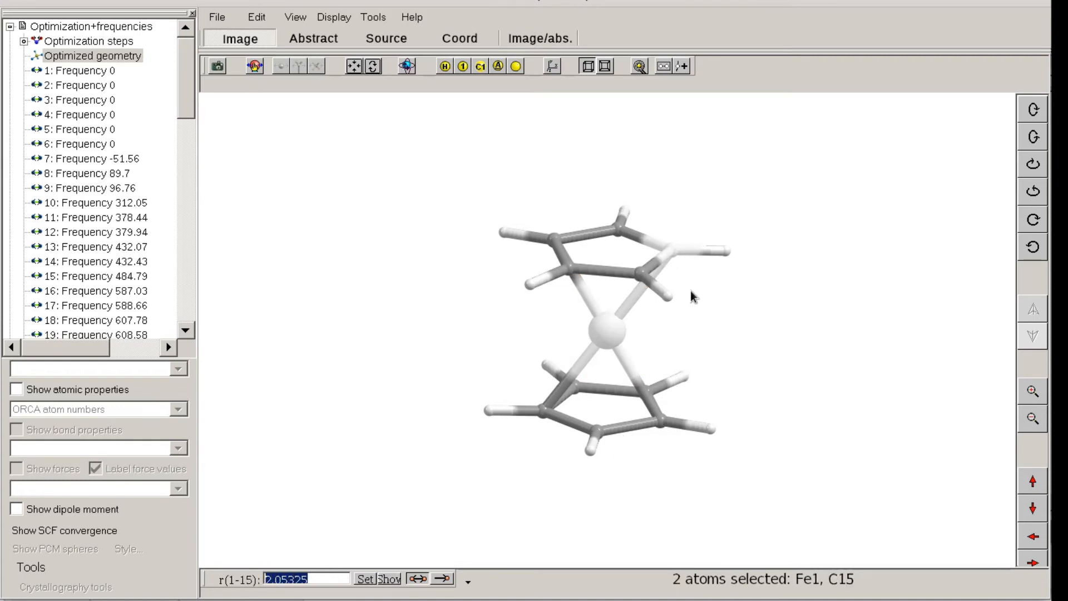
{"action": "left_click", "coordinate": [675, 253]}
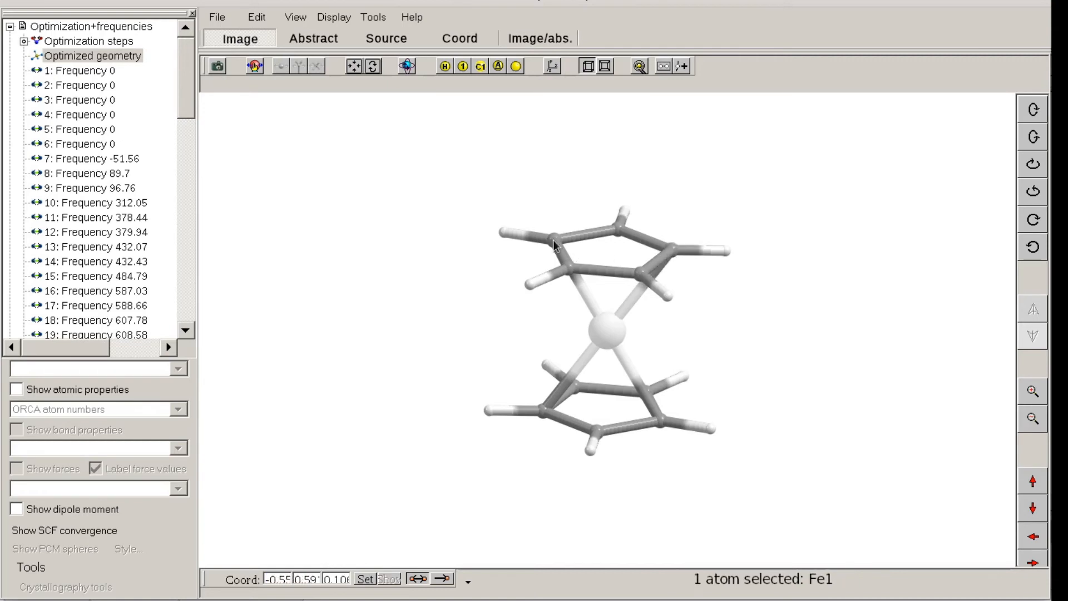
{"action": "left_click", "coordinate": [548, 237]}
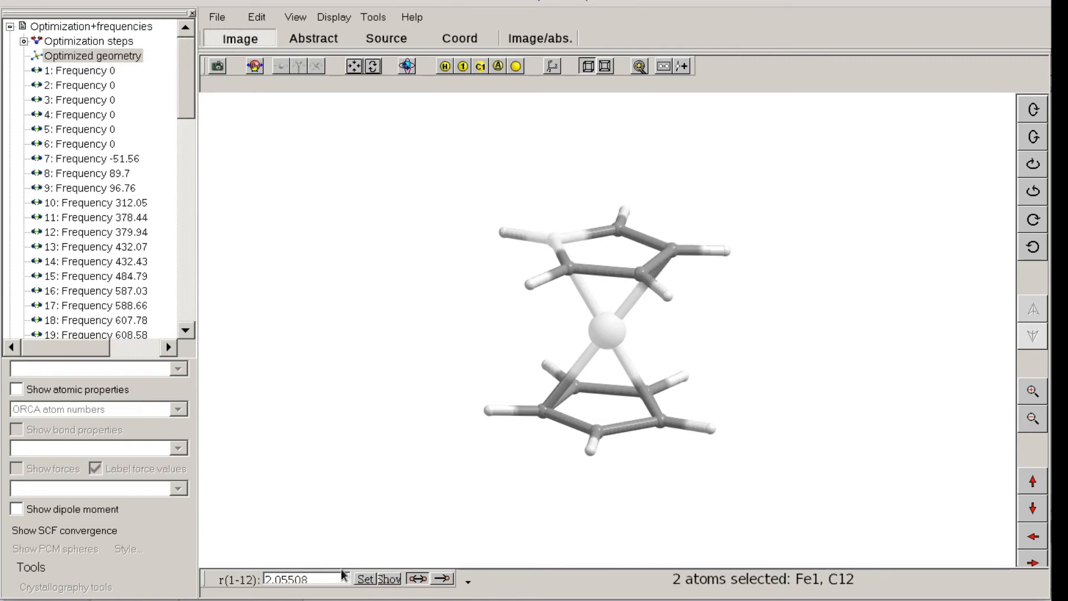
{"action": "left_click", "coordinate": [556, 241]}
{"action": "left_click", "coordinate": [614, 341]}
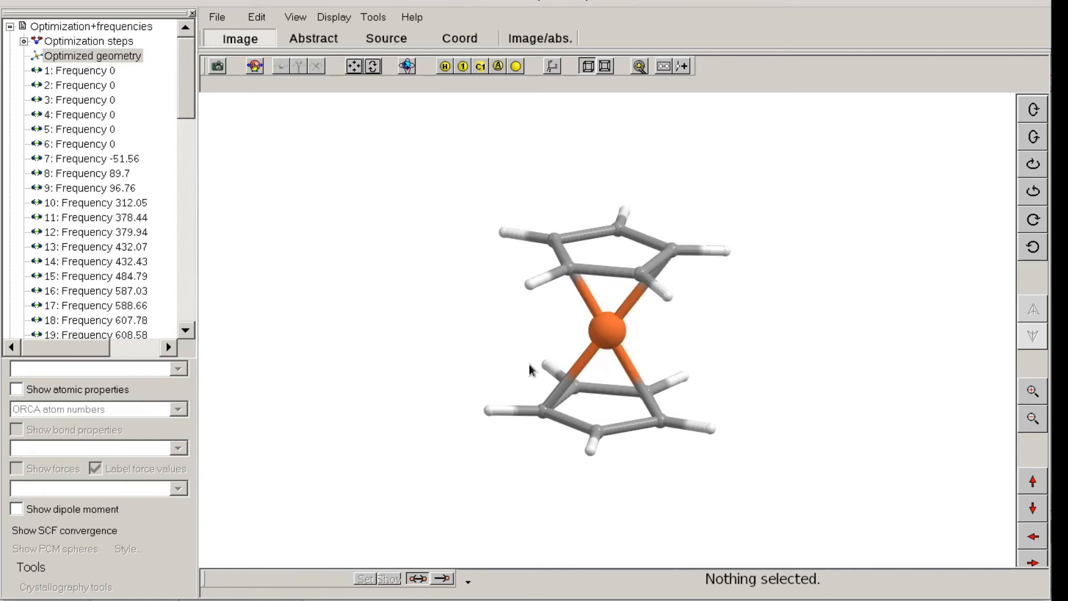
Try the CPK coloring 2 (white background) and CPK coloring 1 (dark background) display schemes on the molecule
{"action": "left_click", "coordinate": [329, 16]}
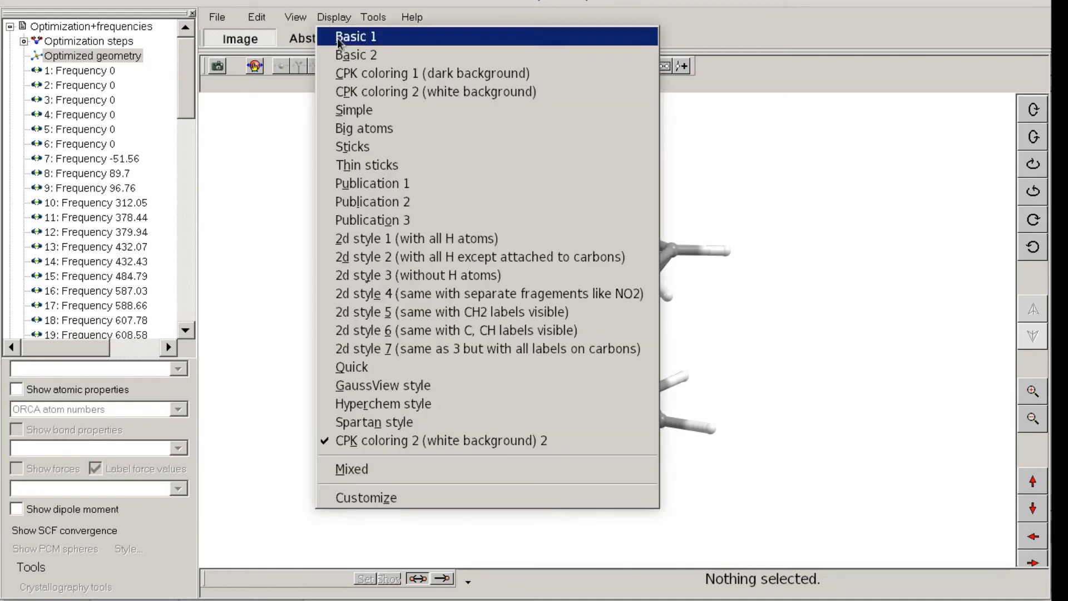
{"action": "left_click", "coordinate": [390, 86]}
{"action": "left_click", "coordinate": [334, 17]}
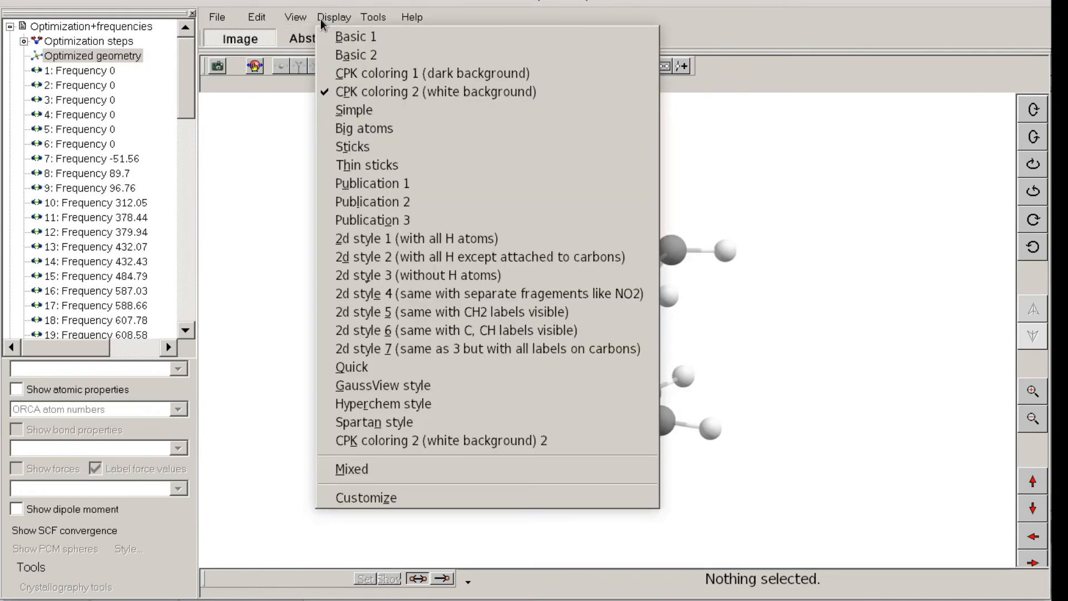
{"action": "left_click", "coordinate": [389, 72]}
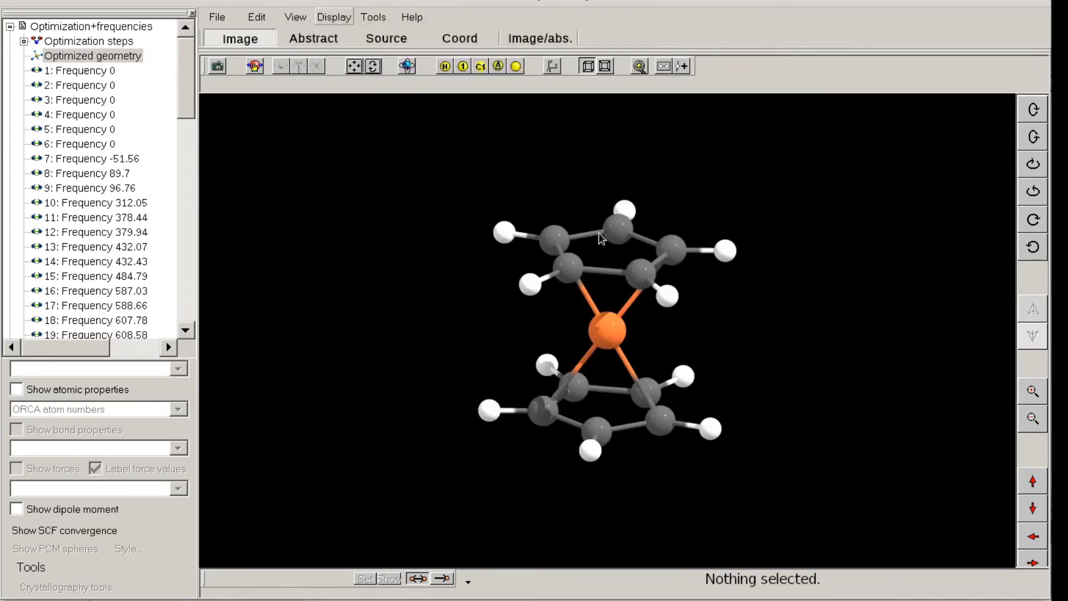
Try the Sticks and Thin sticks display schemes on the molecule
{"action": "left_click", "coordinate": [331, 17]}
{"action": "left_click", "coordinate": [360, 164]}
{"action": "left_click_drag", "start_coordinate": [435, 221], "coordinate": [440, 281]}
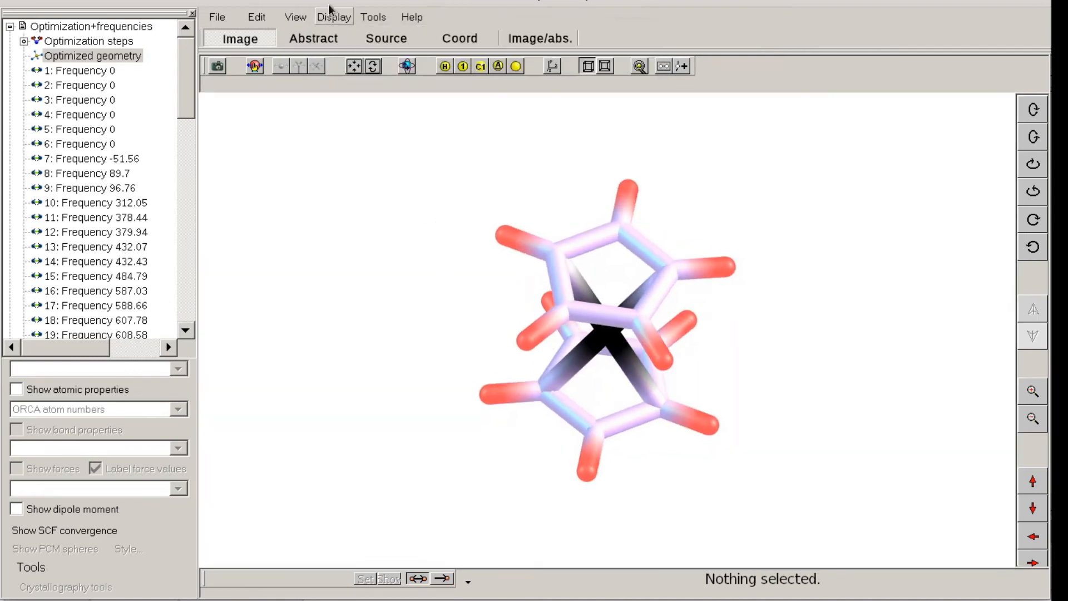
{"action": "left_click", "coordinate": [332, 17]}
{"action": "left_click", "coordinate": [362, 162]}
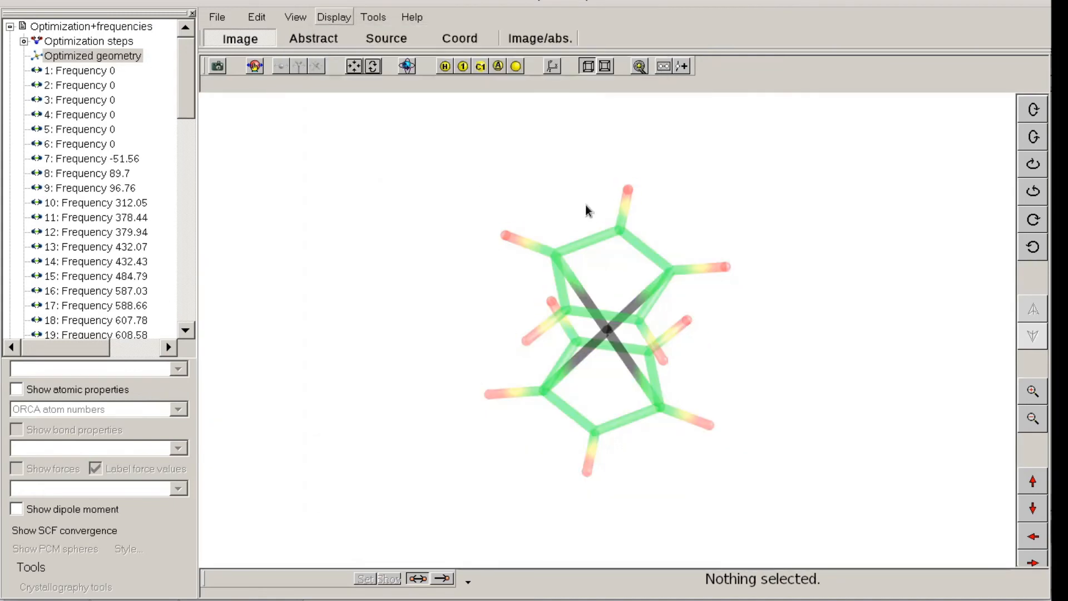
{"action": "left_click_drag", "start_coordinate": [440, 225], "coordinate": [439, 209]}
Try the Basic 1 and Basic 2 display schemes on the molecule
{"action": "left_click", "coordinate": [334, 17]}
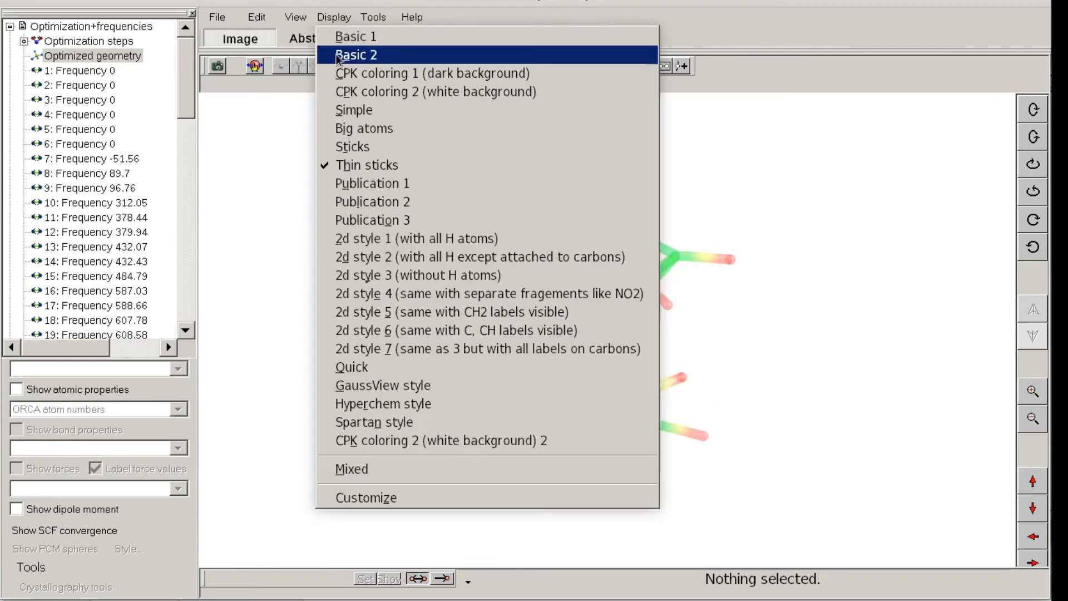
{"action": "left_click", "coordinate": [355, 39]}
{"action": "left_click_drag", "start_coordinate": [466, 234], "coordinate": [453, 195]}
{"action": "left_click", "coordinate": [333, 17]}
{"action": "left_click", "coordinate": [346, 55]}
Restore the CPK coloring 2 (white background) 2 display scheme on the molecule
{"action": "left_click", "coordinate": [334, 17]}
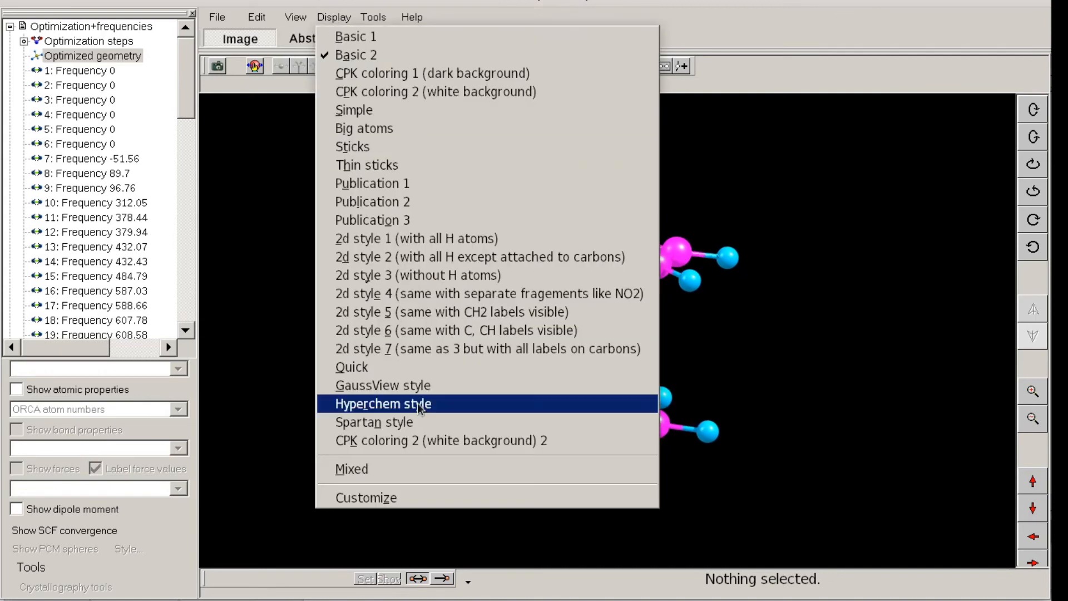
{"action": "left_click", "coordinate": [435, 440]}
{"action": "left_click_drag", "start_coordinate": [489, 305], "coordinate": [448, 303]}
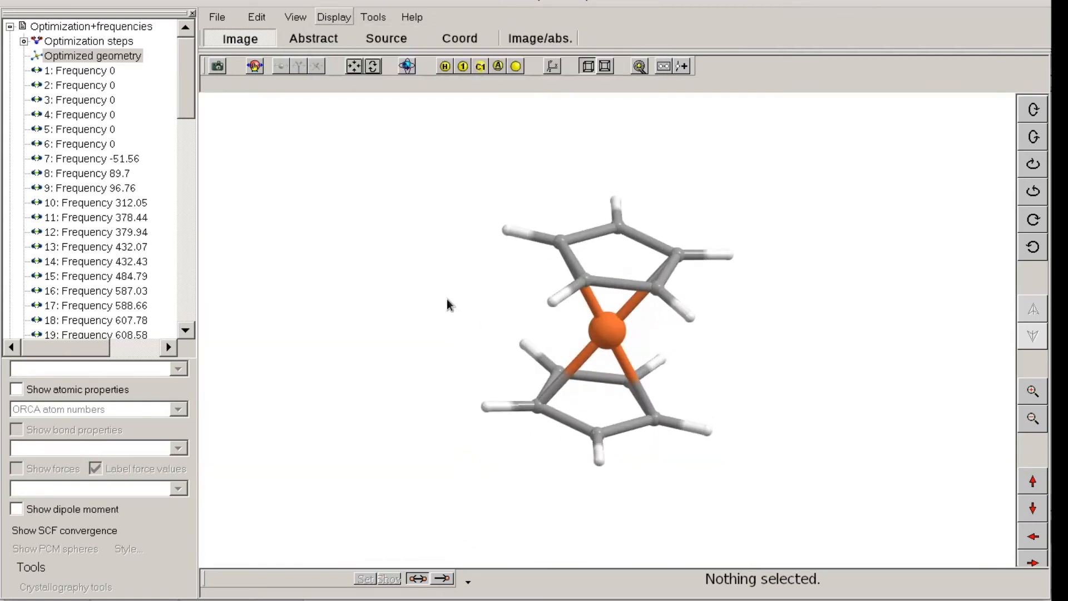
Clone the CPK coloring 2 (white background) display scheme under the name CPK coloring 3
{"action": "left_click", "coordinate": [329, 18]}
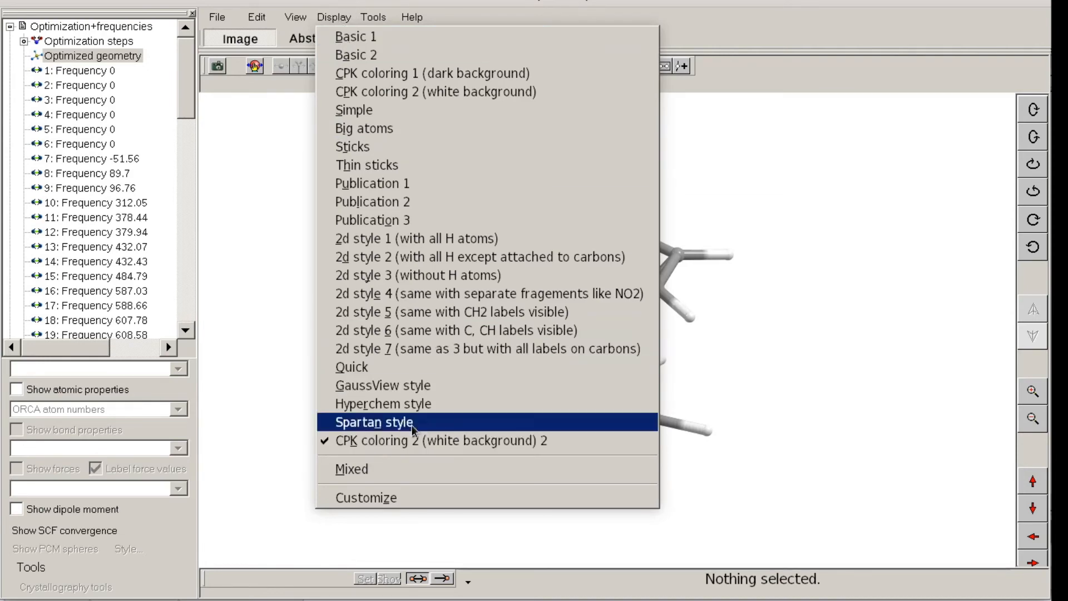
{"action": "left_click", "coordinate": [421, 497]}
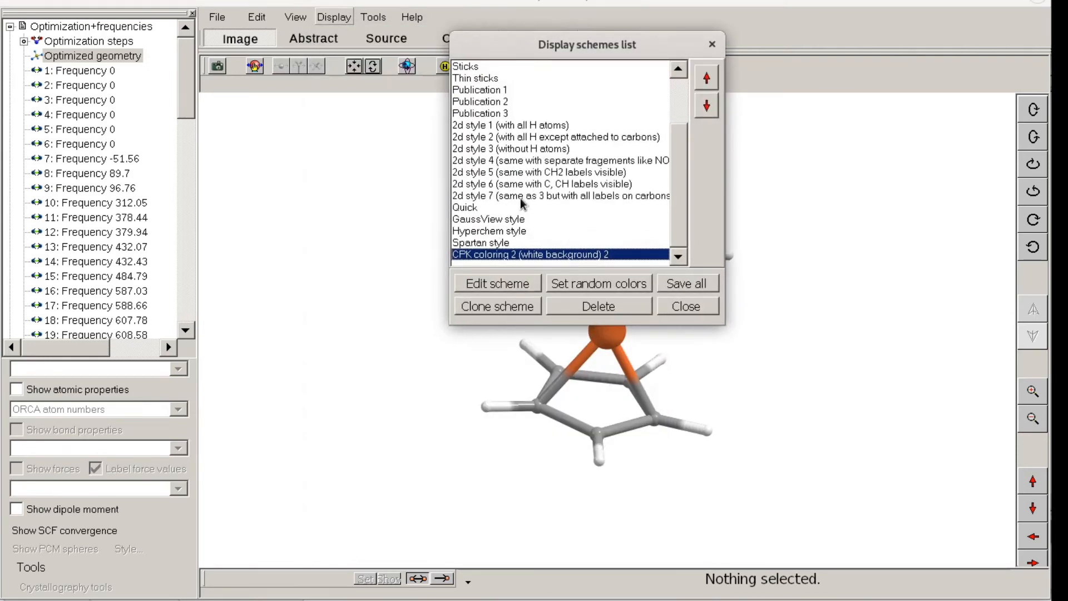
{"action": "scroll", "coordinate": [522, 183], "scroll_direction": "up", "scroll_amount": 2}
{"action": "left_click", "coordinate": [534, 101]}
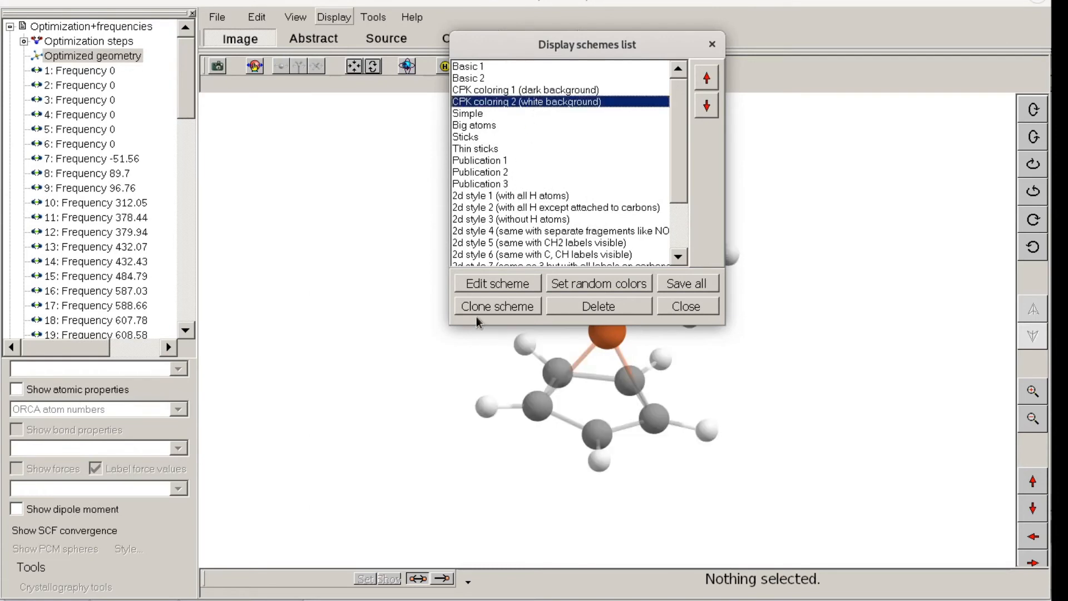
{"action": "left_click", "coordinate": [500, 305]}
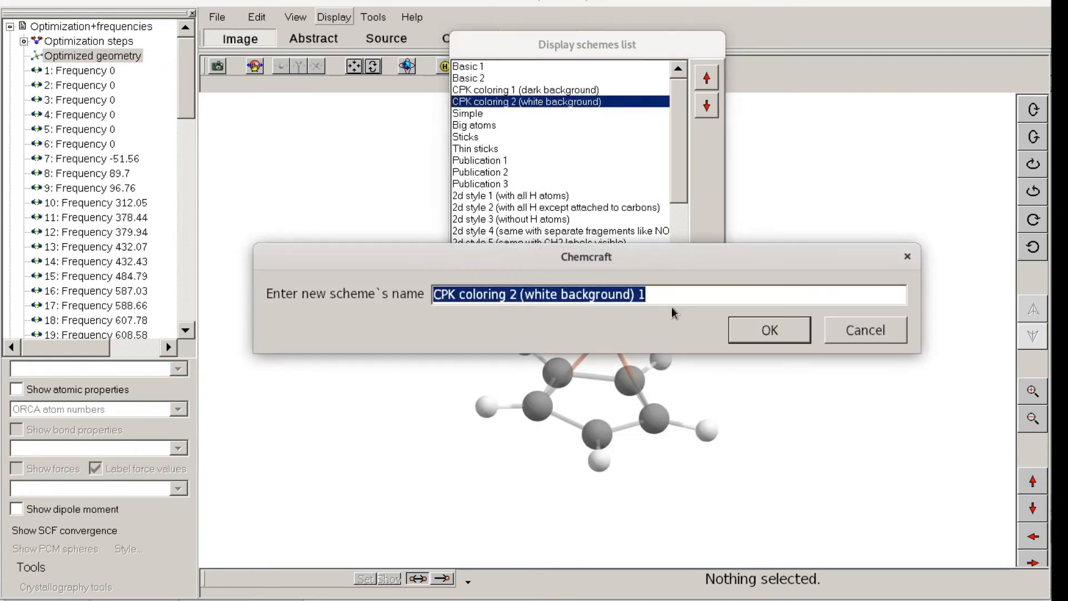
{"action": "left_click_drag", "start_coordinate": [670, 295], "coordinate": [515, 288]}
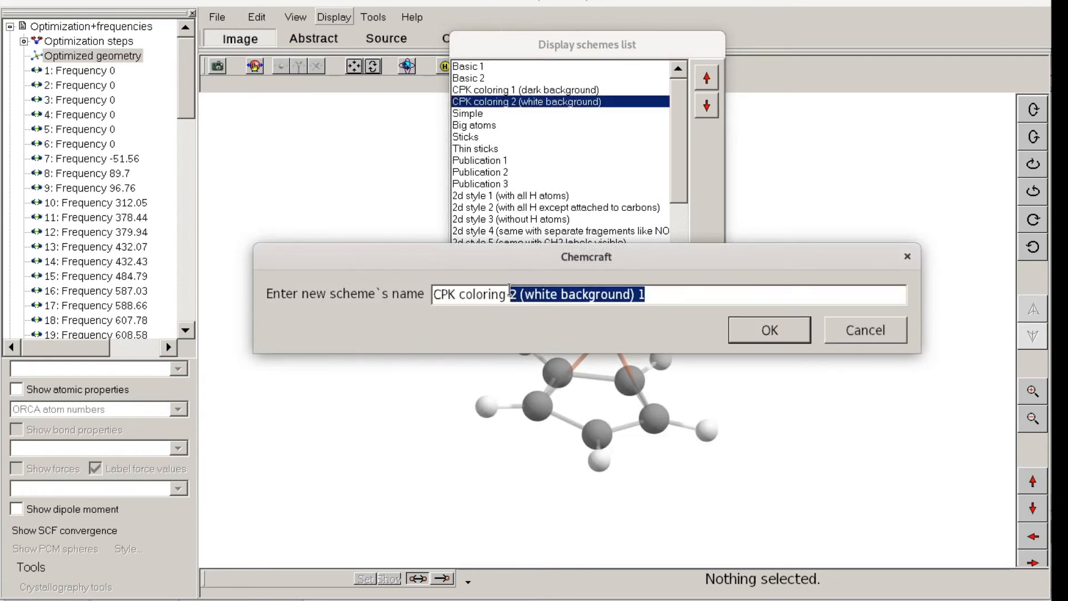
{"action": "type", "text": "3"}
{"action": "left_click", "coordinate": [790, 338]}
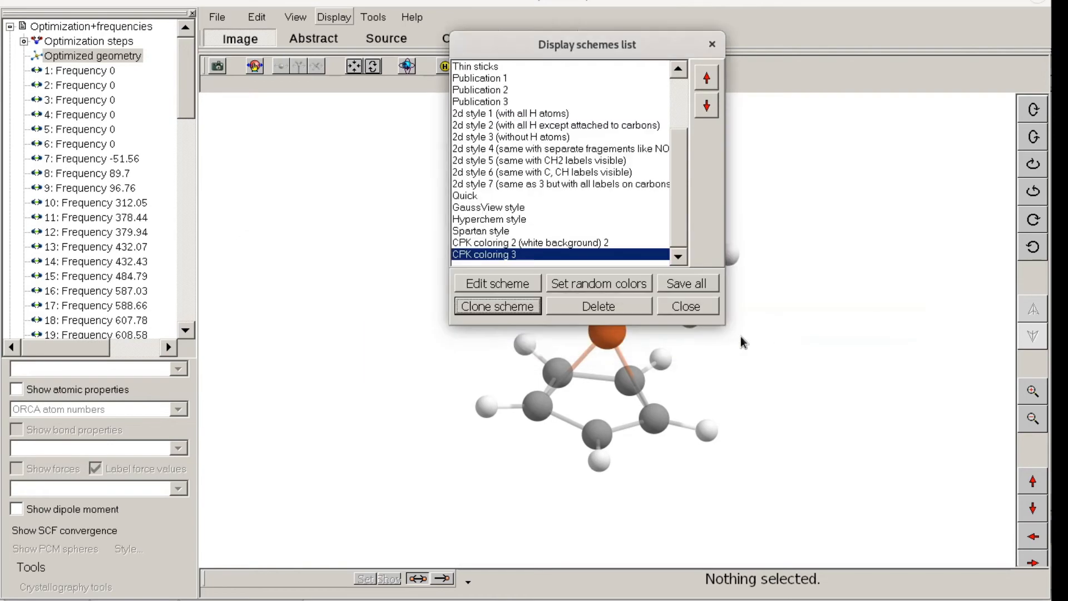
Edit the CPK coloring 3 scheme's atom properties, raising the lightness of X atoms to about mid-range and their shininess slightly above it
{"action": "left_click", "coordinate": [502, 285]}
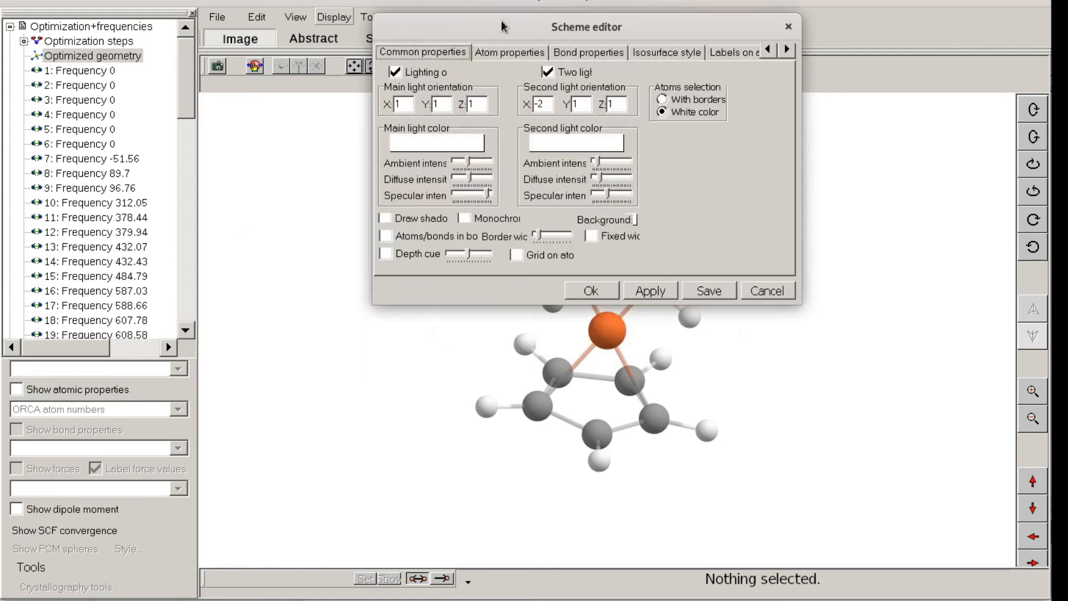
{"action": "left_click_drag", "start_coordinate": [502, 27], "coordinate": [485, 40]}
{"action": "left_click", "coordinate": [486, 68]}
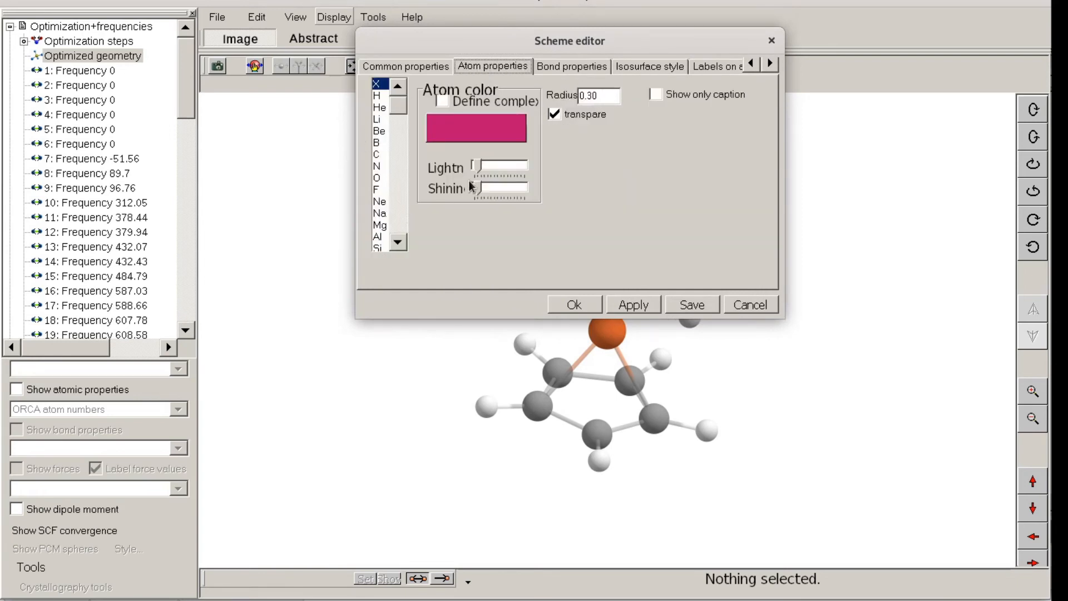
{"action": "left_click_drag", "start_coordinate": [475, 166], "coordinate": [507, 188]}
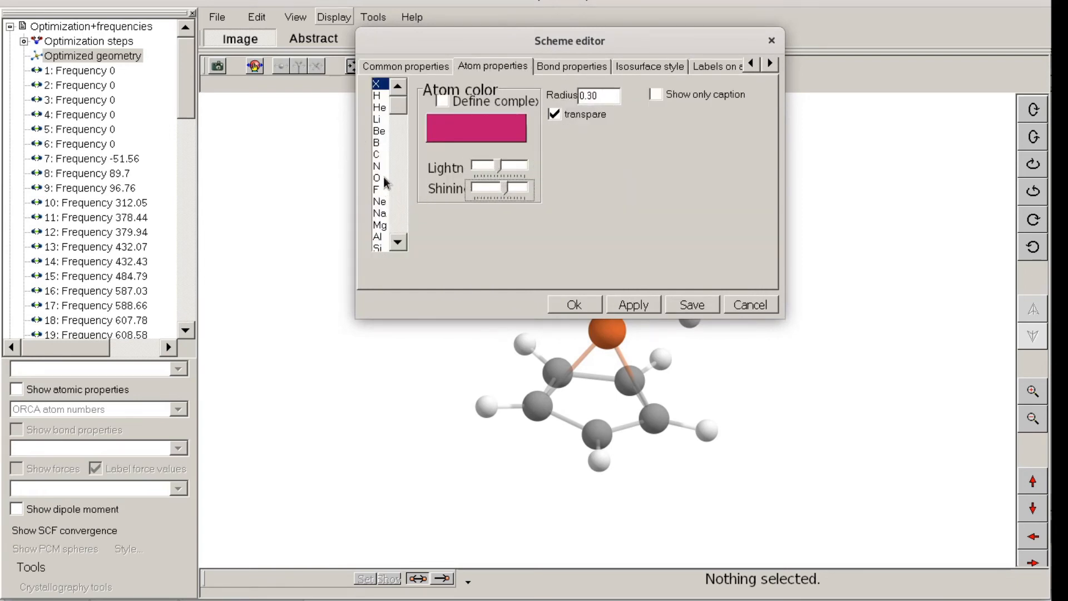
Raise the lightness of carbon atoms in the scheme to about mid-range and their shininess to about two thirds
{"action": "left_click", "coordinate": [381, 155]}
{"action": "left_click_drag", "start_coordinate": [553, 33], "coordinate": [282, 37]}
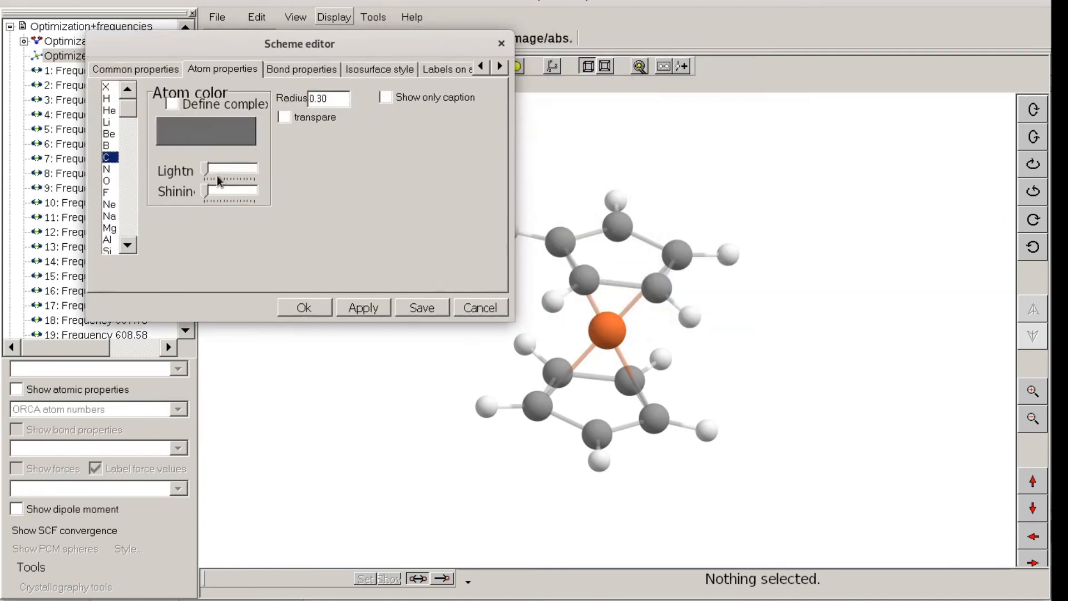
{"action": "left_click_drag", "start_coordinate": [205, 168], "coordinate": [241, 191]}
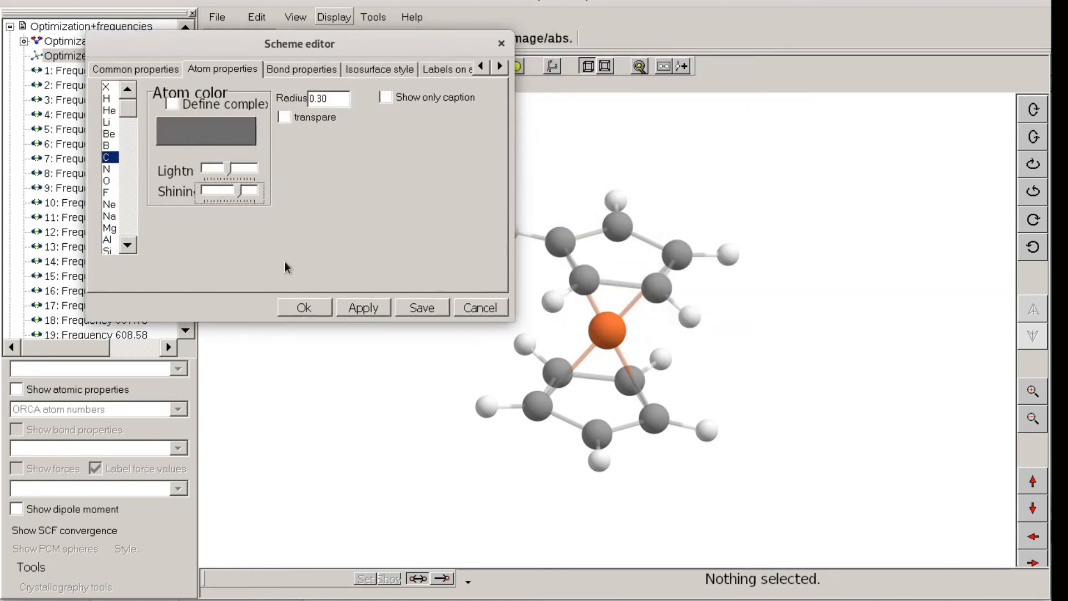
Lower the carbon atoms' lightness to just above the minimum in the CPK coloring 3 scheme and accept the scheme edits
{"action": "left_click", "coordinate": [364, 308]}
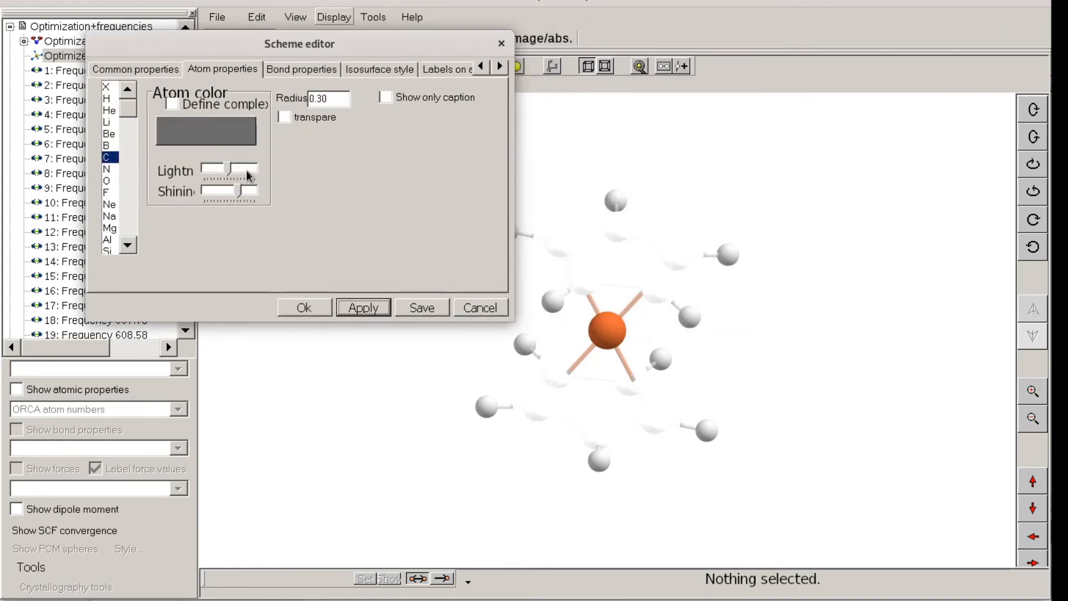
{"action": "left_click_drag", "start_coordinate": [231, 173], "coordinate": [211, 171]}
{"action": "left_click", "coordinate": [362, 308]}
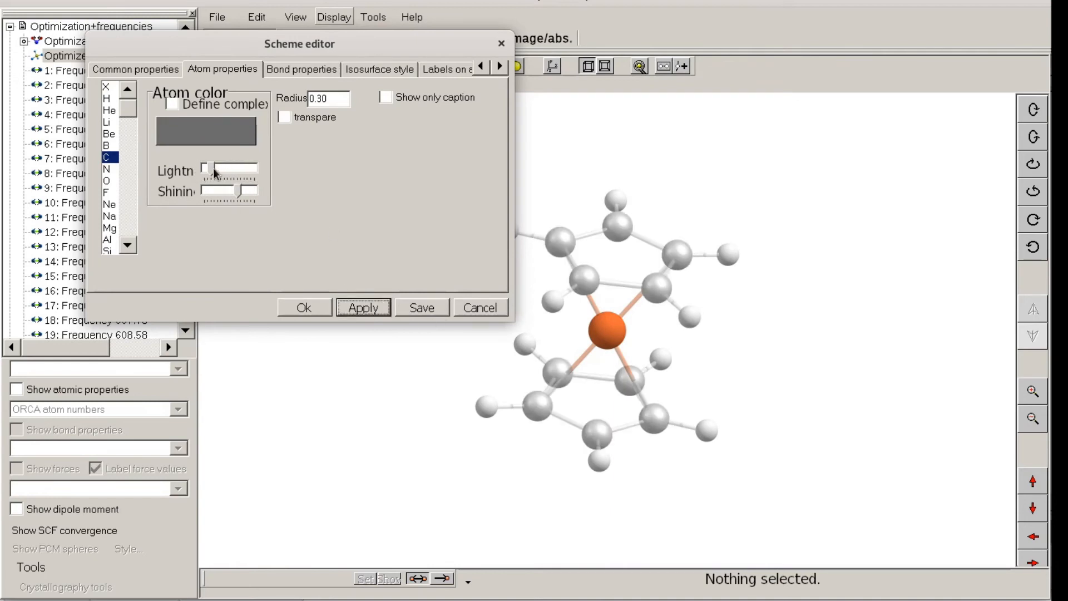
{"action": "left_click_drag", "start_coordinate": [216, 173], "coordinate": [207, 172]}
{"action": "left_click", "coordinate": [364, 307]}
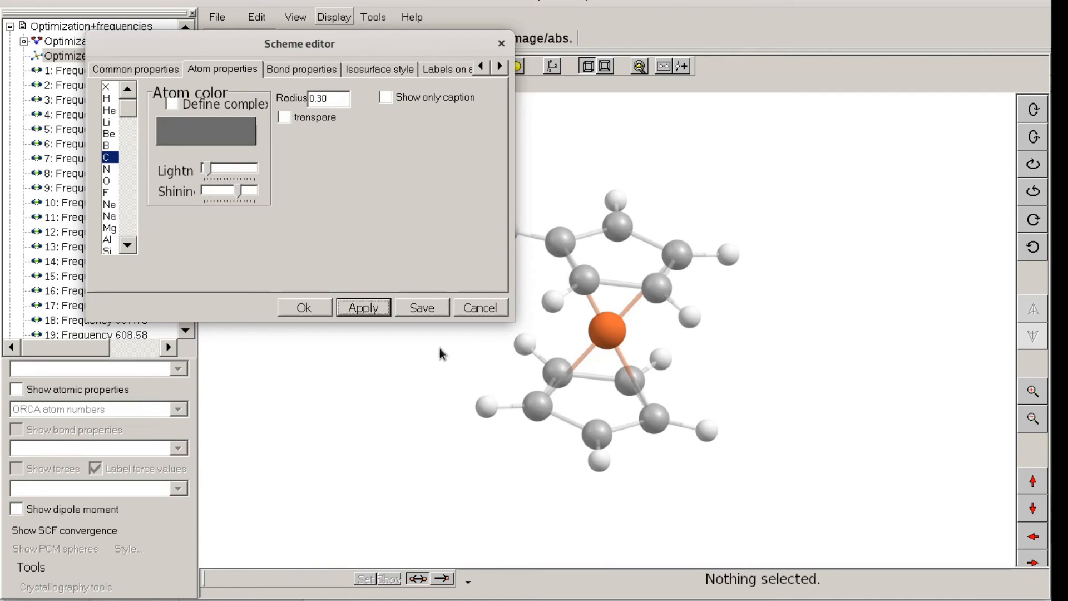
{"action": "left_click", "coordinate": [301, 309]}
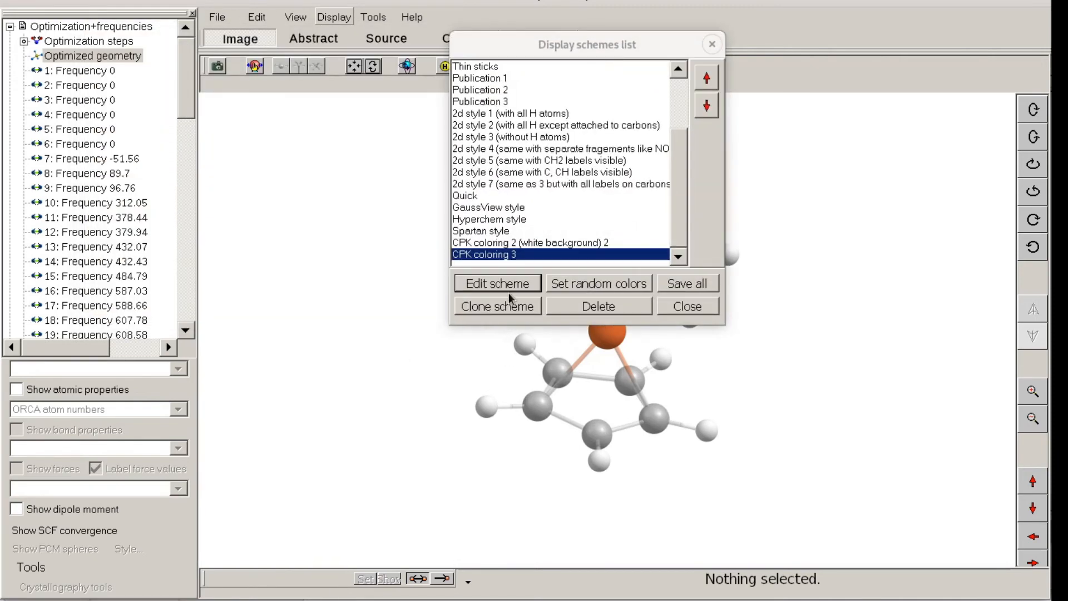
Save all display schemes and close the schemes list
{"action": "left_click", "coordinate": [689, 285]}
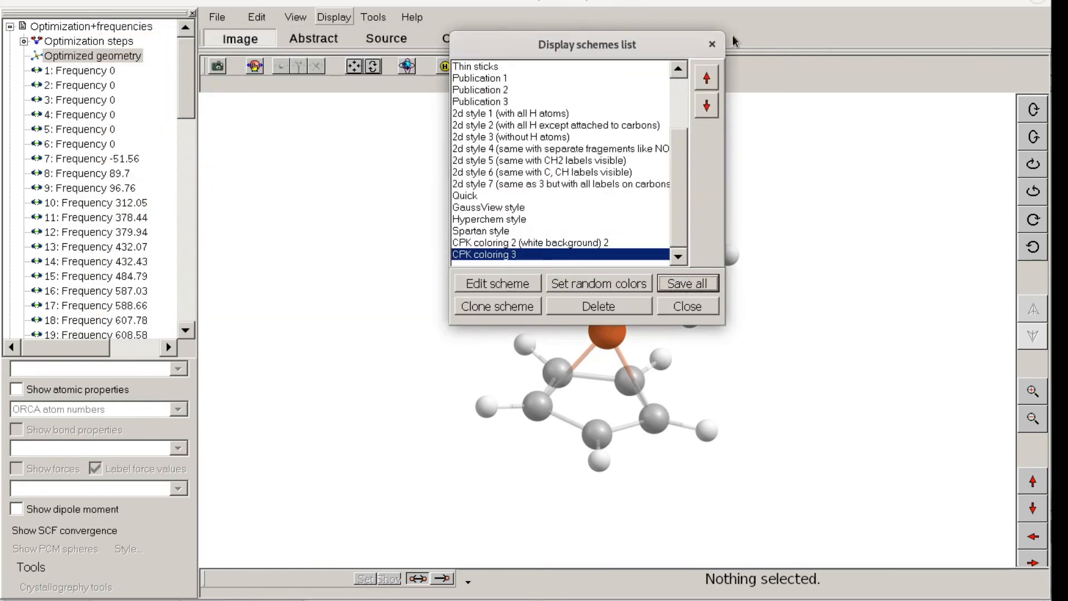
{"action": "left_click", "coordinate": [711, 44]}
{"action": "left_click_drag", "start_coordinate": [837, 310], "coordinate": [799, 316]}
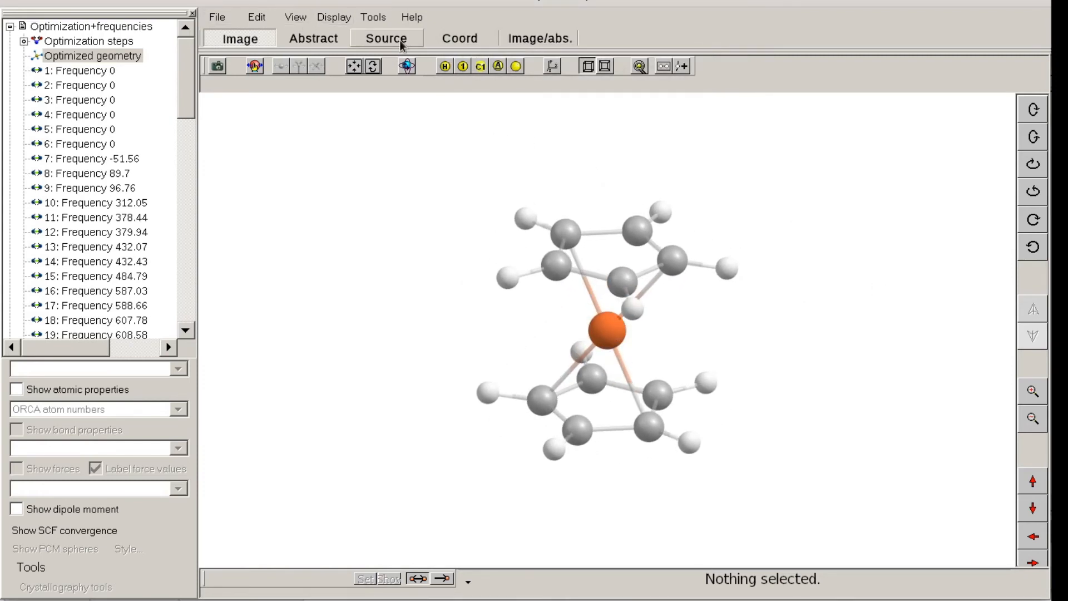
Display the optimized geometry's coordinates in the standard format with element symbols and 12-digit coordinates
{"action": "left_click", "coordinate": [444, 40]}
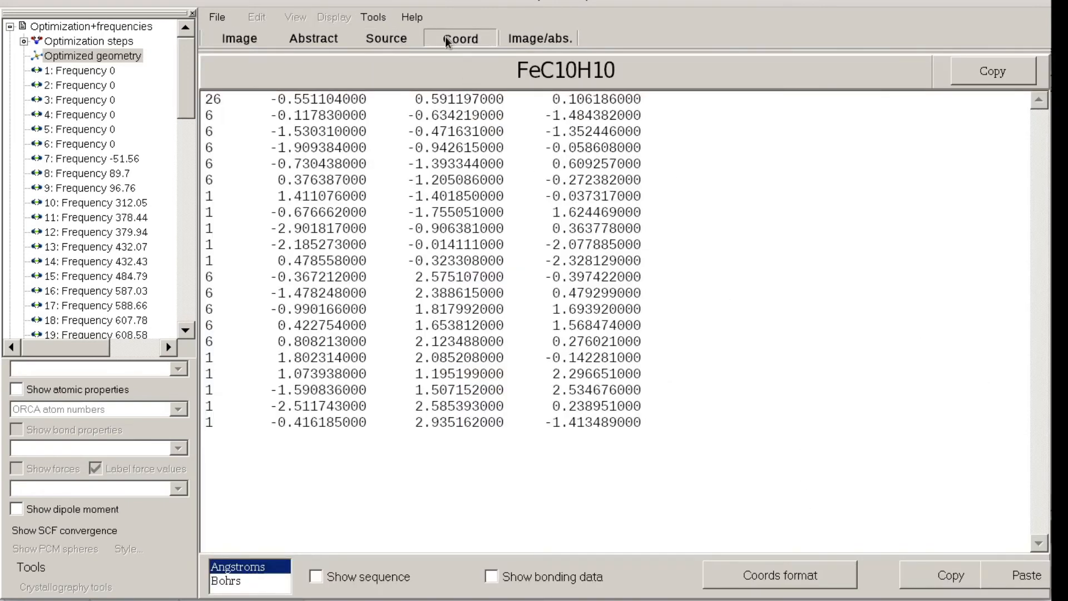
{"action": "left_click", "coordinate": [817, 581]}
{"action": "left_click", "coordinate": [1027, 490]}
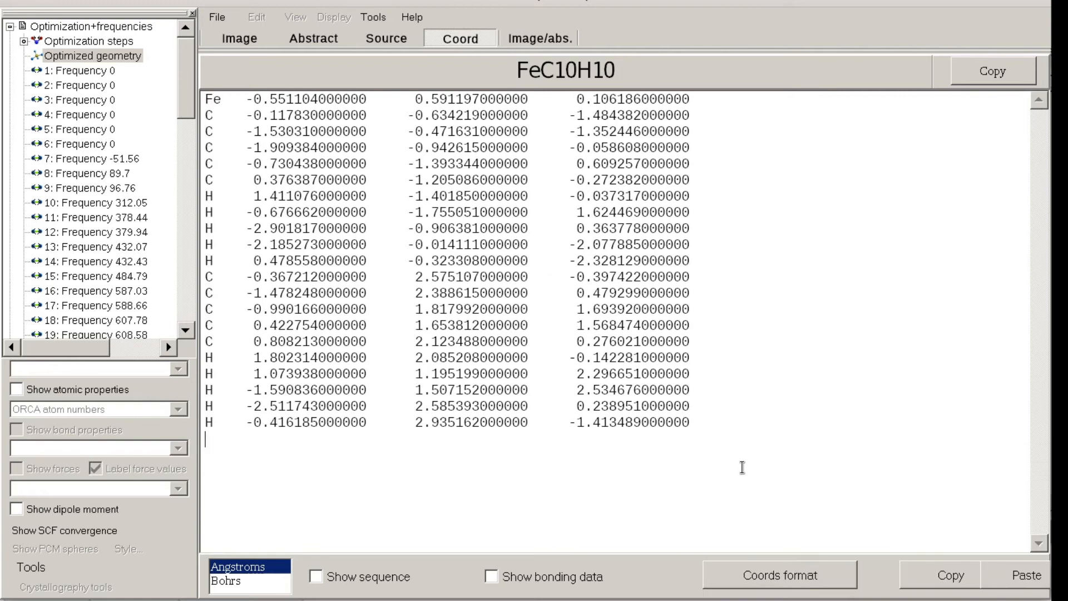
Switch the coordinates to the Standard format to examine the atomic numbers, and return to the 12-digit format
{"action": "left_click", "coordinate": [801, 581]}
{"action": "left_click", "coordinate": [868, 463]}
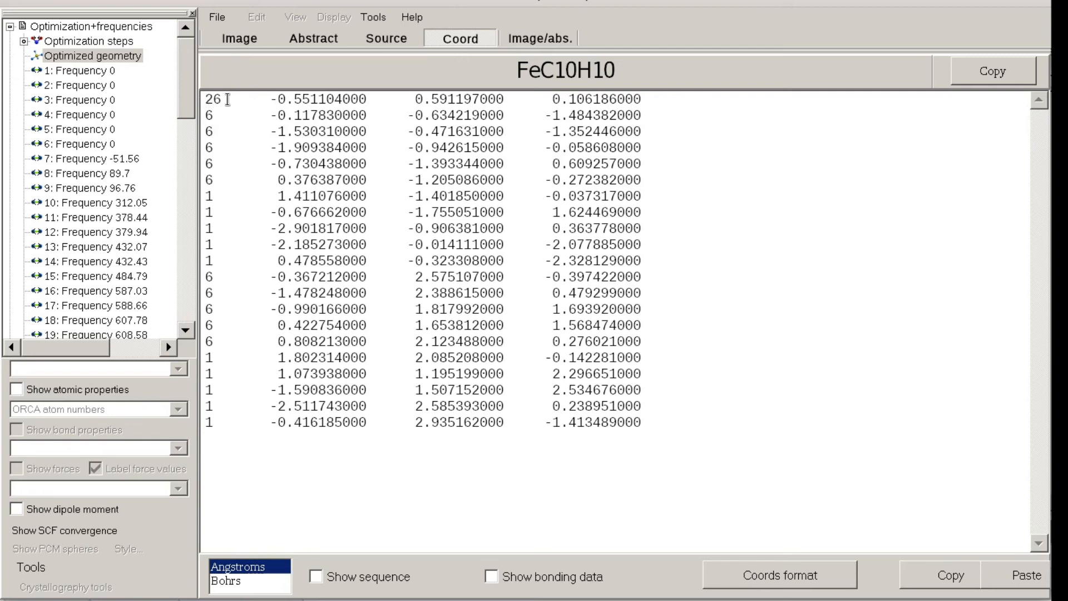
{"action": "double_click", "coordinate": [227, 99]}
{"action": "left_click", "coordinate": [254, 132]}
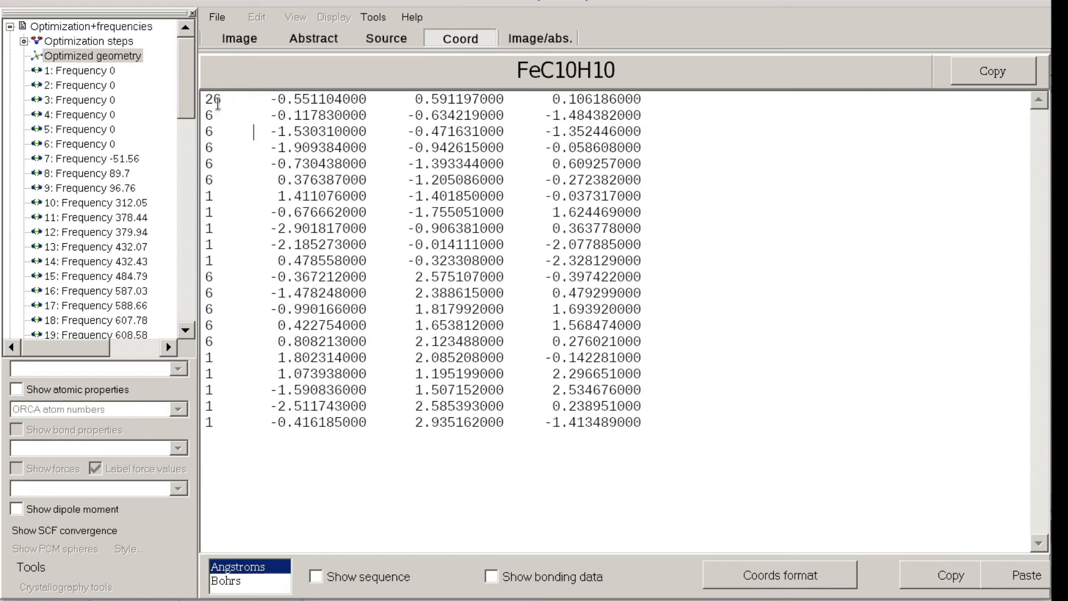
{"action": "left_click", "coordinate": [793, 583]}
{"action": "left_click", "coordinate": [937, 479]}
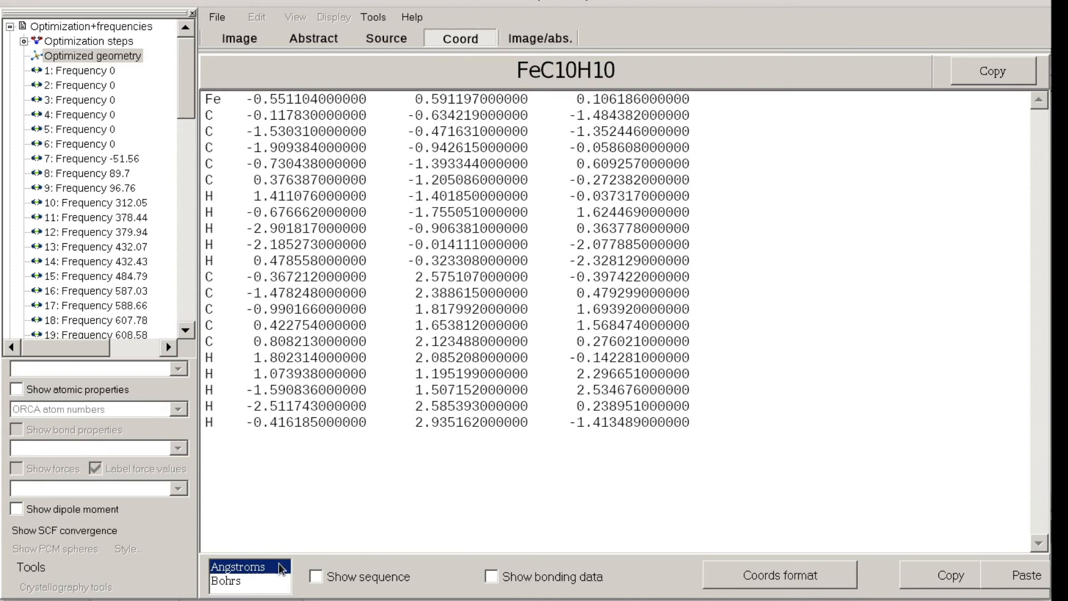
Try Bohrs as the coordinate unit, and restore Angstroms with the 12-digit format
{"action": "left_click", "coordinate": [238, 582]}
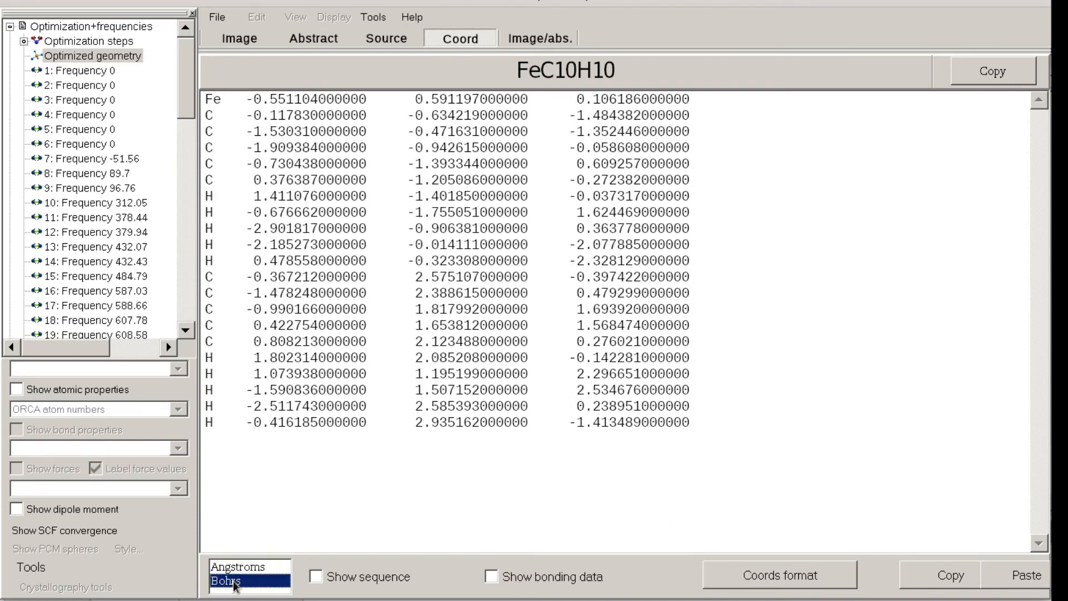
{"action": "left_click", "coordinate": [245, 568]}
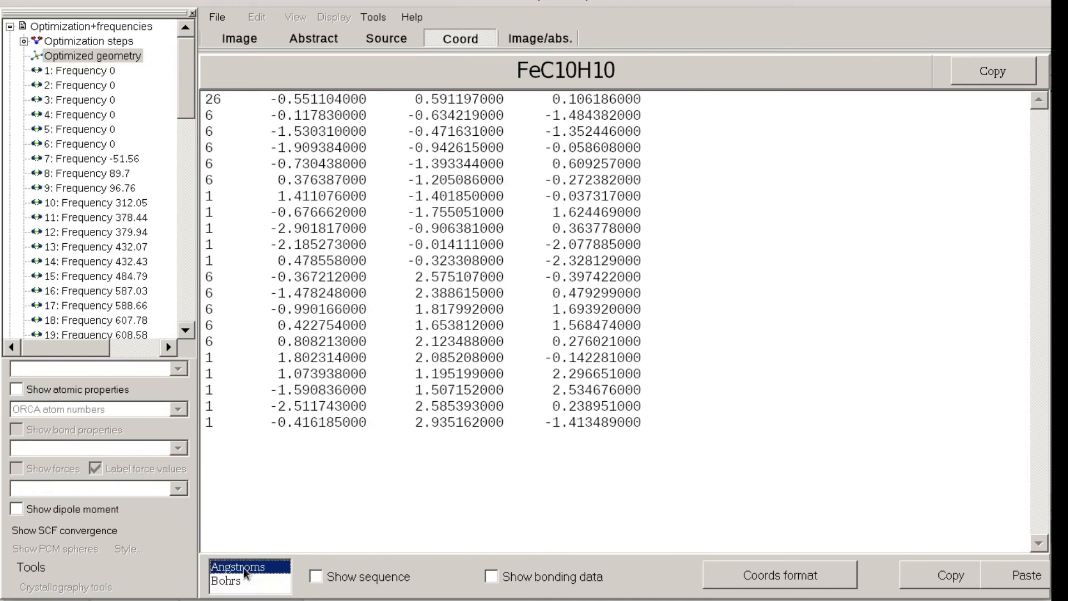
{"action": "left_click", "coordinate": [795, 581]}
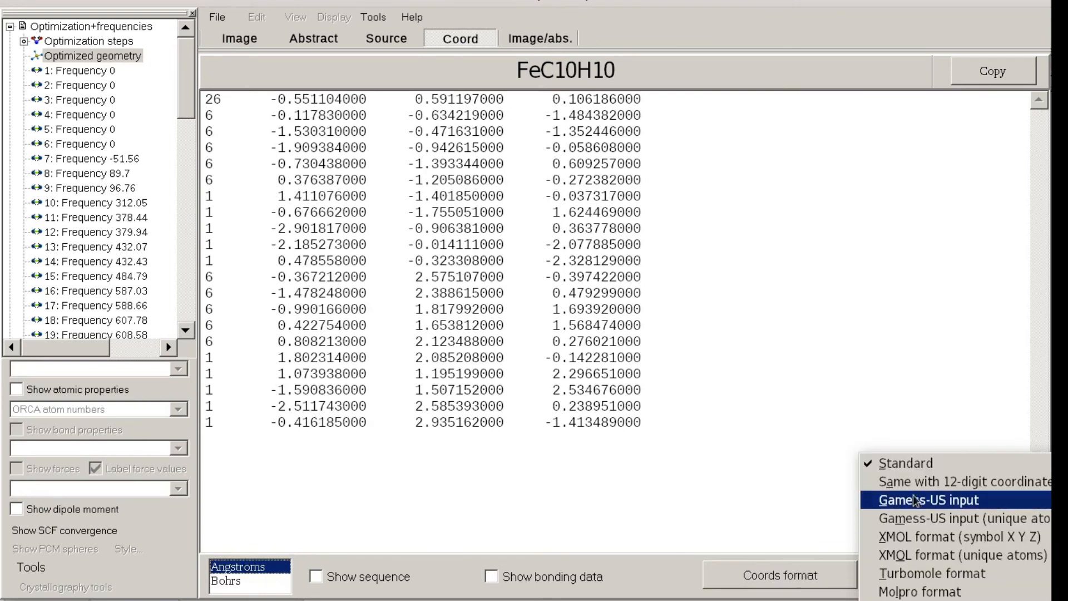
{"action": "left_click", "coordinate": [857, 480]}
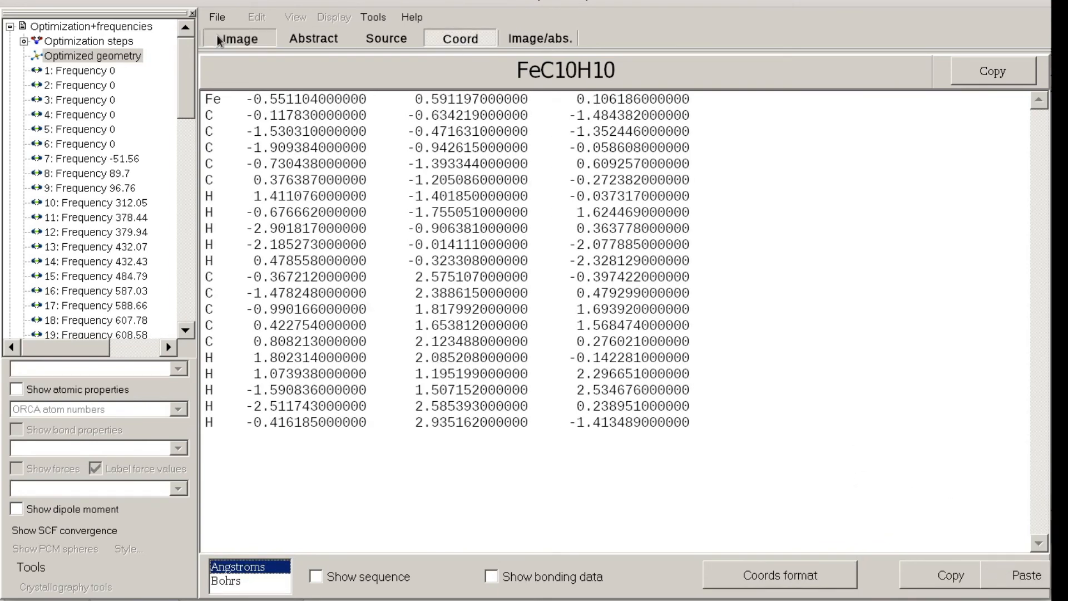
Return to the molecule image, examine the list of molecular orbitals available for rendering, and close it without rendering any
{"action": "left_click", "coordinate": [240, 39]}
{"action": "left_click_drag", "start_coordinate": [365, 224], "coordinate": [332, 251]}
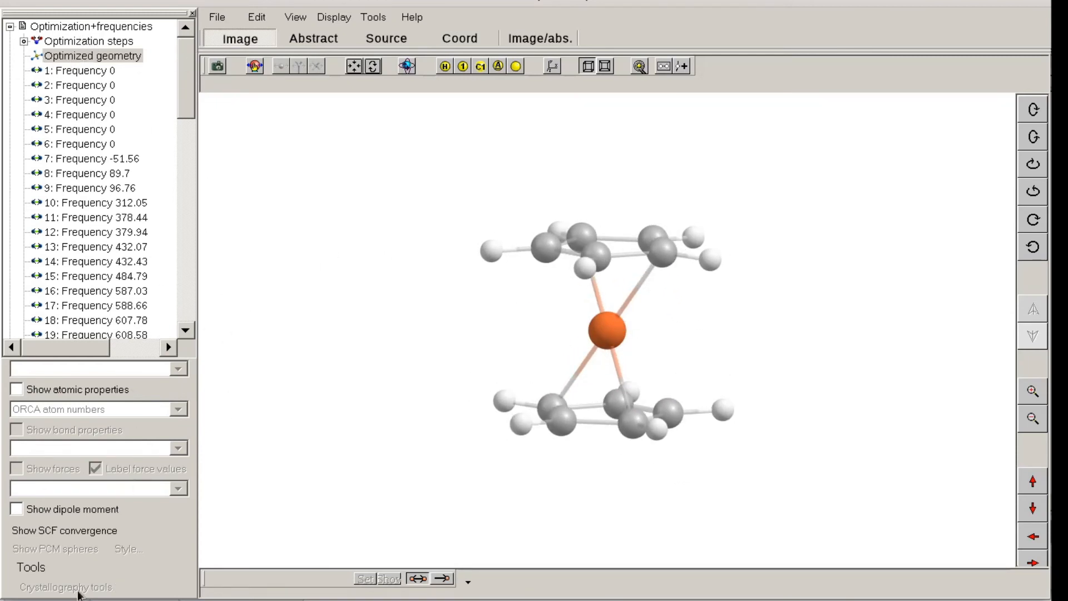
{"action": "left_click", "coordinate": [39, 571]}
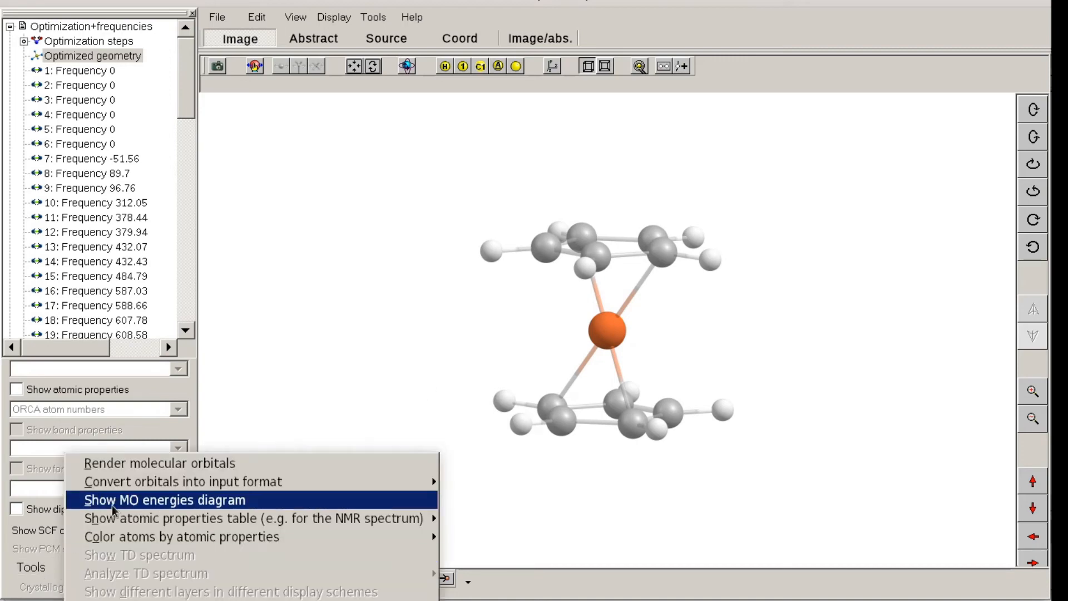
{"action": "left_click", "coordinate": [140, 465]}
{"action": "scroll", "coordinate": [257, 283], "scroll_direction": "down", "scroll_amount": 10}
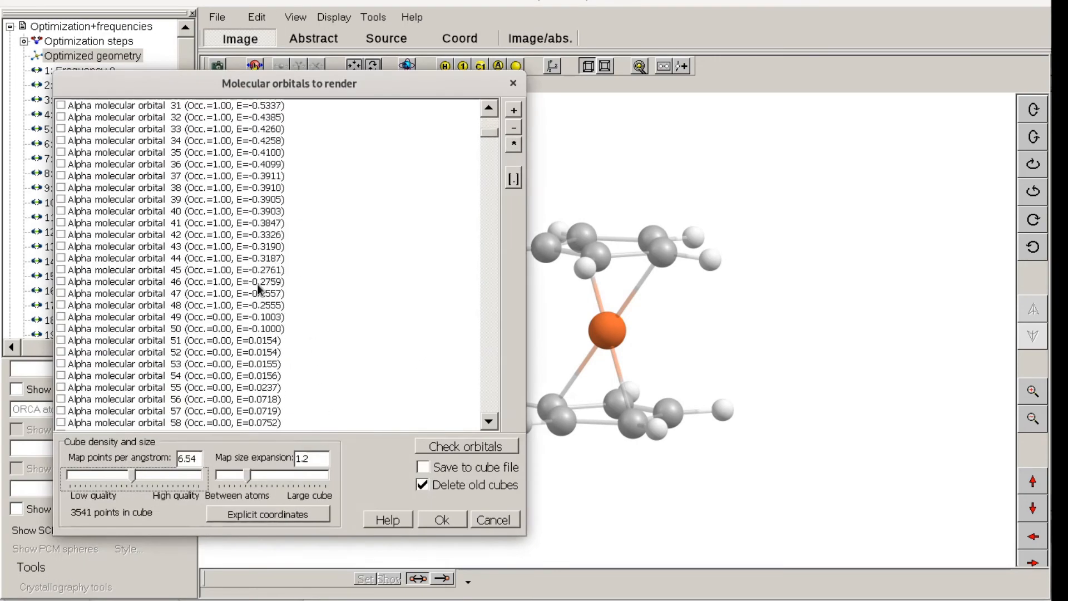
{"action": "scroll", "coordinate": [257, 284], "scroll_direction": "down", "scroll_amount": 12}
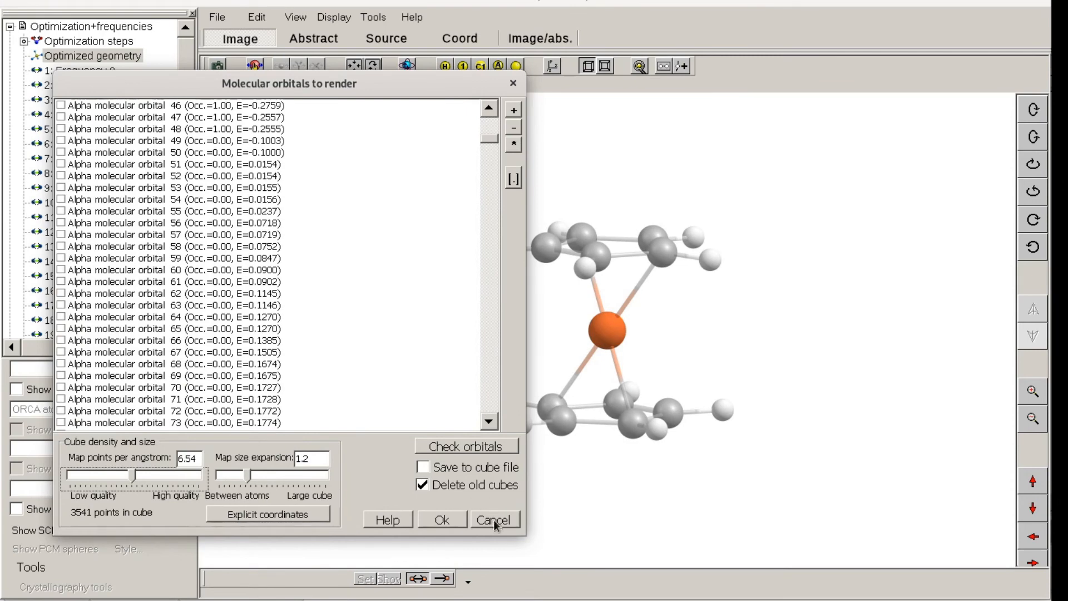
{"action": "left_click", "coordinate": [513, 84]}
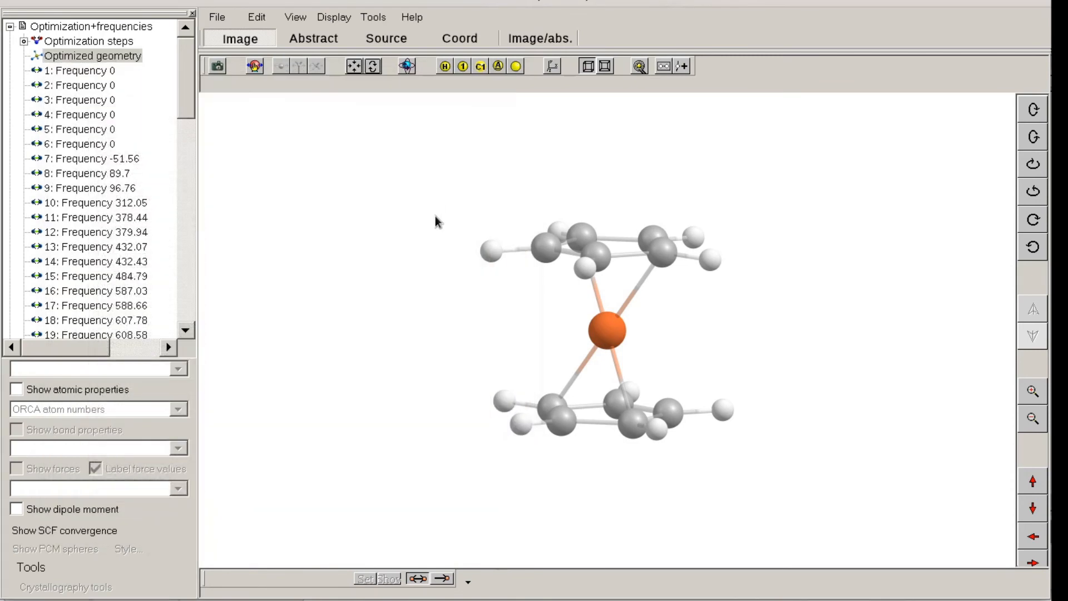
Open the spin density file FeIIICp2_TPSSh_LS_af_spindens.cube and check its structure and coordinates
{"action": "left_click", "coordinate": [217, 18]}
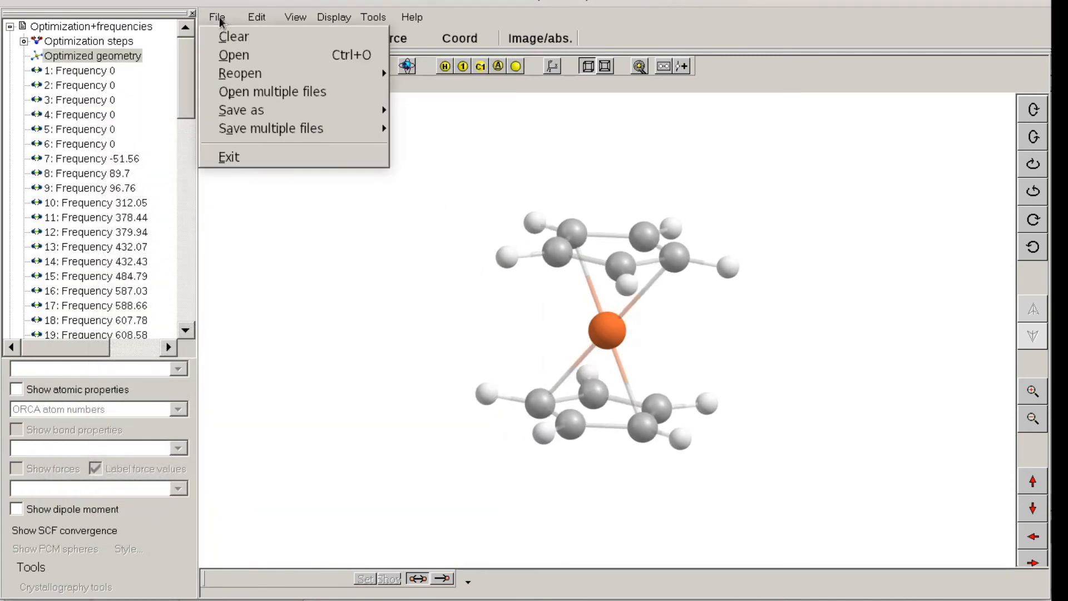
{"action": "left_click", "coordinate": [234, 54]}
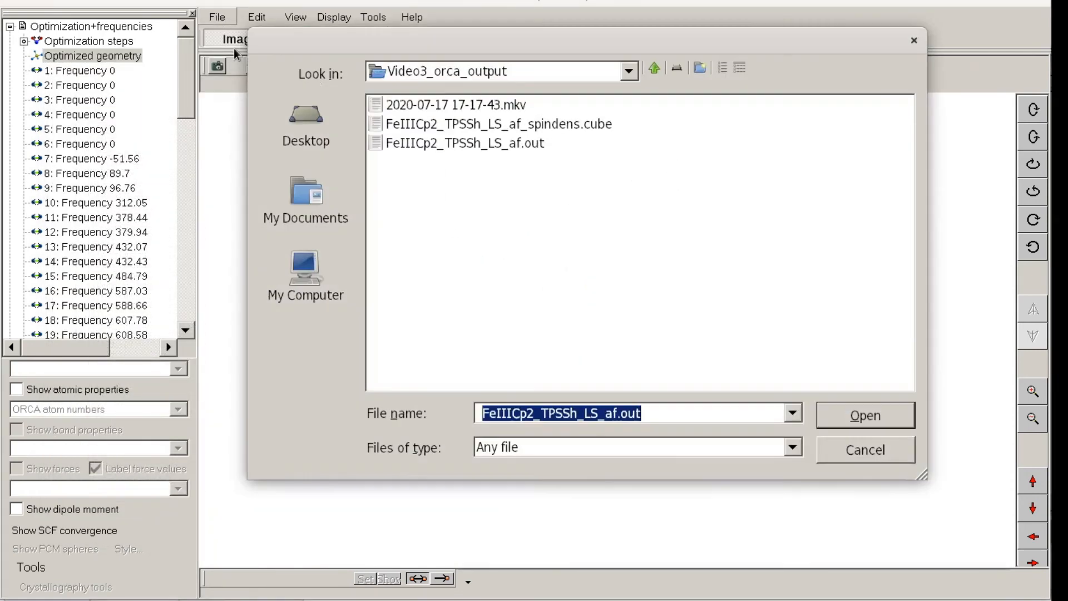
{"action": "double_click", "coordinate": [482, 120]}
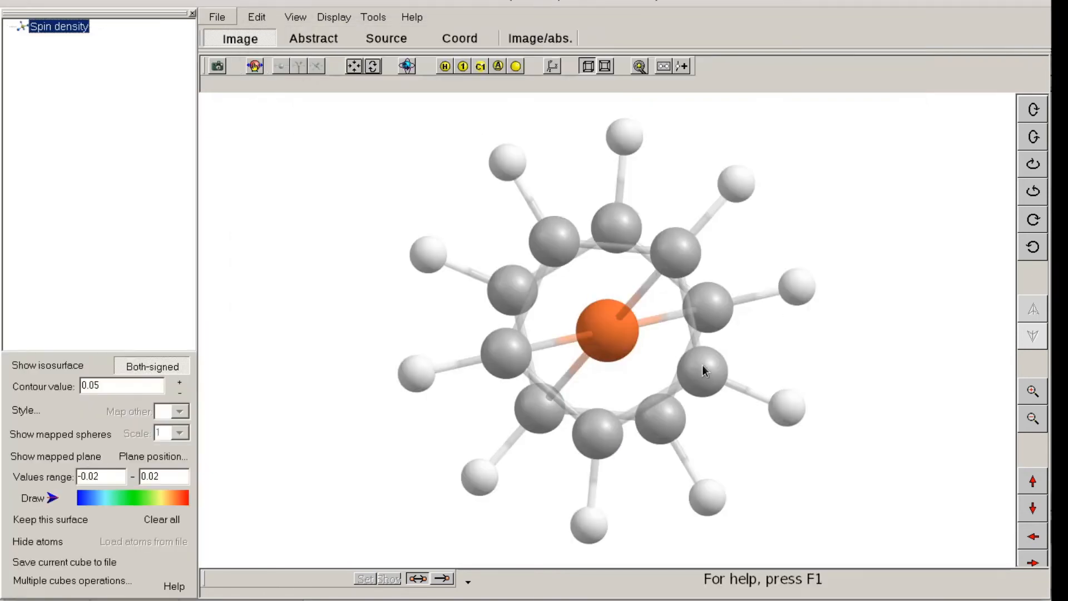
{"action": "left_click_drag", "start_coordinate": [615, 373], "coordinate": [594, 338]}
{"action": "left_click_drag", "start_coordinate": [663, 373], "coordinate": [683, 338]}
{"action": "left_click", "coordinate": [459, 45]}
{"action": "left_click", "coordinate": [209, 38]}
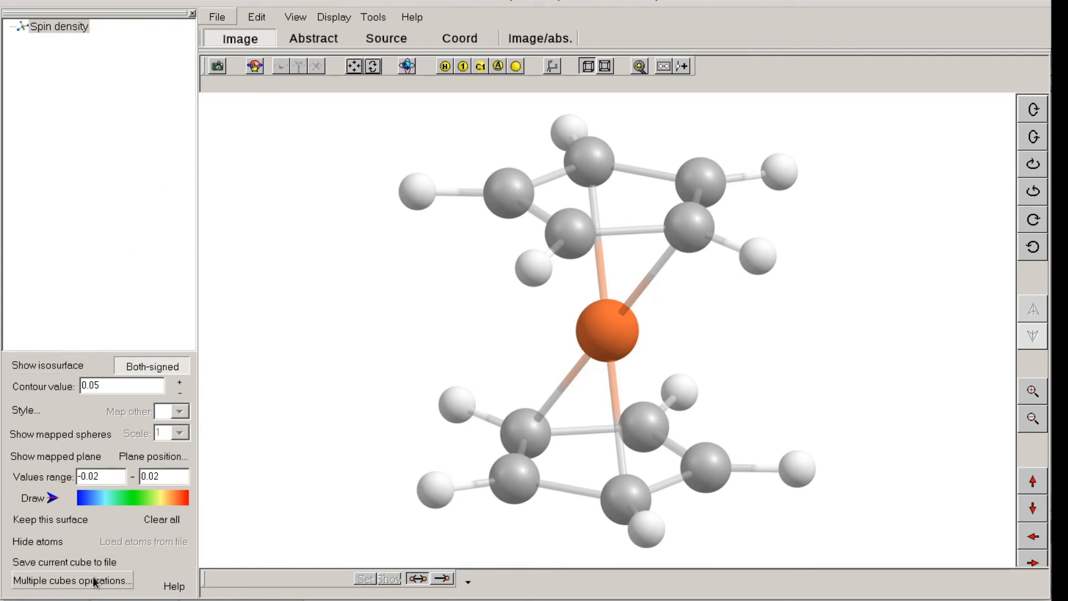
Show the both-signed spin density isosurface and set its contour value to 0.001
{"action": "left_click", "coordinate": [83, 365]}
{"action": "left_click_drag", "start_coordinate": [408, 389], "coordinate": [348, 376]}
{"action": "left_click", "coordinate": [116, 388]}
{"action": "left_click_drag", "start_coordinate": [116, 388], "coordinate": [96, 387]}
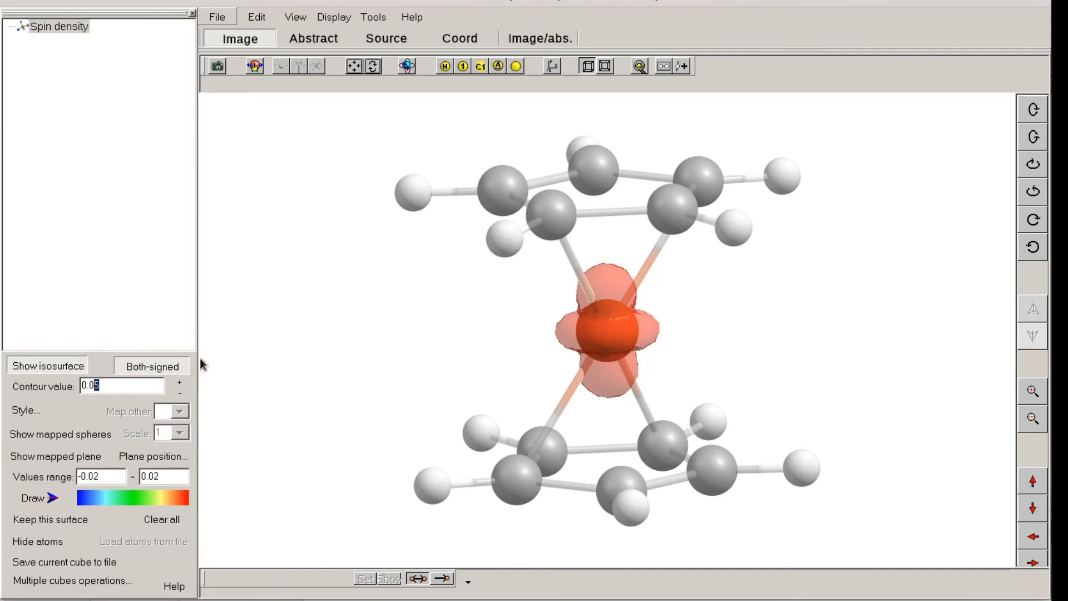
{"action": "type", "text": "01"}
{"action": "key", "text": "Return"}
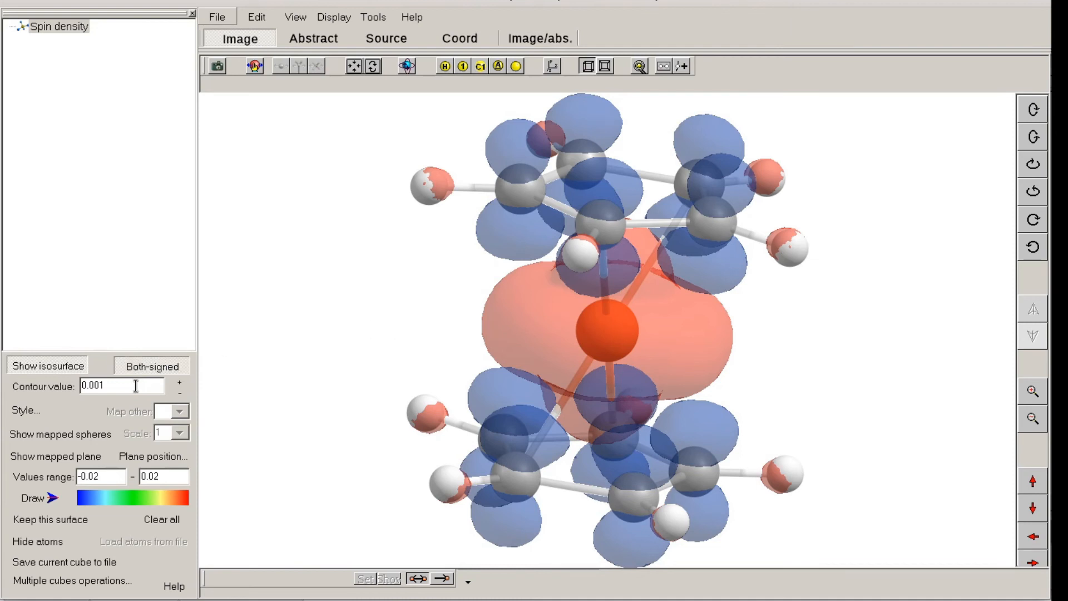
{"action": "left_click_drag", "start_coordinate": [136, 385], "coordinate": [95, 386]}
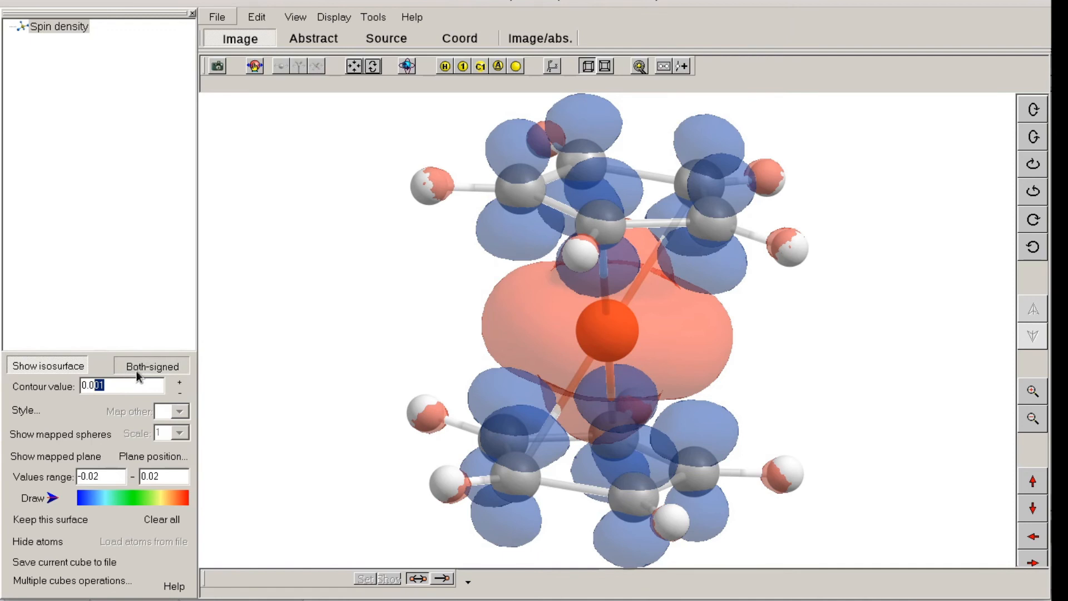
{"action": "left_click", "coordinate": [135, 390]}
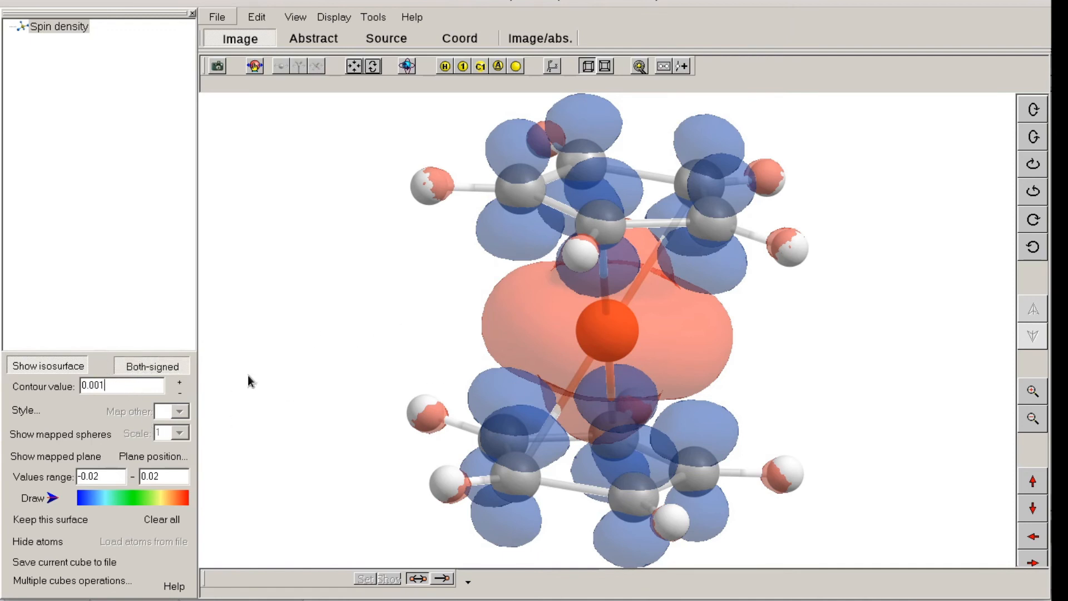
{"action": "mouse_move", "coordinate": [389, 377]}
{"action": "left_mouse_down"}
{"action": "mouse_move", "coordinate": [400, 390]}
{"action": "mouse_move", "coordinate": [394, 381]}
{"action": "left_mouse_up"}
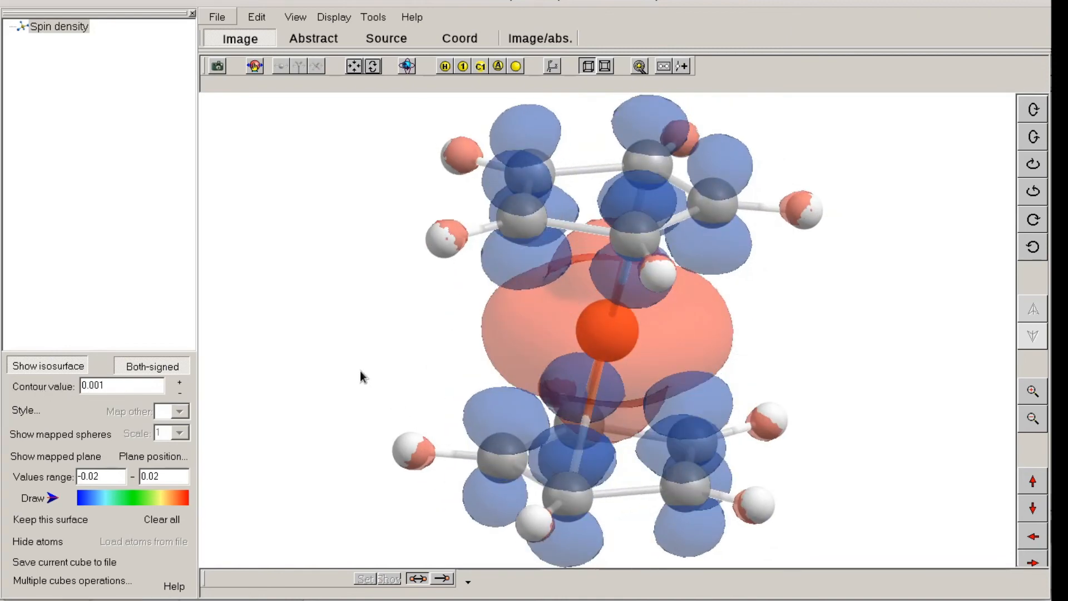
{"action": "mouse_move", "coordinate": [359, 370]}
{"action": "left_mouse_down"}
{"action": "mouse_move", "coordinate": [386, 369]}
{"action": "mouse_move", "coordinate": [379, 379]}
{"action": "left_mouse_up"}
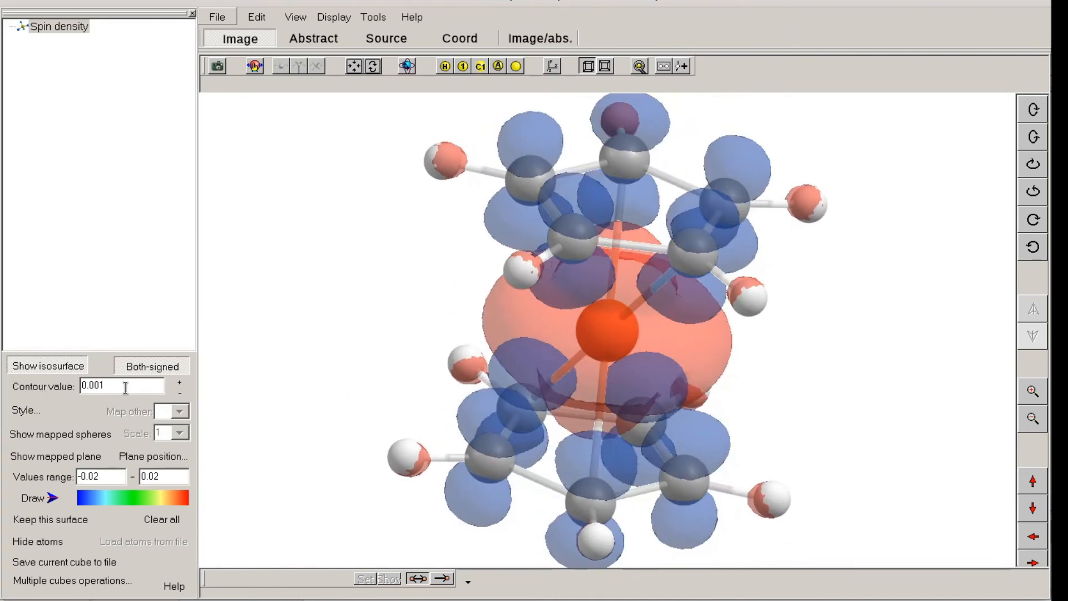
Try a contour value of 0.005 for the spin density isosurface, and restore 0.001 for inspection
{"action": "left_click_drag", "start_coordinate": [101, 385], "coordinate": [119, 384]}
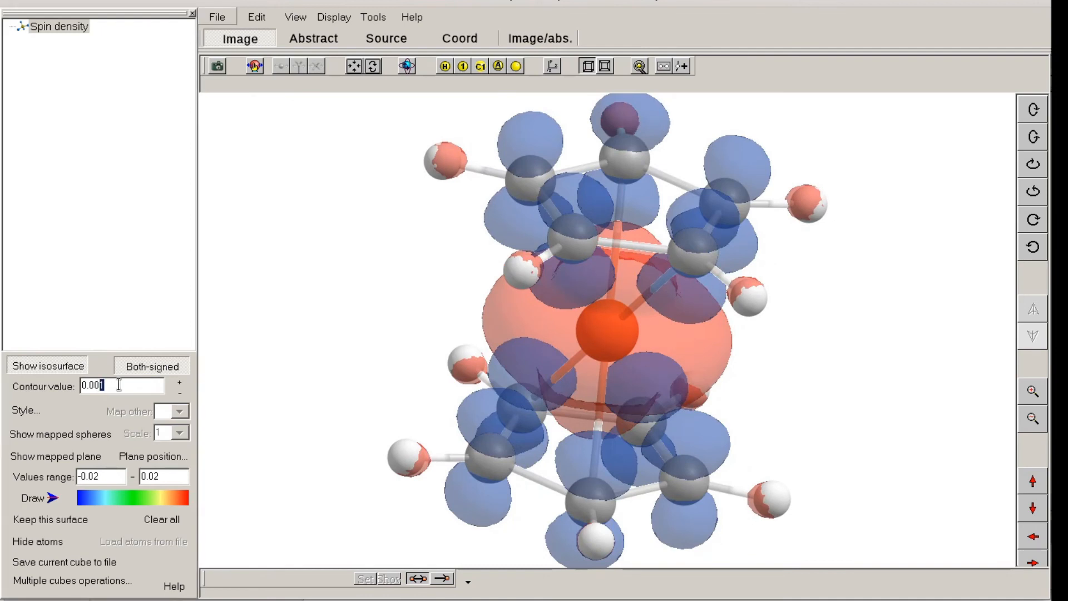
{"action": "type", "text": "5"}
{"action": "key", "text": "Return"}
{"action": "left_click_drag", "start_coordinate": [375, 379], "coordinate": [418, 349]}
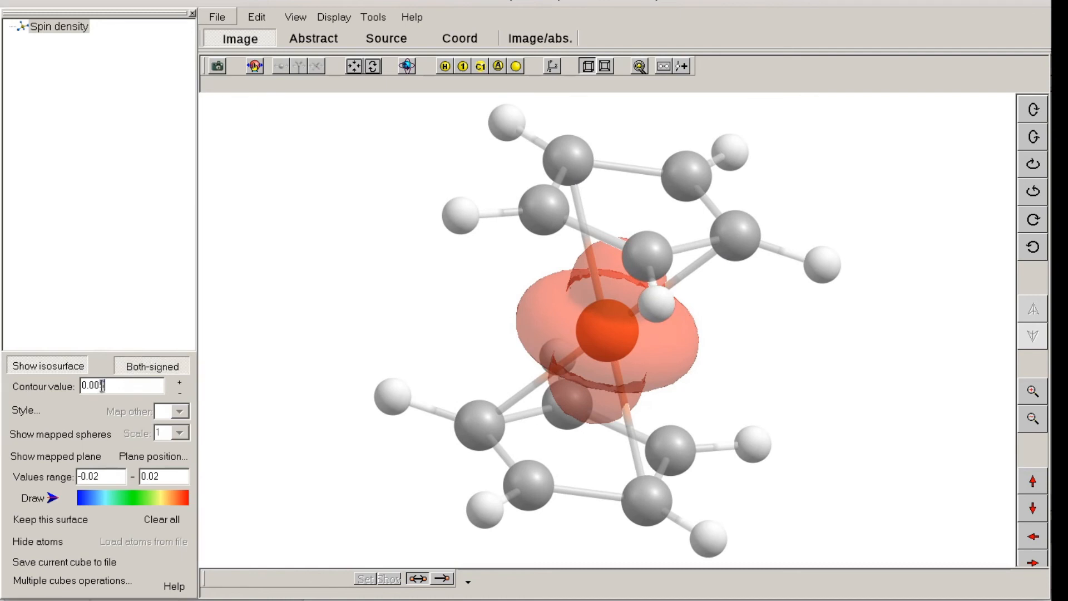
{"action": "type", "text": "1"}
{"action": "key", "text": "Return"}
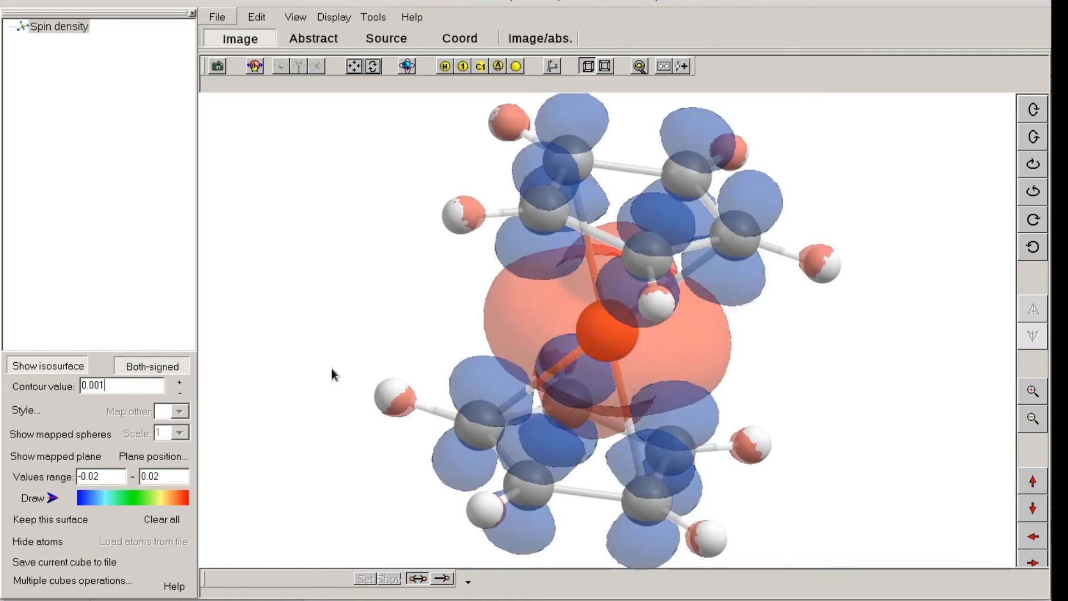
{"action": "left_click_drag", "start_coordinate": [333, 374], "coordinate": [592, 330]}
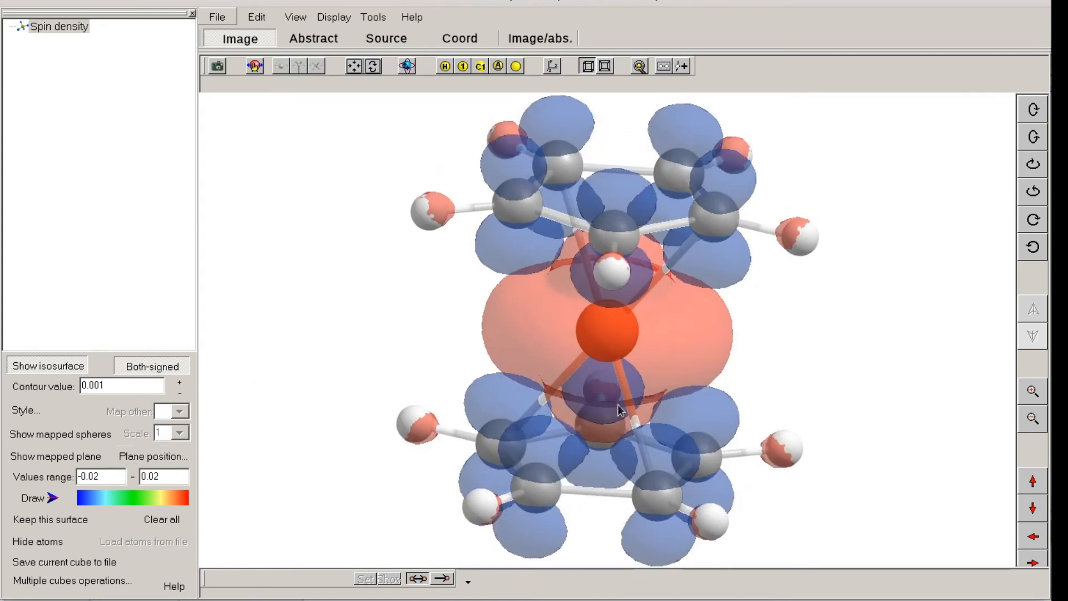
{"action": "left_click_drag", "start_coordinate": [789, 366], "coordinate": [763, 368]}
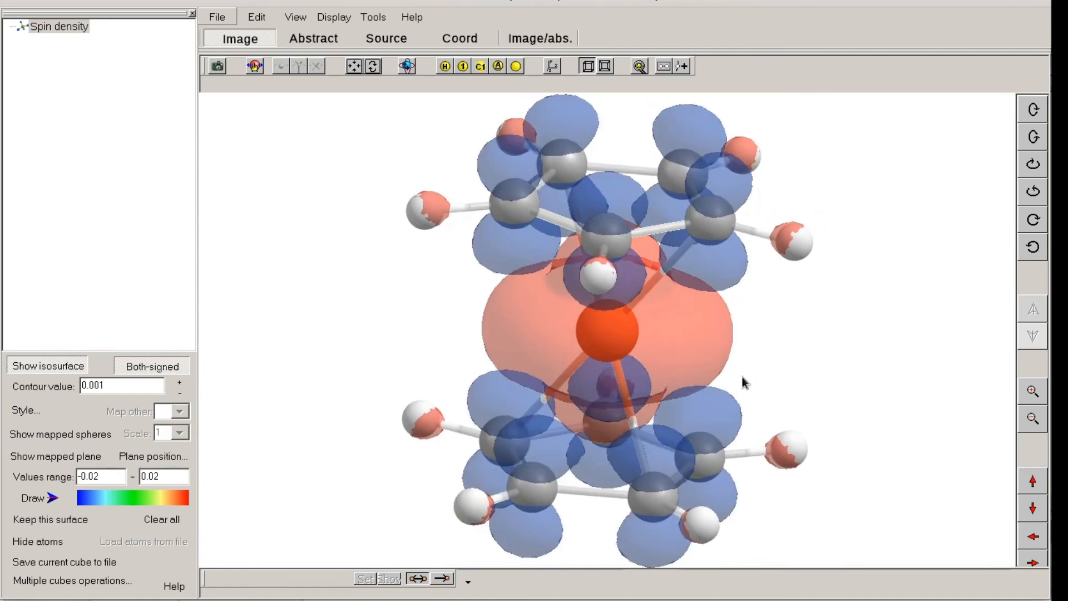
Examine the spin density isosurface around the iron atom and both cyclopentadienyl rings from several angles
{"action": "left_click_drag", "start_coordinate": [827, 381], "coordinate": [800, 386]}
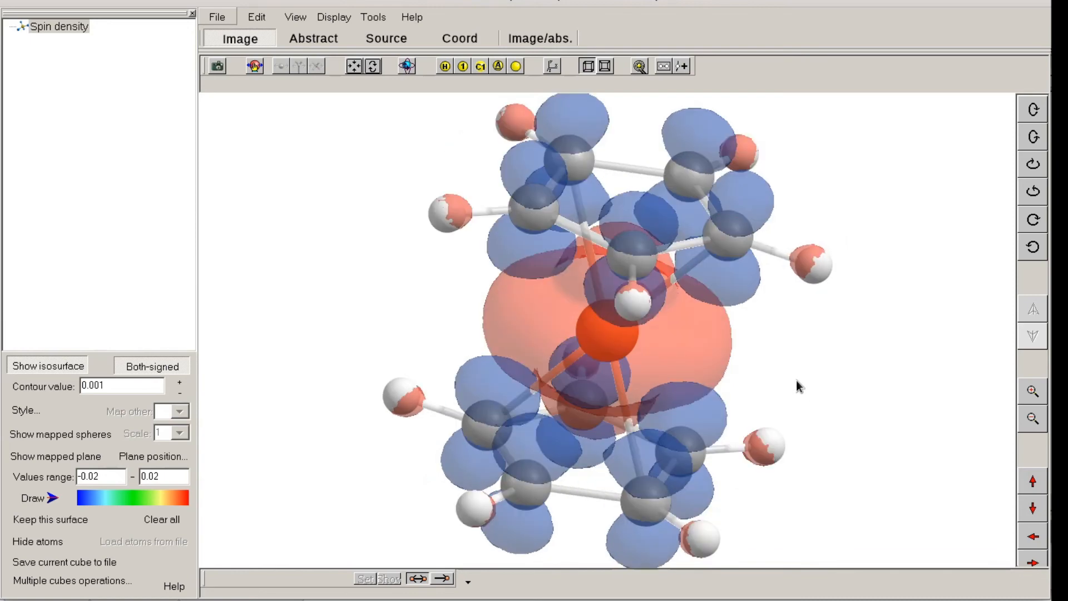
{"action": "left_click_drag", "start_coordinate": [717, 376], "coordinate": [671, 312]}
{"action": "left_click_drag", "start_coordinate": [833, 354], "coordinate": [546, 242]}
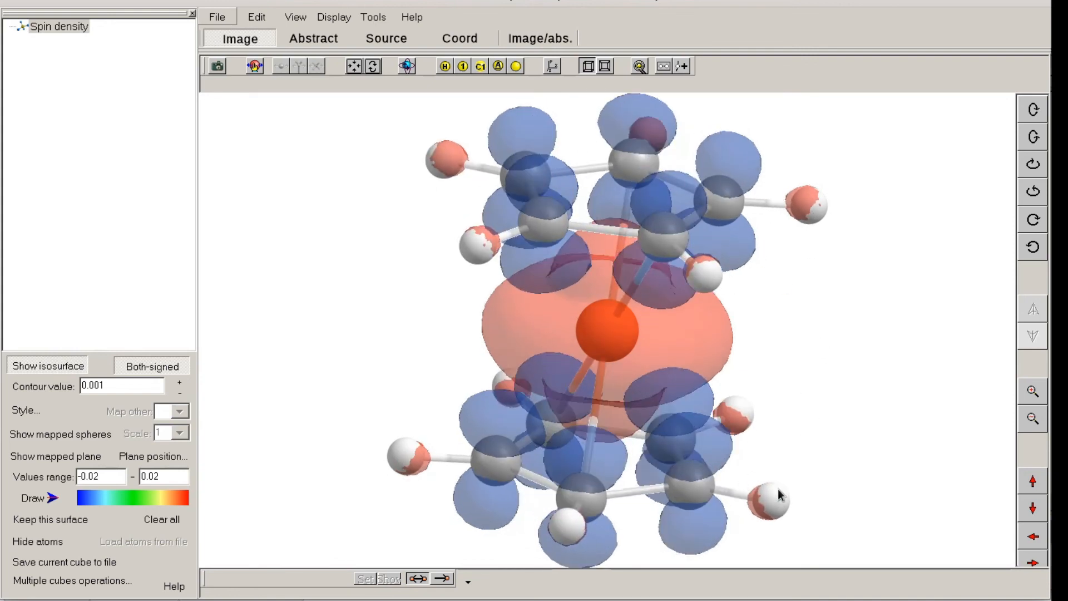
{"action": "left_click_drag", "start_coordinate": [778, 489], "coordinate": [633, 278]}
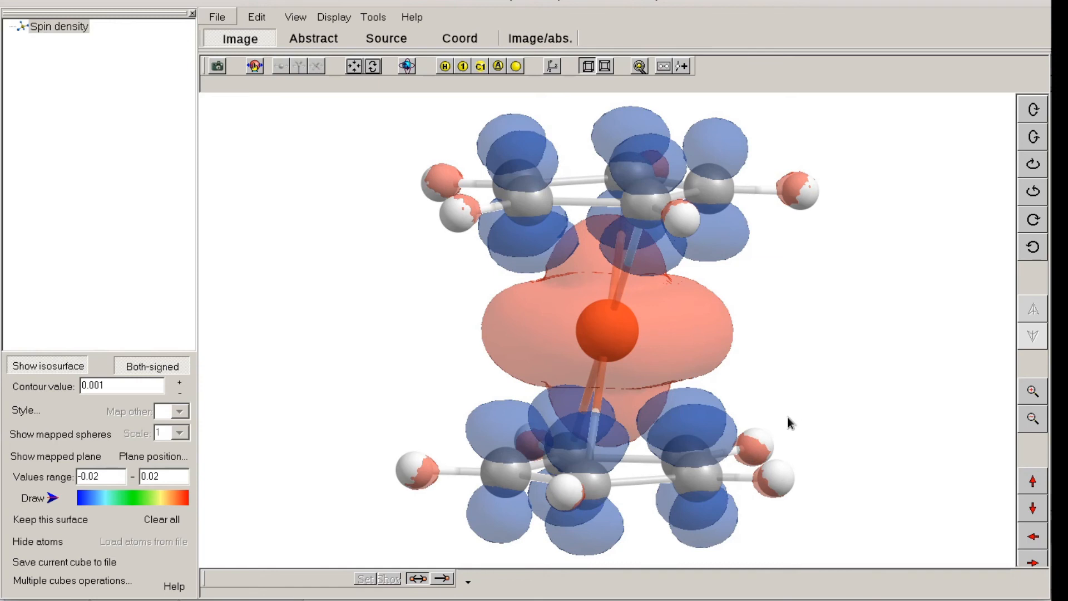
{"action": "left_click_drag", "start_coordinate": [788, 423], "coordinate": [754, 410]}
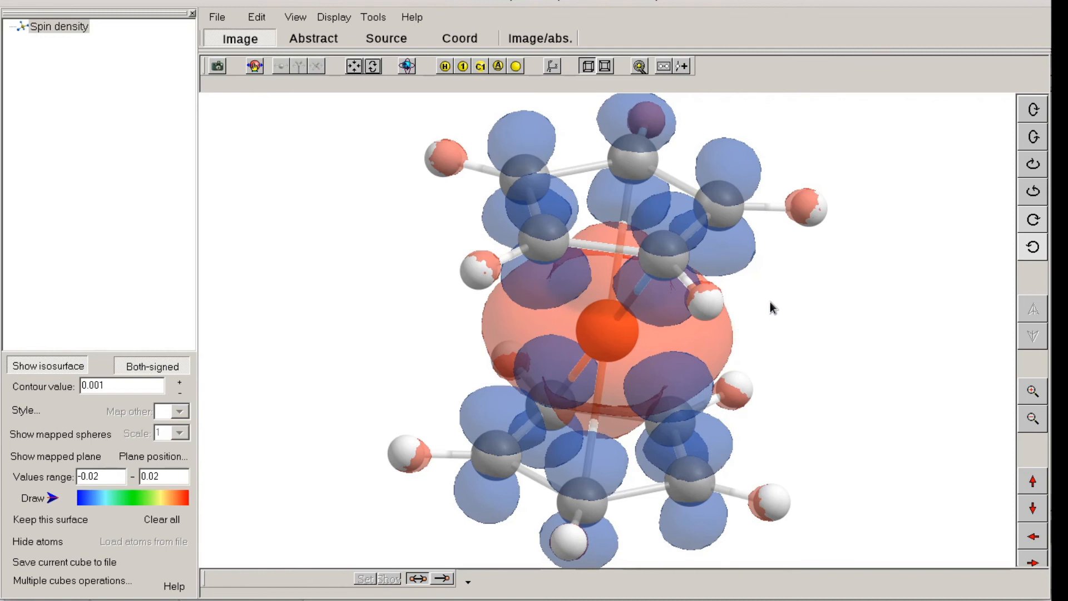
{"action": "left_click_drag", "start_coordinate": [807, 325], "coordinate": [830, 335]}
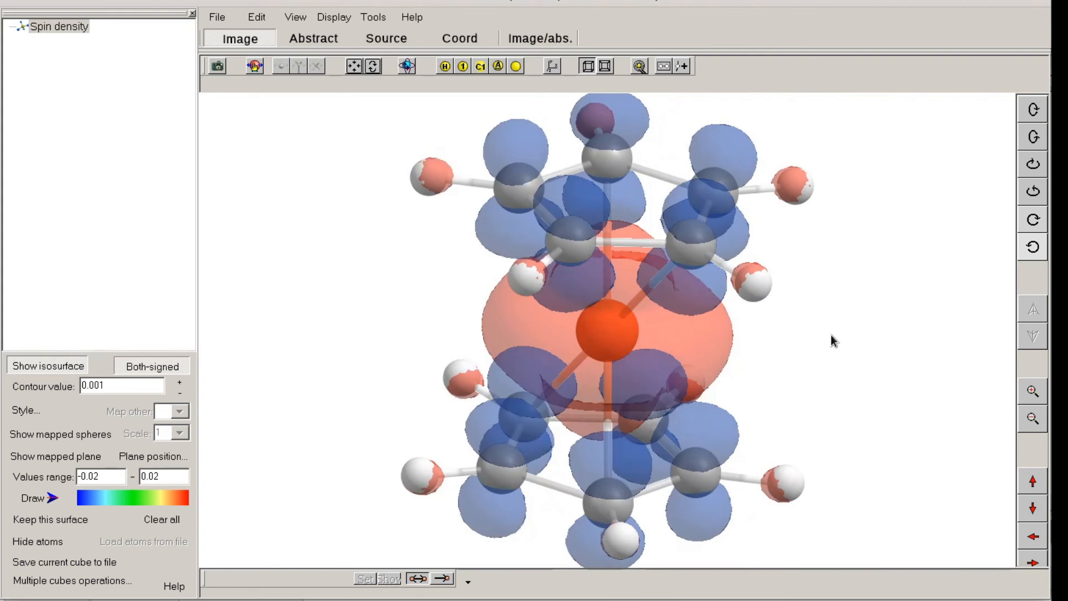
Save the current spin density view as a Jpeg image named SpinDensity_FeCp2_plus in the Video3_orca_output folder
{"action": "left_click", "coordinate": [218, 17]}
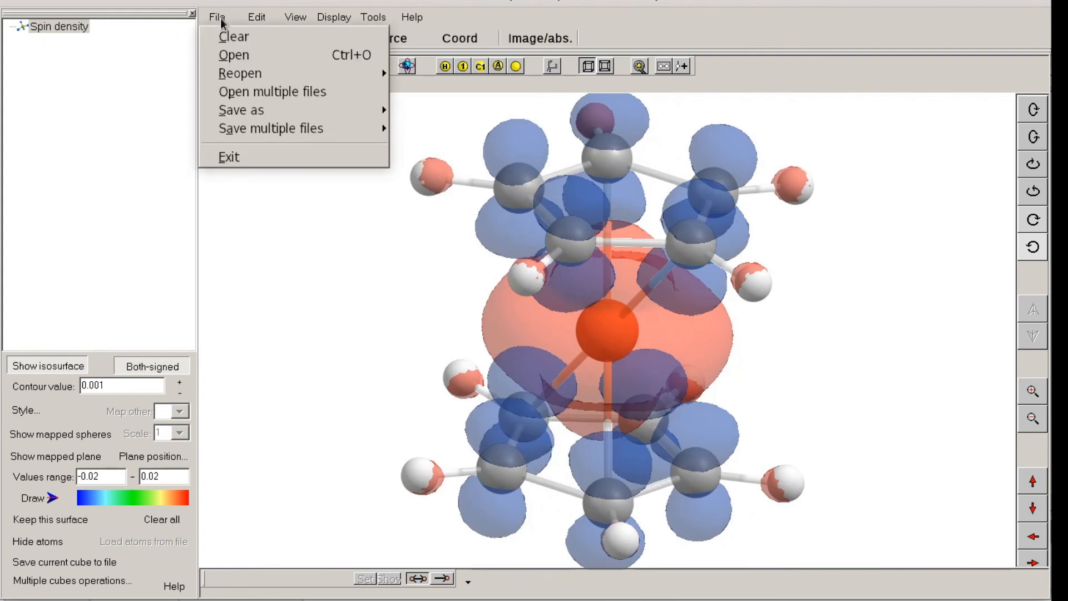
{"action": "mouse_move", "coordinate": [223, 114]}
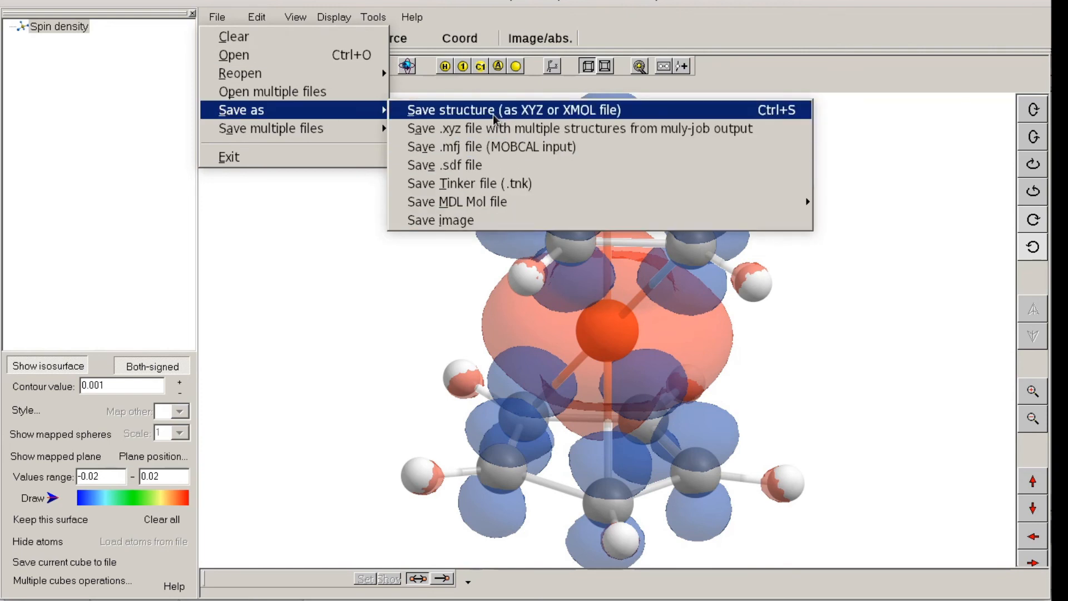
{"action": "left_click", "coordinate": [457, 224]}
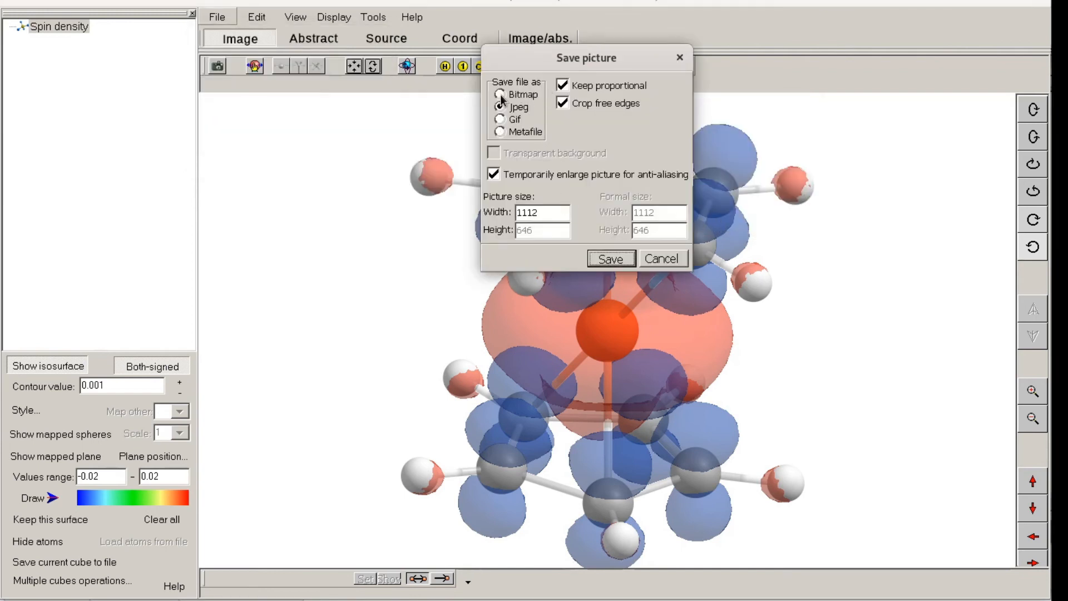
{"action": "left_click", "coordinate": [611, 260]}
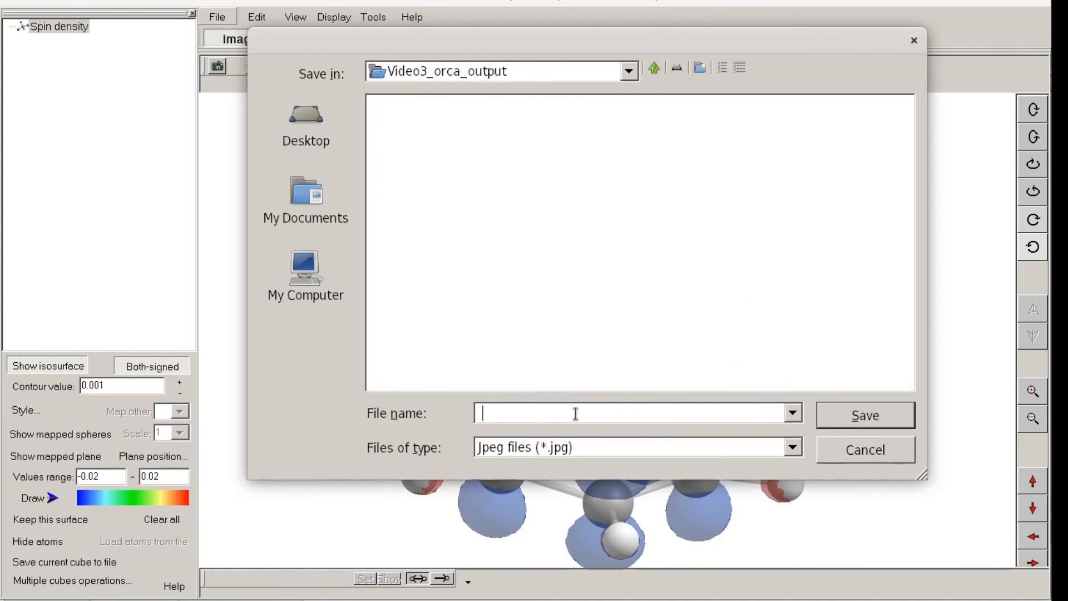
{"action": "type", "text": "SpinDensi"}
{"action": "type", "text": "ty"}
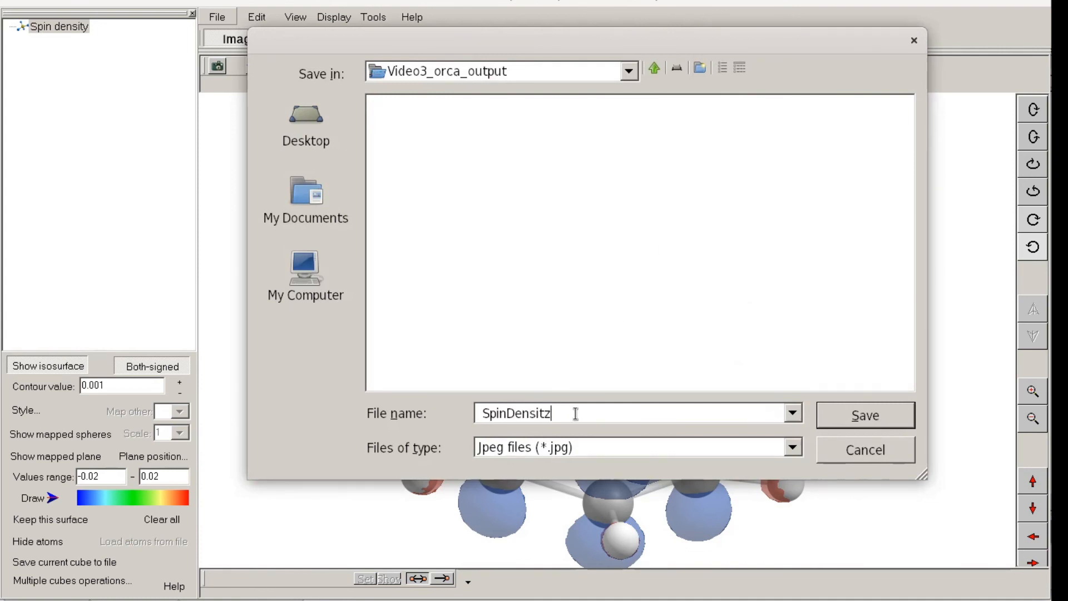
{"action": "type", "text": "_FeTP"}
{"action": "key", "text": "BackSpace"}
{"action": "type", "text": "p2_plus"}
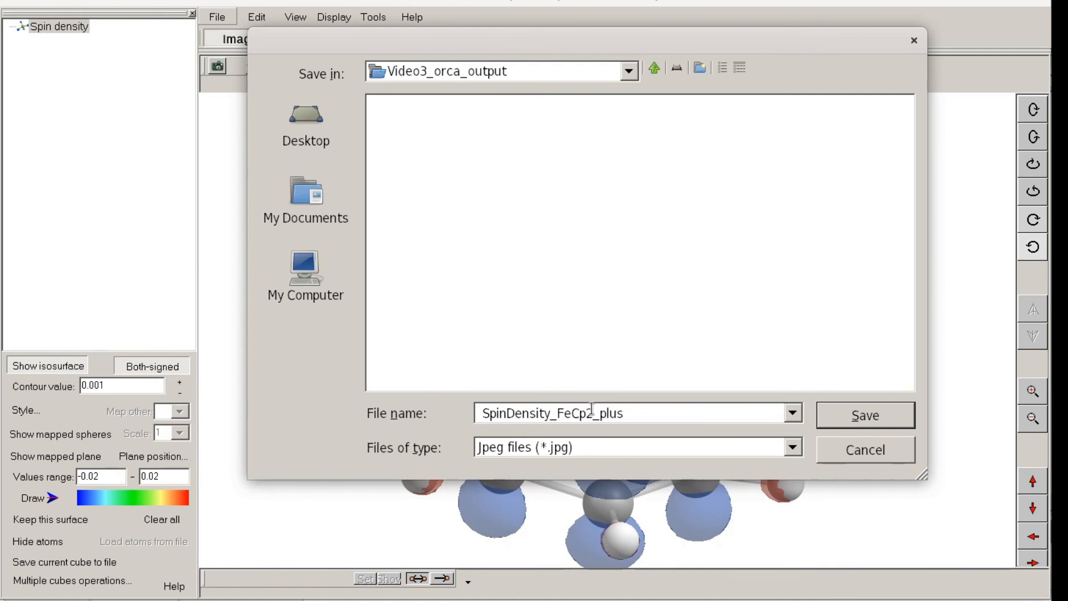
{"action": "left_click", "coordinate": [834, 408]}
{"action": "key", "text": "Return"}
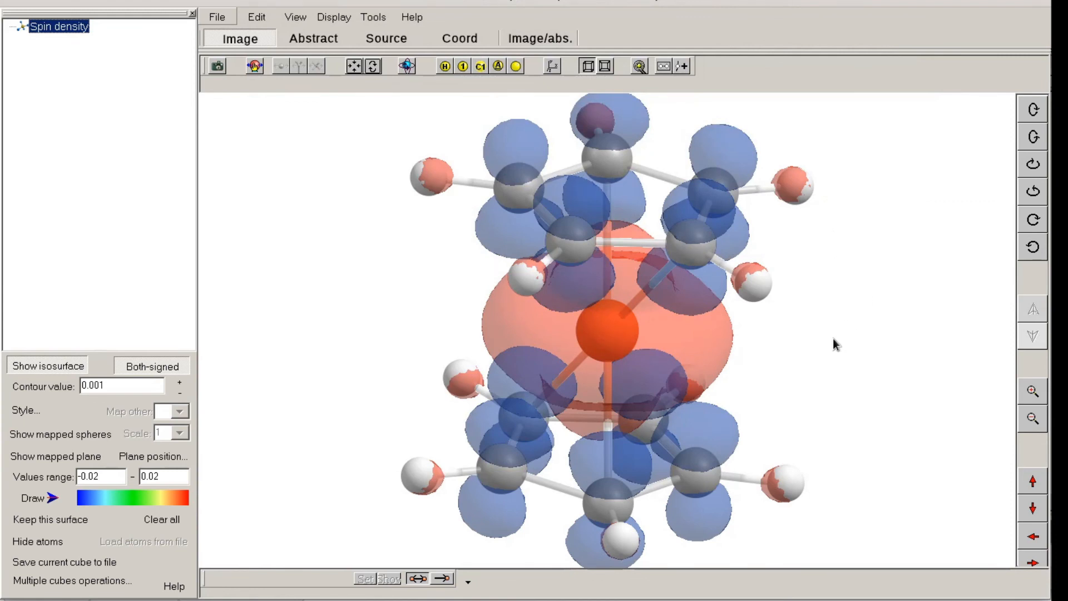
{"action": "mouse_move", "coordinate": [819, 355]}
{"action": "left_mouse_down"}
{"action": "mouse_move", "coordinate": [821, 340]}
{"action": "mouse_move", "coordinate": [809, 353]}
{"action": "left_mouse_up"}
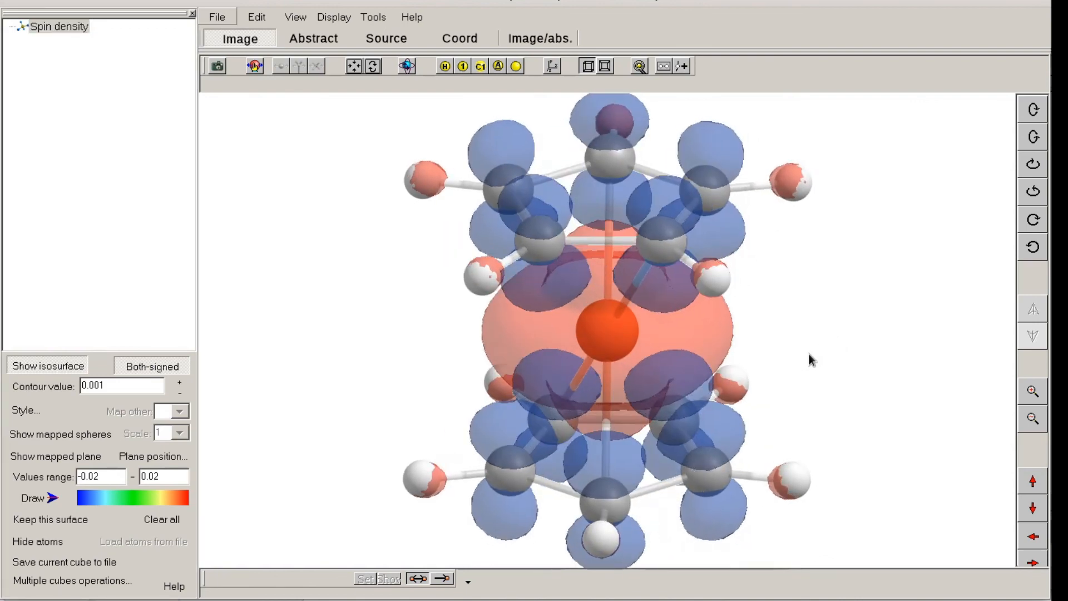
{"action": "left_click_drag", "start_coordinate": [1044, 593], "coordinate": [1049, 598]}
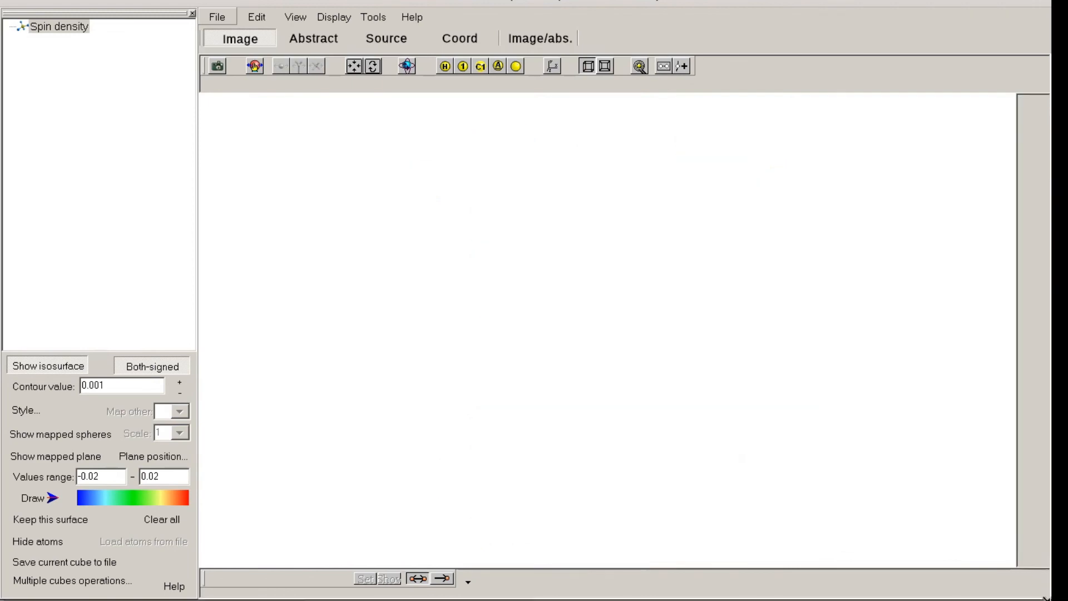
{"action": "mouse_move", "coordinate": [883, 372]}
{"action": "left_mouse_down"}
{"action": "mouse_move", "coordinate": [897, 370]}
{"action": "mouse_move", "coordinate": [873, 363]}
{"action": "left_mouse_up"}
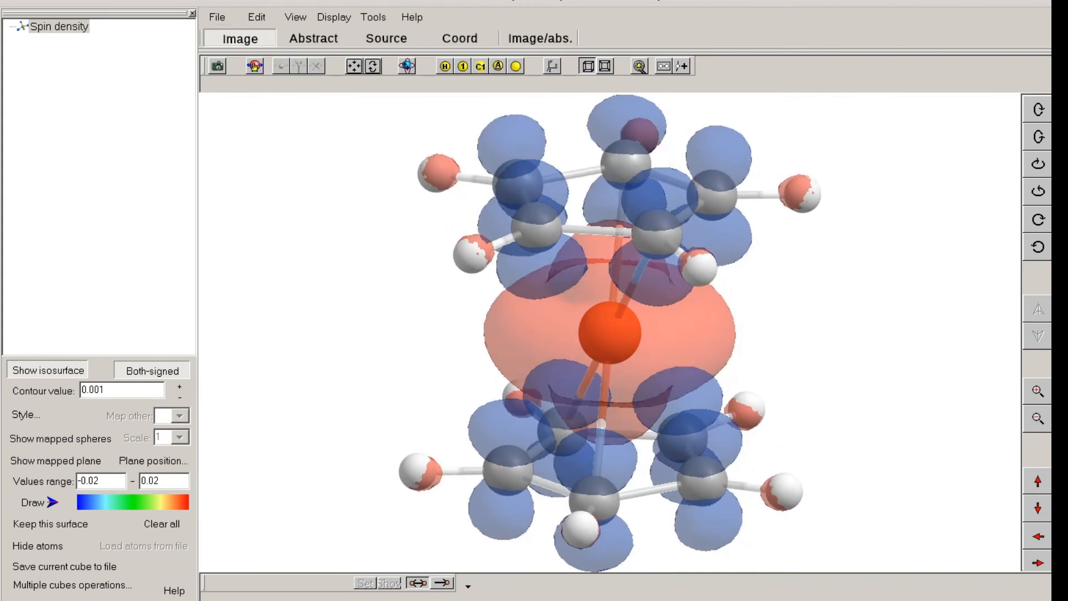
{"action": "left_click_drag", "start_coordinate": [866, 594], "coordinate": [866, 600]}
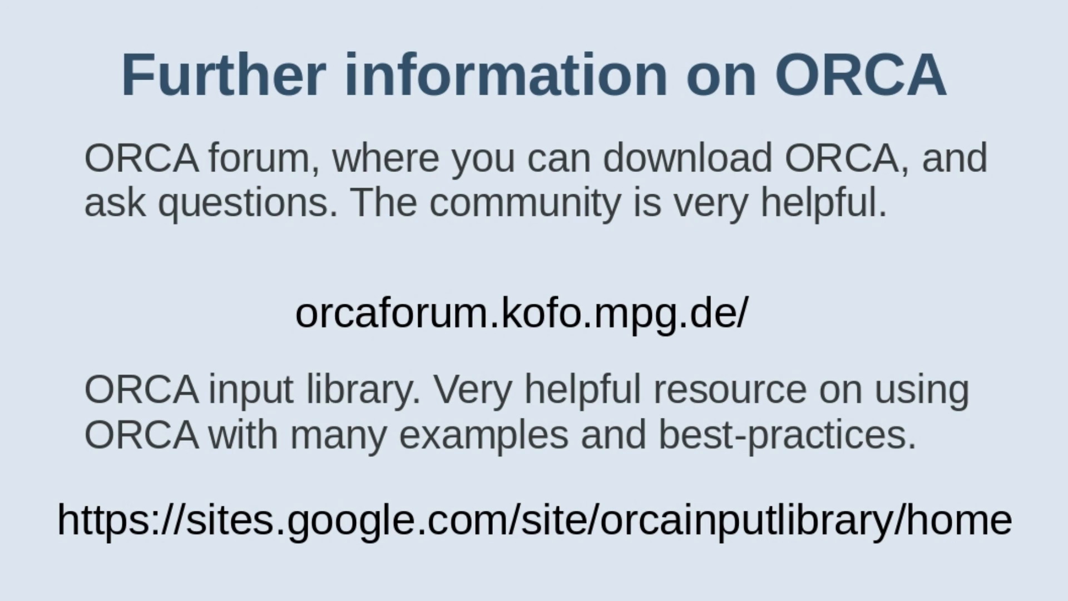
{"action": "key", "text": "Right"}
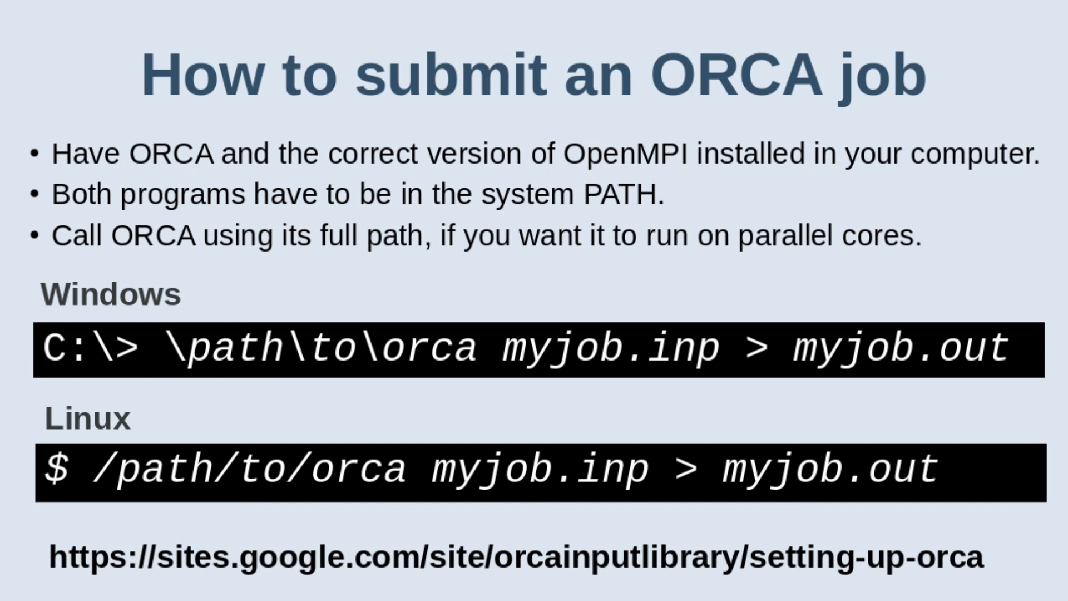
{"action": "key", "text": "Right"}
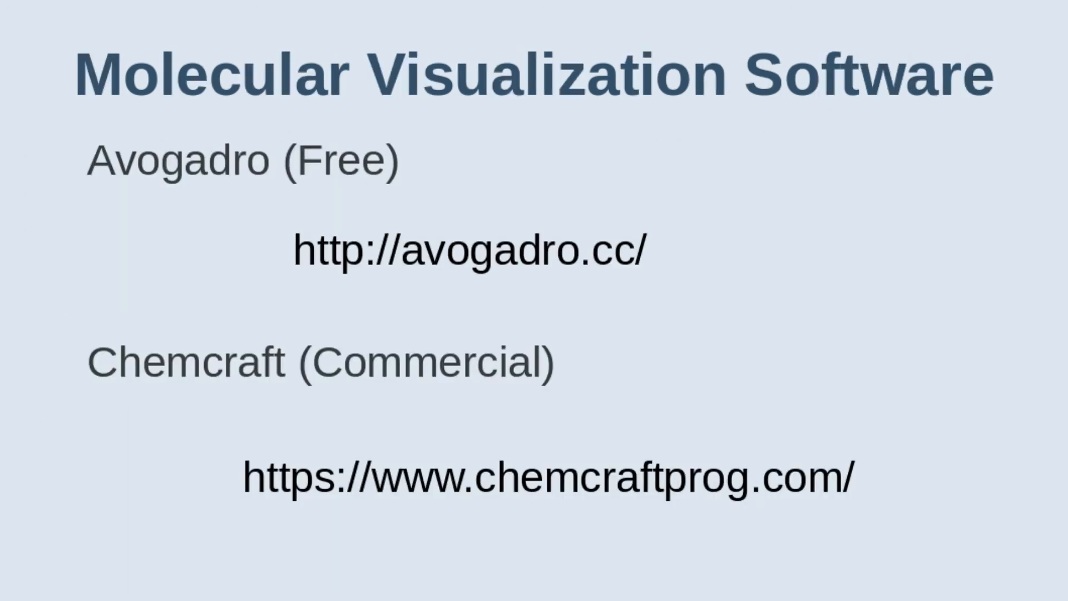